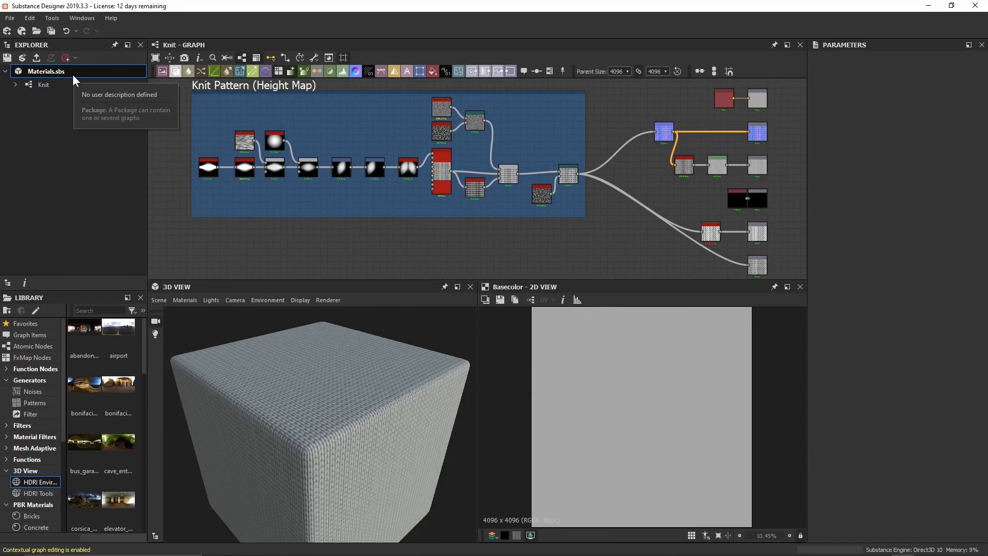
Start a new Substance graph in Materials.sbs using the PBR (Metallic/Roughness) template at 2048 px.
{"action": "right_click", "coordinate": [73, 75]}
{"action": "mouse_move", "coordinate": [98, 80]}
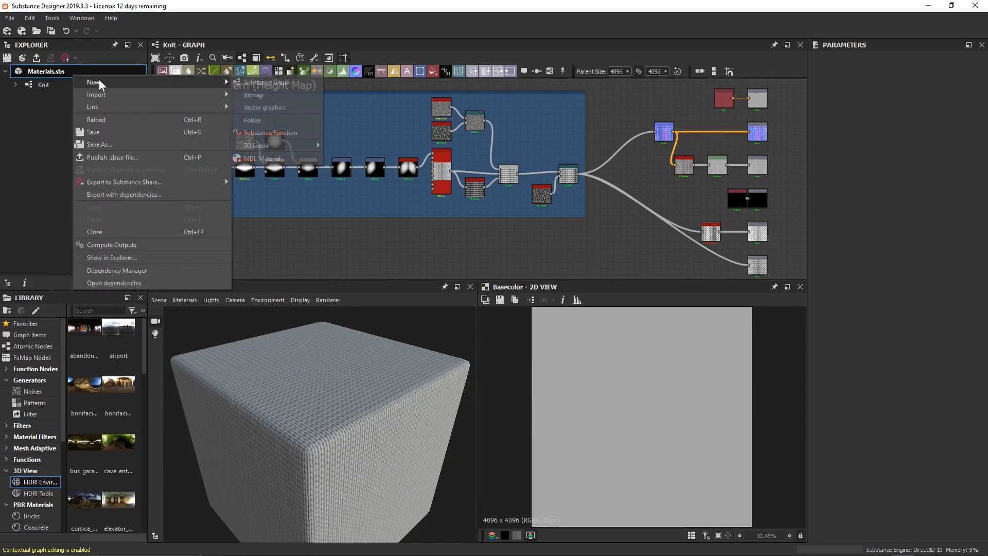
{"action": "left_click", "coordinate": [267, 82]}
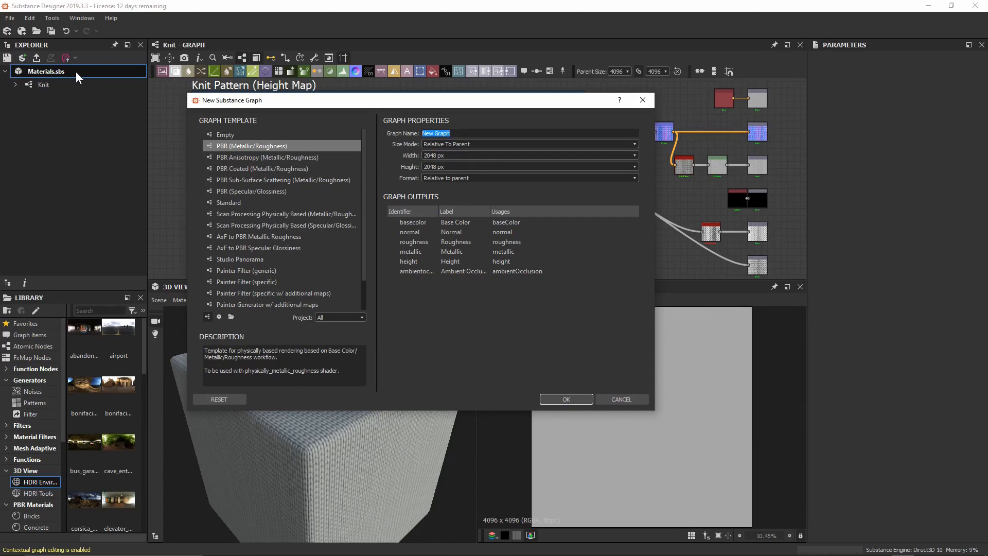
Name the new graph 'Denim' and create it.
{"action": "double_click", "coordinate": [494, 130]}
{"action": "key", "text": "ctrl+a"}
{"action": "type", "text": "Denim"}
{"action": "left_click", "coordinate": [587, 399]}
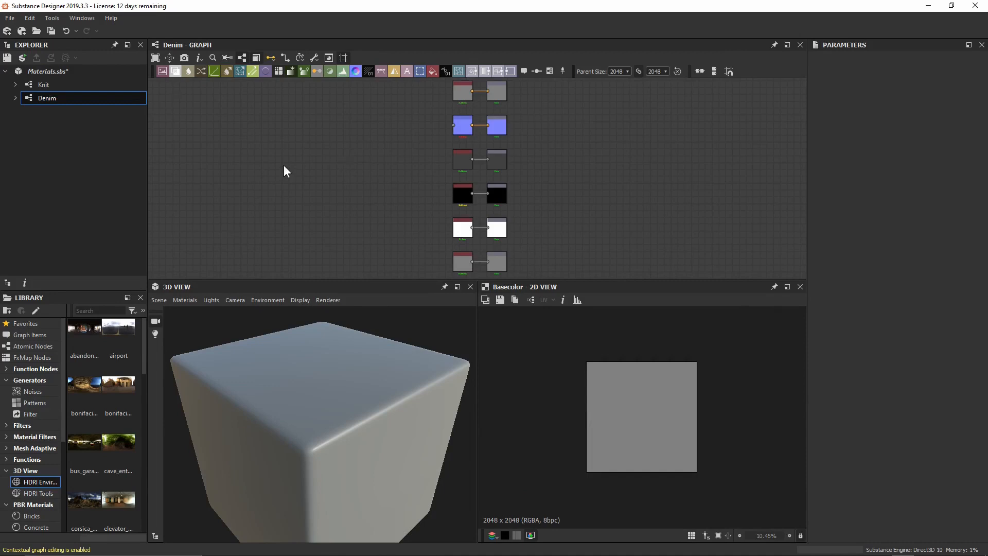
Add a Shape node to the left of the output nodes.
{"action": "middle_click_drag", "start_coordinate": [283, 165], "coordinate": [442, 168]}
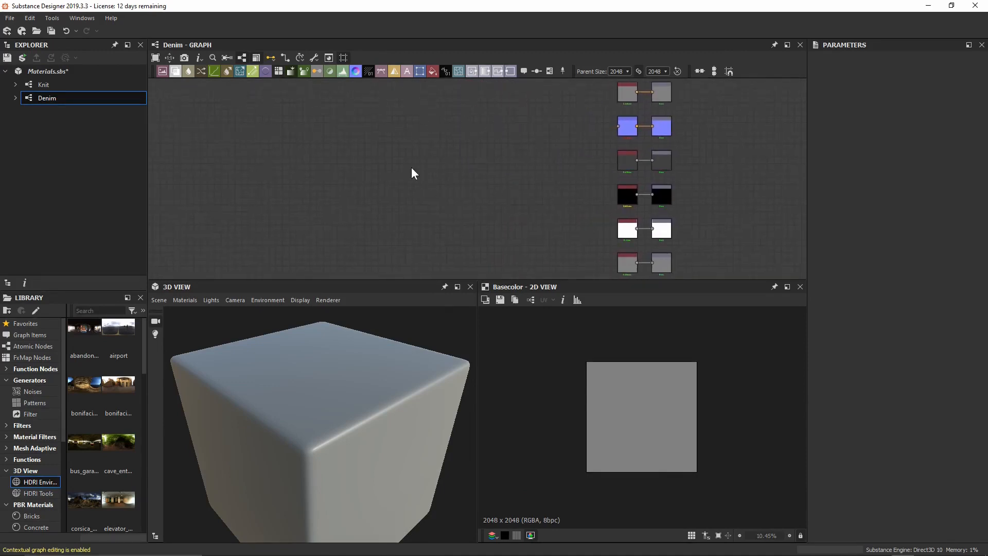
{"action": "key", "text": "space"}
{"action": "type", "text": "shape"}
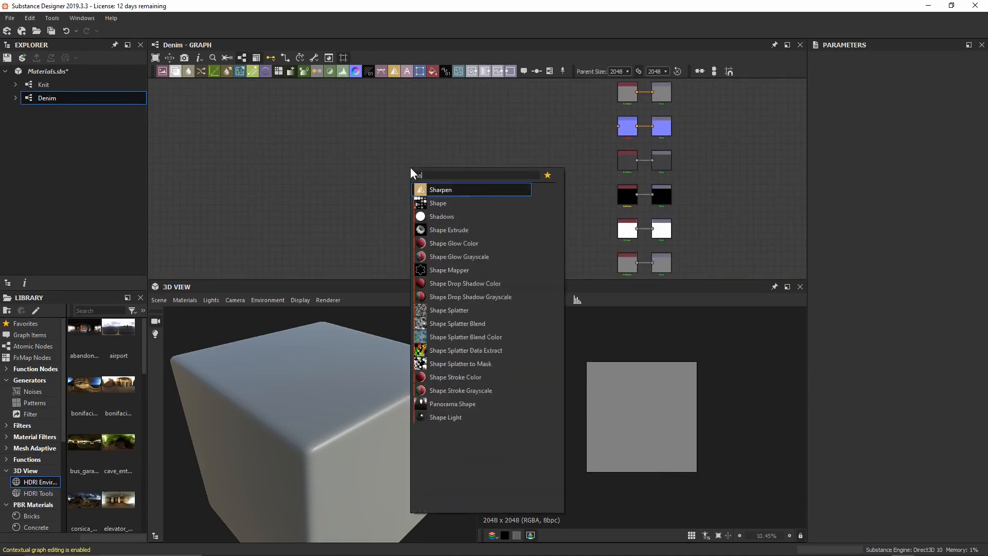
{"action": "key", "text": "Return"}
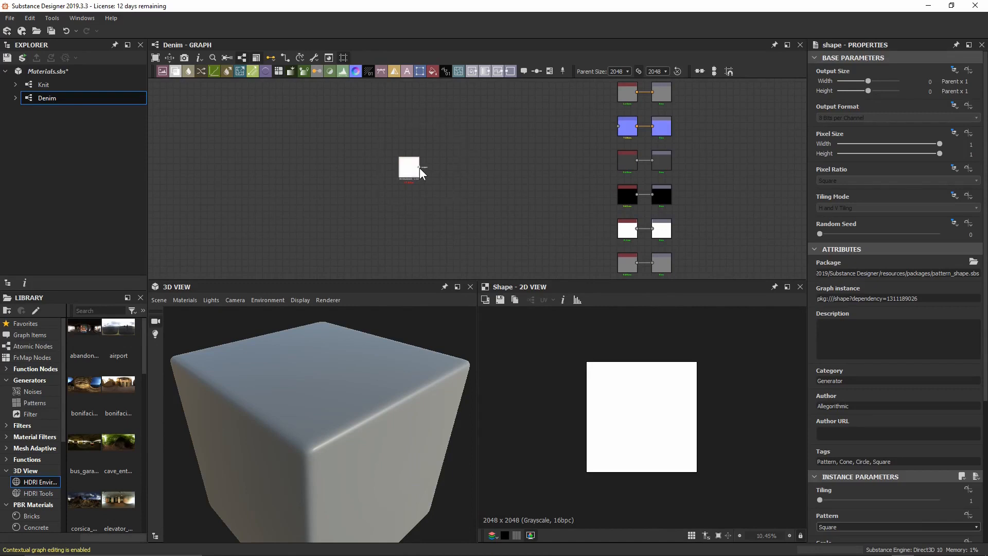
Wire the Shape into the ambient occlusion and height outputs, deleting the unneeded Uniform Color.
{"action": "left_click_drag", "start_coordinate": [419, 168], "coordinate": [647, 236]}
{"action": "left_click", "coordinate": [653, 229]}
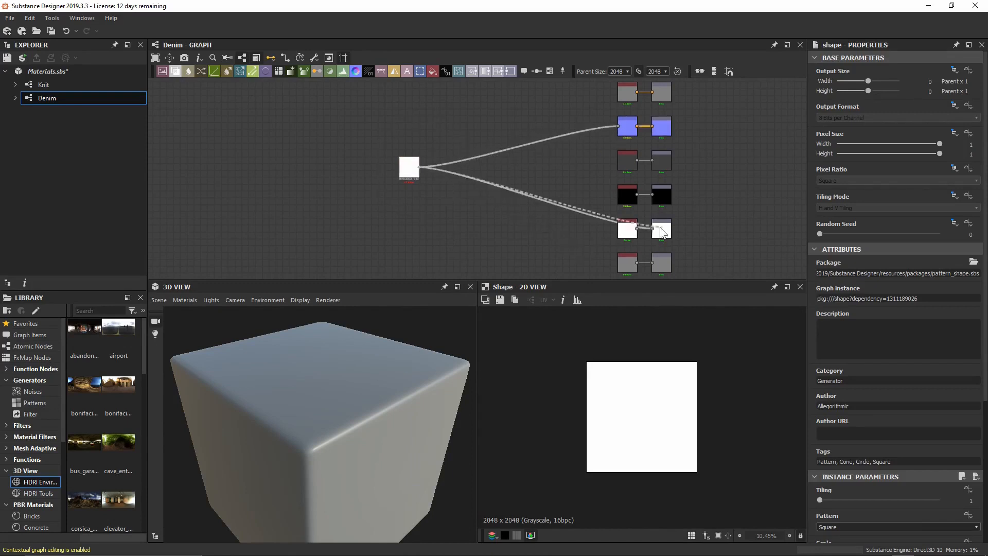
{"action": "left_click", "coordinate": [652, 263]}
{"action": "right_click", "coordinate": [566, 266]}
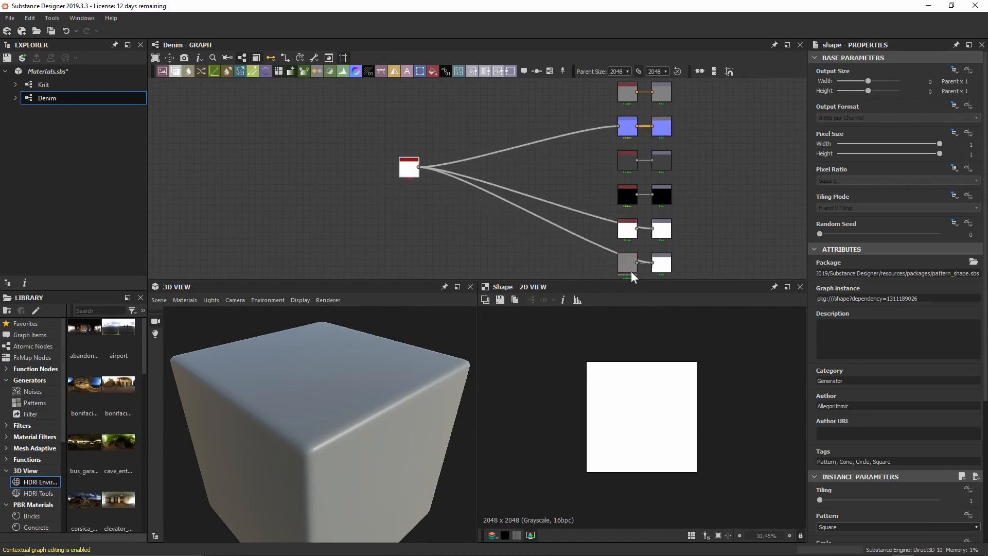
{"action": "left_click", "coordinate": [624, 268]}
{"action": "key", "text": "Delete"}
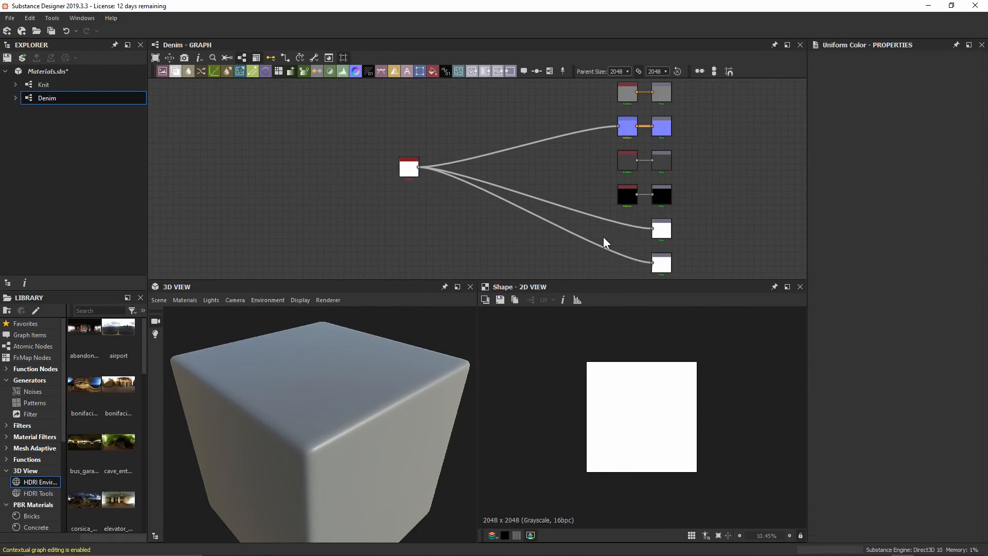
{"action": "scroll", "coordinate": [605, 237], "scroll_direction": "up", "scroll_amount": 5}
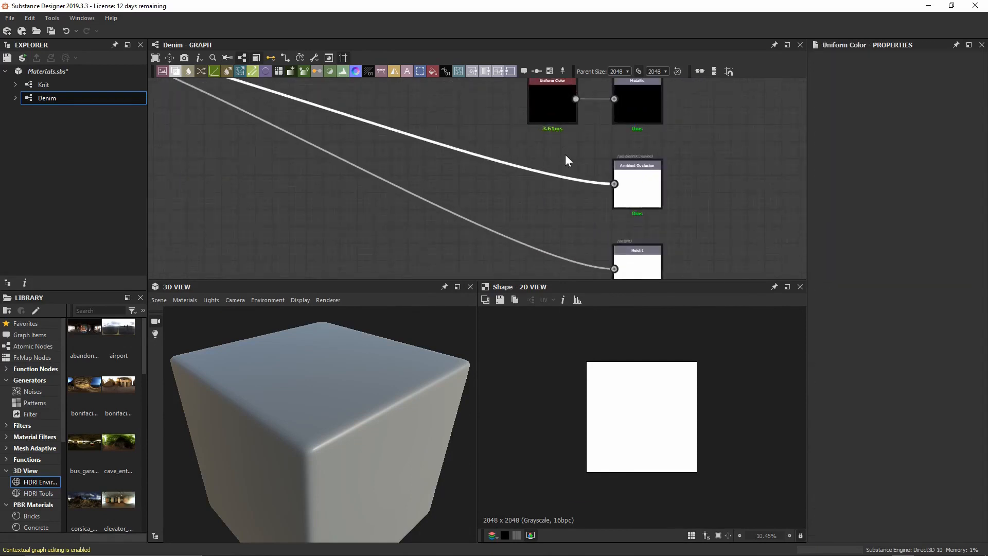
Insert an HBAO node before the Ambient Occlusion output and tidy the node layout.
{"action": "key", "text": "space"}
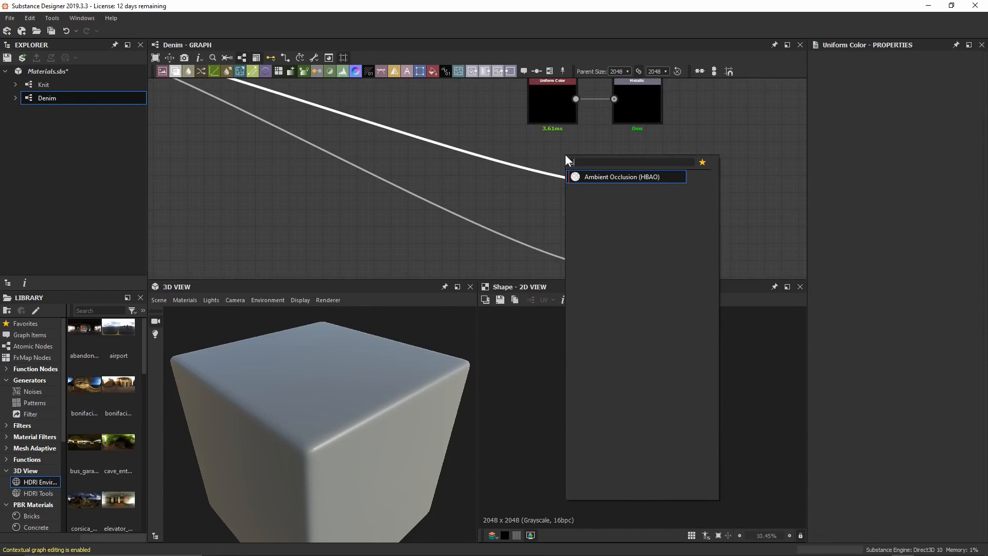
{"action": "key", "text": "Return"}
{"action": "left_click_drag", "start_coordinate": [336, 150], "coordinate": [543, 196]}
{"action": "scroll", "coordinate": [401, 163], "scroll_direction": "down", "scroll_amount": 2}
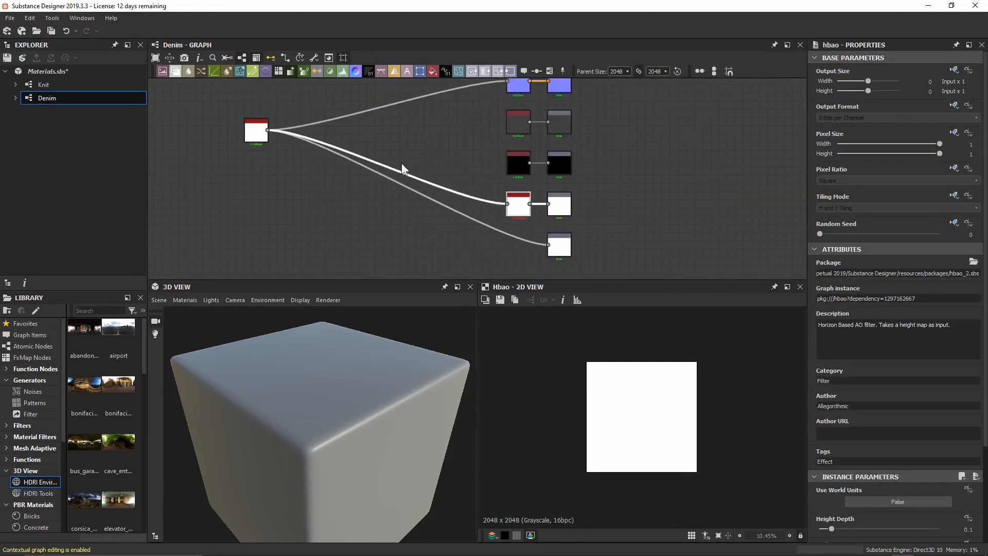
{"action": "middle_click_drag", "start_coordinate": [401, 162], "coordinate": [474, 172]}
{"action": "middle_click_drag", "start_coordinate": [398, 159], "coordinate": [523, 208]}
{"action": "scroll", "coordinate": [507, 211], "scroll_direction": "up", "scroll_amount": 3}
{"action": "left_click_drag", "start_coordinate": [491, 209], "coordinate": [372, 211]}
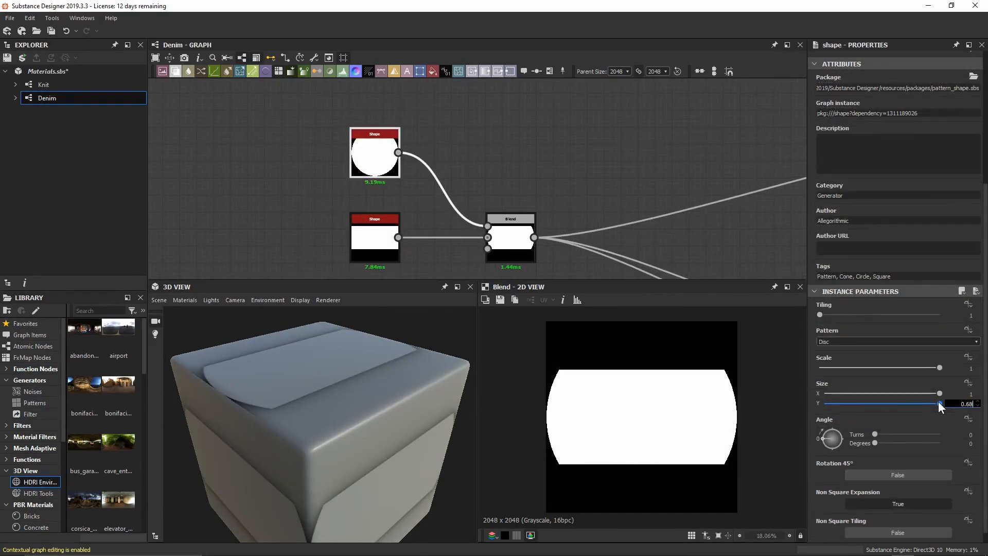
{"action": "key", "text": "Return"}
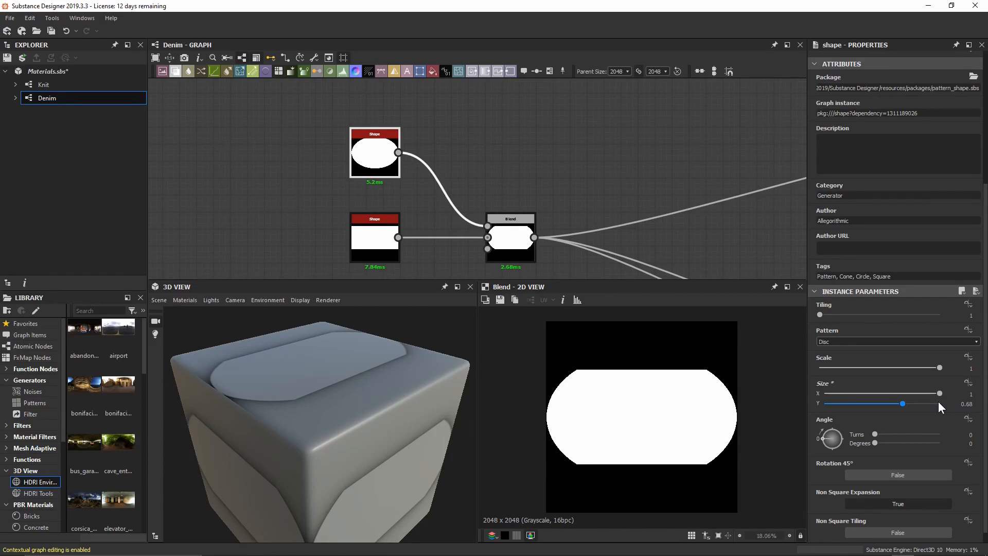
{"action": "left_click", "coordinate": [940, 368]}
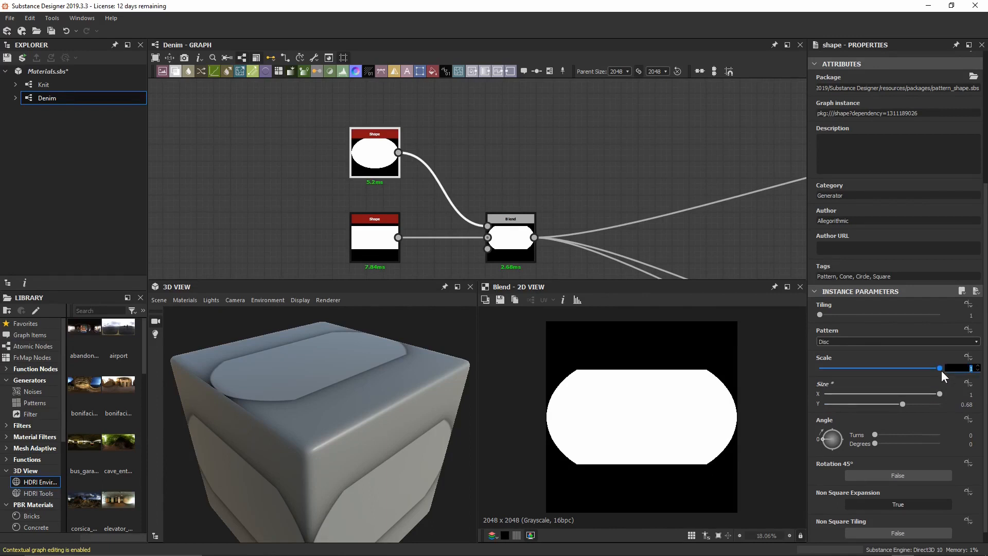
{"action": "type", "text": "0.95"}
{"action": "key", "text": "Return"}
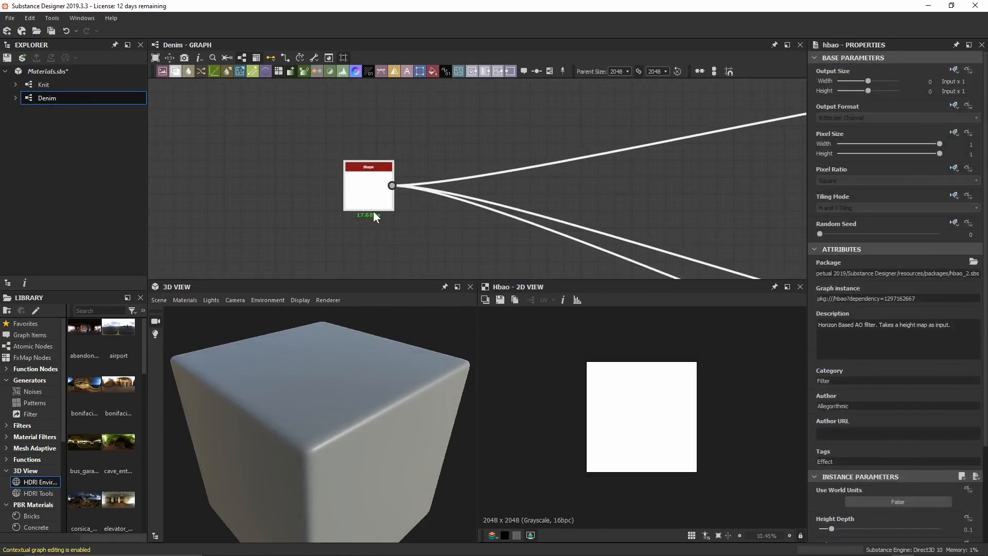
Set the Shape node's Size Y to 0.5 and preview it in the 2D view.
{"action": "left_click", "coordinate": [363, 192]}
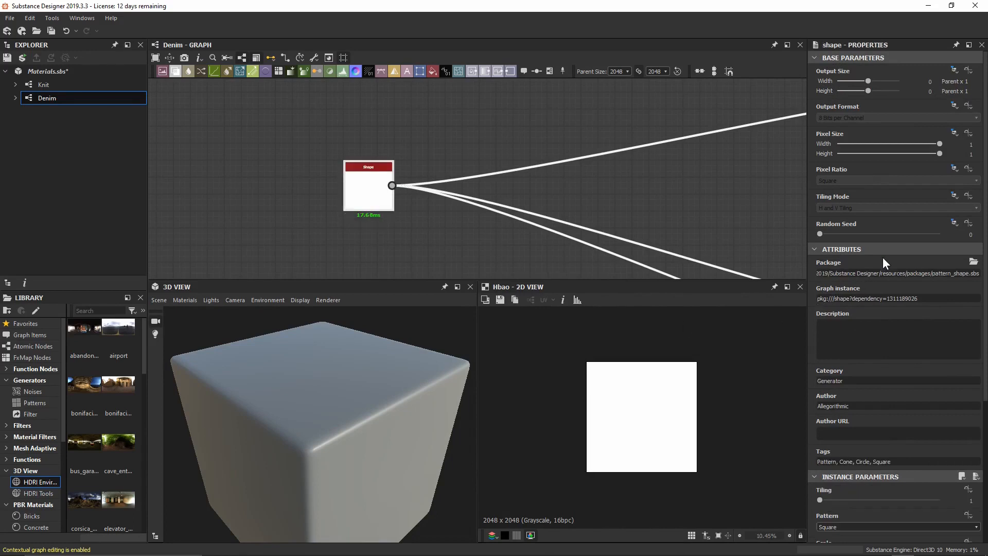
{"action": "scroll", "coordinate": [884, 263], "scroll_direction": "down", "scroll_amount": 5}
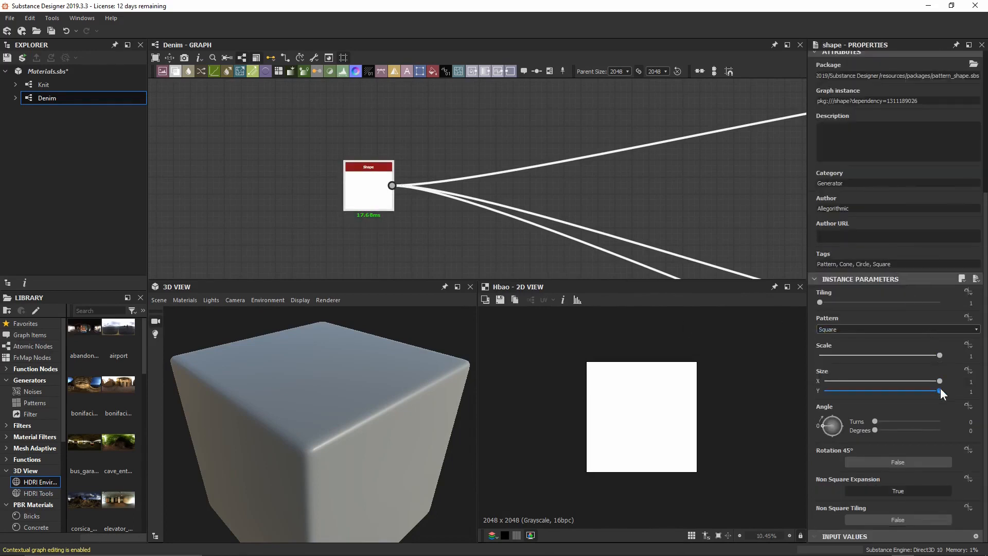
{"action": "left_click", "coordinate": [938, 392]}
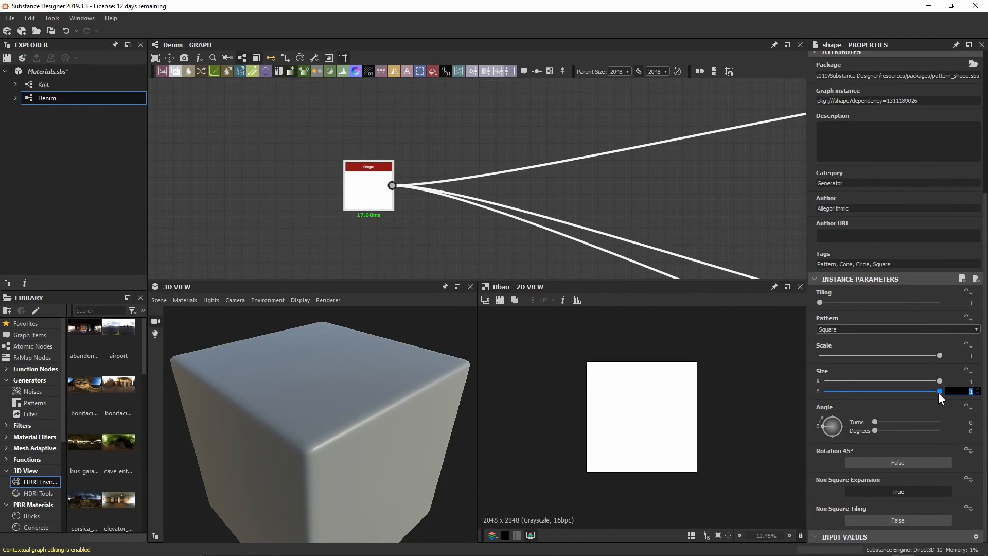
{"action": "type", "text": "0.5"}
{"action": "key", "text": "Return"}
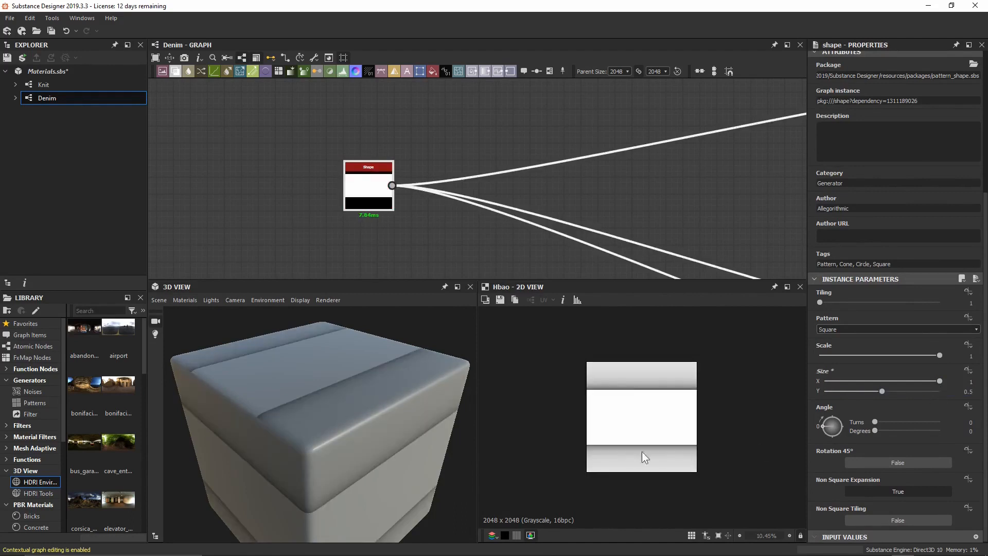
{"action": "double_click", "coordinate": [350, 198]}
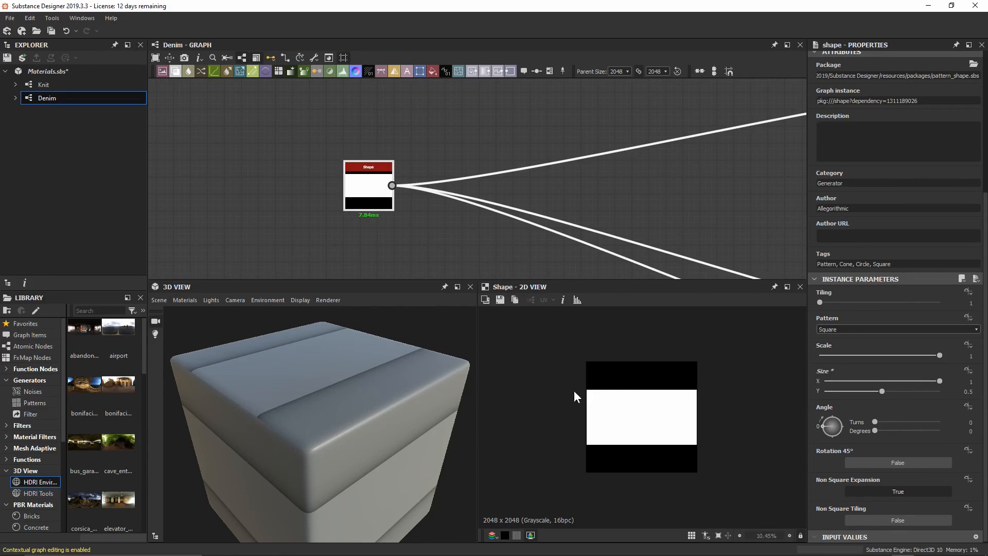
Keep the Square pattern for the band shape.
{"action": "left_click", "coordinate": [878, 330]}
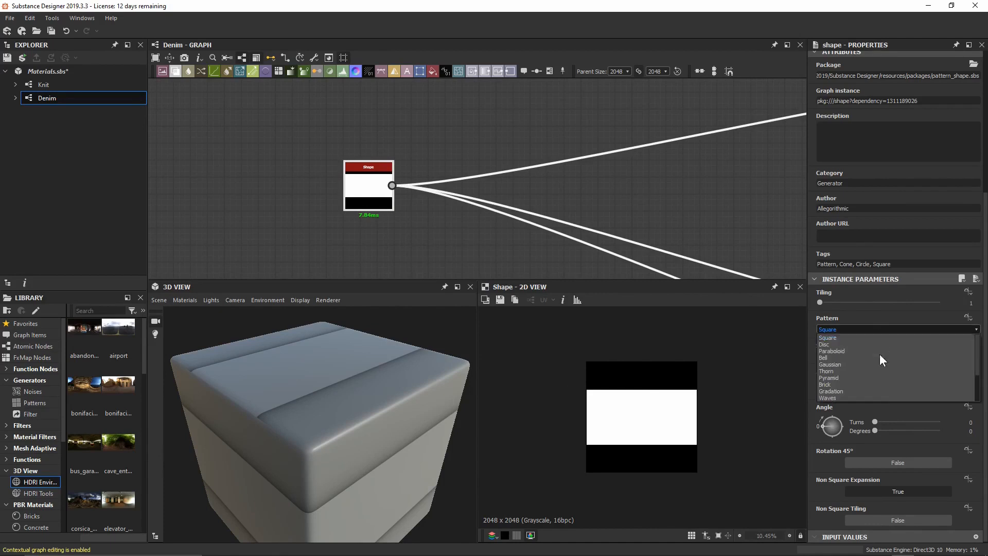
{"action": "left_click", "coordinate": [650, 240]}
{"action": "middle_click_drag", "start_coordinate": [391, 100], "coordinate": [397, 154]}
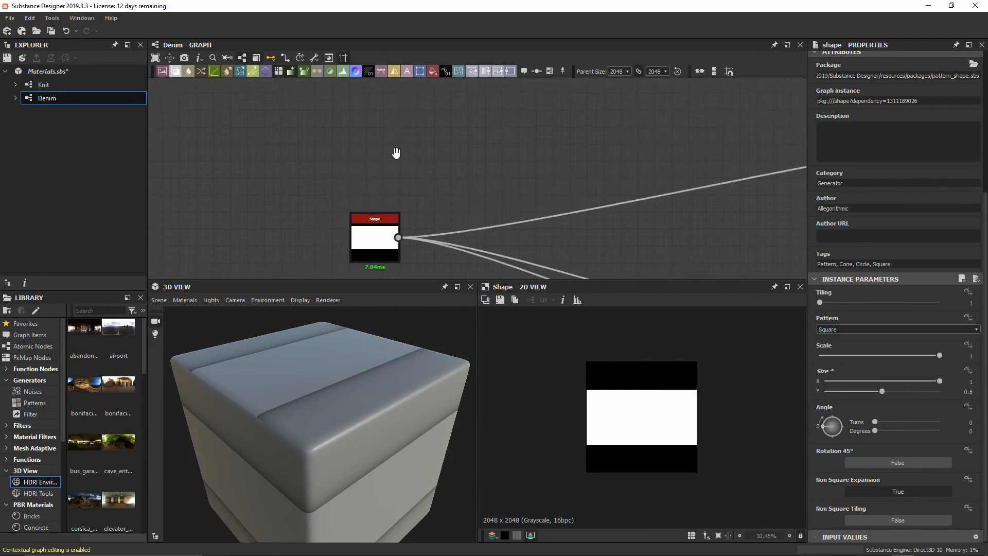
Add a second Shape node above the band and set its Pattern to Disc.
{"action": "key", "text": "space"}
{"action": "type", "text": "shape"}
{"action": "key", "text": "Return"}
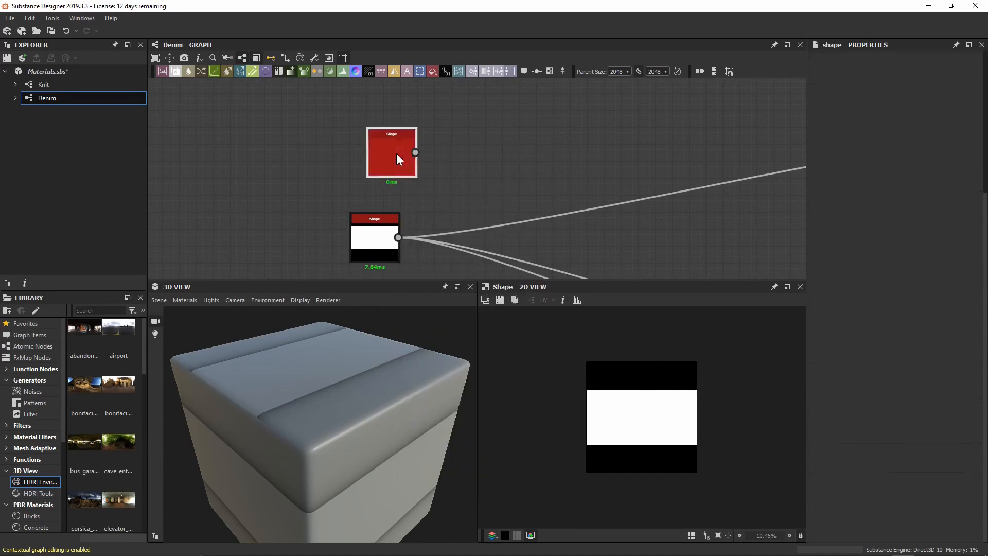
{"action": "left_click_drag", "start_coordinate": [397, 154], "coordinate": [388, 152]}
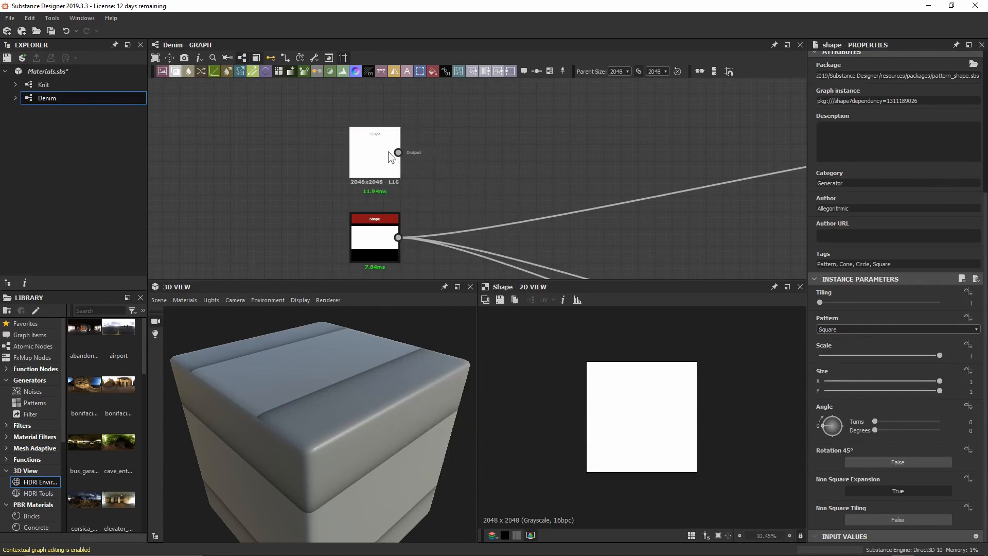
{"action": "left_click", "coordinate": [866, 329]}
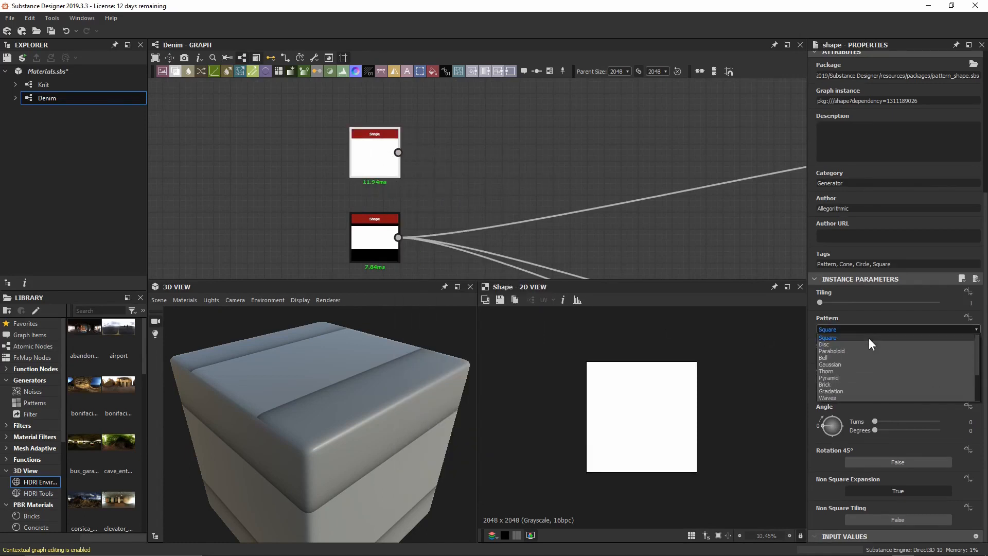
{"action": "left_click", "coordinate": [866, 344]}
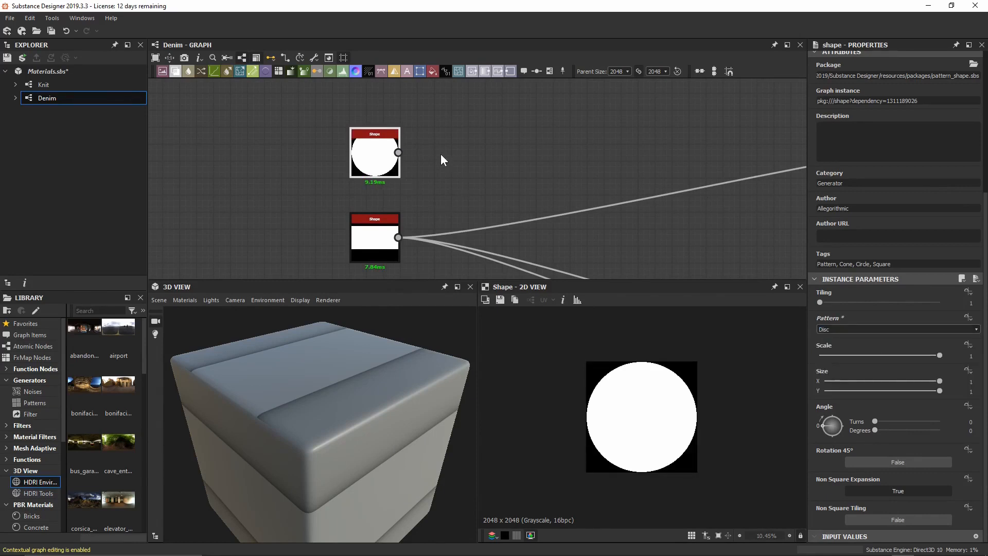
Preview the band Shape and add a Blend node after it.
{"action": "left_click", "coordinate": [386, 250]}
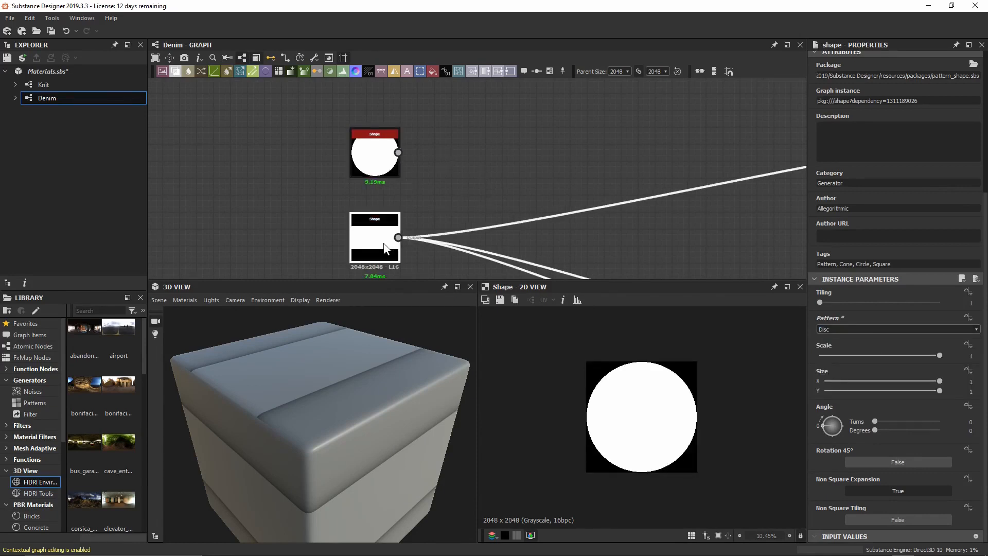
{"action": "double_click", "coordinate": [386, 249]}
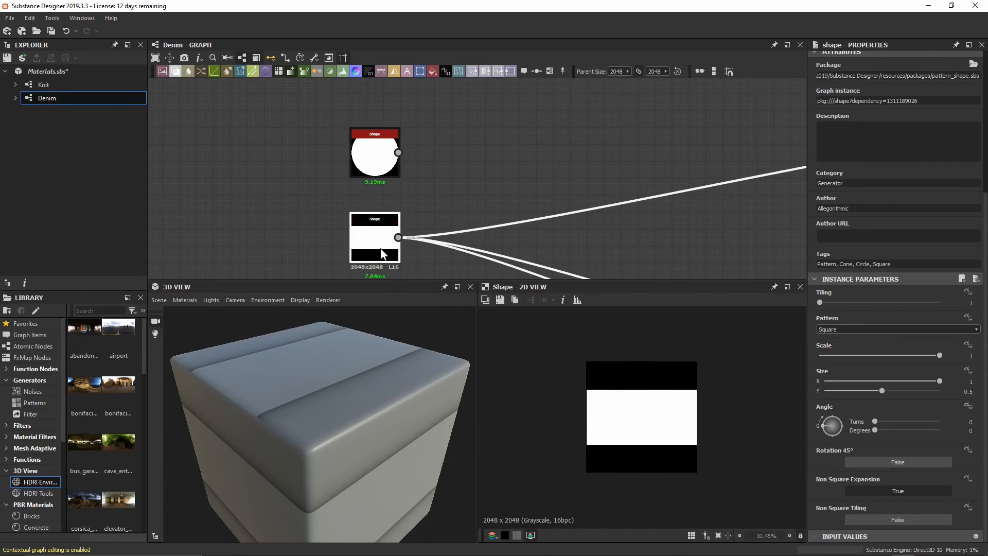
{"action": "key", "text": "space"}
{"action": "type", "text": "bl"}
{"action": "key", "text": "Return"}
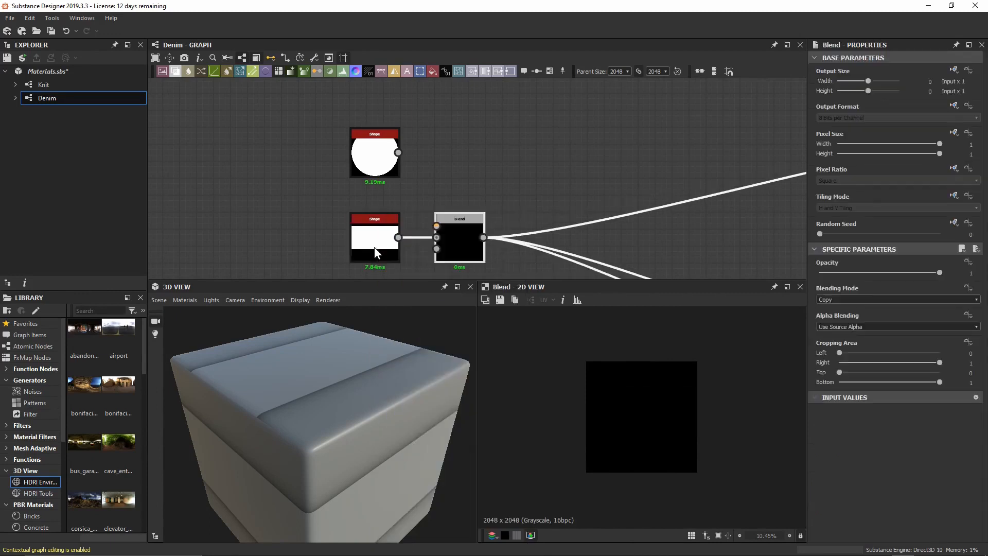
Feed the disc Shape into the Blend's Foreground and set Blending Mode to Multiply.
{"action": "left_click_drag", "start_coordinate": [489, 240], "coordinate": [506, 240]}
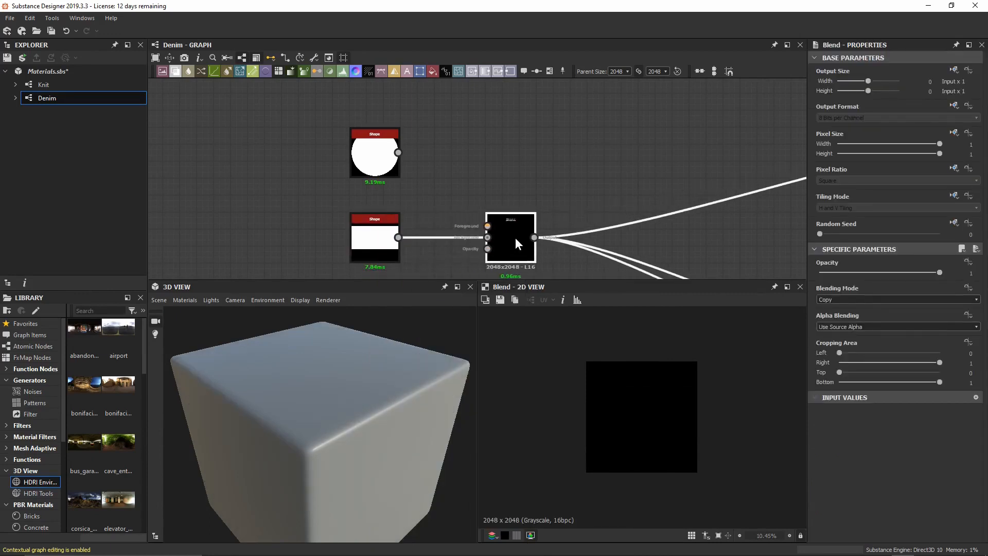
{"action": "left_click_drag", "start_coordinate": [400, 153], "coordinate": [485, 224]}
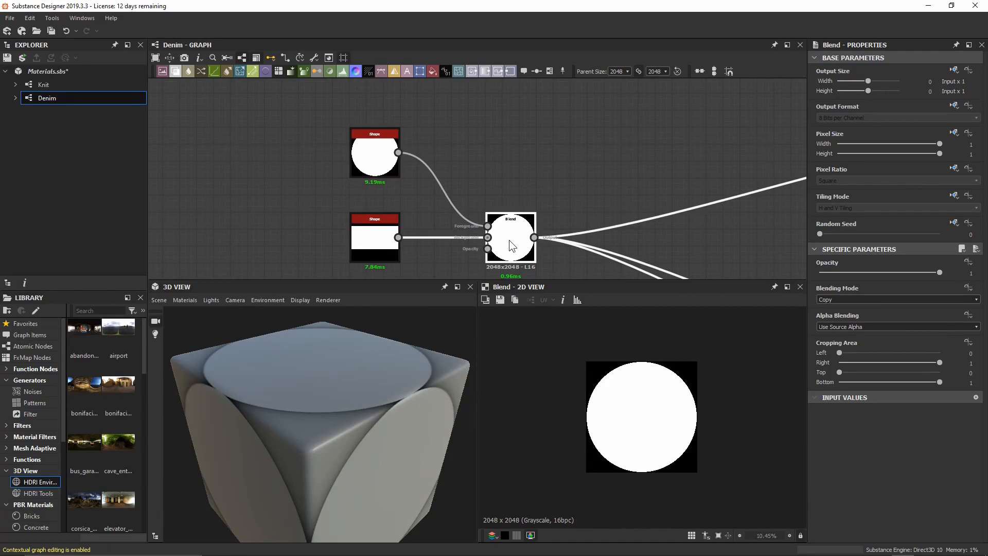
{"action": "left_click", "coordinate": [896, 299]}
{"action": "left_click", "coordinate": [900, 328]}
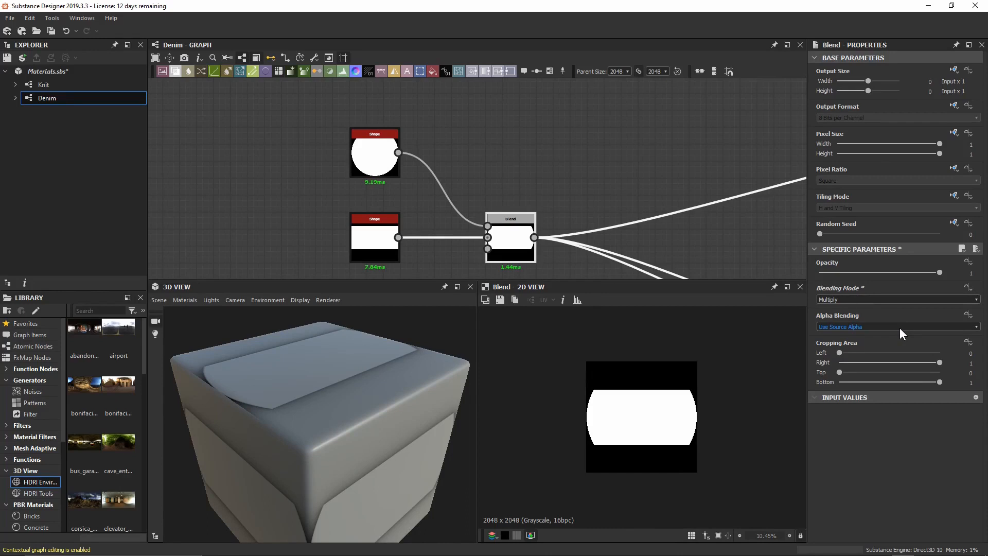
{"action": "left_click", "coordinate": [378, 239]}
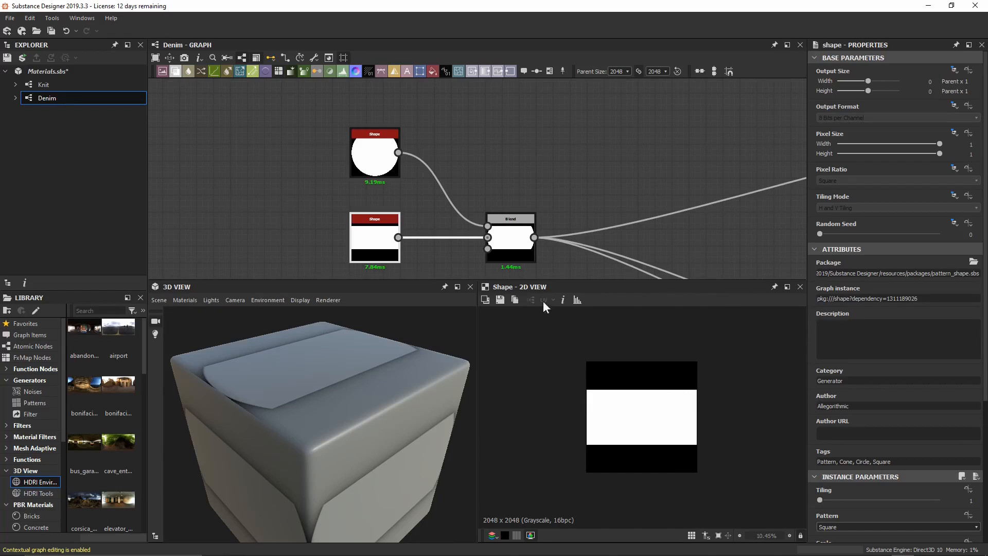
Give the disc Shape Size Y 0.68 and Scale 0.95, checking the Blend result.
{"action": "left_click", "coordinate": [378, 160]}
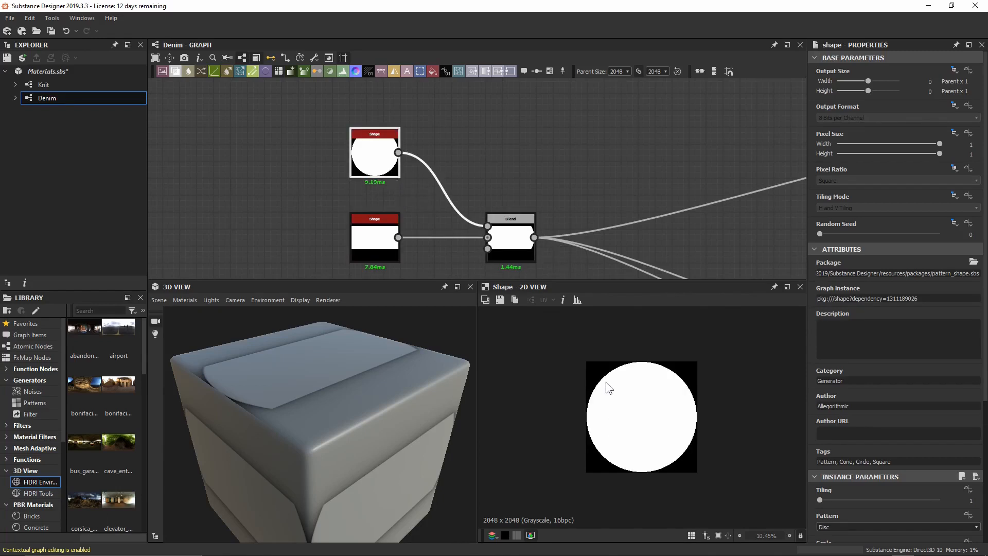
{"action": "scroll", "coordinate": [584, 412], "scroll_direction": "up", "scroll_amount": 3}
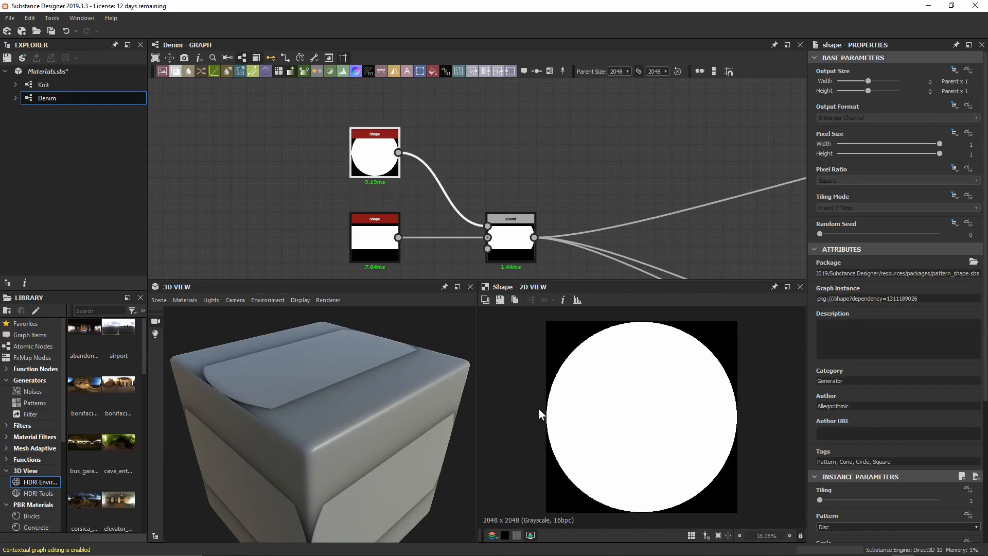
{"action": "left_click", "coordinate": [502, 246]}
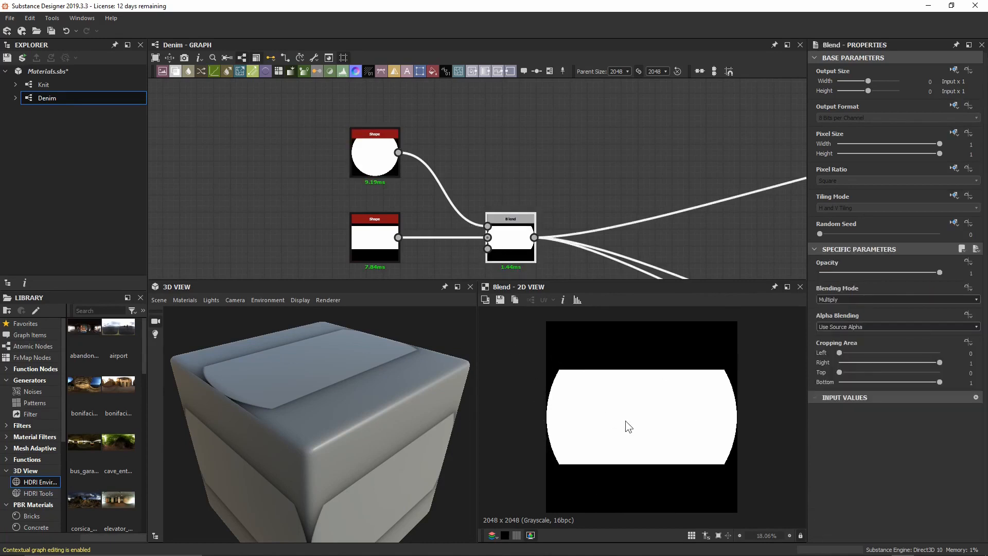
{"action": "left_click", "coordinate": [375, 152]}
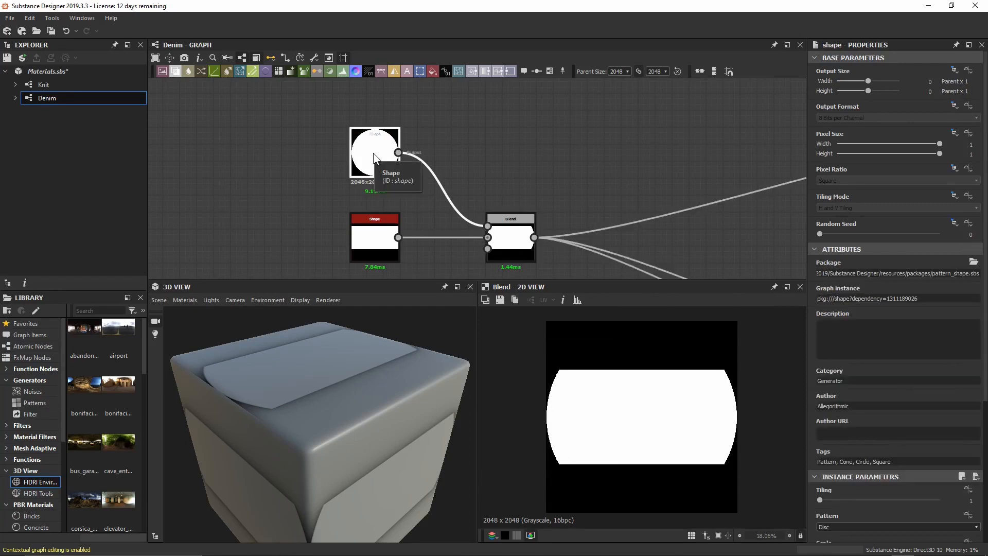
{"action": "scroll", "coordinate": [872, 430], "scroll_direction": "down", "scroll_amount": 6}
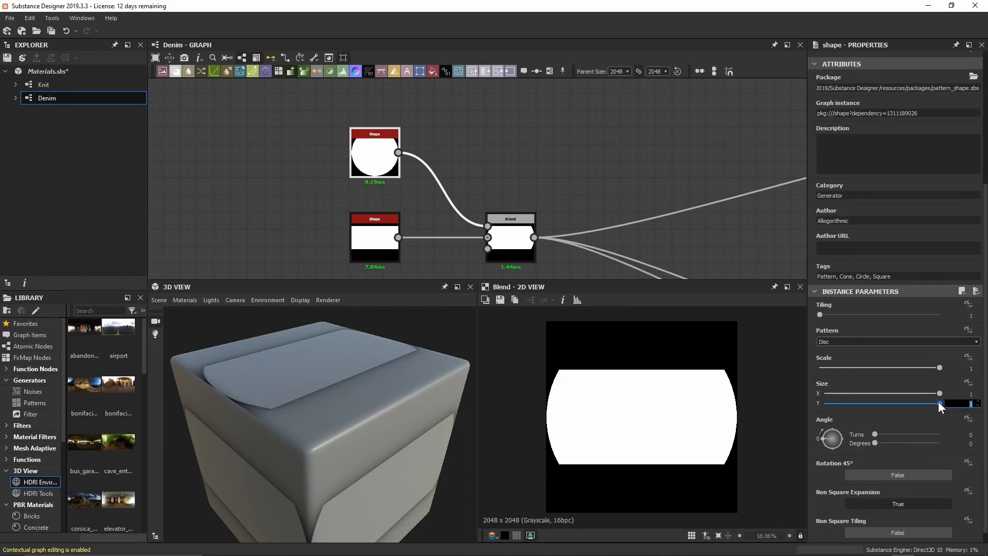
{"action": "type", "text": "0.68"}
{"action": "key", "text": "Return"}
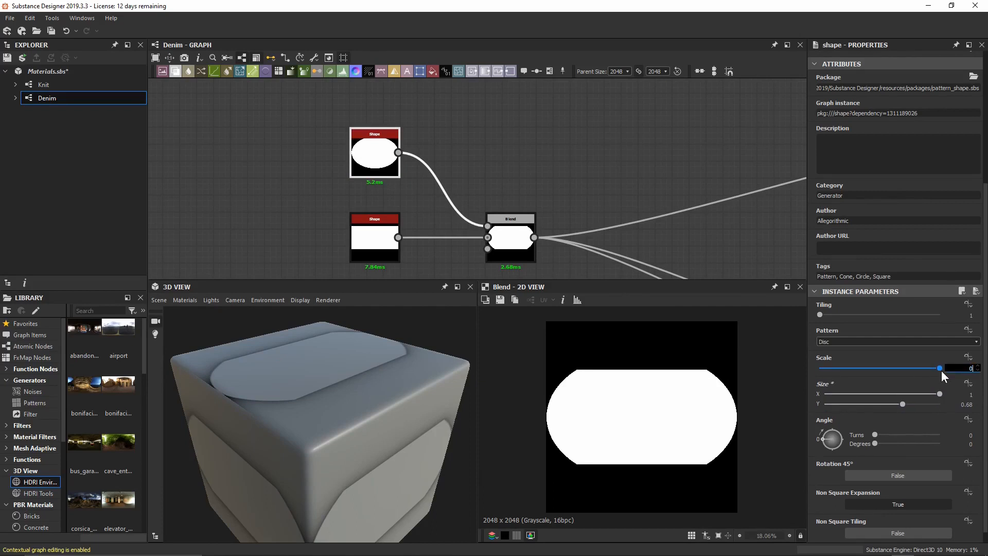
{"action": "type", "text": "0.95"}
{"action": "key", "text": "Return"}
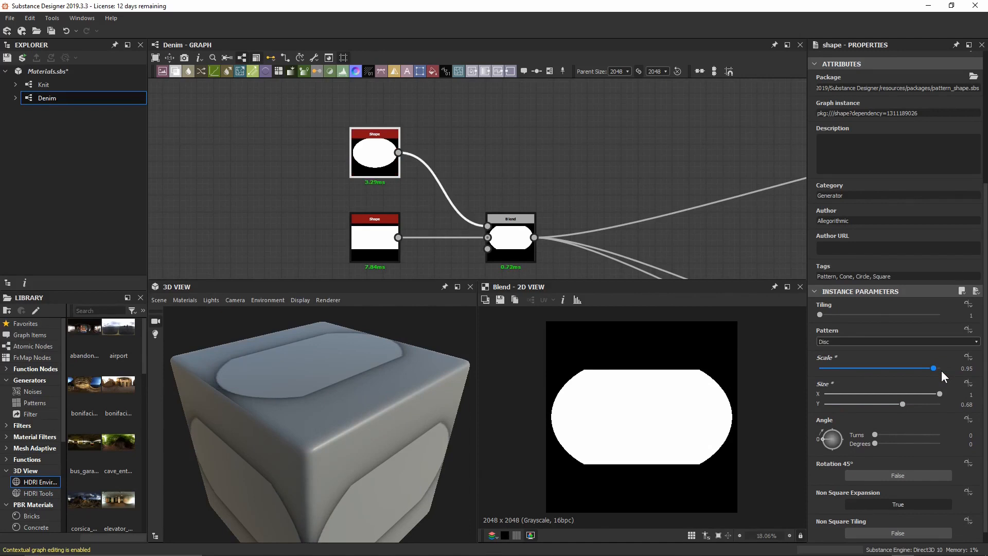
{"action": "middle_click_drag", "start_coordinate": [695, 206], "coordinate": [529, 195]}
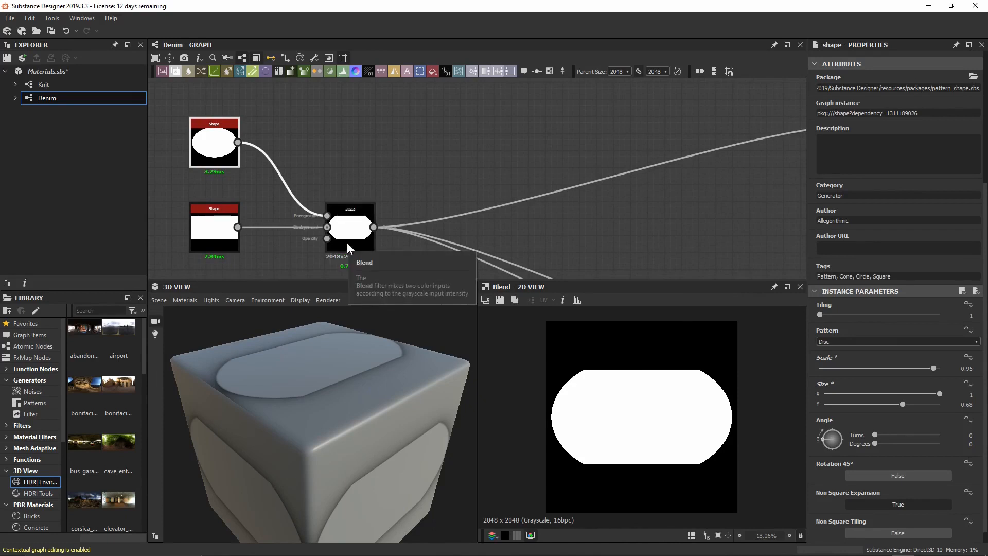
{"action": "scroll", "coordinate": [597, 368], "scroll_direction": "up", "scroll_amount": 3}
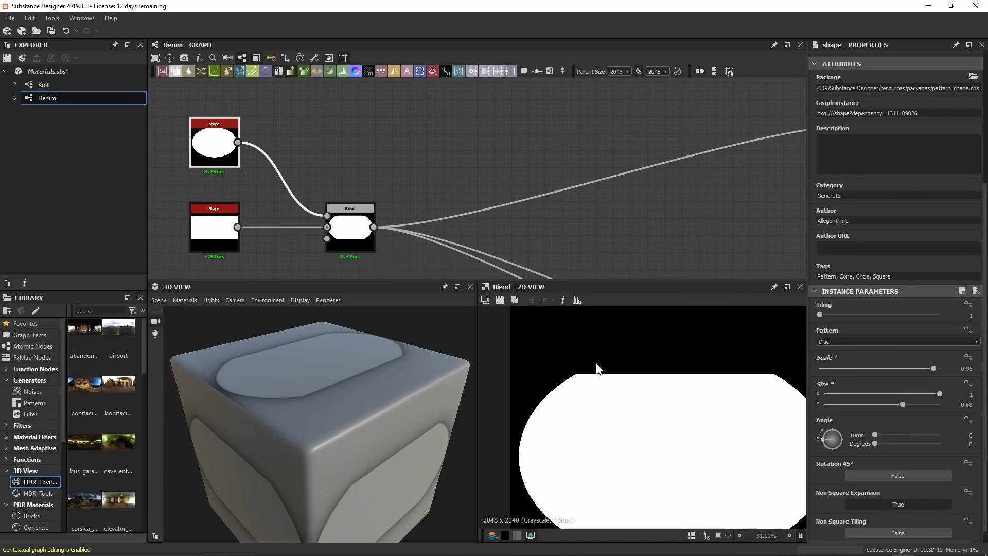
{"action": "left_click_drag", "start_coordinate": [366, 471], "coordinate": [331, 423]}
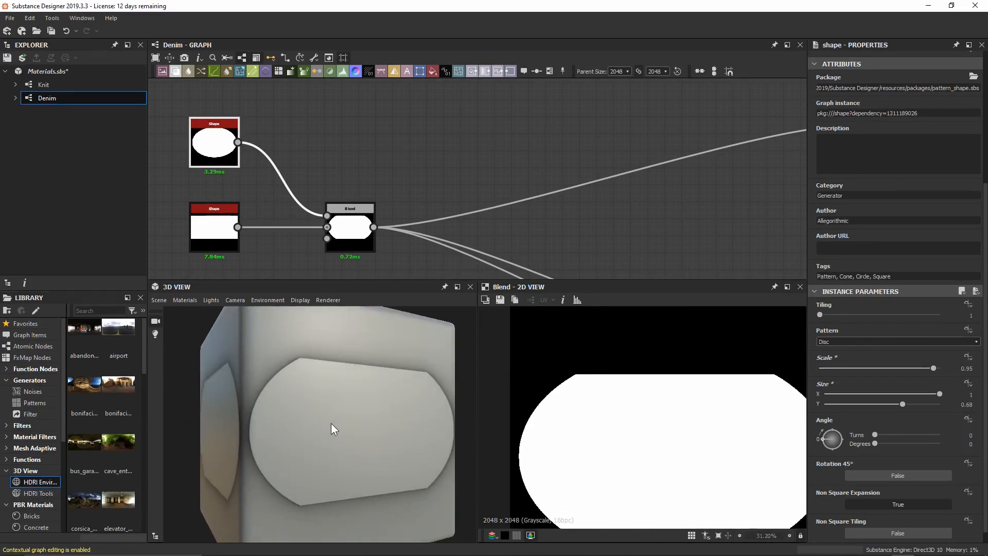
Insert a Bevel after the Blend, reroute the output wires from it, and preview its Height.
{"action": "left_click", "coordinate": [344, 235]}
{"action": "key", "text": "space"}
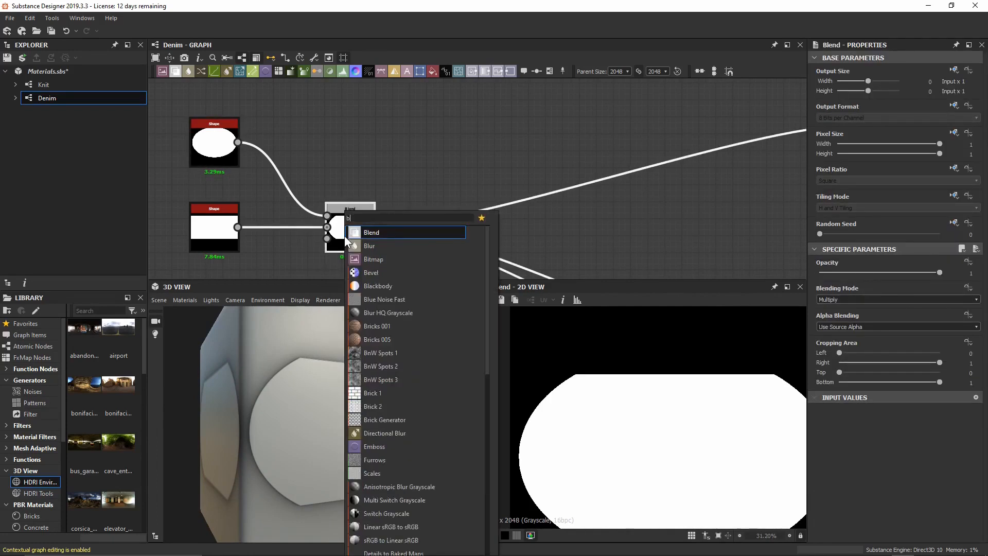
{"action": "type", "text": "bev"}
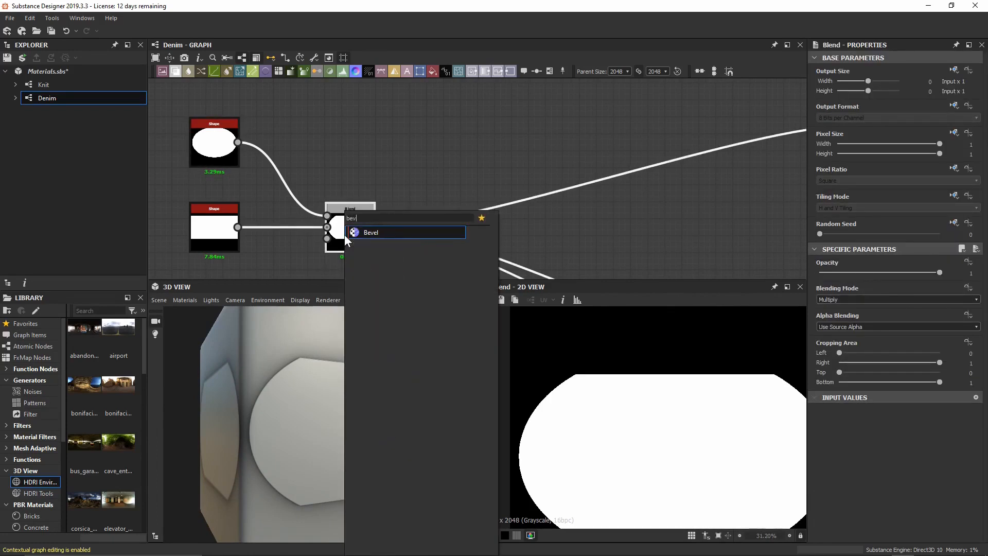
{"action": "key", "text": "Return"}
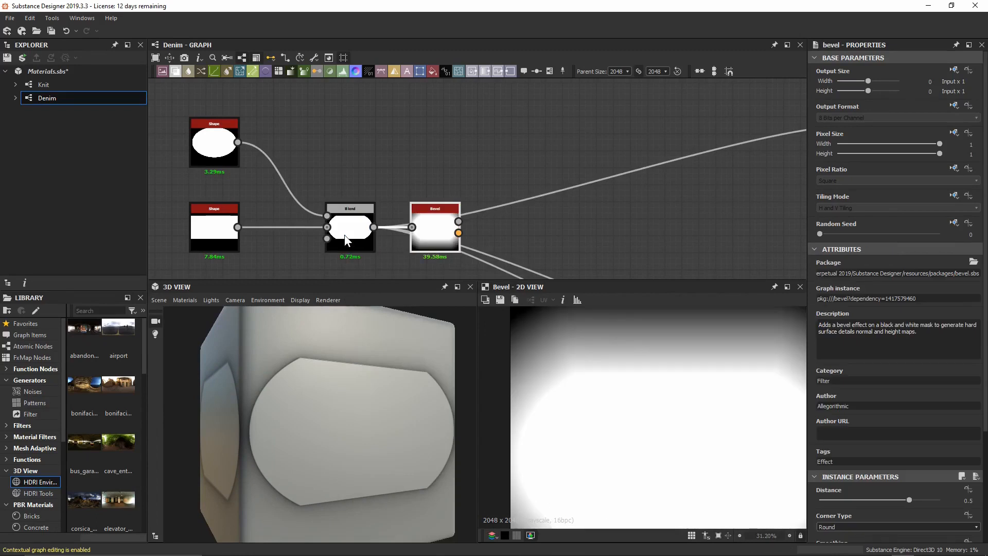
{"action": "left_click_drag", "start_coordinate": [376, 227], "coordinate": [461, 221], "text": "shift"}
{"action": "double_click", "coordinate": [440, 228]}
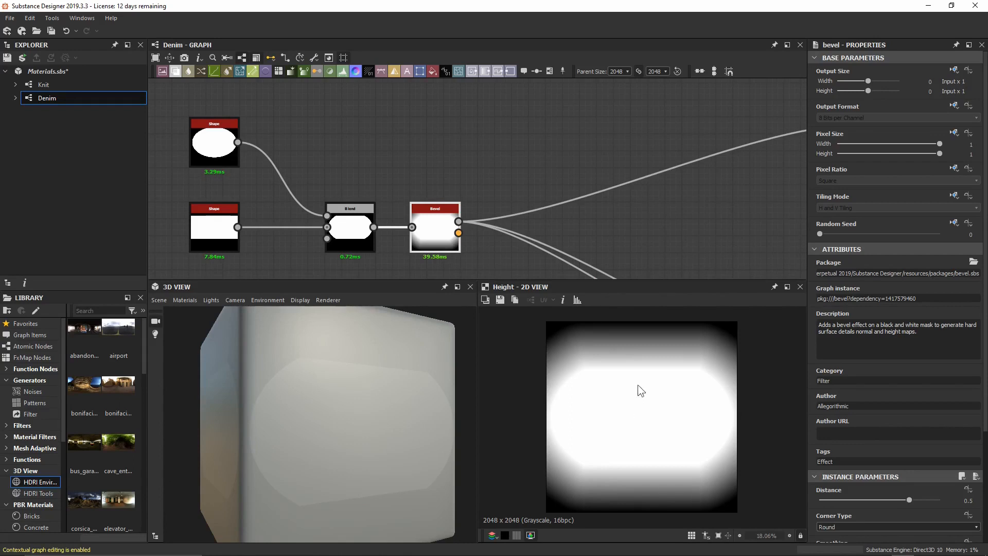
Try lower Bevel Distance values, comparing the result against the Blend output.
{"action": "scroll", "coordinate": [904, 503], "scroll_direction": "down", "scroll_amount": 5}
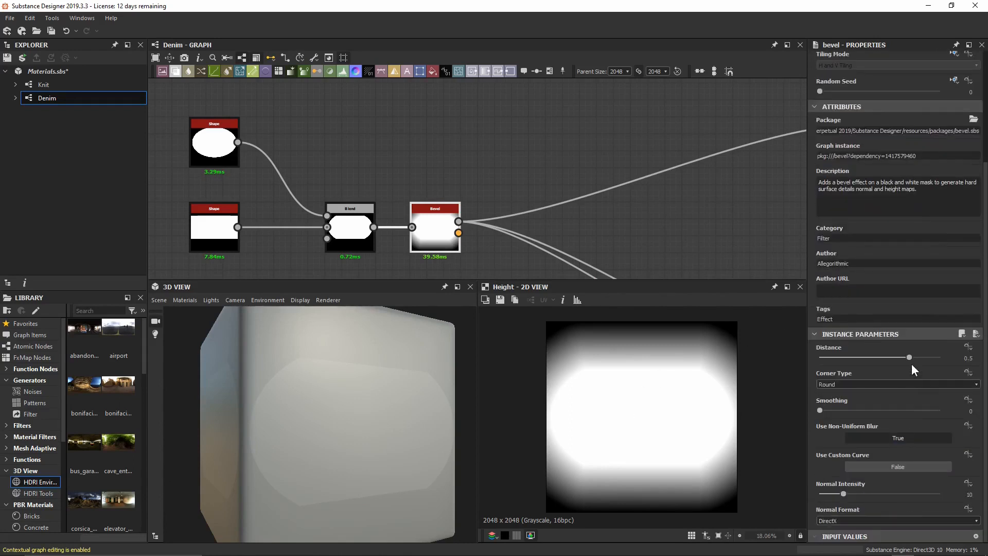
{"action": "left_click_drag", "start_coordinate": [909, 357], "coordinate": [887, 353]}
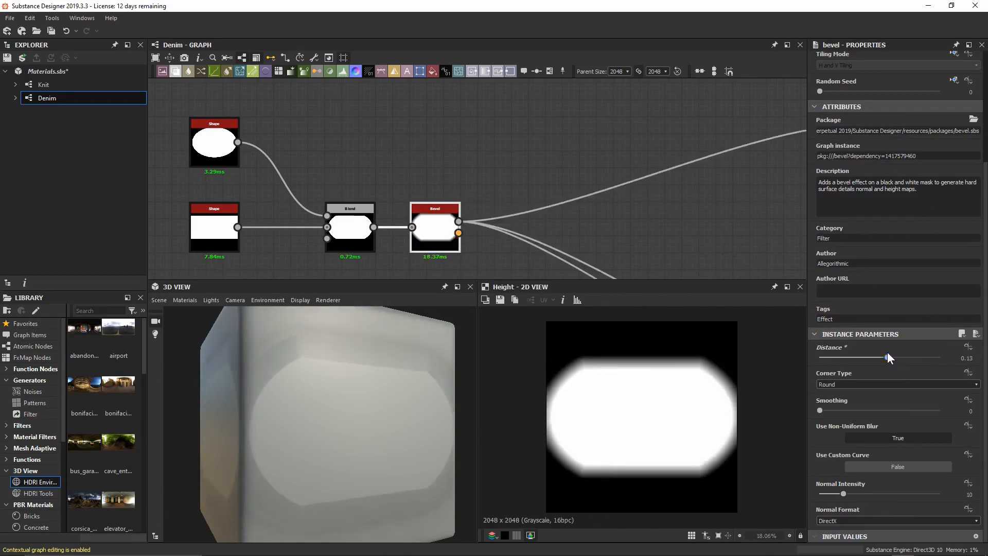
{"action": "scroll", "coordinate": [650, 359], "scroll_direction": "up", "scroll_amount": 1}
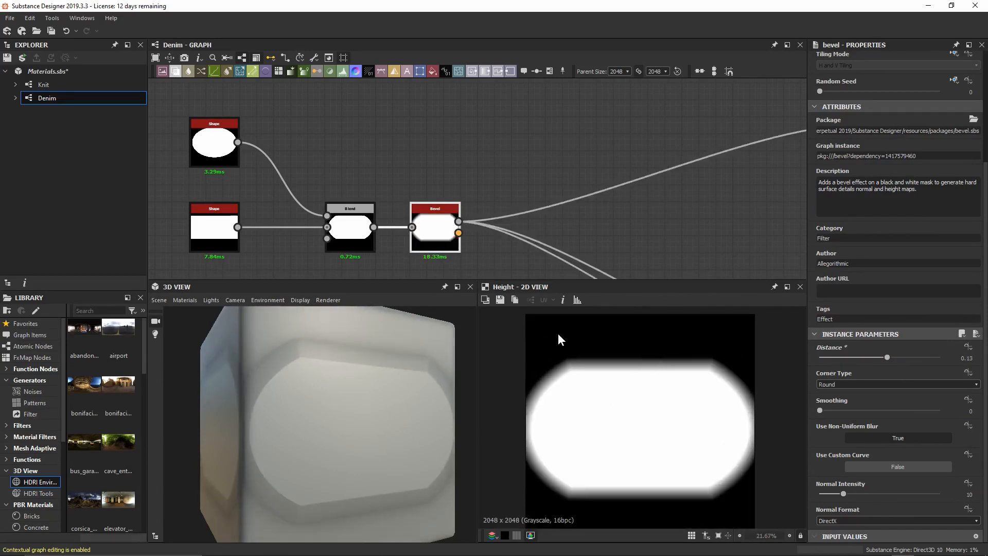
{"action": "double_click", "coordinate": [350, 227]}
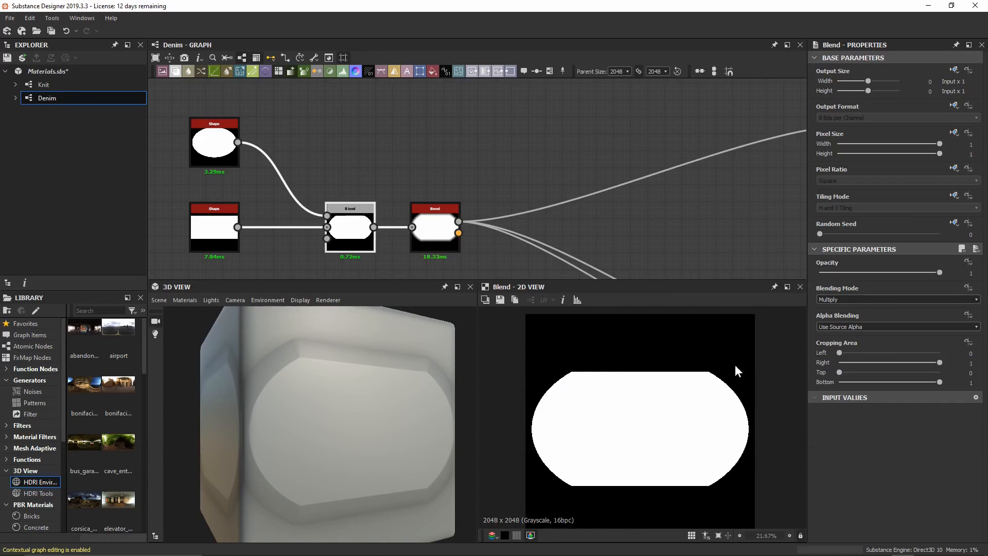
{"action": "double_click", "coordinate": [437, 242]}
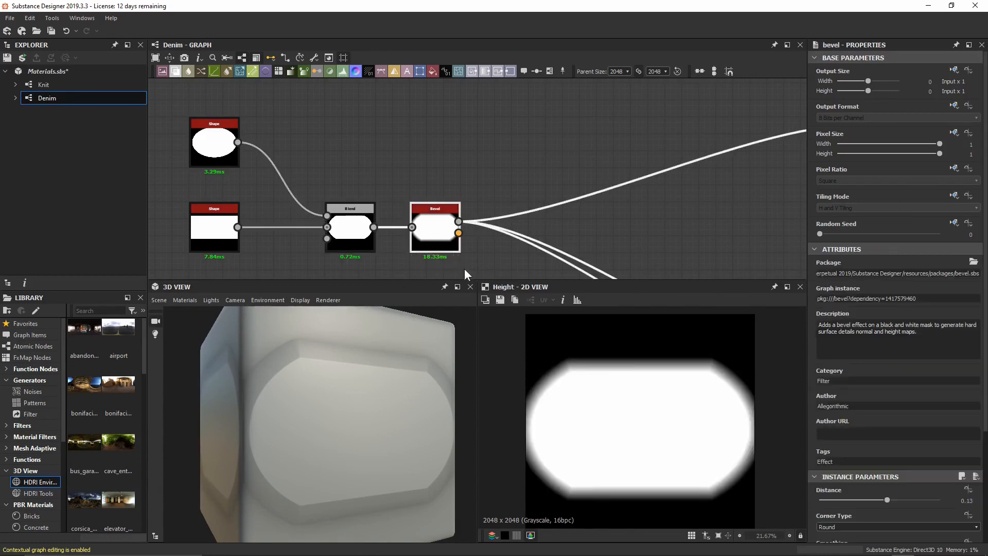
{"action": "scroll", "coordinate": [904, 465], "scroll_direction": "down", "scroll_amount": 3}
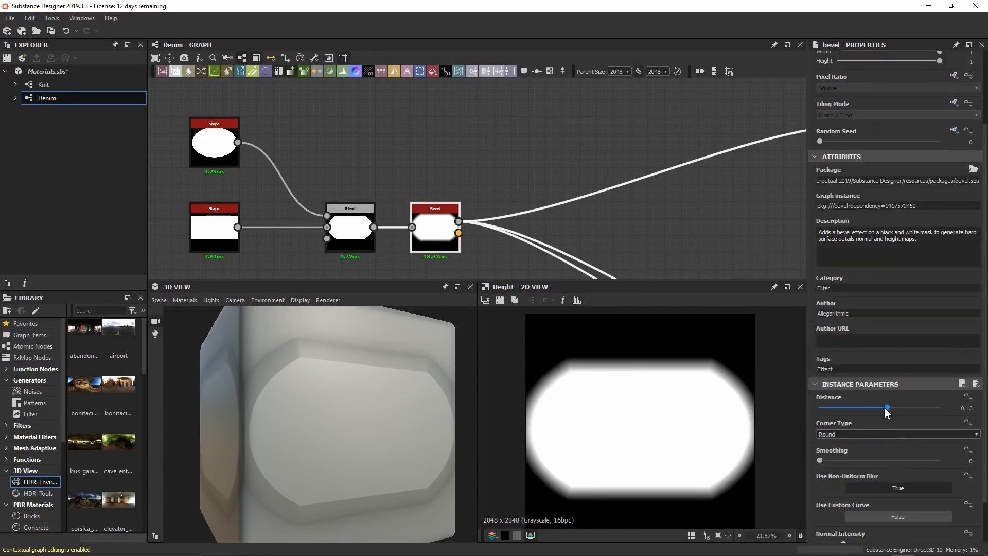
{"action": "left_click_drag", "start_coordinate": [885, 407], "coordinate": [868, 403]}
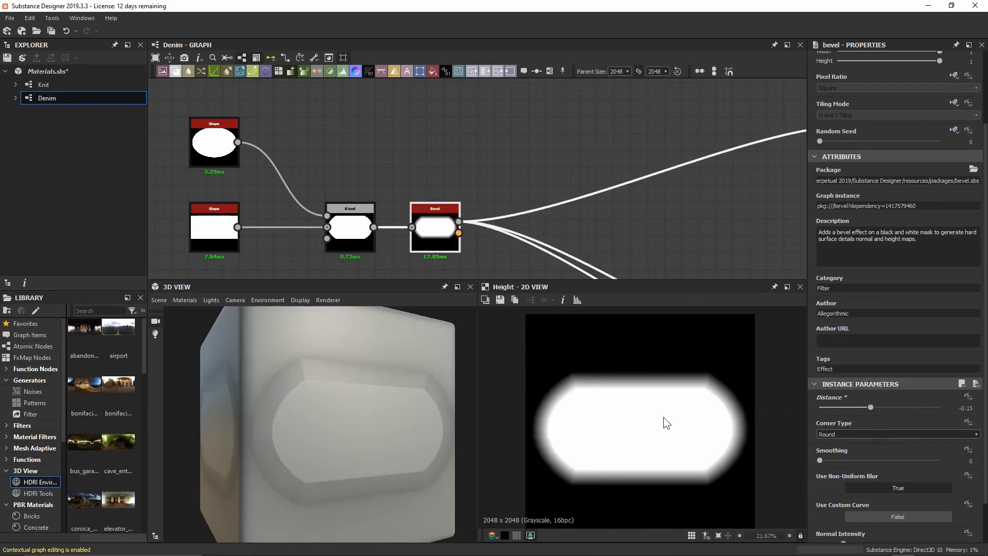
{"action": "scroll", "coordinate": [567, 397], "scroll_direction": "up", "scroll_amount": 4}
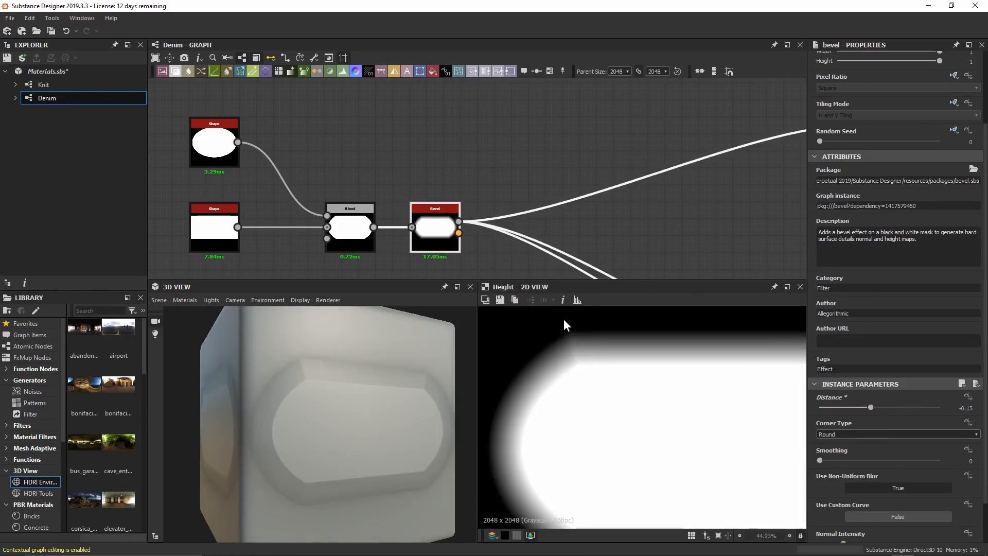
Set the Bevel Distance to -0.3.
{"action": "scroll", "coordinate": [600, 382], "scroll_direction": "down", "scroll_amount": 2}
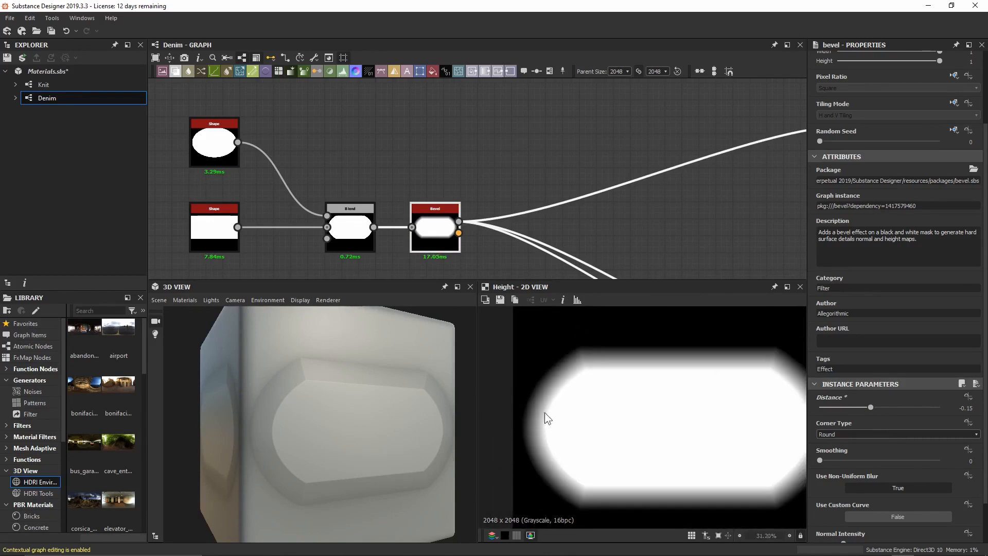
{"action": "left_click", "coordinate": [895, 406]}
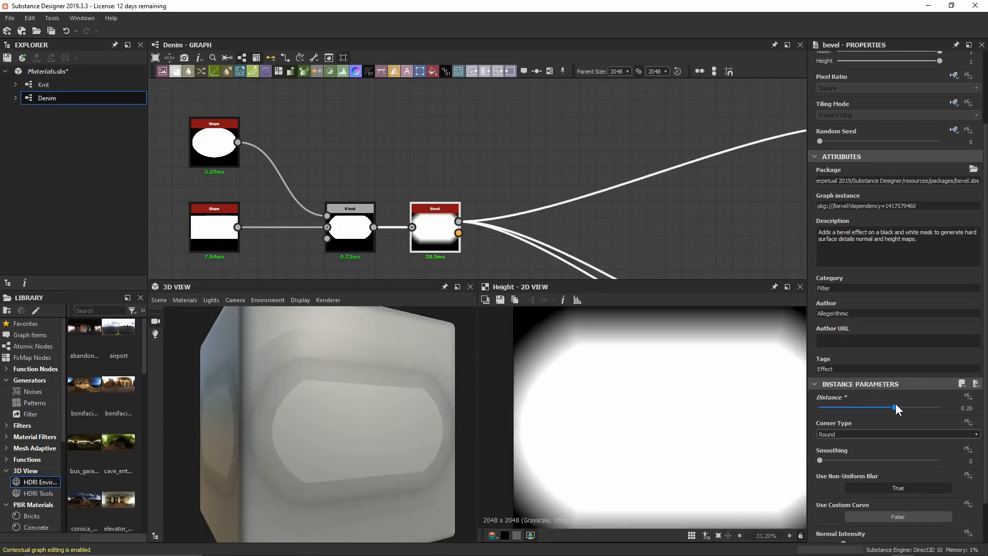
{"action": "left_click_drag", "start_coordinate": [895, 405], "coordinate": [897, 405]}
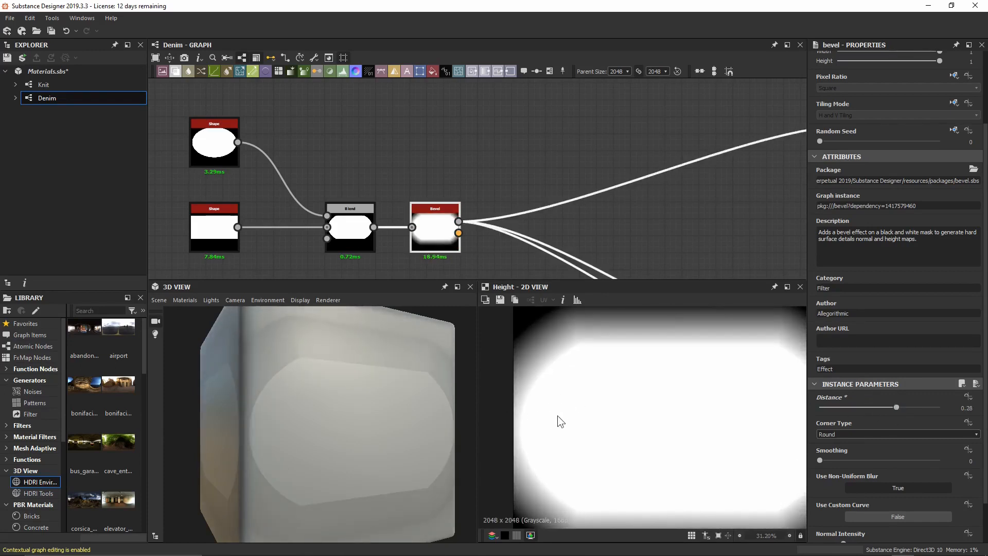
{"action": "left_click", "coordinate": [889, 408]}
{"action": "key", "text": "BackSpace"}
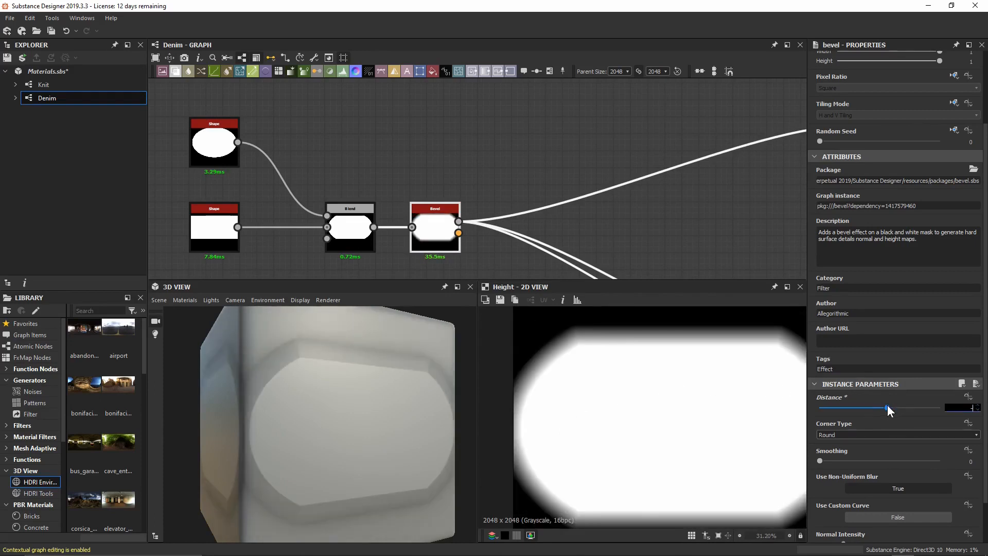
{"action": "type", "text": "-0.3"}
{"action": "key", "text": "Return"}
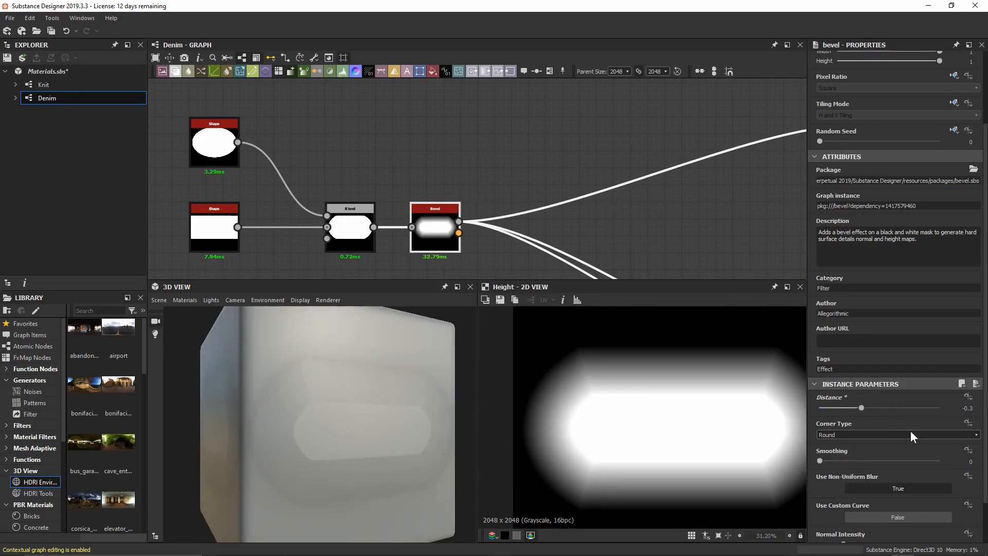
Raise the Bevel Smoothing to its maximum of 5.
{"action": "middle_click_drag", "start_coordinate": [720, 474], "coordinate": [691, 458]}
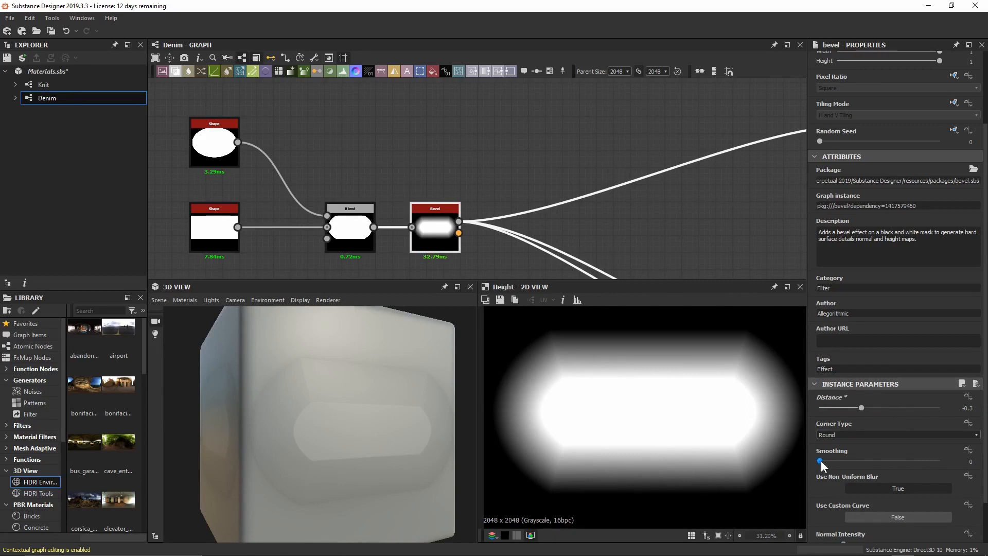
{"action": "left_click_drag", "start_coordinate": [821, 461], "coordinate": [777, 455]}
{"action": "left_click_drag", "start_coordinate": [822, 462], "coordinate": [981, 462]}
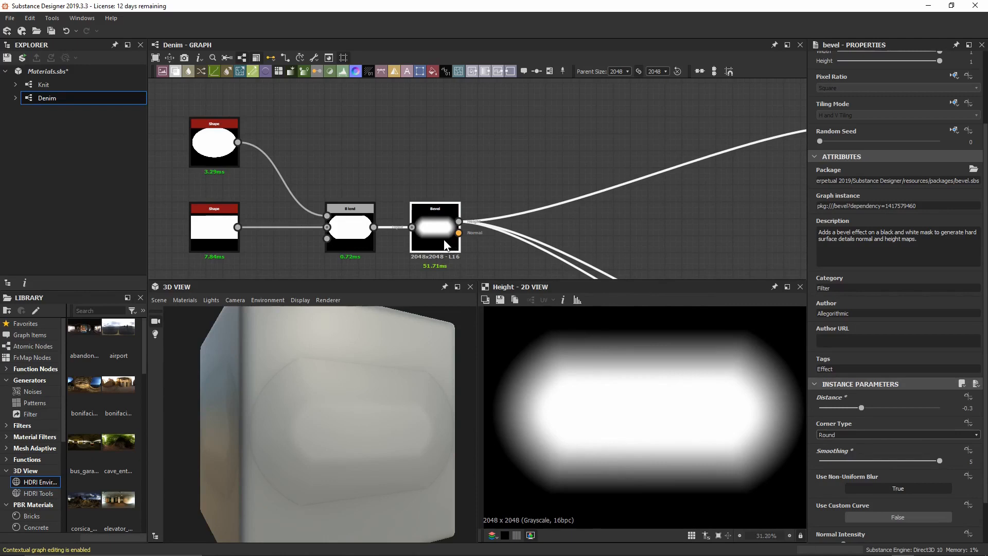
Insert a Blur HQ Grayscale after the Bevel with Quality 1 and Intensity 16.
{"action": "key", "text": "space"}
{"action": "type", "text": "blur"}
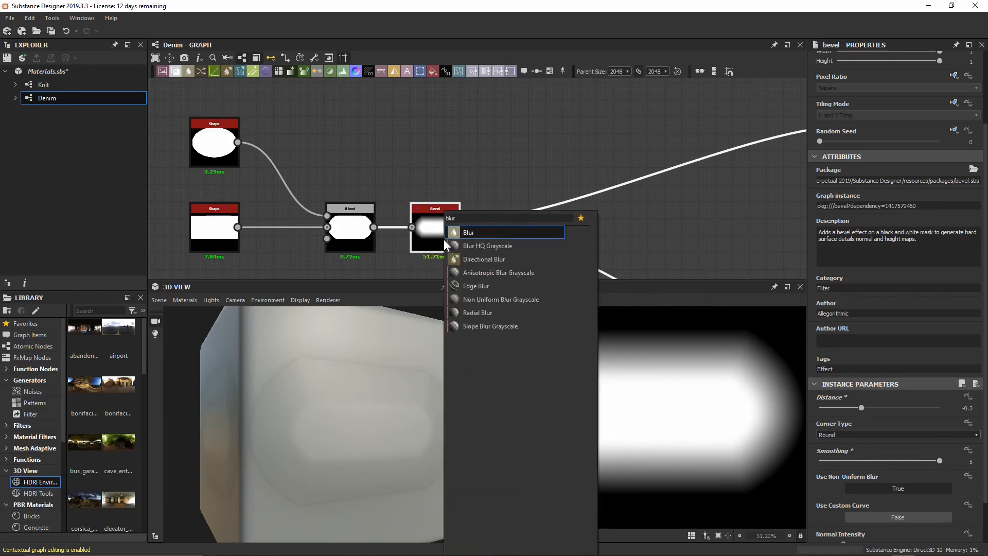
{"action": "key", "text": "Down"}
{"action": "key", "text": "Return"}
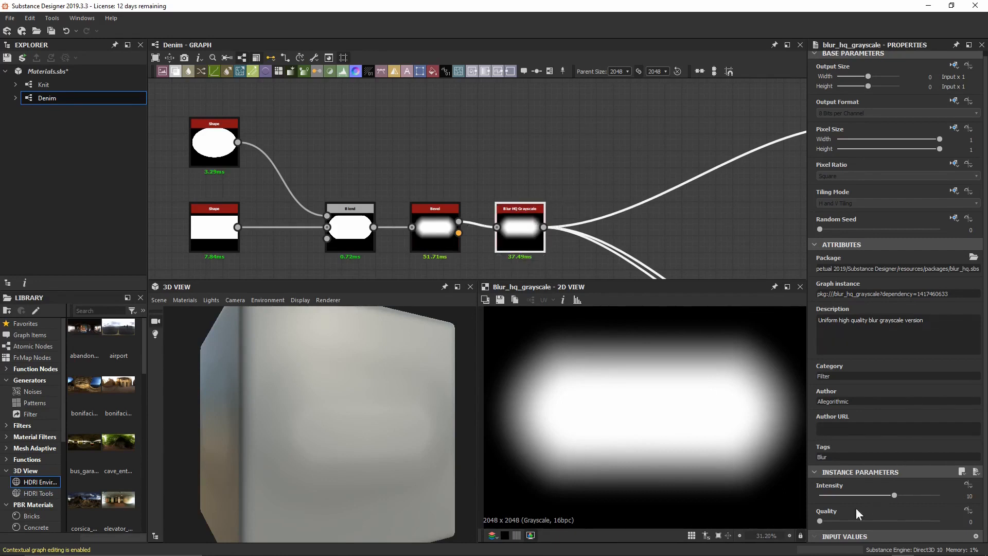
{"action": "left_click_drag", "start_coordinate": [822, 520], "coordinate": [934, 520]}
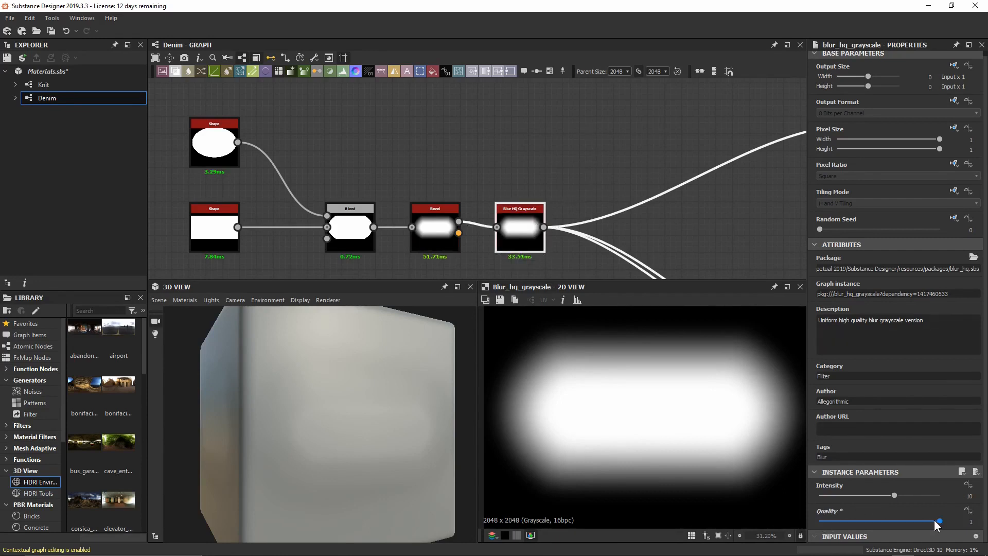
{"action": "left_click", "coordinate": [896, 493]}
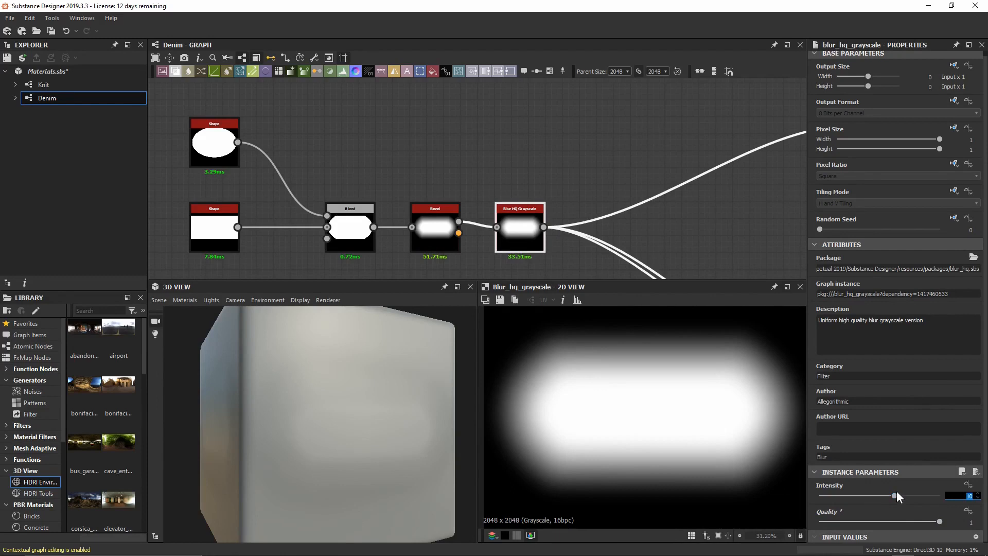
{"action": "type", "text": "16"}
{"action": "key", "text": "Return"}
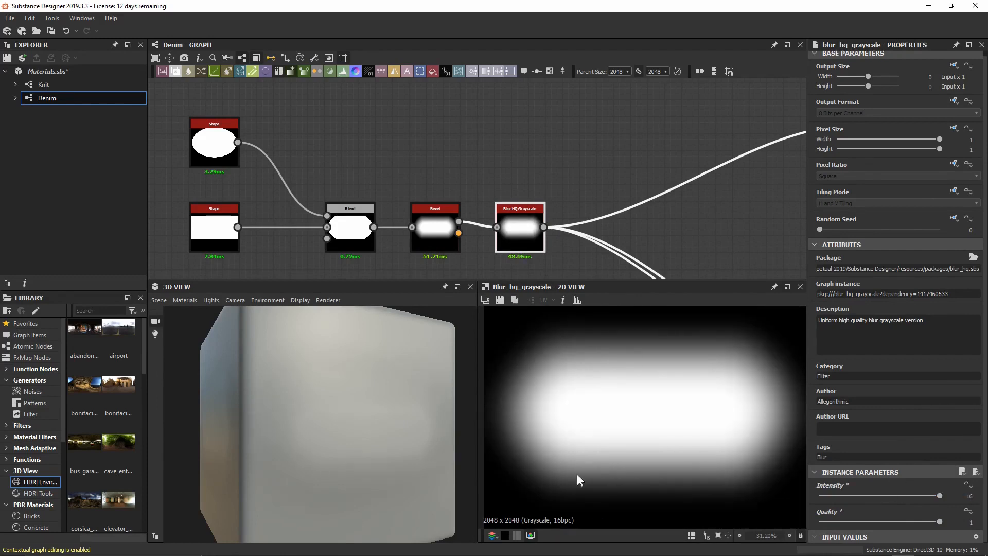
Save the Materials package and inspect the blurred height preview.
{"action": "key", "text": "ctrl+s"}
{"action": "scroll", "coordinate": [558, 401], "scroll_direction": "down", "scroll_amount": 1}
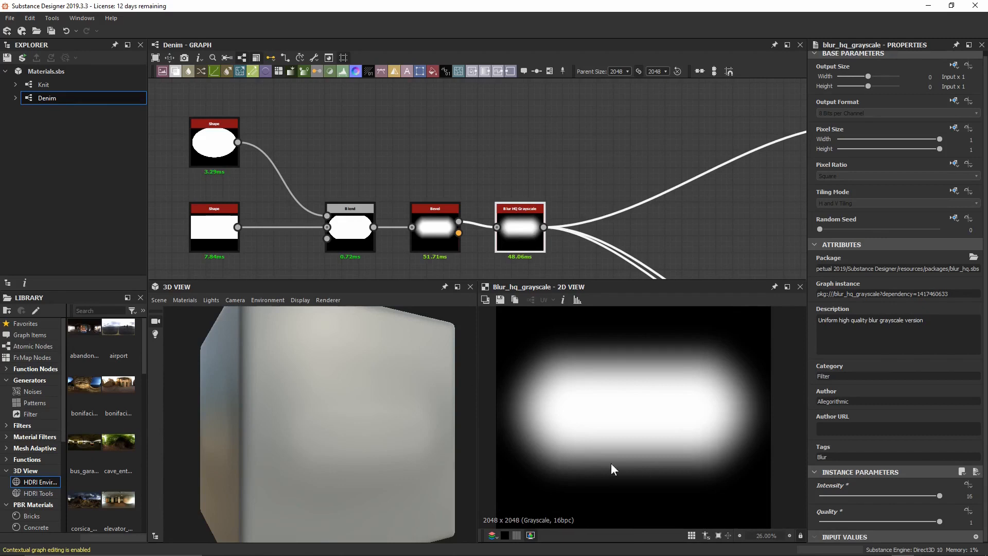
{"action": "scroll", "coordinate": [556, 402], "scroll_direction": "up", "scroll_amount": 9}
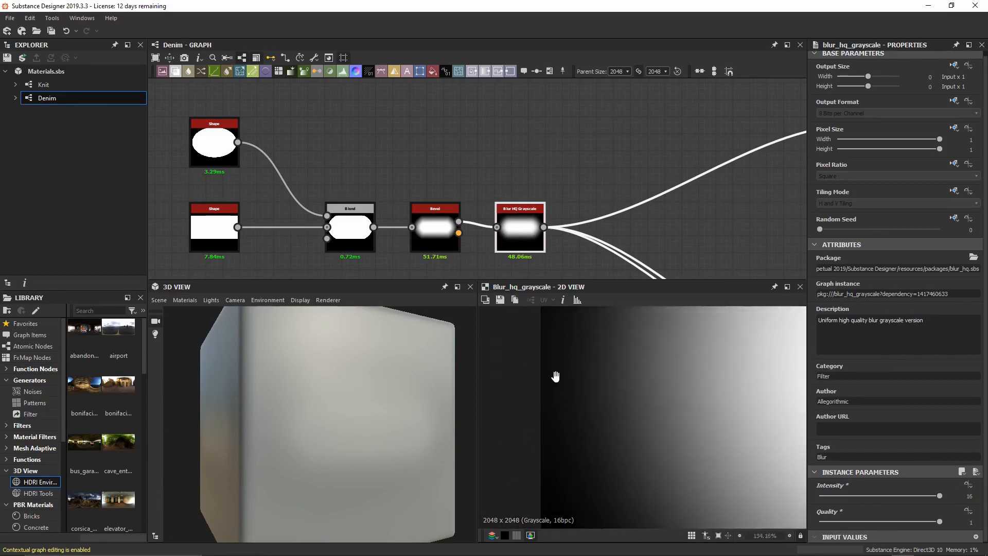
{"action": "middle_click_drag", "start_coordinate": [556, 377], "coordinate": [558, 381]}
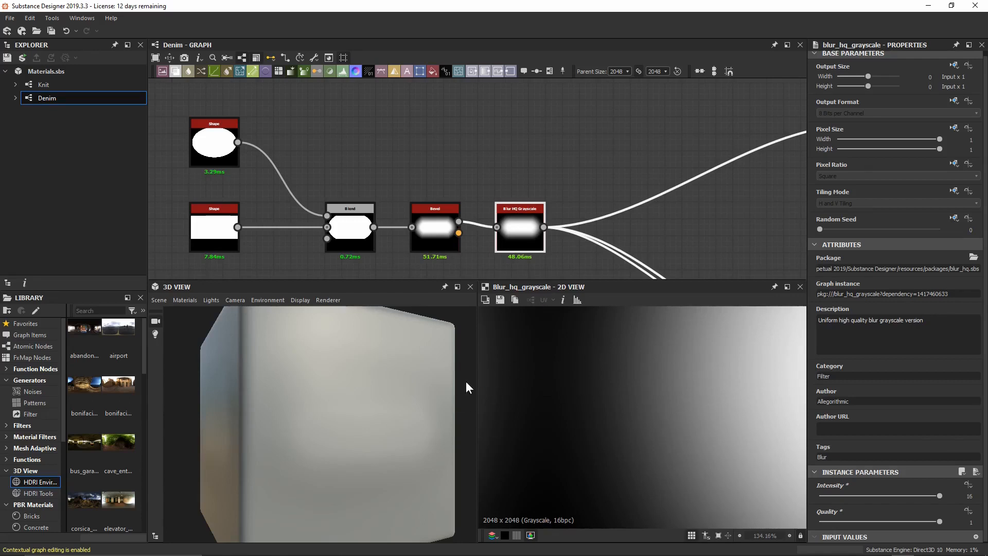
{"action": "scroll", "coordinate": [638, 390], "scroll_direction": "down", "scroll_amount": 6}
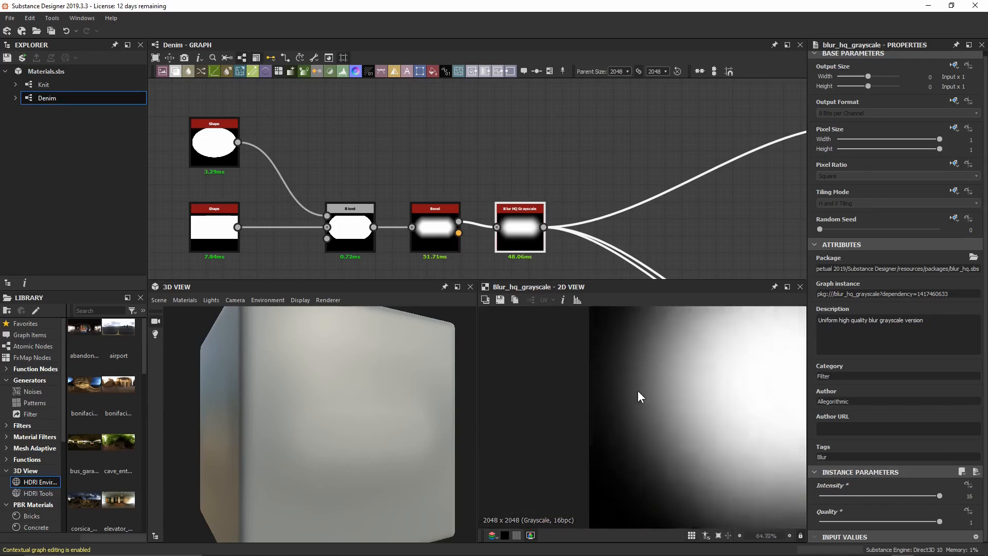
{"action": "middle_click_drag", "start_coordinate": [526, 247], "coordinate": [489, 247]}
Insert a Blend node after the Blur HQ Grayscale node.
{"action": "key", "text": "space"}
{"action": "type", "text": "blend"}
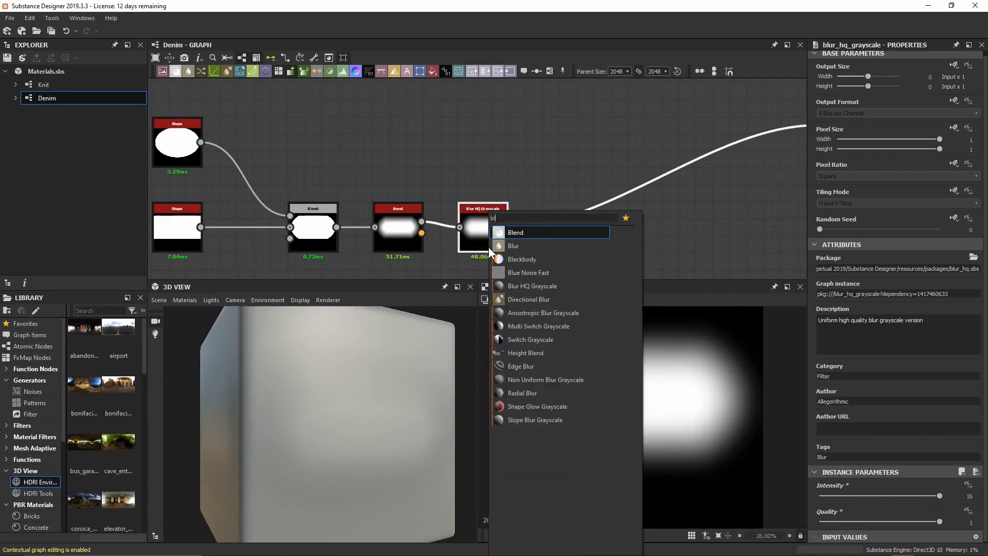
{"action": "key", "text": "Return"}
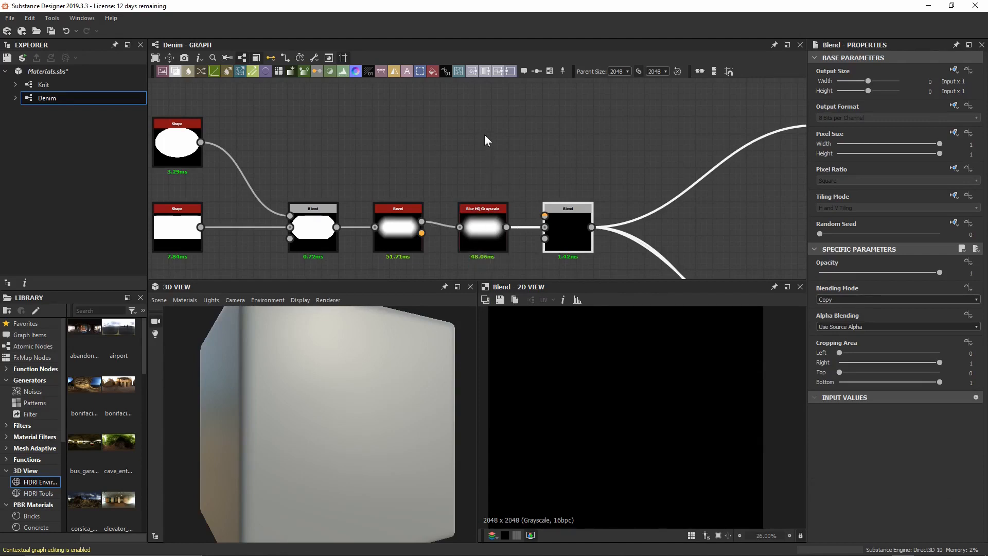
Add an unconnected Gradient Linear 2 node above them in empty graph space.
{"action": "middle_click_drag", "start_coordinate": [484, 134], "coordinate": [486, 146]}
{"action": "key", "text": "space"}
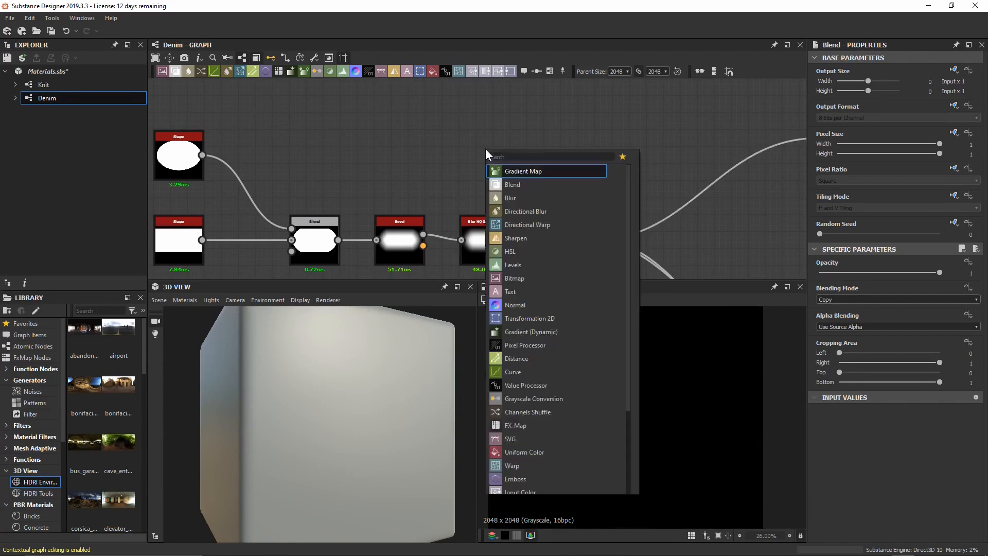
{"action": "type", "text": "gradien"}
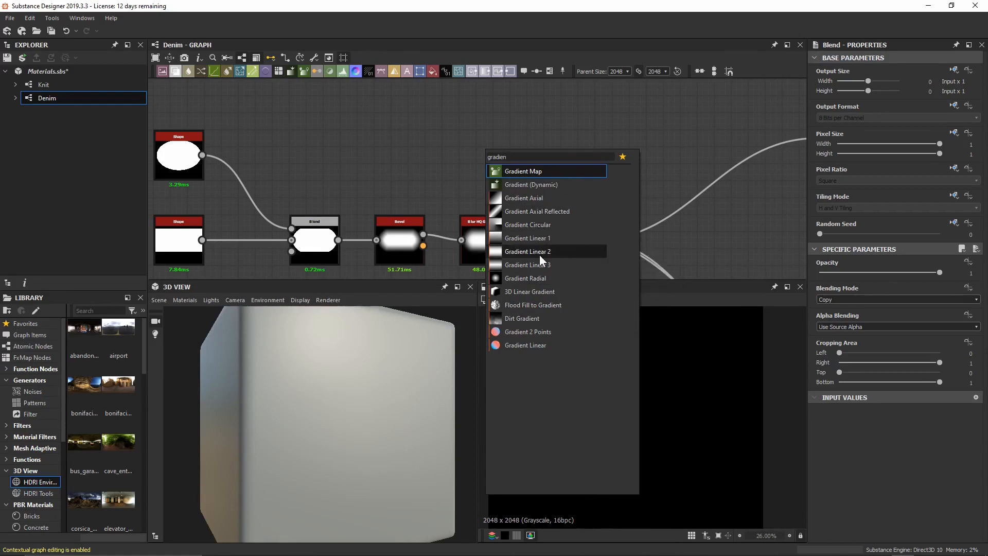
{"action": "left_click", "coordinate": [521, 251]}
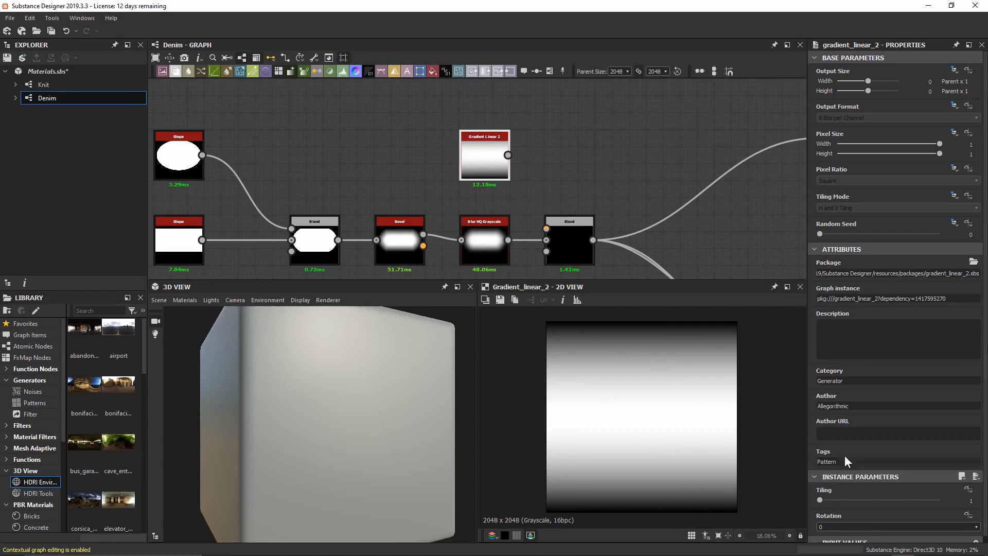
Set Gradient Linear 2's Rotation to 90° so its ramp runs left to right.
{"action": "scroll", "coordinate": [845, 456], "scroll_direction": "down", "scroll_amount": 1}
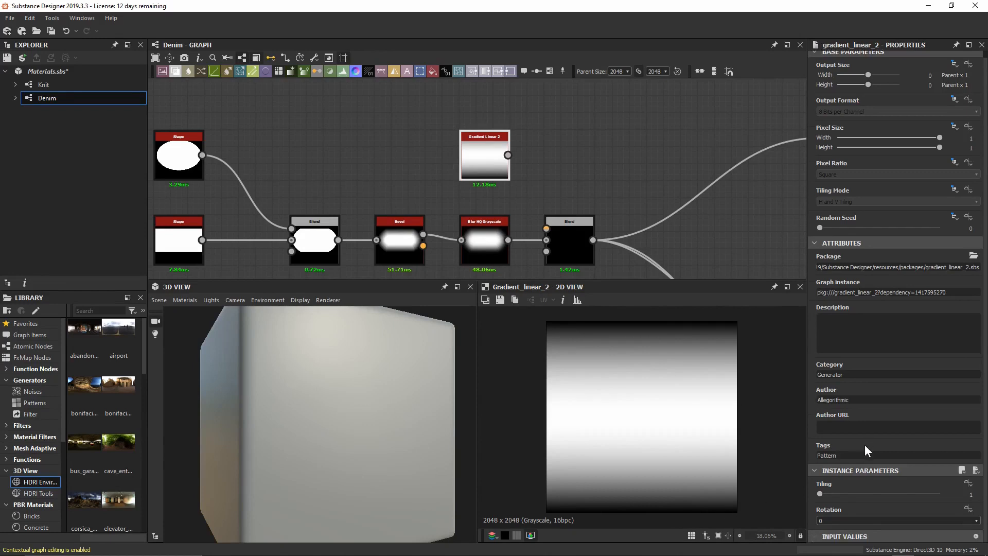
{"action": "left_click", "coordinate": [848, 518]}
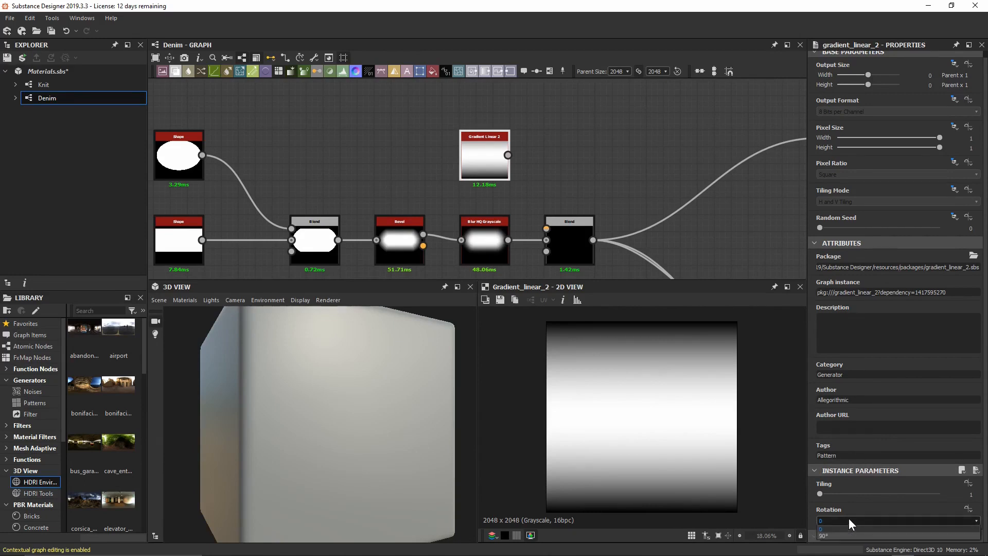
{"action": "left_click", "coordinate": [856, 536]}
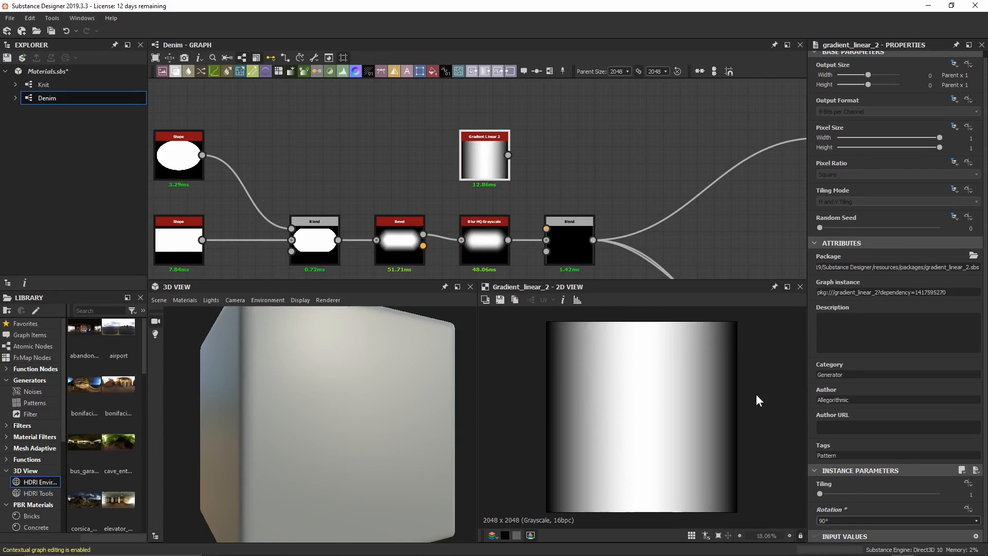
{"action": "double_click", "coordinate": [476, 249]}
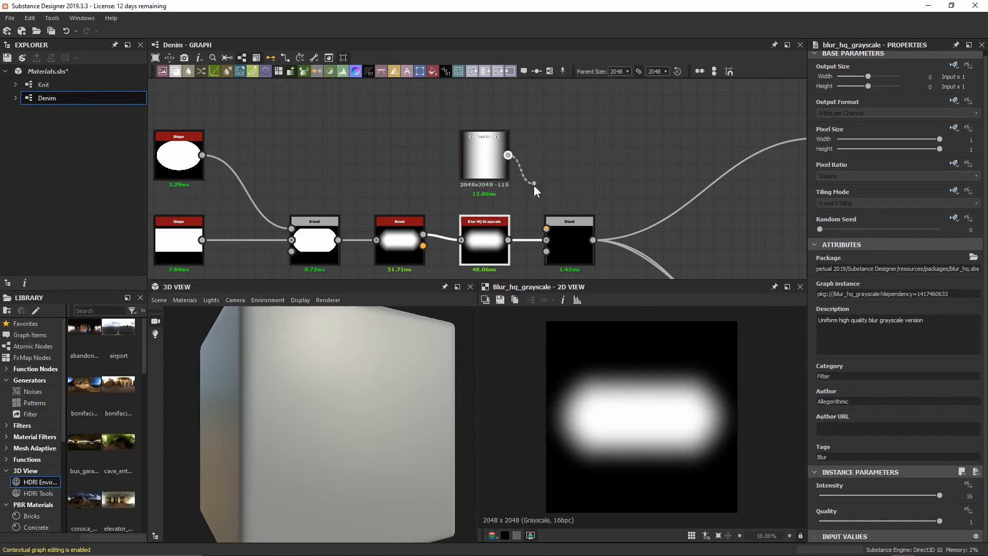
Connect Gradient Linear 2 to the Blend's Foreground and set Blending Mode to Multiply.
{"action": "left_click_drag", "start_coordinate": [534, 186], "coordinate": [547, 227]}
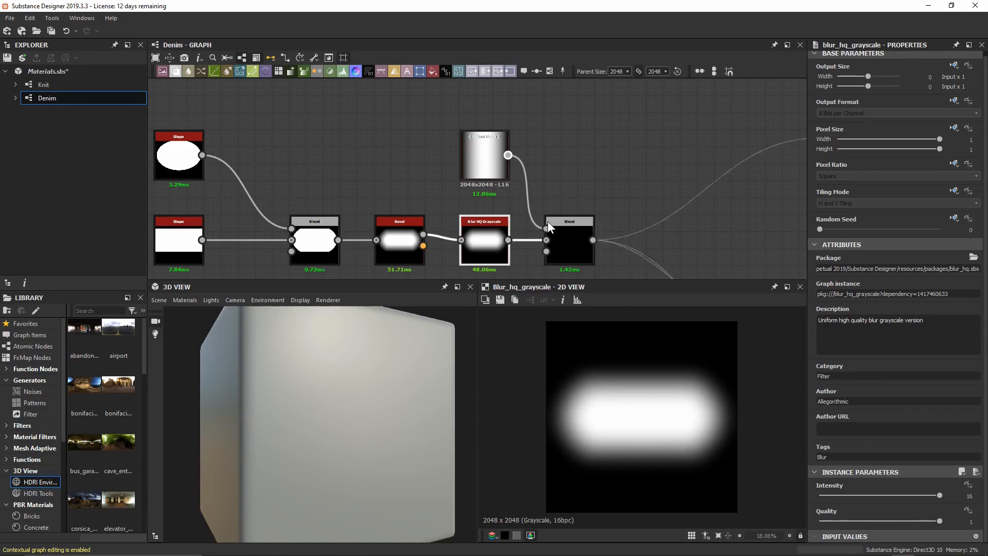
{"action": "double_click", "coordinate": [569, 242]}
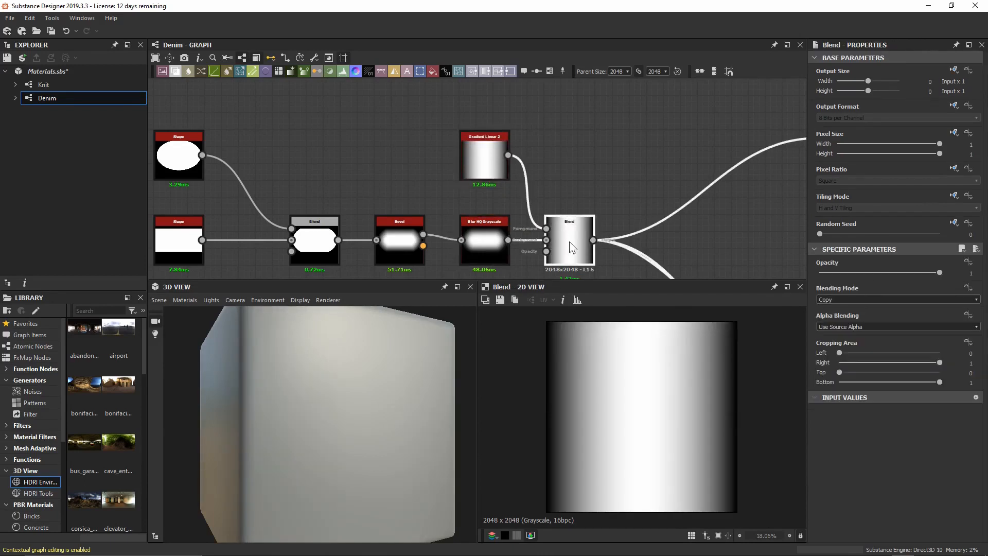
{"action": "left_click", "coordinate": [866, 299]}
{"action": "left_click", "coordinate": [870, 328]}
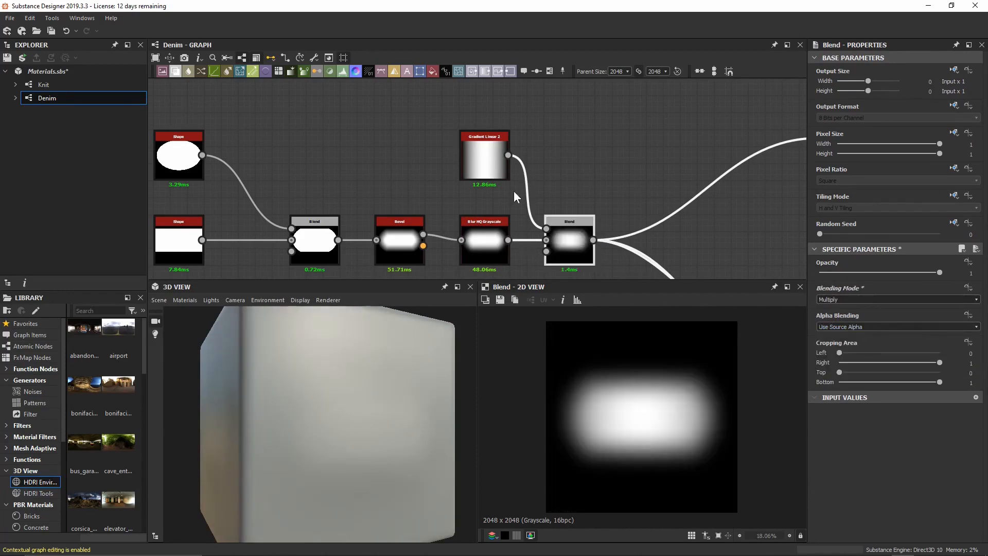
Compare the Gradient Linear 2, Blend and Blur HQ Grayscale previews.
{"action": "double_click", "coordinate": [495, 164]}
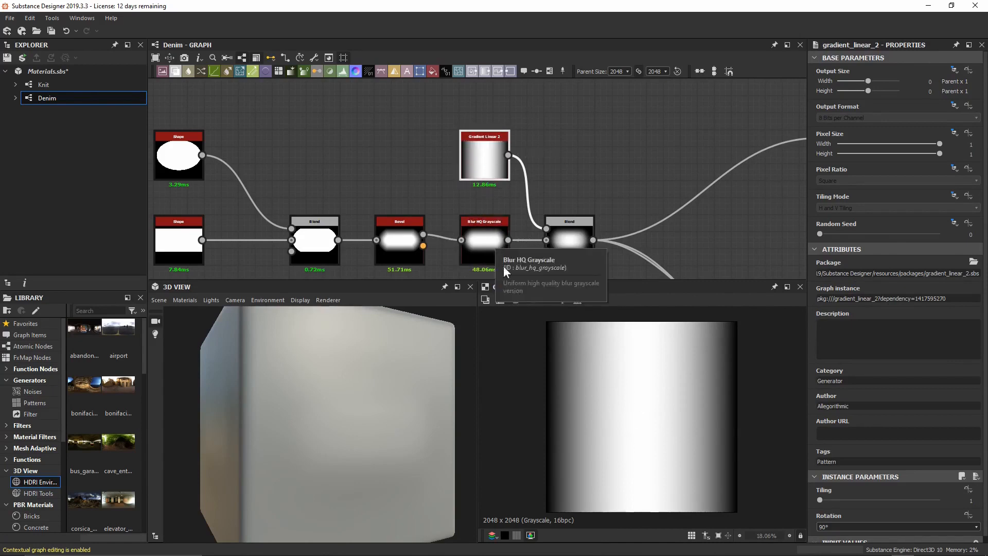
{"action": "double_click", "coordinate": [566, 233]}
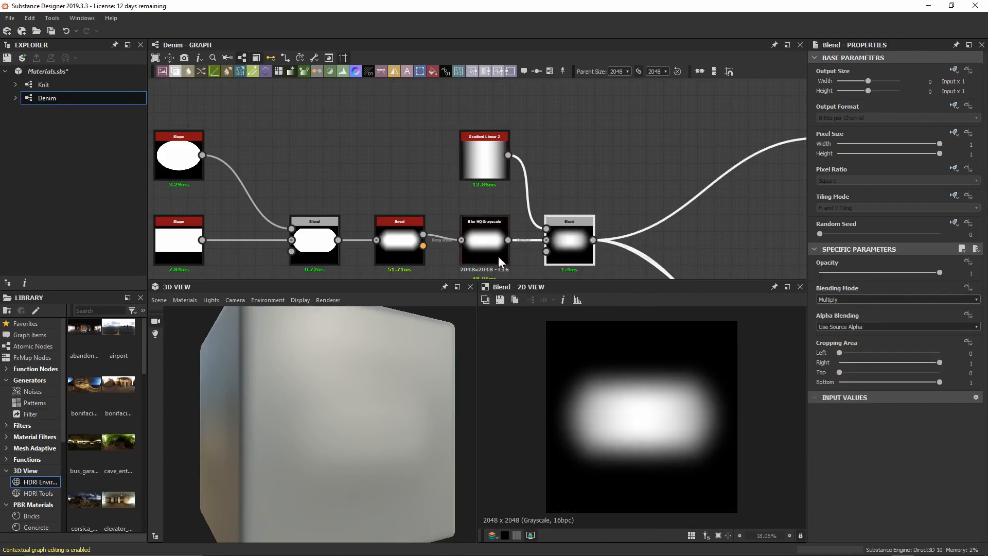
{"action": "double_click", "coordinate": [486, 242]}
{"action": "double_click", "coordinate": [567, 249]}
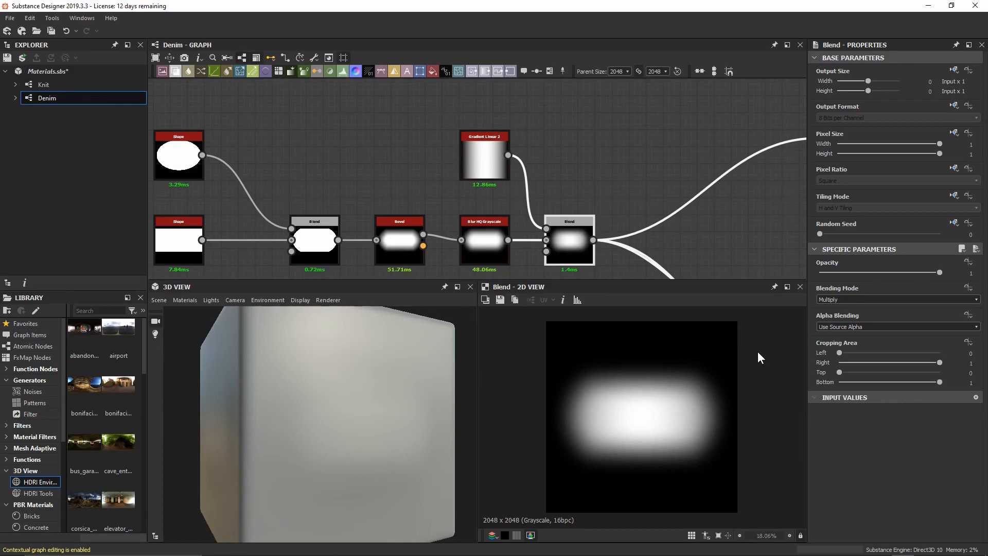
{"action": "middle_click_drag", "start_coordinate": [718, 199], "coordinate": [565, 197]}
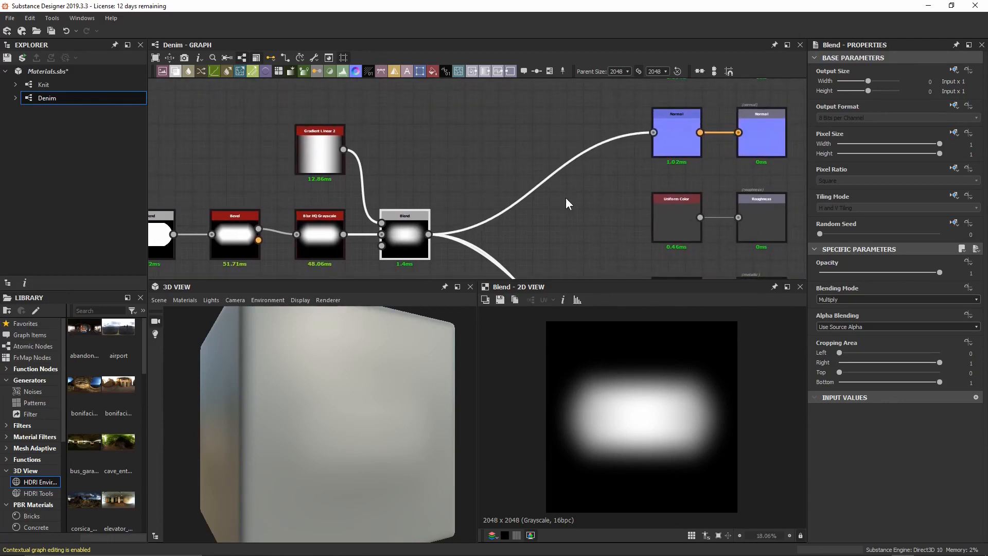
Open node search and filter it with 'gen' to list Tile Generator.
{"action": "key", "text": "space"}
{"action": "type", "text": "gen"}
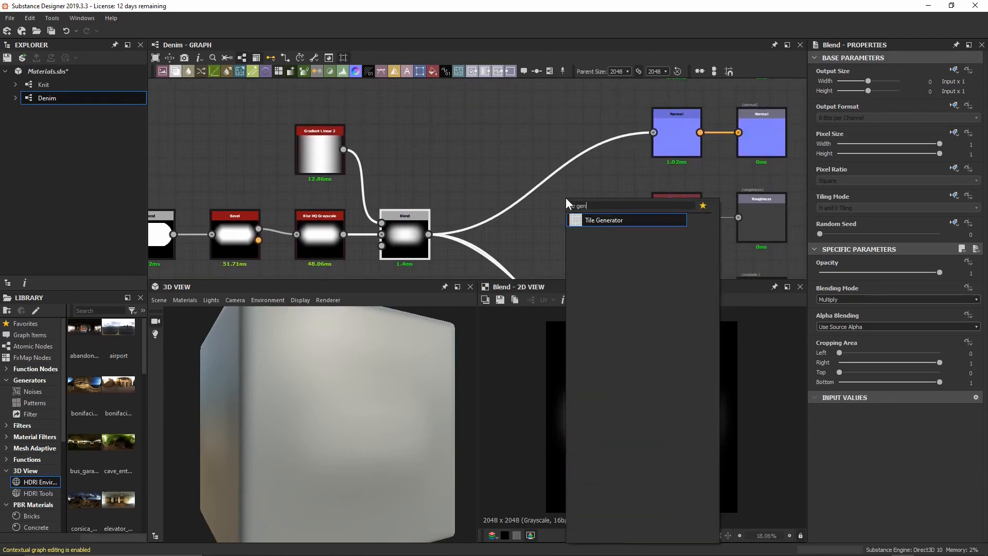
Add a Tile Generator after the Blend, feeding the Blend into Pattern Input 1.
{"action": "left_click", "coordinate": [617, 220]}
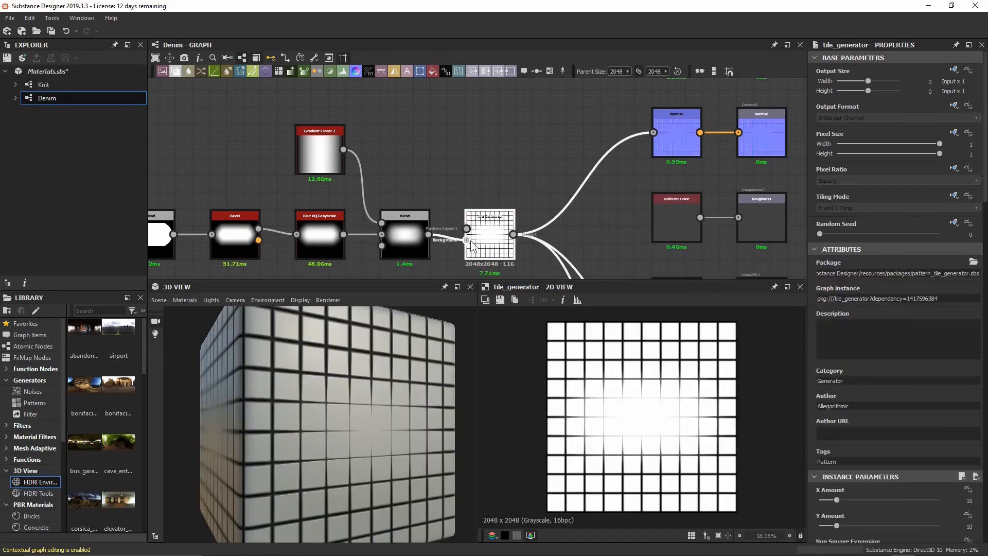
{"action": "scroll", "coordinate": [470, 245], "scroll_direction": "up", "scroll_amount": 2}
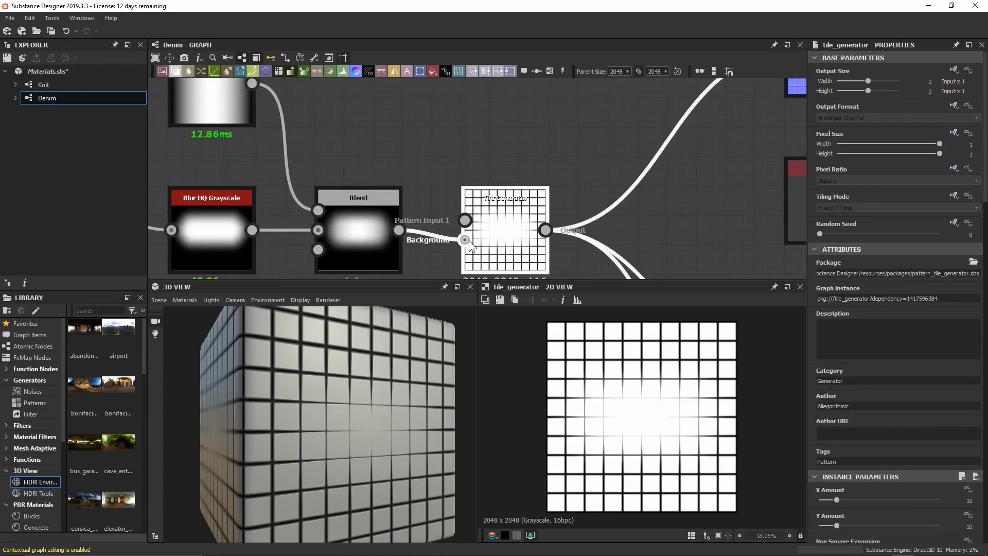
{"action": "mouse_move", "coordinate": [465, 240]}
{"action": "left_mouse_down"}
{"action": "mouse_move", "coordinate": [449, 240]}
{"action": "mouse_move", "coordinate": [439, 216]}
{"action": "mouse_move", "coordinate": [464, 221]}
{"action": "left_mouse_up"}
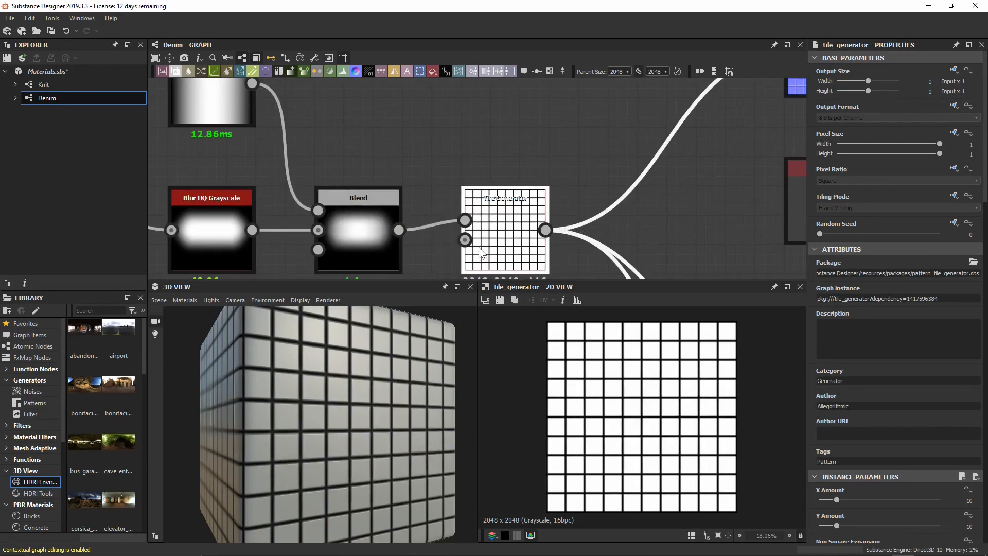
{"action": "scroll", "coordinate": [482, 252], "scroll_direction": "down", "scroll_amount": 3}
{"action": "scroll", "coordinate": [481, 247], "scroll_direction": "down", "scroll_amount": 3}
{"action": "middle_click_drag", "start_coordinate": [329, 174], "coordinate": [421, 138]}
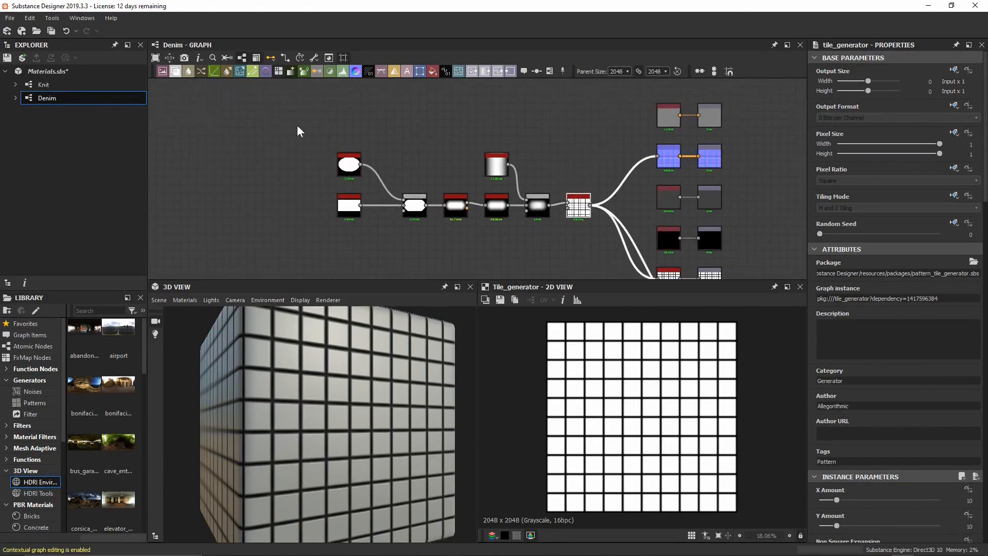
{"action": "left_click_drag", "start_coordinate": [277, 122], "coordinate": [466, 208]}
{"action": "scroll", "coordinate": [466, 207], "scroll_direction": "up", "scroll_amount": 3}
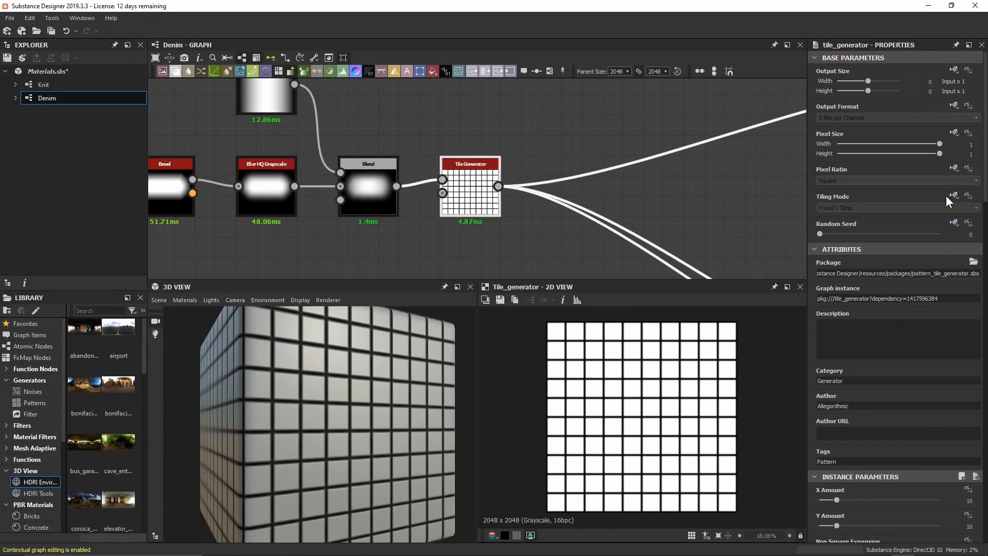
{"action": "scroll", "coordinate": [946, 196], "scroll_direction": "down", "scroll_amount": 2}
{"action": "scroll", "coordinate": [941, 195], "scroll_direction": "down", "scroll_amount": 5}
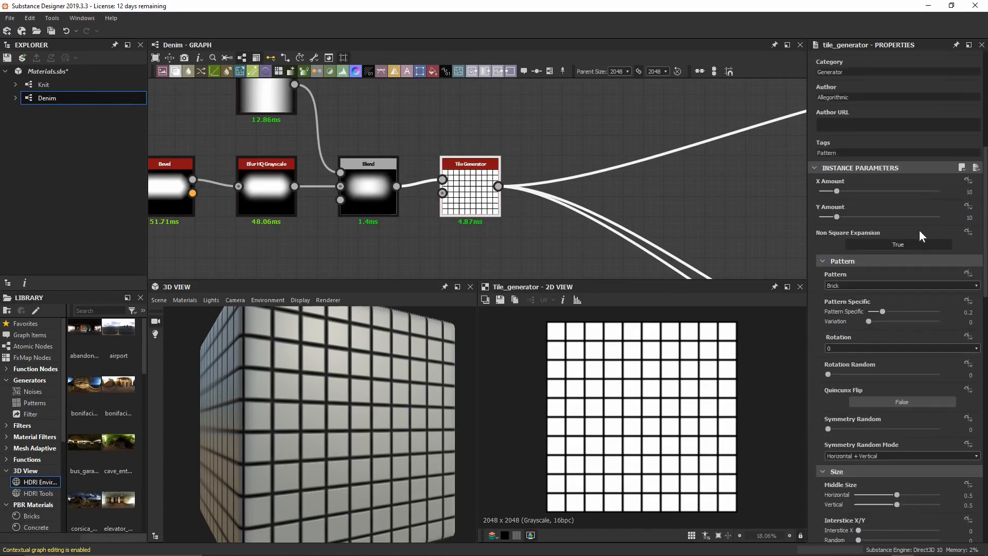
Set the Tile Generator Pattern to Image Input with Bilinear image filtering.
{"action": "left_click", "coordinate": [894, 284]}
{"action": "left_click", "coordinate": [894, 292]}
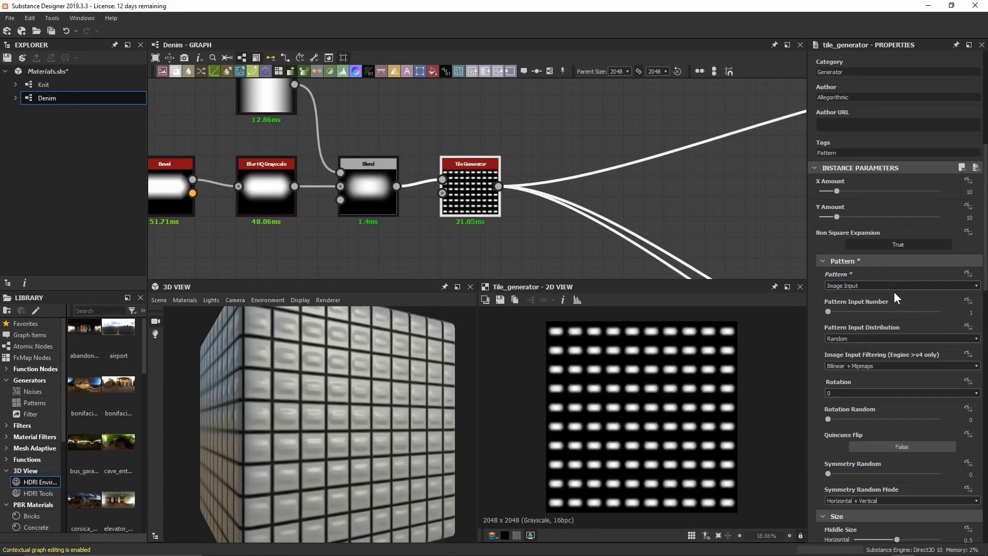
{"action": "left_click", "coordinate": [844, 369]}
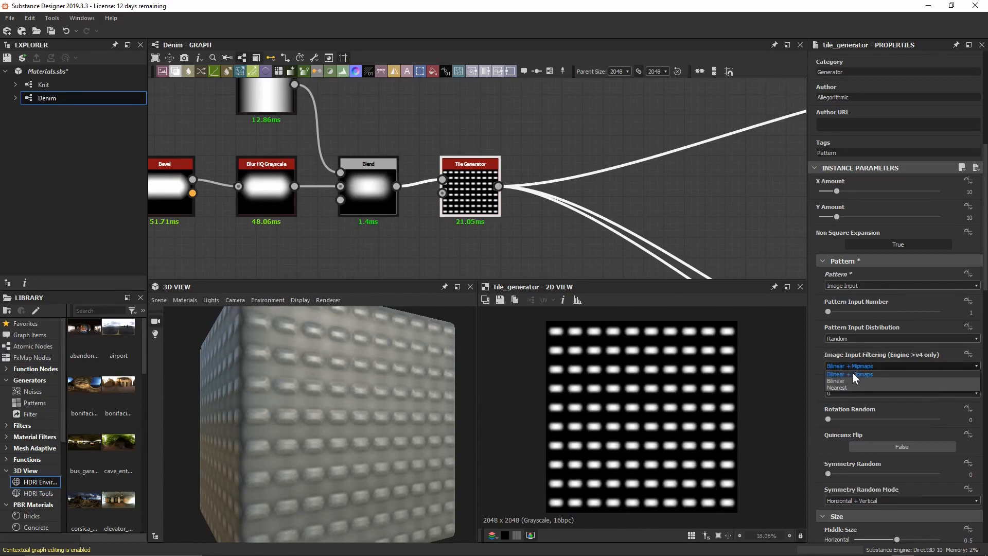
{"action": "left_click", "coordinate": [854, 381]}
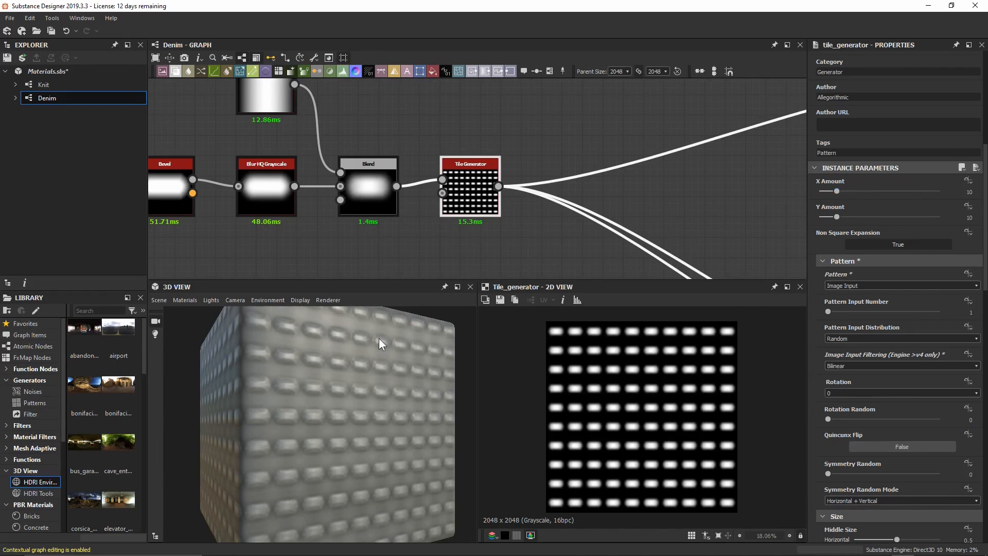
Set the tile counts to Y Amount 80 and X Amount 36.
{"action": "left_click", "coordinate": [839, 217]}
{"action": "type", "text": "80"}
{"action": "key", "text": "Return"}
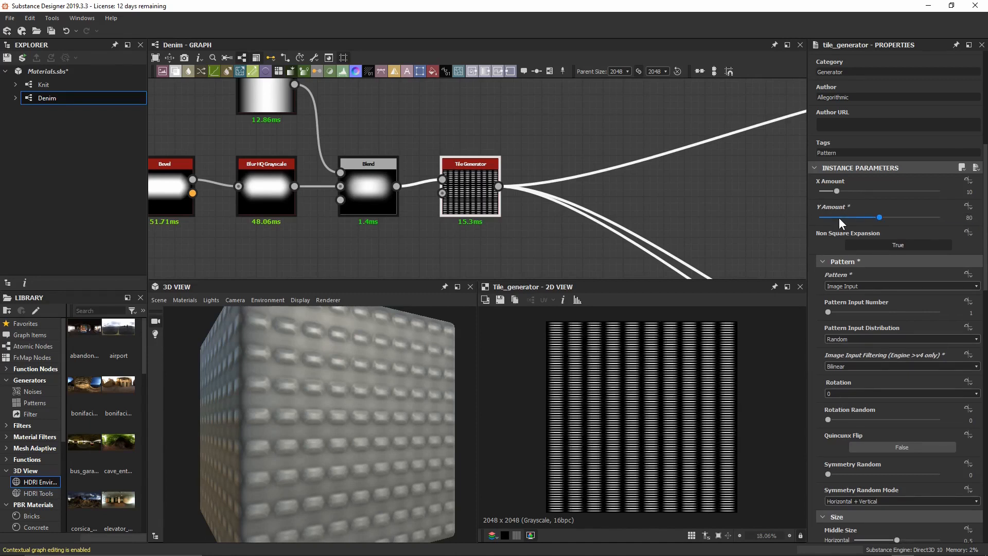
{"action": "left_click", "coordinate": [839, 188]}
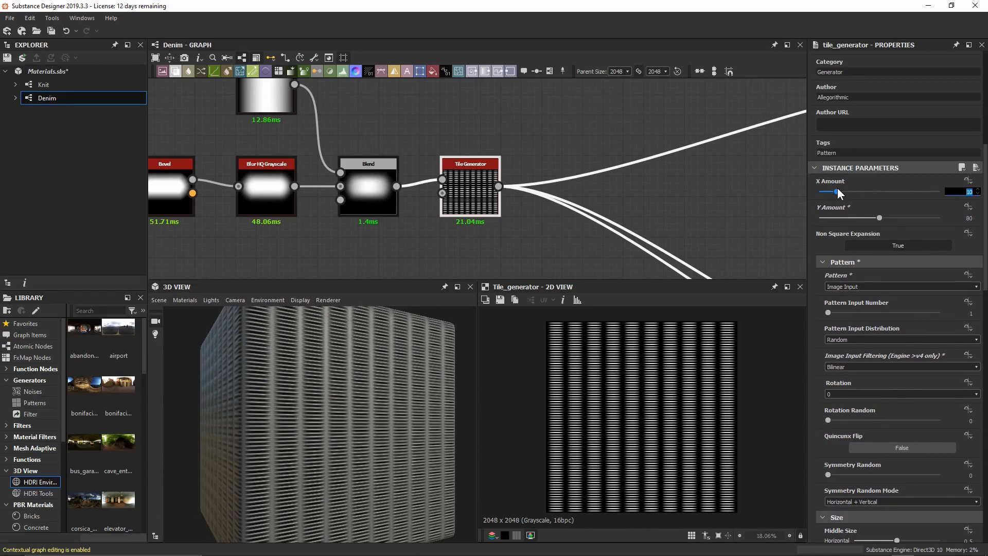
{"action": "type", "text": "36"}
{"action": "key", "text": "Return"}
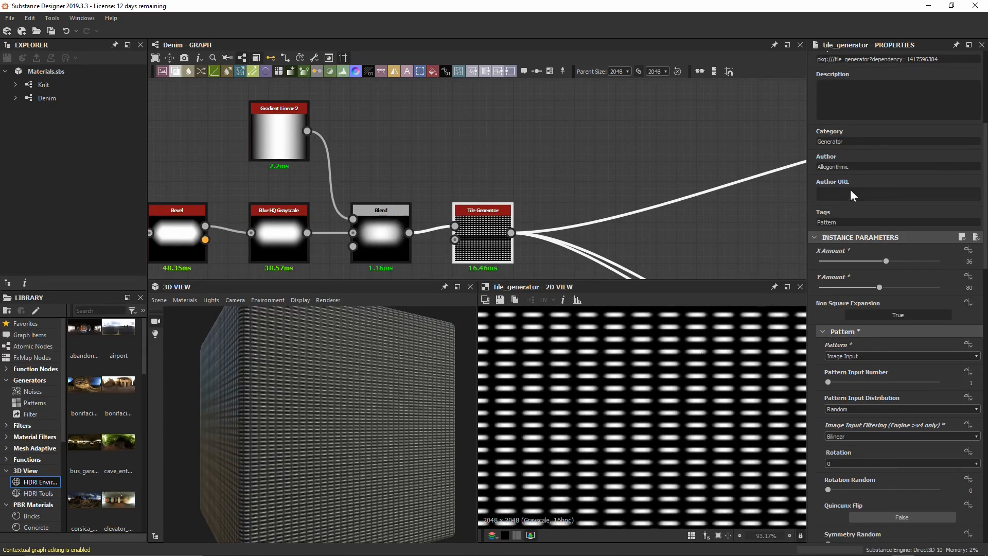
Try Checker and Horizontal masks, then keep Vertical Mask on for alternating tile columns.
{"action": "scroll", "coordinate": [985, 146], "scroll_direction": "down", "scroll_amount": 10}
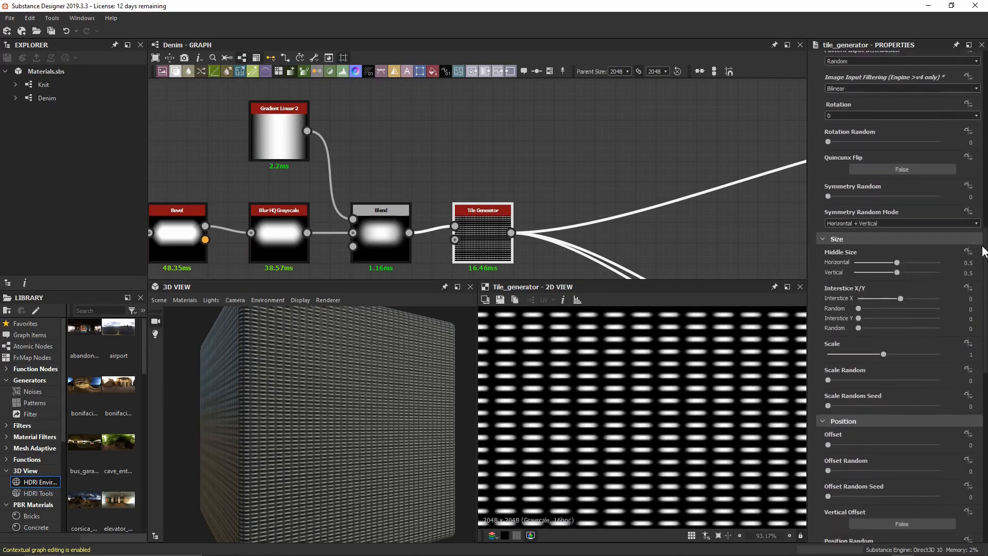
{"action": "scroll", "coordinate": [914, 285], "scroll_direction": "down", "scroll_amount": 10}
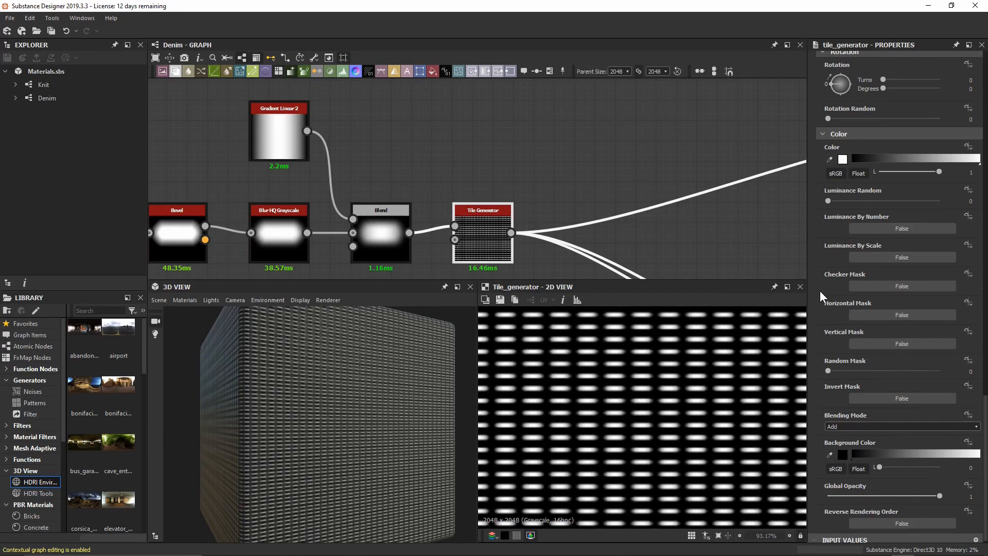
{"action": "left_click", "coordinate": [878, 283]}
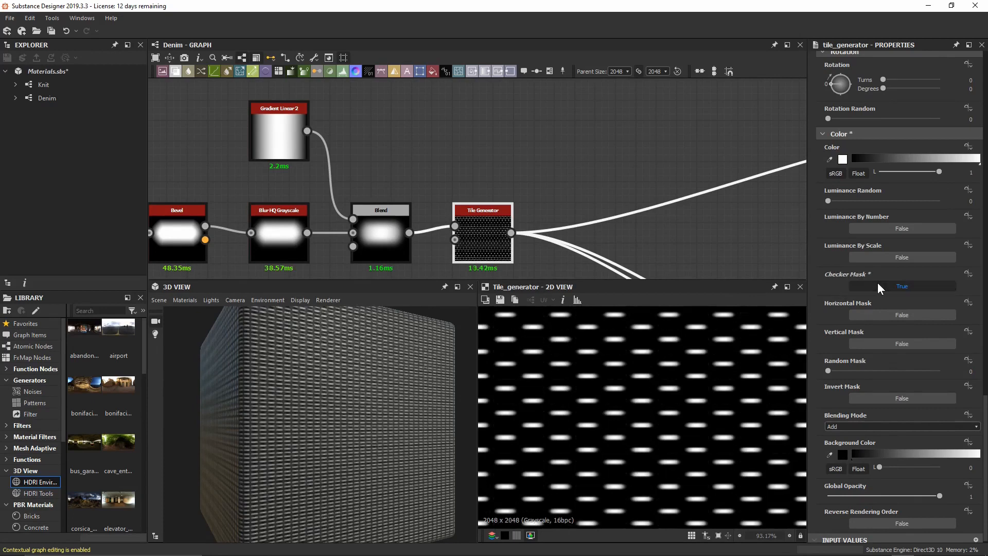
{"action": "left_click", "coordinate": [878, 283]}
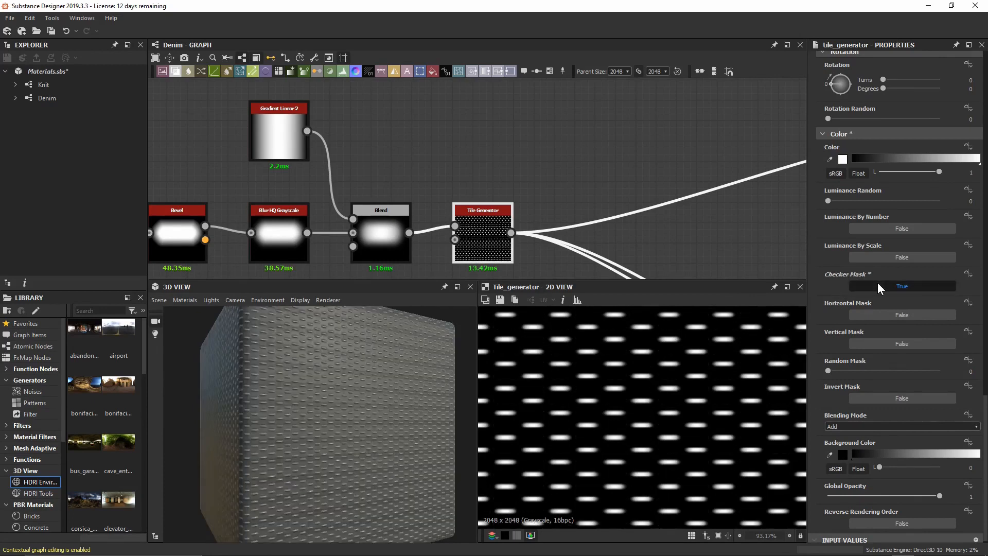
{"action": "left_click", "coordinate": [885, 314]}
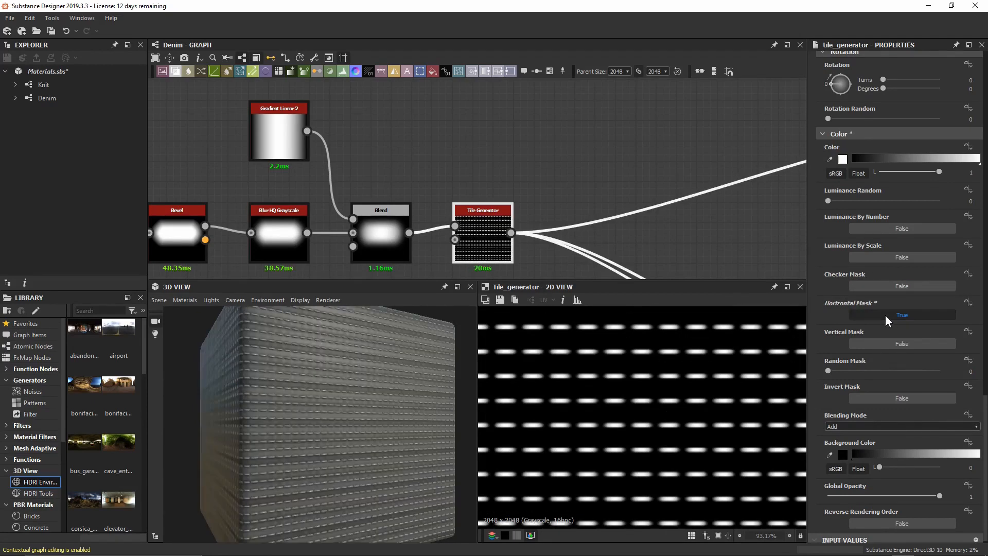
{"action": "left_click", "coordinate": [885, 315]}
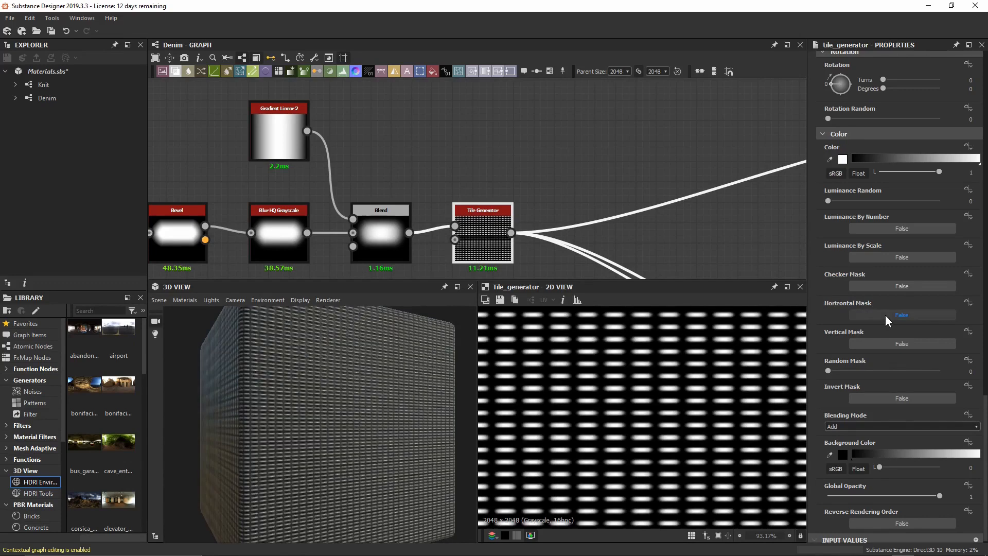
{"action": "left_click", "coordinate": [872, 346]}
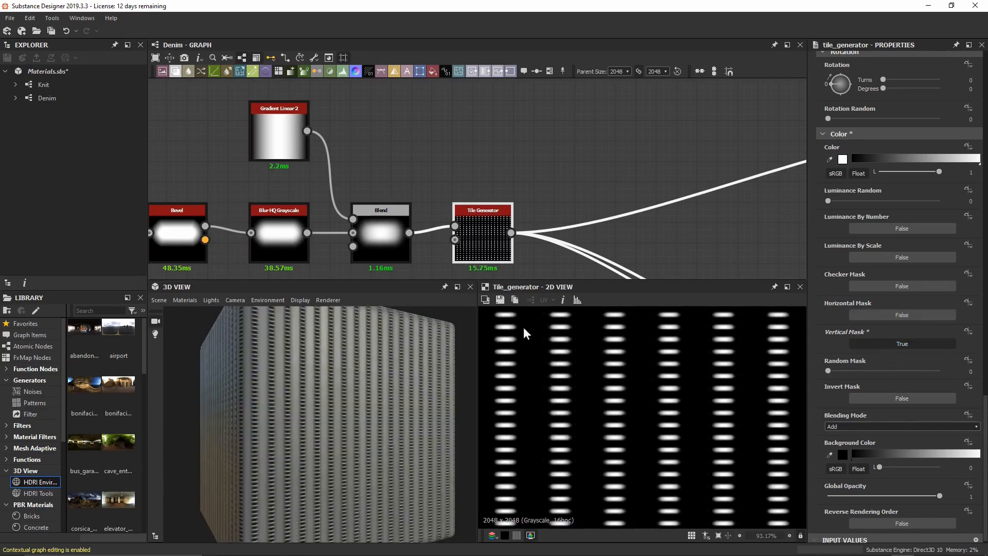
{"action": "middle_click_drag", "start_coordinate": [549, 397], "coordinate": [641, 417]}
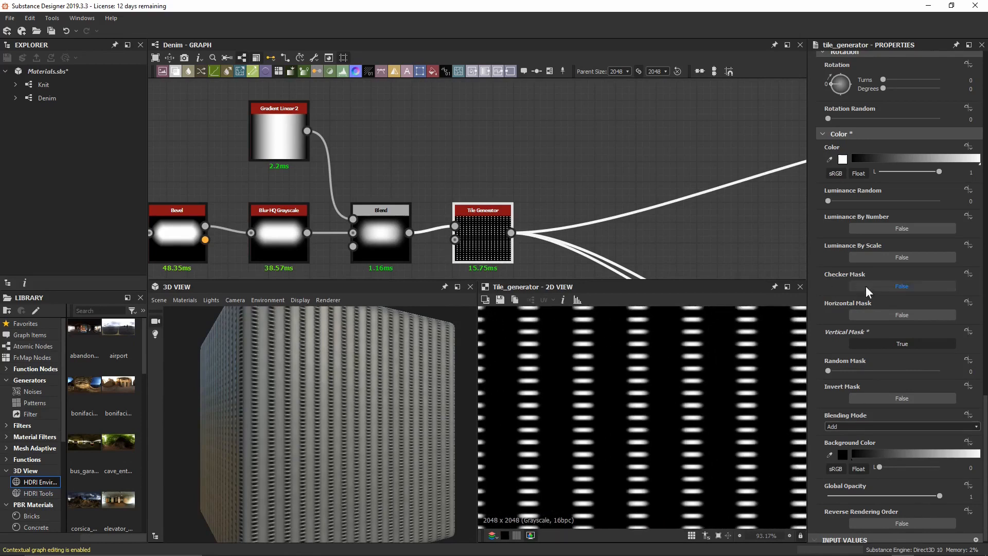
{"action": "scroll", "coordinate": [898, 309], "scroll_direction": "up", "scroll_amount": 10}
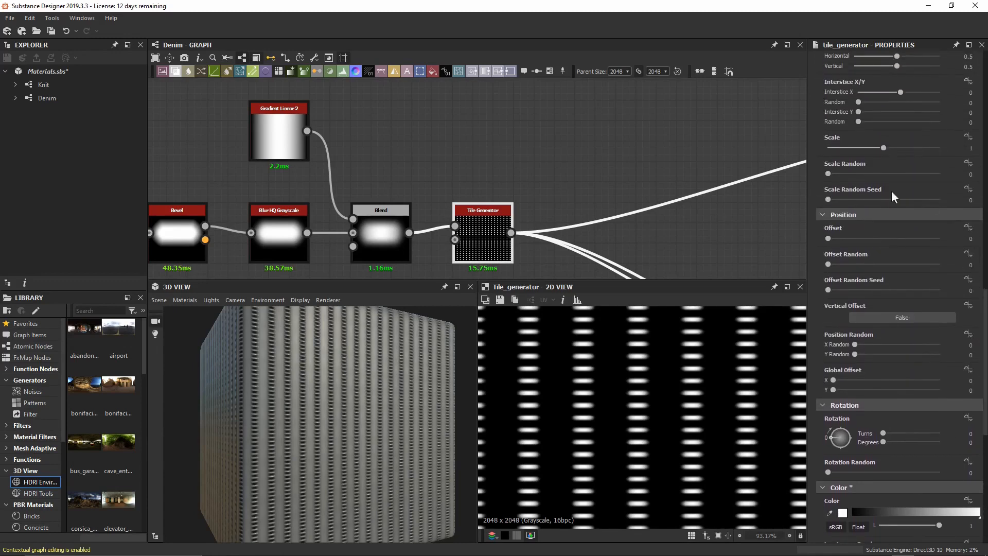
Set the Tile Generator's Position Offset to 0.5 and inspect the staggered rows in 2D.
{"action": "middle_click_drag", "start_coordinate": [606, 356], "coordinate": [659, 372]}
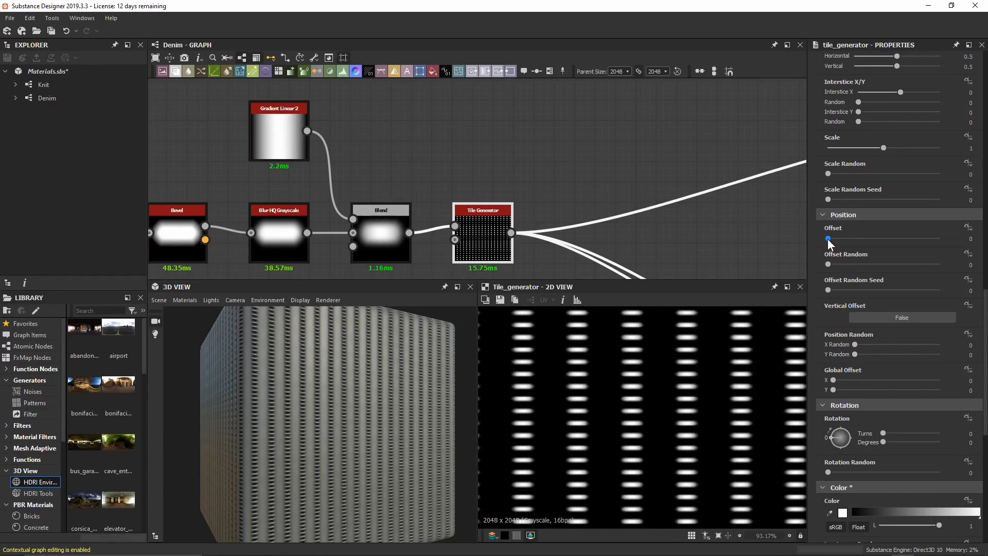
{"action": "left_click_drag", "start_coordinate": [828, 239], "coordinate": [866, 238]}
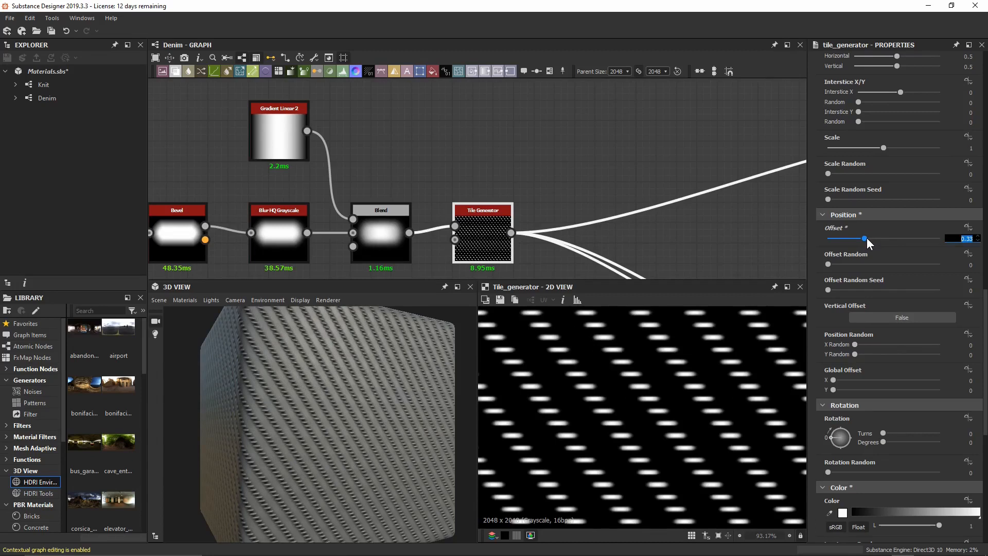
{"action": "type", "text": "0.5"}
{"action": "key", "text": "Return"}
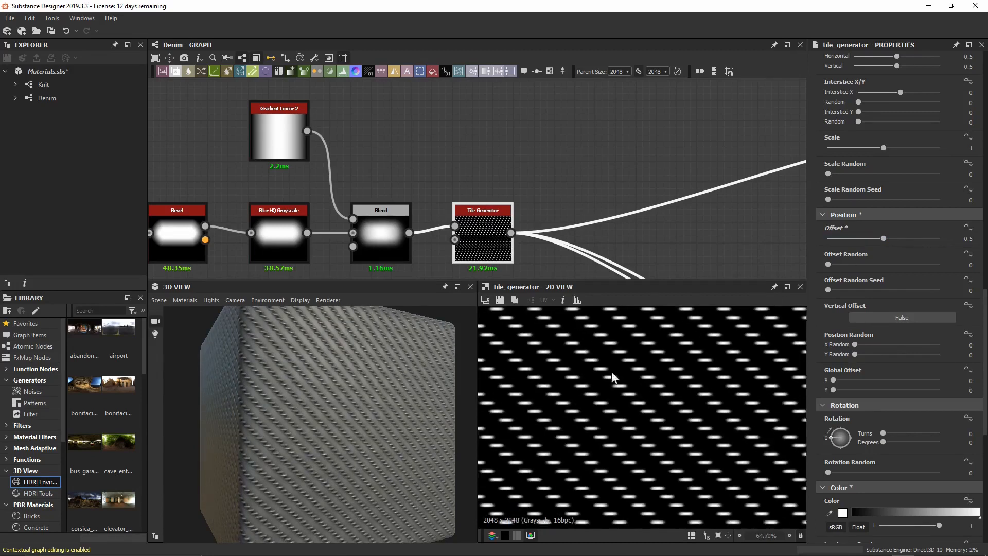
{"action": "scroll", "coordinate": [643, 391], "scroll_direction": "down", "scroll_amount": 2}
{"action": "middle_click_drag", "start_coordinate": [714, 435], "coordinate": [754, 378]}
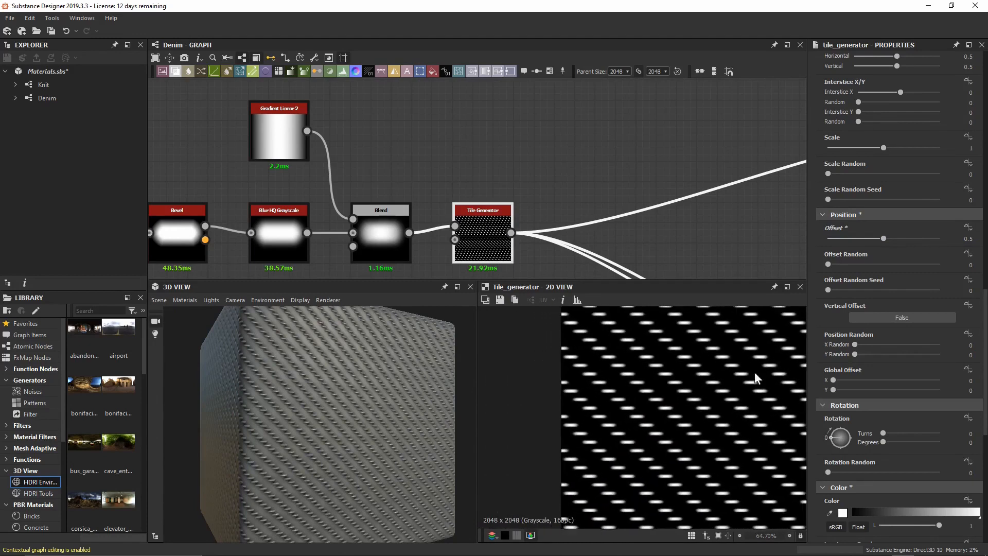
{"action": "middle_click_drag", "start_coordinate": [552, 363], "coordinate": [597, 409]}
{"action": "scroll", "coordinate": [620, 376], "scroll_direction": "up", "scroll_amount": 2}
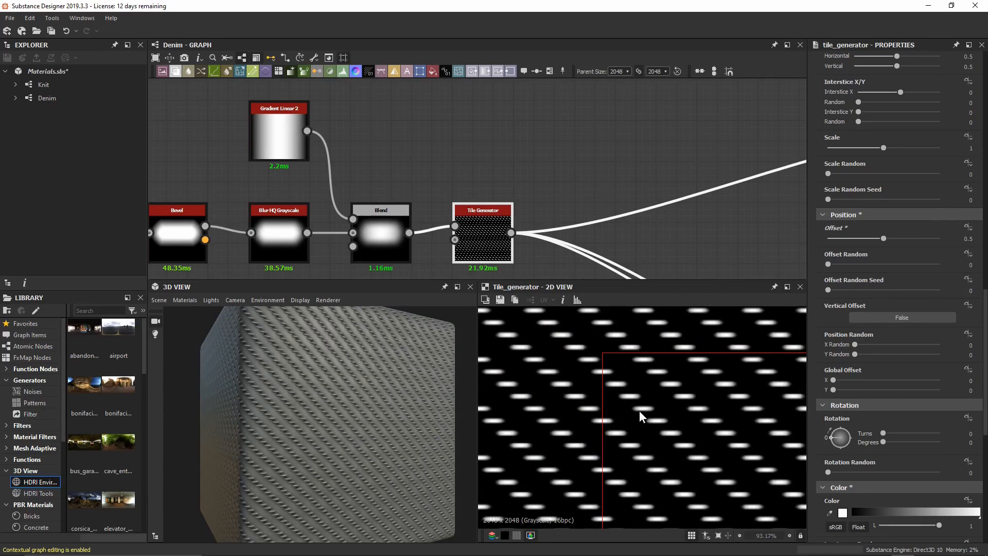
{"action": "middle_click_drag", "start_coordinate": [700, 459], "coordinate": [561, 358]}
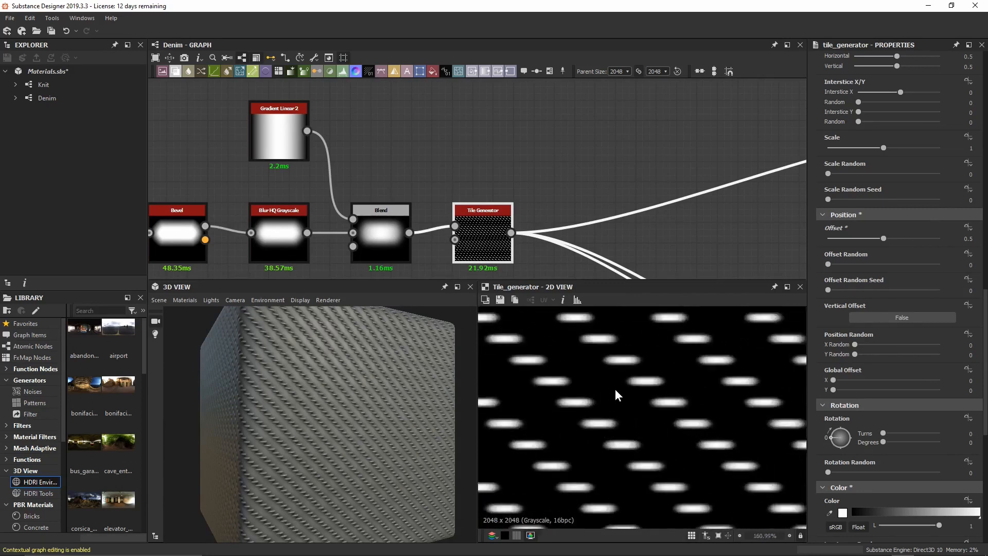
{"action": "scroll", "coordinate": [615, 388], "scroll_direction": "up", "scroll_amount": 5}
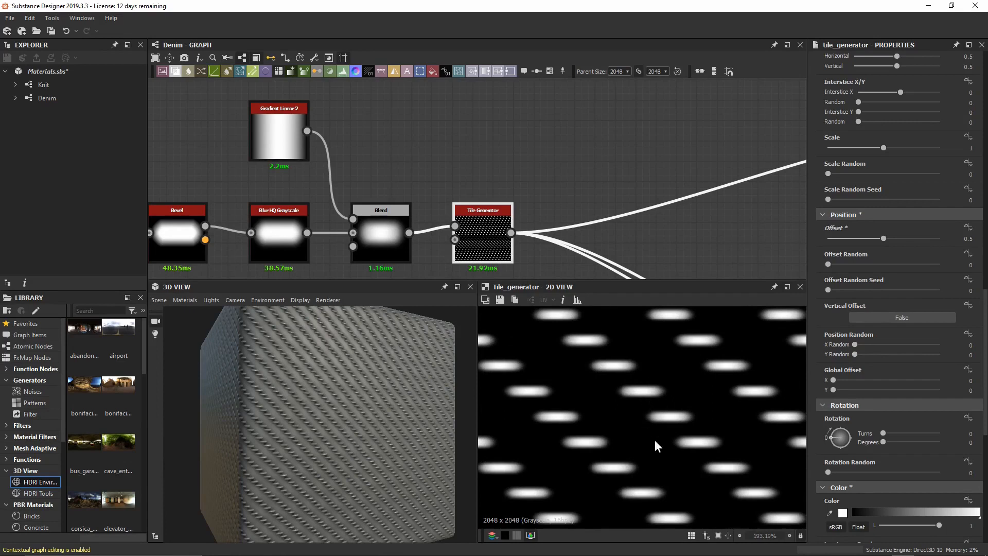
{"action": "scroll", "coordinate": [835, 300], "scroll_direction": "up", "scroll_amount": 5}
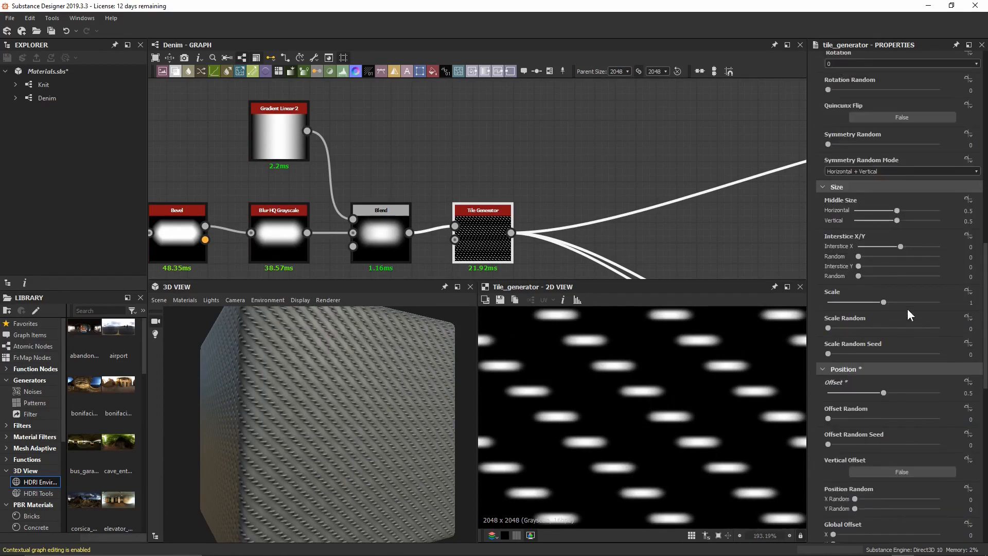
Set the tile Scale to 2.
{"action": "left_click", "coordinate": [882, 301]}
{"action": "type", "text": "2"}
{"action": "key", "text": "Return"}
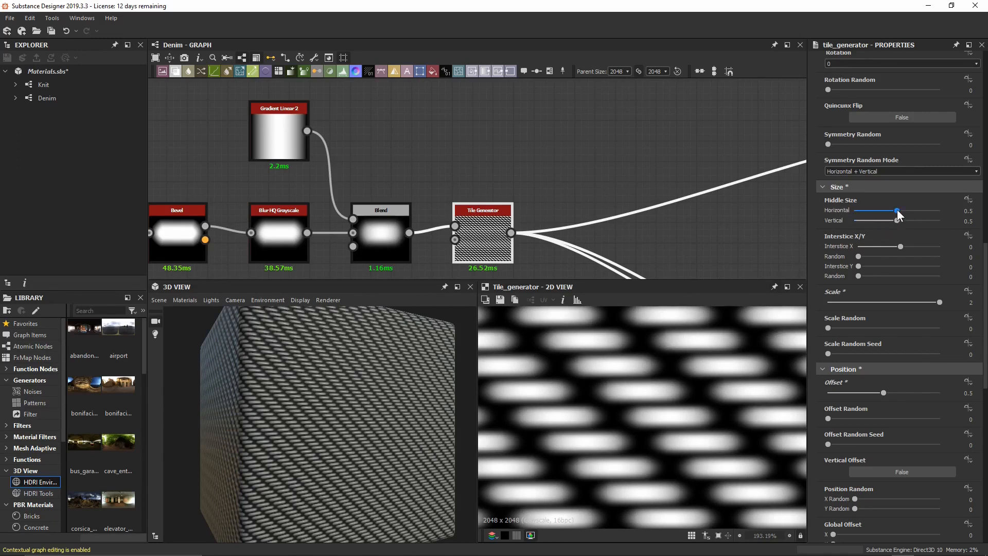
Set Middle Size Horizontal to 0.5, and try widening Interstice X before undoing it.
{"action": "left_click_drag", "start_coordinate": [897, 209], "coordinate": [914, 195]}
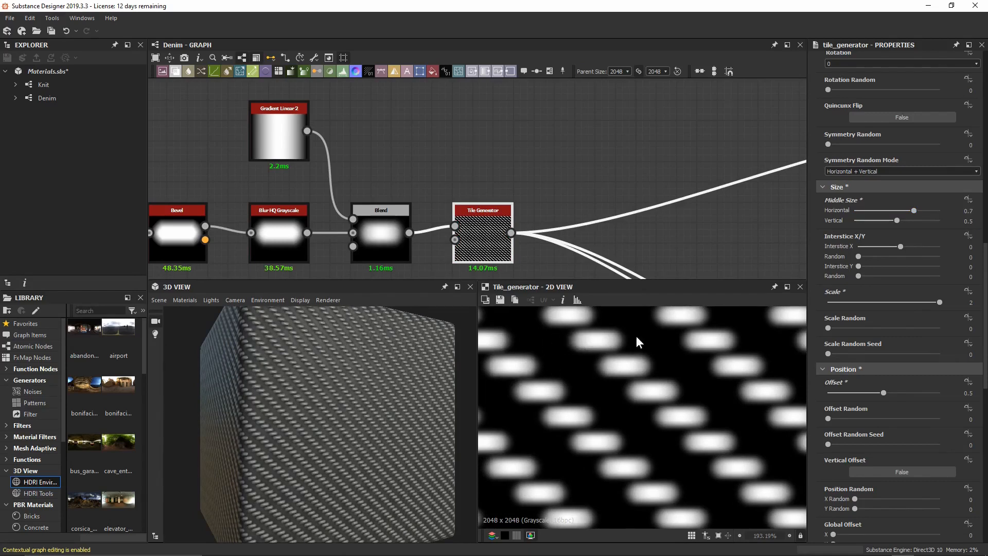
{"action": "left_click", "coordinate": [913, 211]}
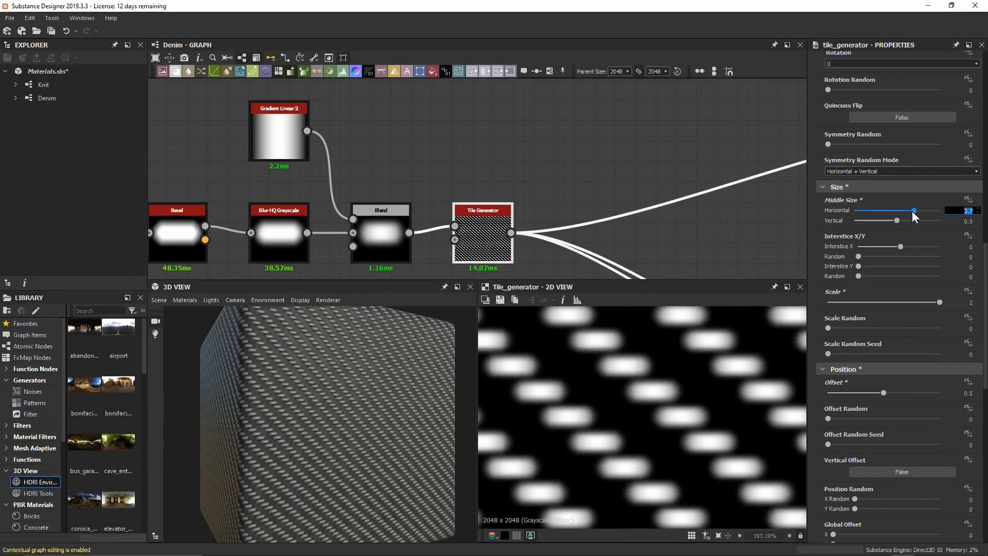
{"action": "type", "text": "0.5"}
{"action": "key", "text": "Return"}
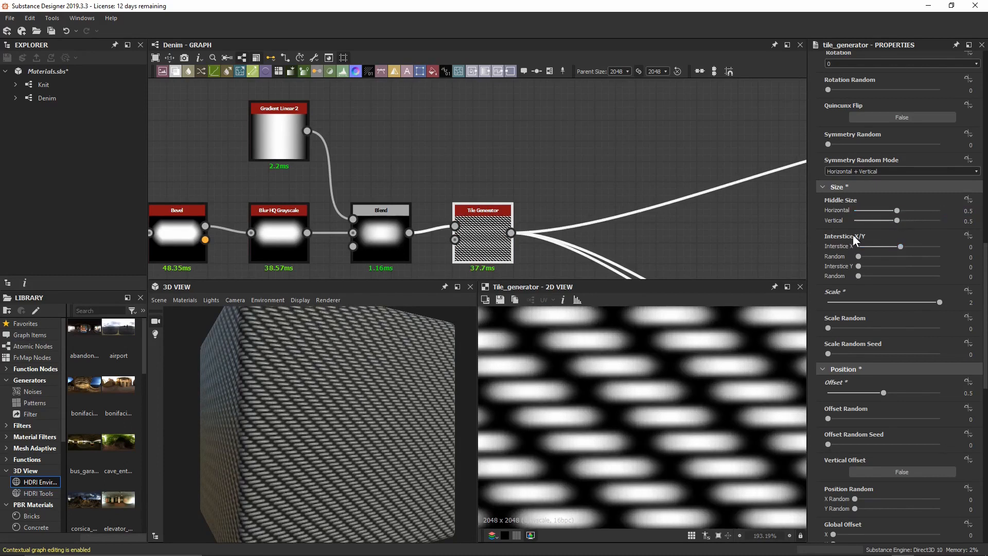
{"action": "mouse_move", "coordinate": [899, 246]}
{"action": "left_mouse_down"}
{"action": "mouse_move", "coordinate": [913, 247]}
{"action": "mouse_move", "coordinate": [900, 245]}
{"action": "left_mouse_up"}
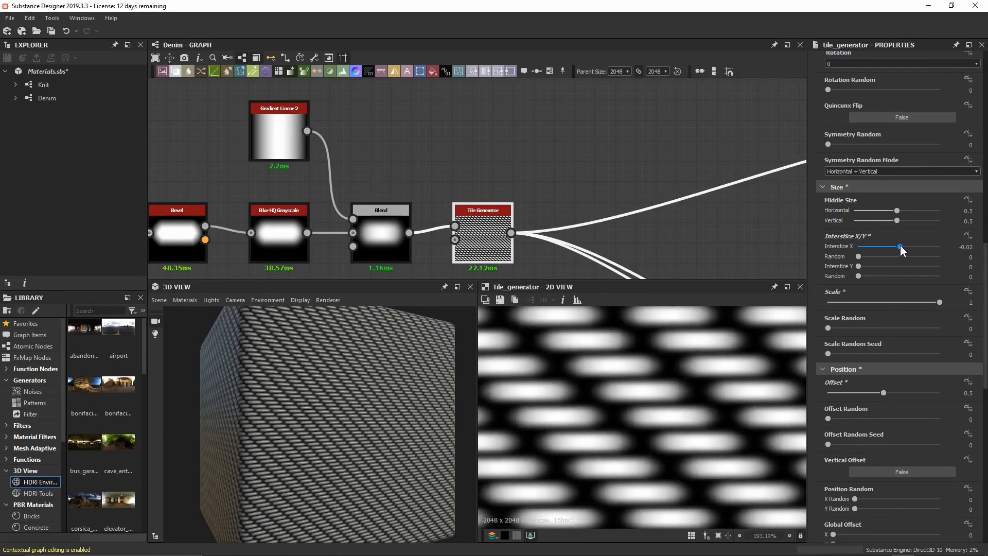
{"action": "key", "text": "ctrl+z"}
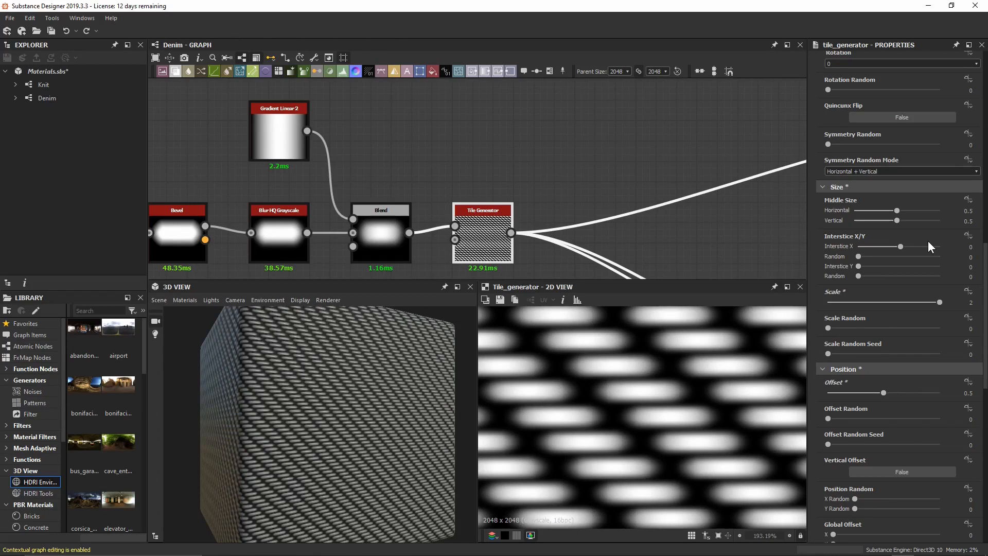
{"action": "left_click", "coordinate": [961, 241]}
Set the Tile Generator's Interstice X to -0.05.
{"action": "key", "text": "Return"}
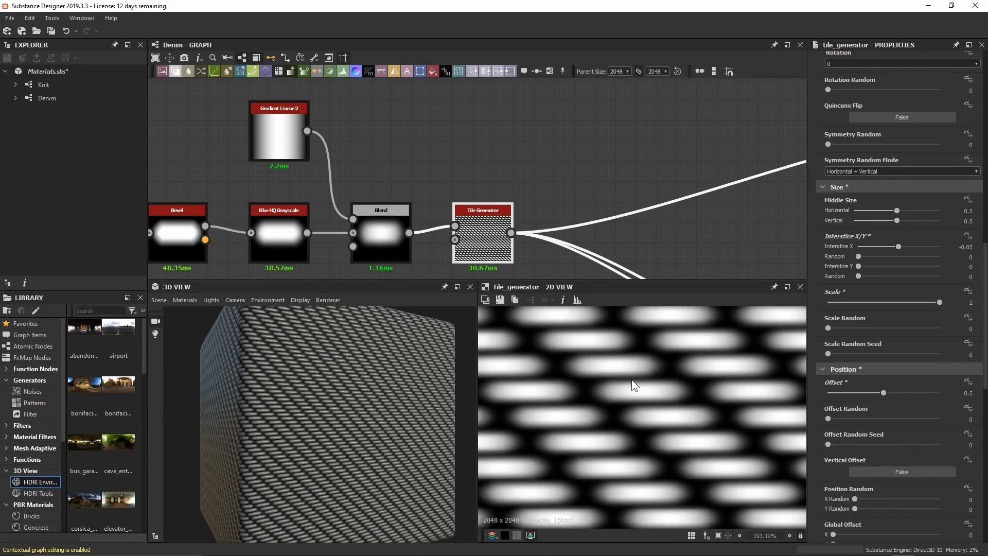
{"action": "scroll", "coordinate": [640, 363], "scroll_direction": "down", "scroll_amount": 2}
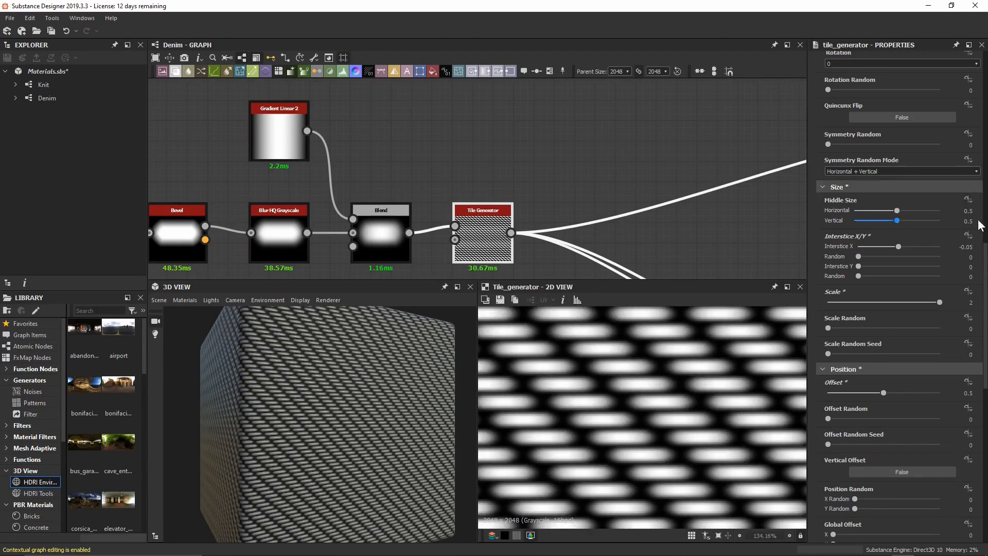
{"action": "left_click_drag", "start_coordinate": [987, 250], "coordinate": [986, 371]}
{"action": "scroll", "coordinate": [855, 197], "scroll_direction": "down", "scroll_amount": 3}
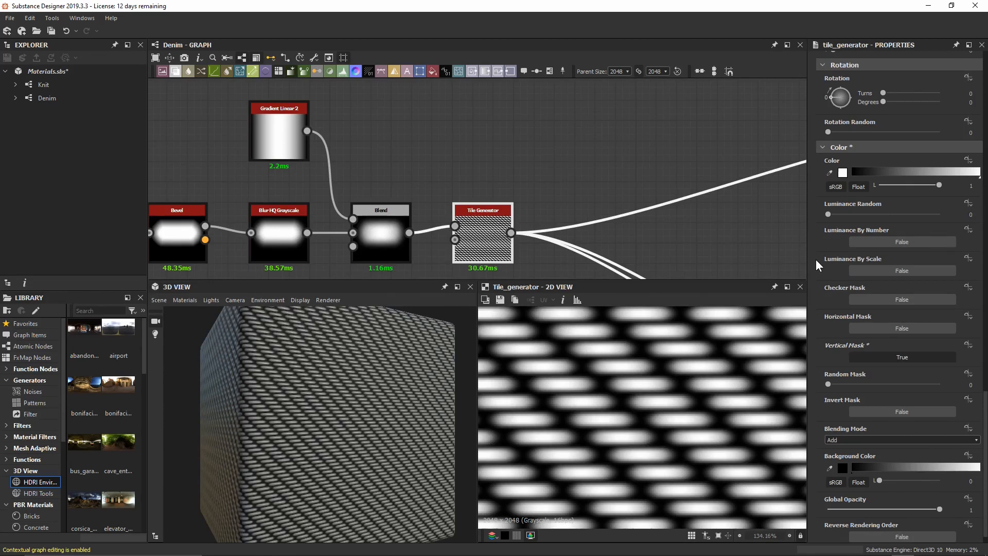
Set Luminance Random to 0.3.
{"action": "left_click", "coordinate": [826, 214]}
{"action": "type", "text": "0.3"}
{"action": "key", "text": "Return"}
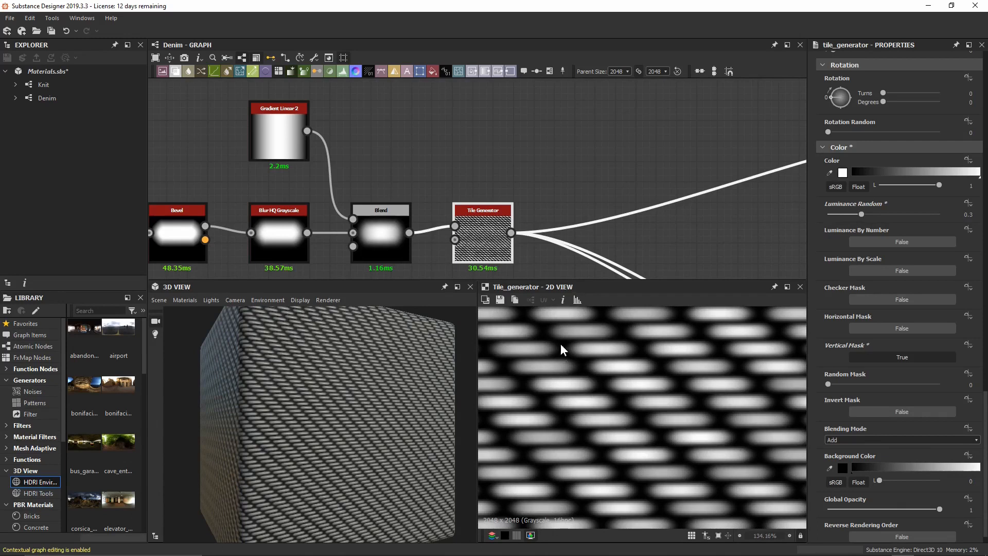
{"action": "scroll", "coordinate": [560, 344], "scroll_direction": "down", "scroll_amount": 6}
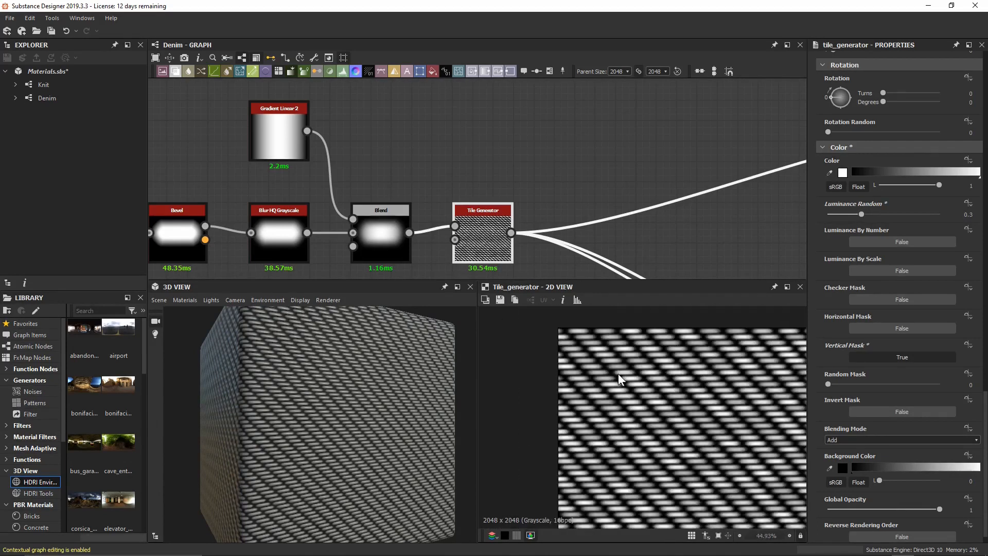
{"action": "scroll", "coordinate": [619, 373], "scroll_direction": "down", "scroll_amount": 1}
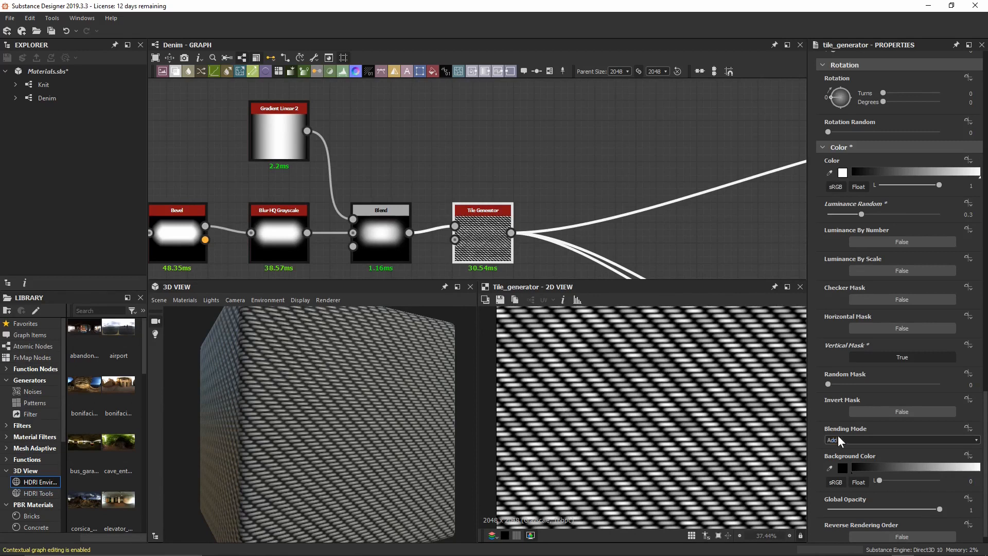
Set the tile Blending Mode to Max.
{"action": "left_click", "coordinate": [857, 440]}
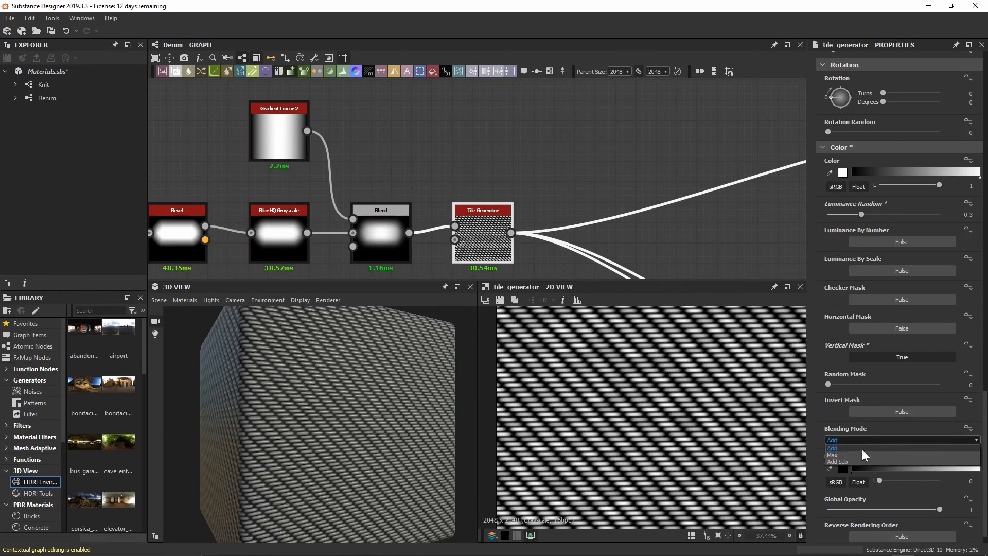
{"action": "left_click", "coordinate": [864, 454]}
{"action": "scroll", "coordinate": [613, 387], "scroll_direction": "up", "scroll_amount": 6}
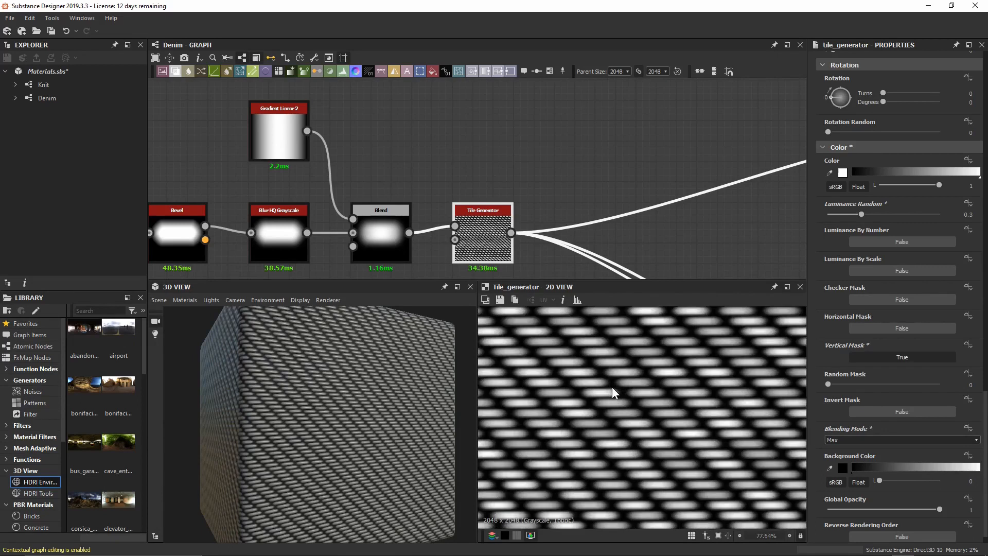
{"action": "scroll", "coordinate": [836, 307], "scroll_direction": "up", "scroll_amount": 5}
{"action": "scroll", "coordinate": [835, 306], "scroll_direction": "up", "scroll_amount": 6}
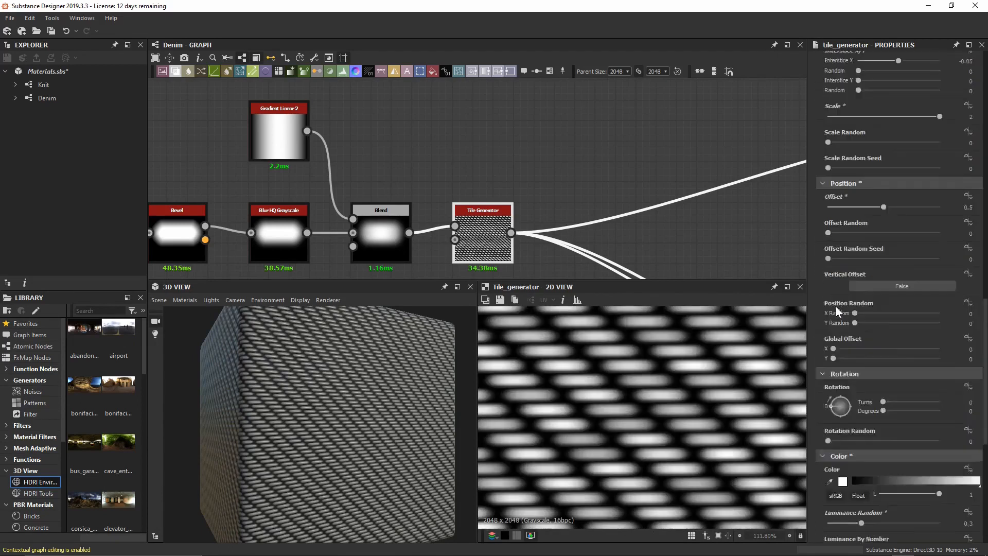
Try tile Scale 3 and Add blending, then undo the Add switch.
{"action": "left_click", "coordinate": [937, 208]}
{"action": "type", "text": "3"}
{"action": "key", "text": "Return"}
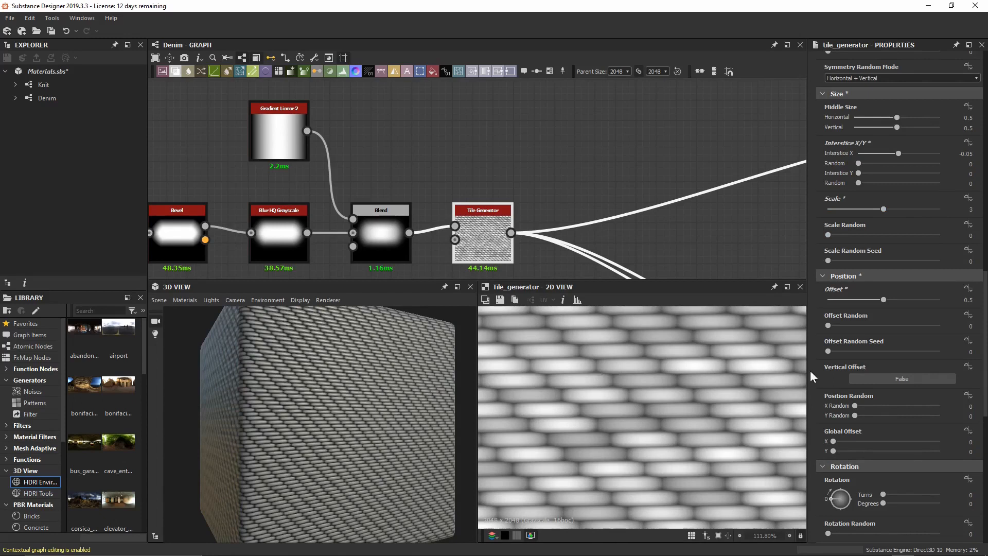
{"action": "scroll", "coordinate": [827, 422], "scroll_direction": "down", "scroll_amount": 13}
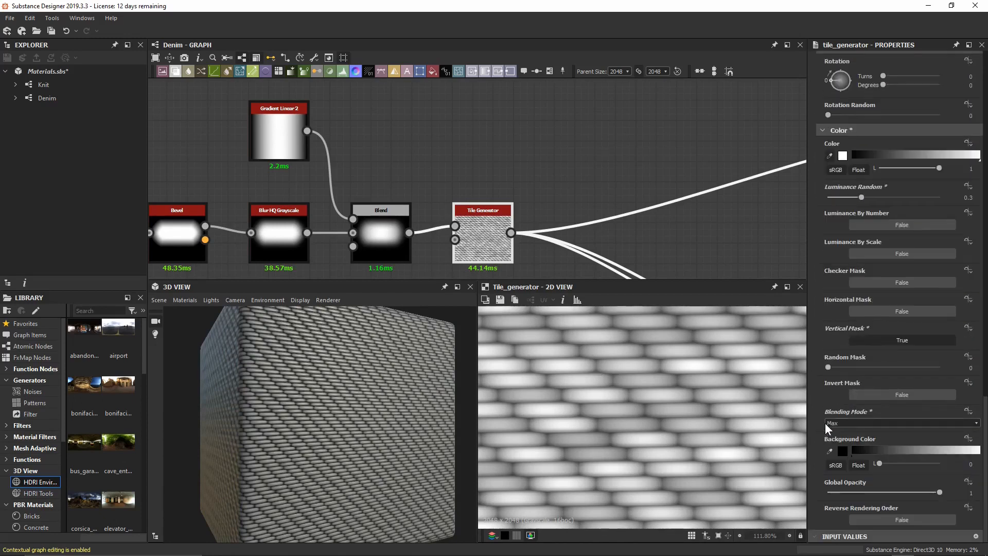
{"action": "left_click", "coordinate": [827, 423]}
{"action": "left_click", "coordinate": [836, 429]}
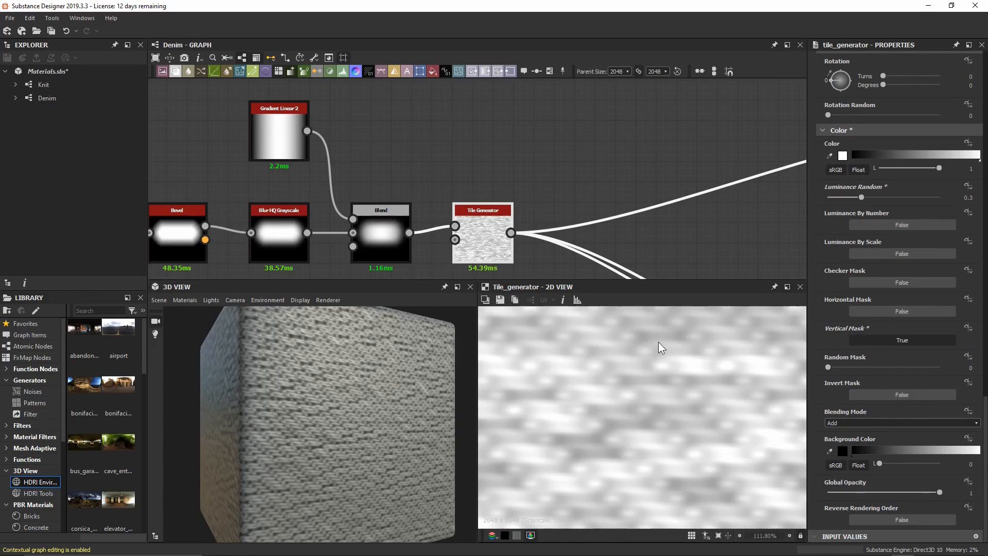
{"action": "key", "text": "ctrl+z"}
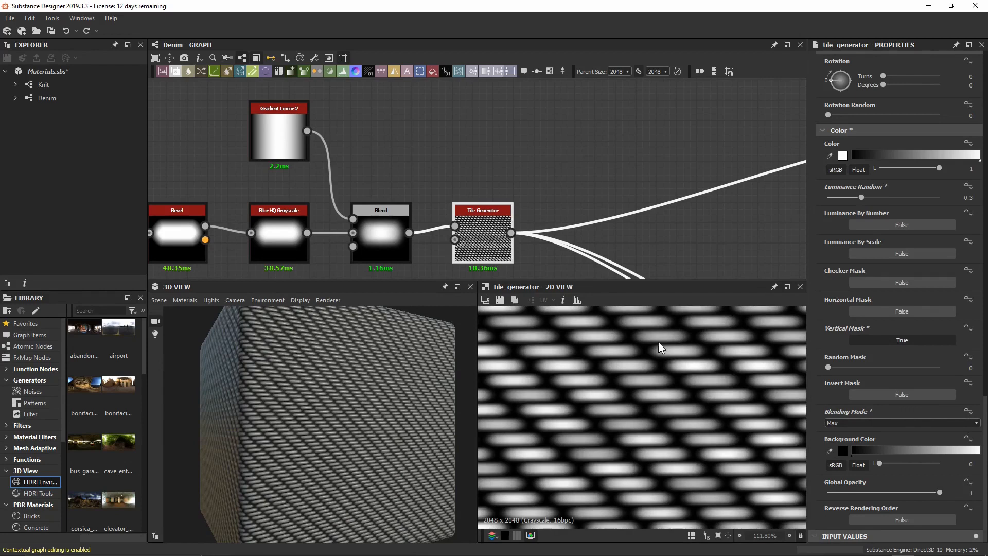
Save the material package.
{"action": "key", "text": "ctrl+s"}
{"action": "middle_click_drag", "start_coordinate": [650, 250], "coordinate": [577, 199]}
{"action": "scroll", "coordinate": [612, 371], "scroll_direction": "up", "scroll_amount": 5}
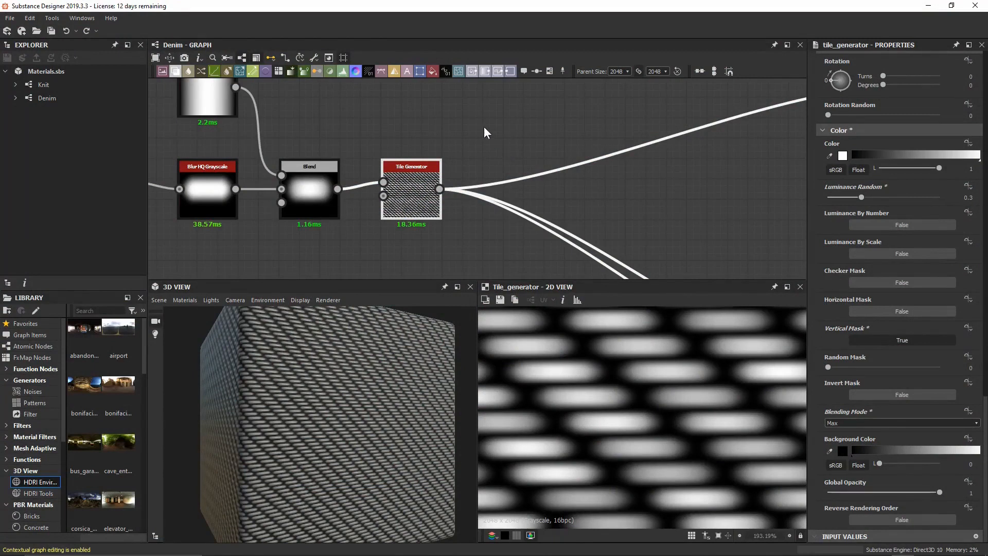
Duplicate the Tile Generator below the original and give the copy Interstice X 0.75 for sparse dots.
{"action": "left_click_drag", "start_coordinate": [410, 199], "coordinate": [416, 153]}
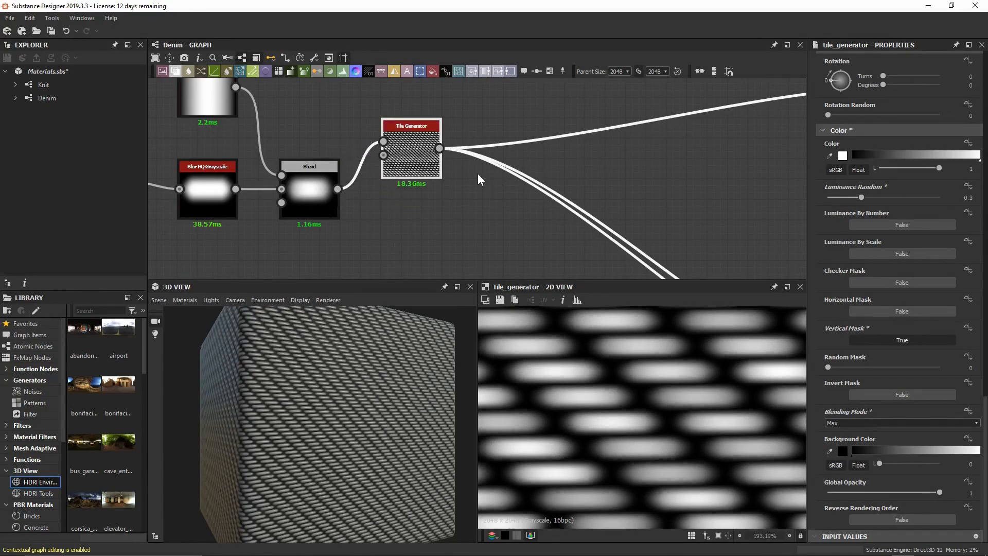
{"action": "key", "text": "ctrl+d"}
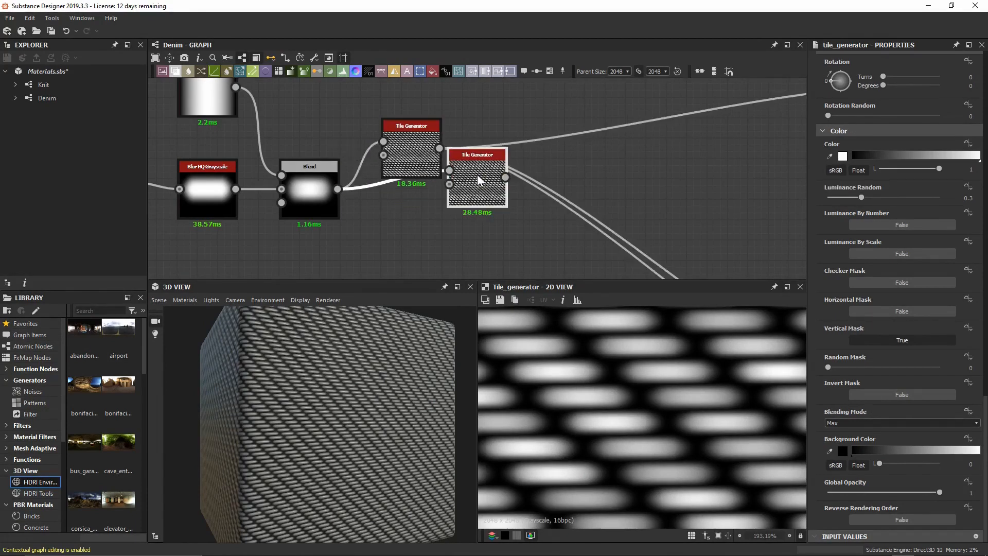
{"action": "left_click_drag", "start_coordinate": [483, 180], "coordinate": [417, 233]}
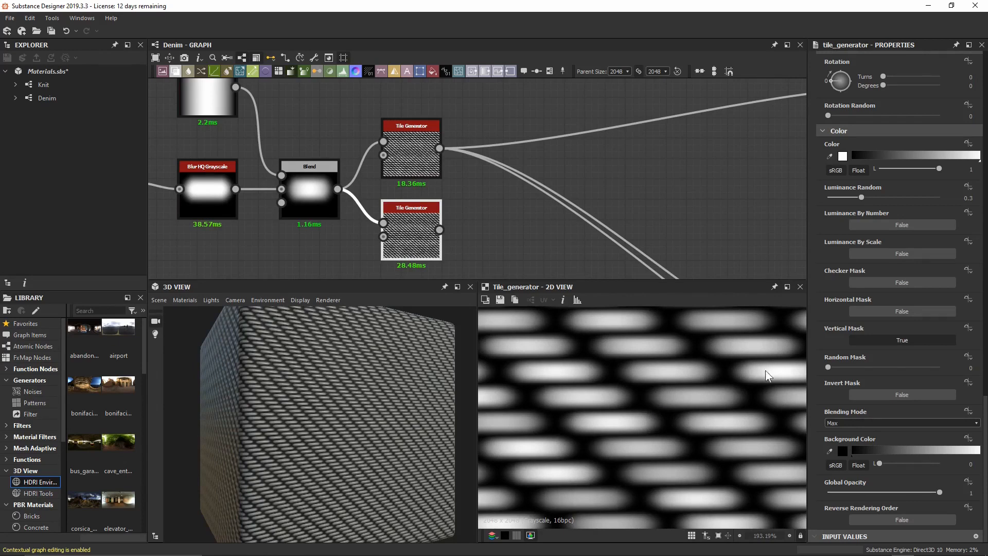
{"action": "scroll", "coordinate": [842, 346], "scroll_direction": "up", "scroll_amount": 10}
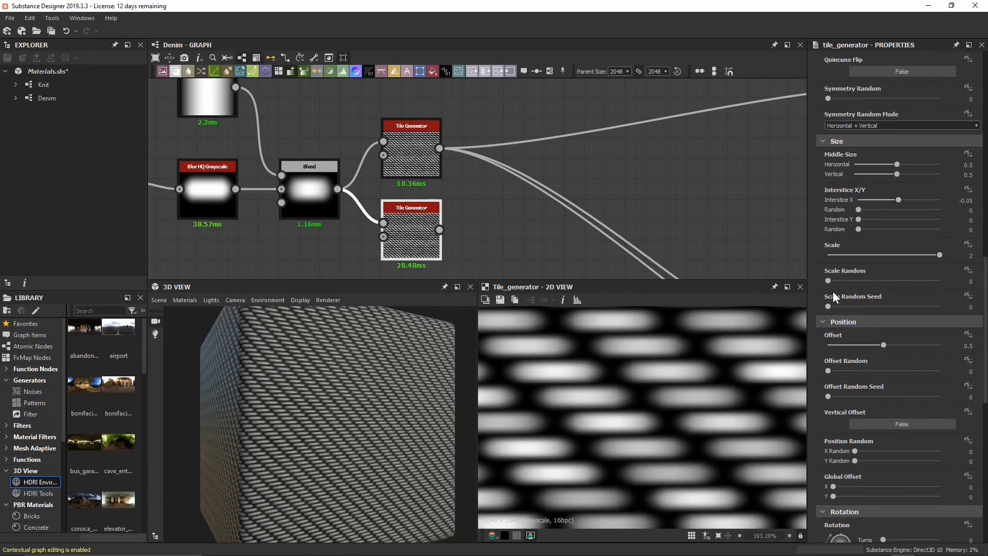
{"action": "left_click", "coordinate": [899, 198]}
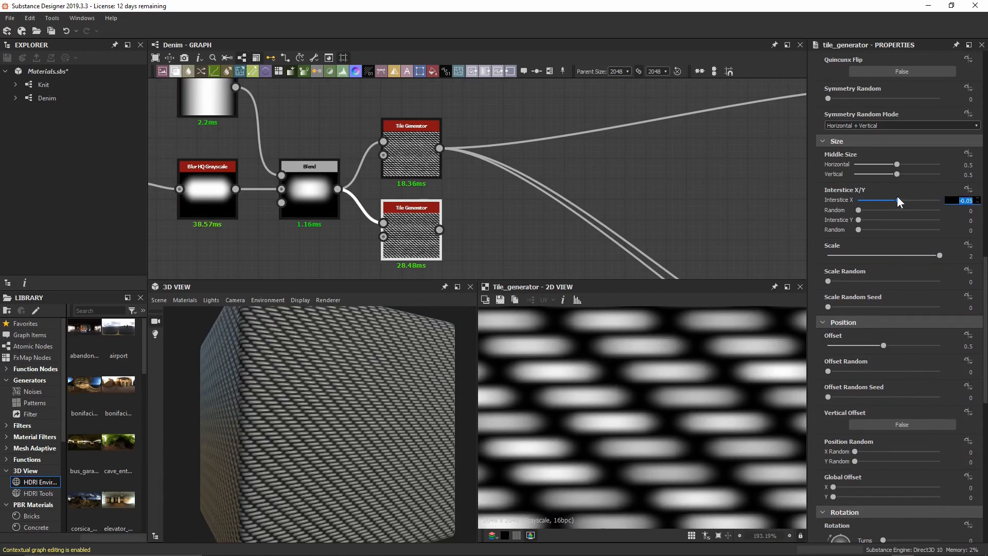
{"action": "type", "text": "0.75"}
{"action": "key", "text": "Return"}
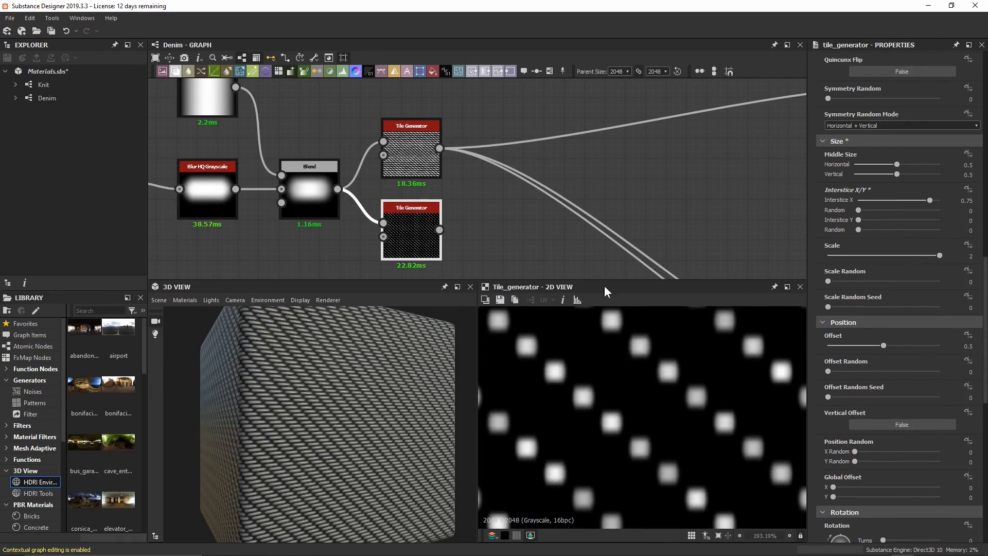
{"action": "key", "text": "space"}
Add a Blend node with the two Tile Generators wired into its background and foreground.
{"action": "type", "text": "bl"}
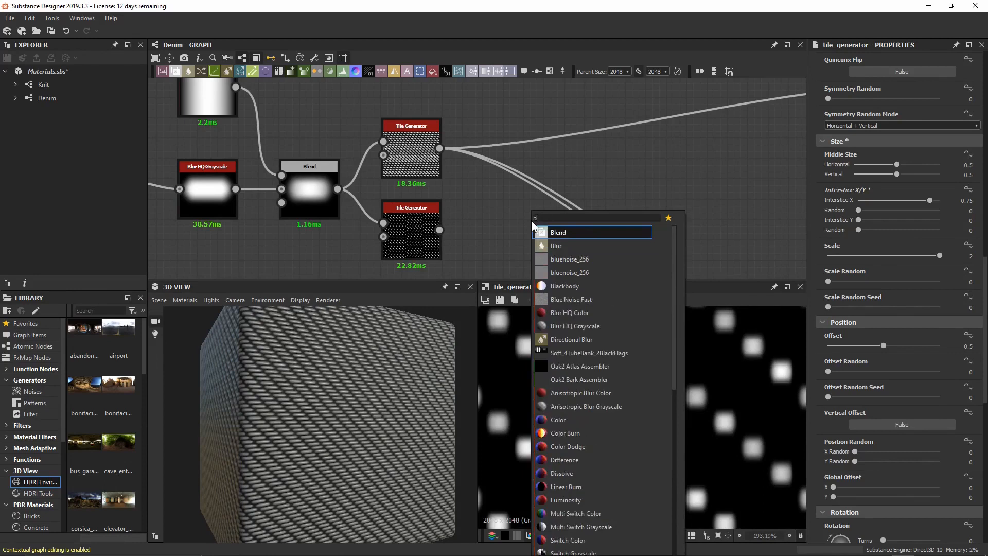
{"action": "key", "text": "Return"}
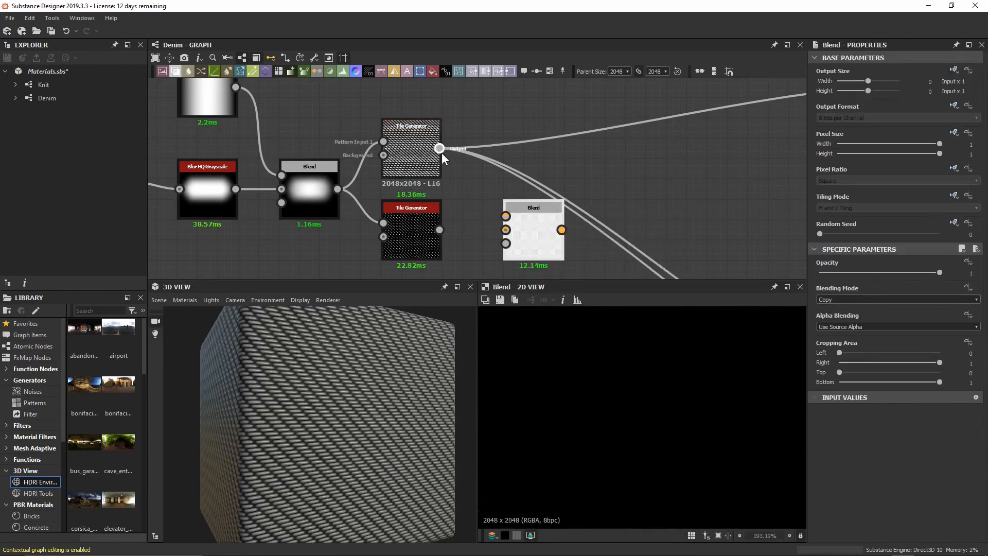
{"action": "left_click_drag", "start_coordinate": [441, 151], "coordinate": [489, 145]}
{"action": "left_click_drag", "start_coordinate": [463, 189], "coordinate": [515, 186]}
{"action": "mouse_move", "coordinate": [415, 156]}
{"action": "left_mouse_down"}
{"action": "mouse_move", "coordinate": [425, 224]}
{"action": "mouse_move", "coordinate": [416, 205]}
{"action": "mouse_move", "coordinate": [422, 154]}
{"action": "left_mouse_up"}
{"action": "left_click", "coordinate": [421, 212]}
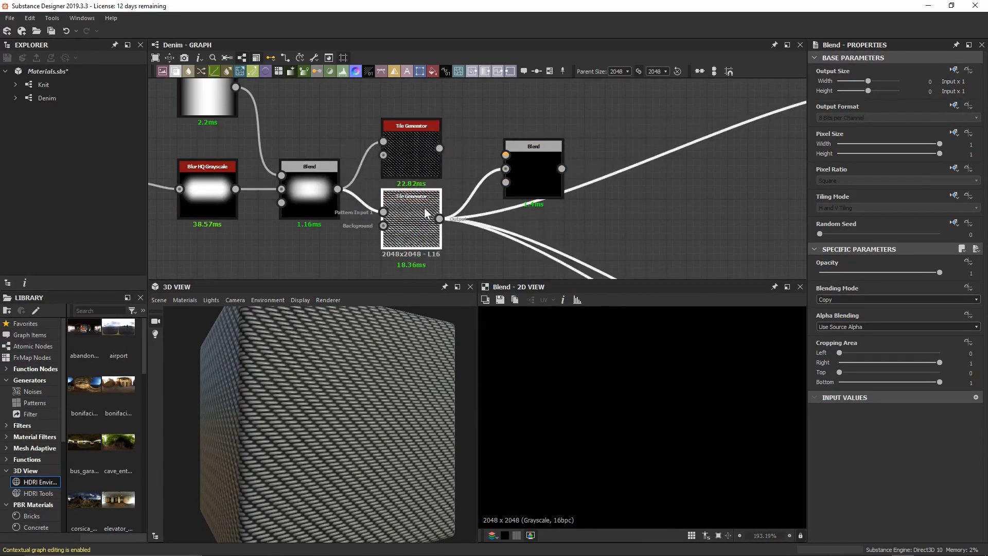
{"action": "left_click", "coordinate": [523, 178]}
{"action": "left_click_drag", "start_coordinate": [439, 148], "coordinate": [508, 153]}
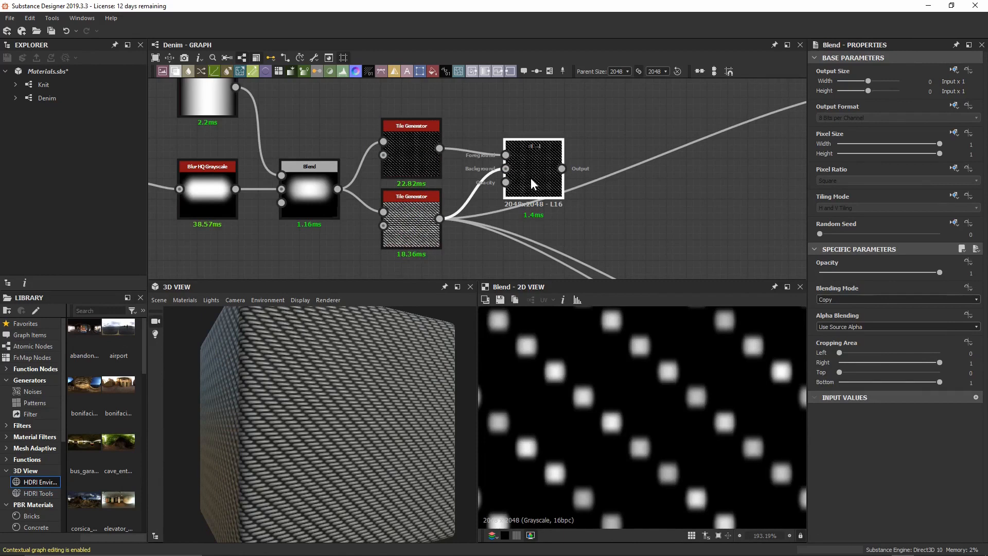
Set the Blend mode to Screen and reconnect the lower Tile Generator's output to it.
{"action": "left_click", "coordinate": [847, 300]}
{"action": "scroll", "coordinate": [873, 341], "scroll_direction": "down", "scroll_amount": 1}
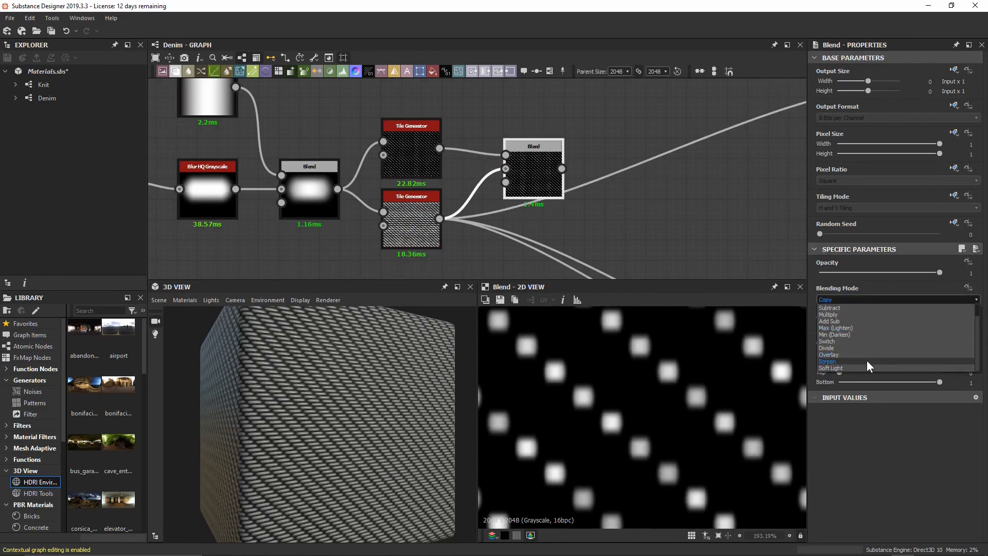
{"action": "left_click", "coordinate": [867, 360]}
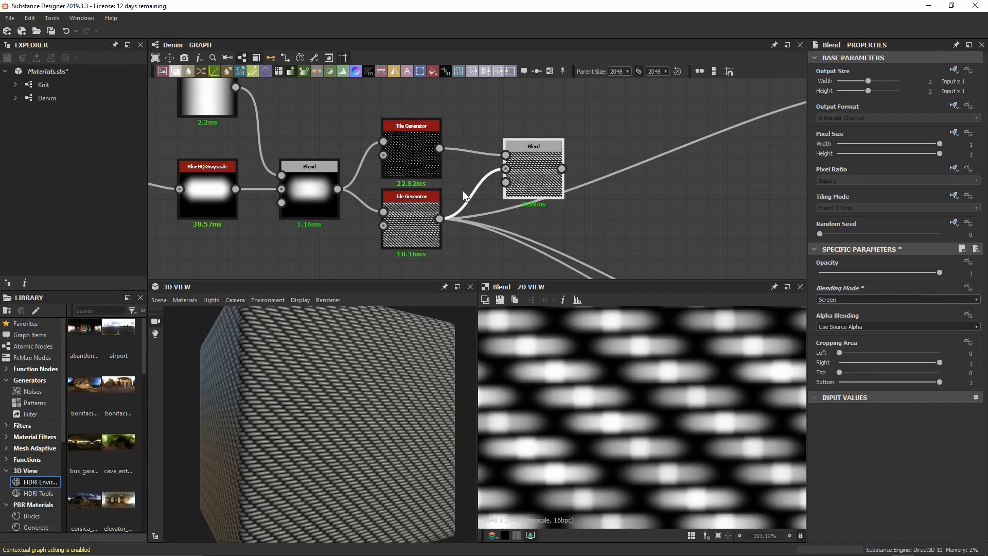
{"action": "double_click", "coordinate": [412, 154]}
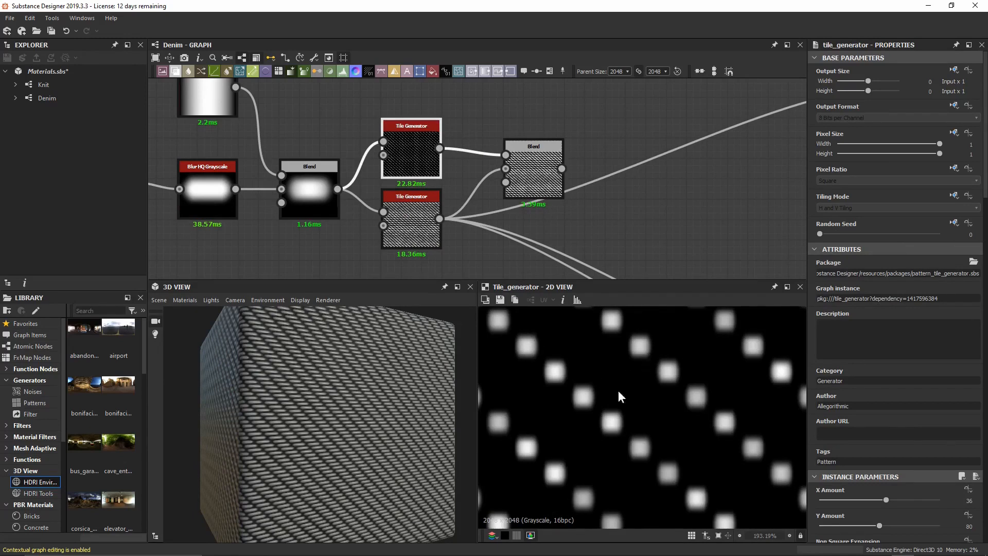
{"action": "double_click", "coordinate": [542, 175]}
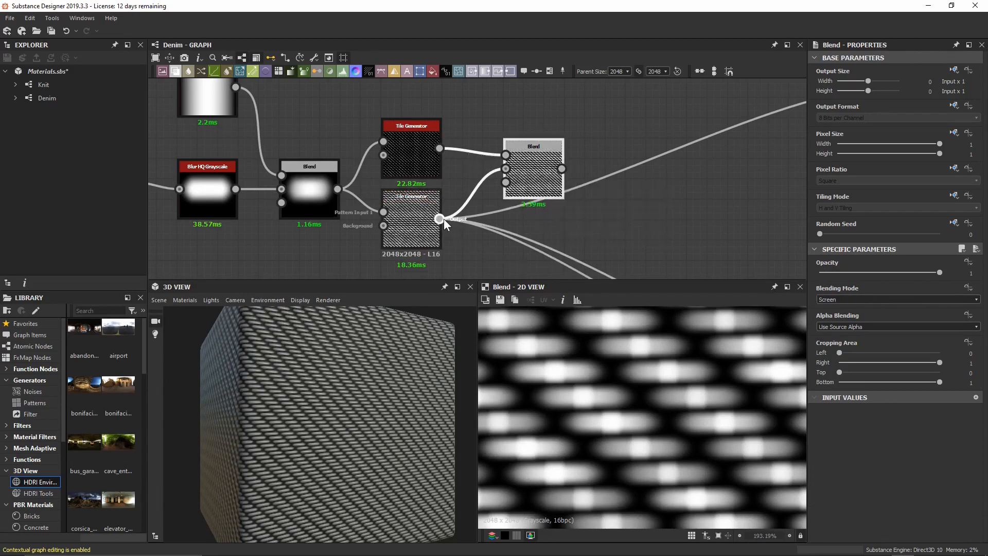
{"action": "left_click_drag", "start_coordinate": [440, 218], "coordinate": [562, 170], "text": "shift"}
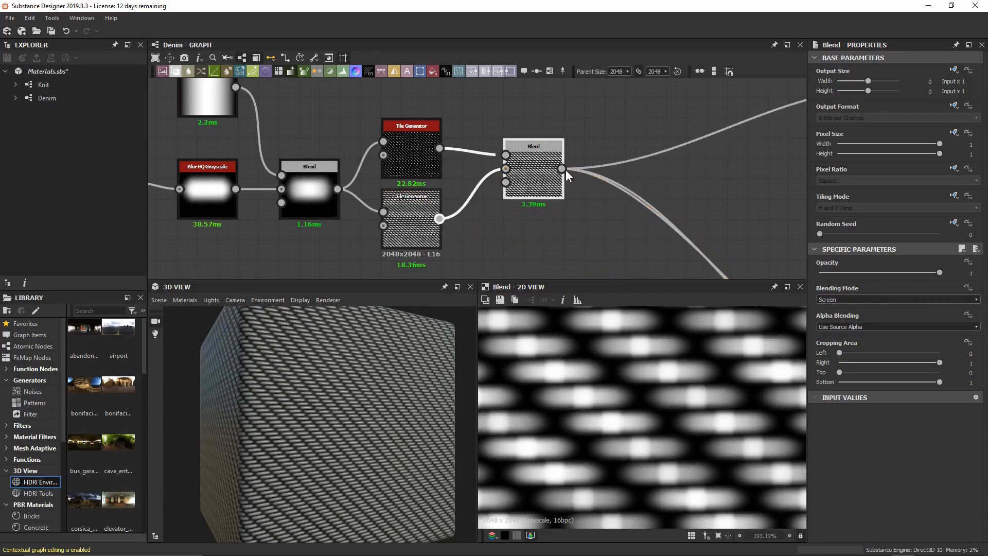
{"action": "right_click_drag", "start_coordinate": [313, 412], "coordinate": [375, 220]}
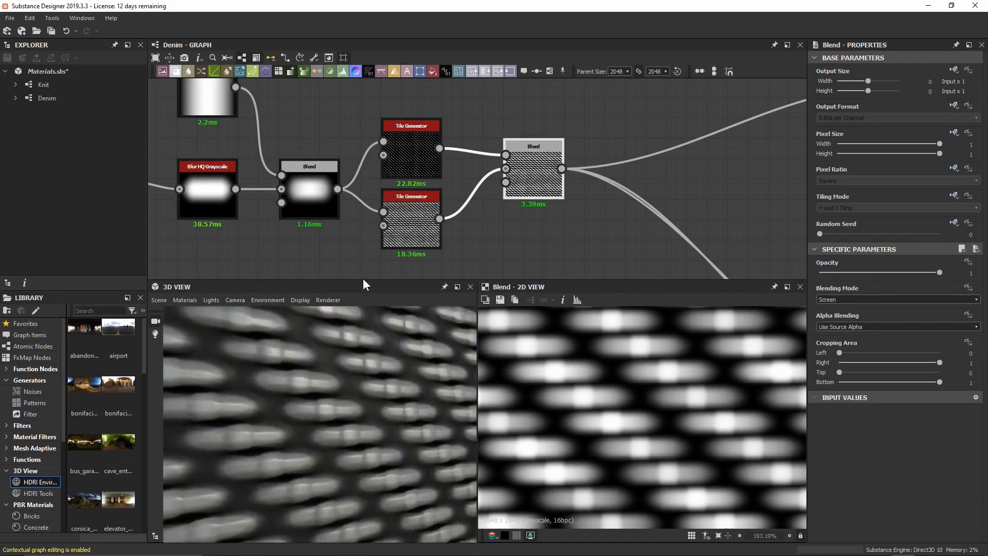
{"action": "scroll", "coordinate": [354, 350], "scroll_direction": "up", "scroll_amount": 2}
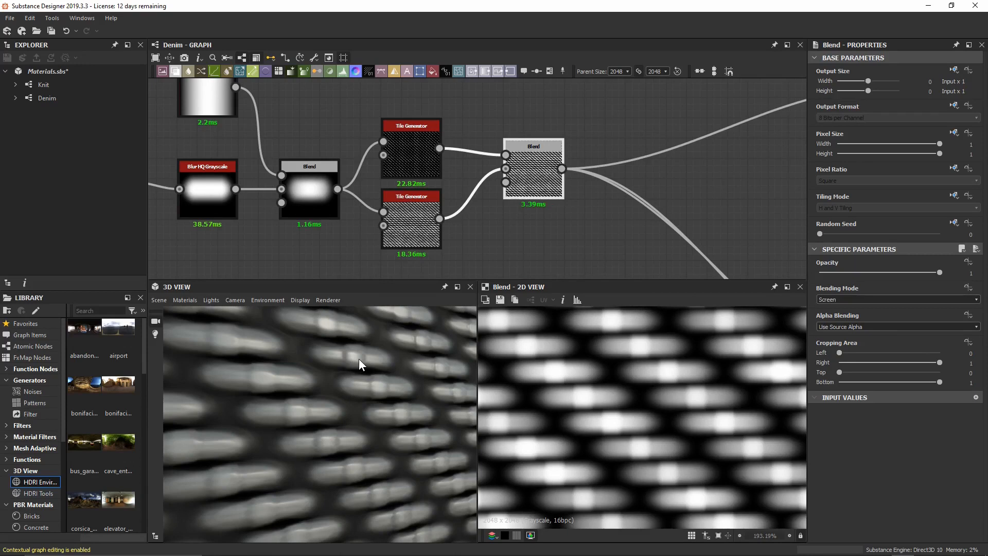
Set the upper Tile Generator's Global Offset X to 0.028.
{"action": "left_click", "coordinate": [415, 157]}
{"action": "scroll", "coordinate": [897, 374], "scroll_direction": "down", "scroll_amount": 1}
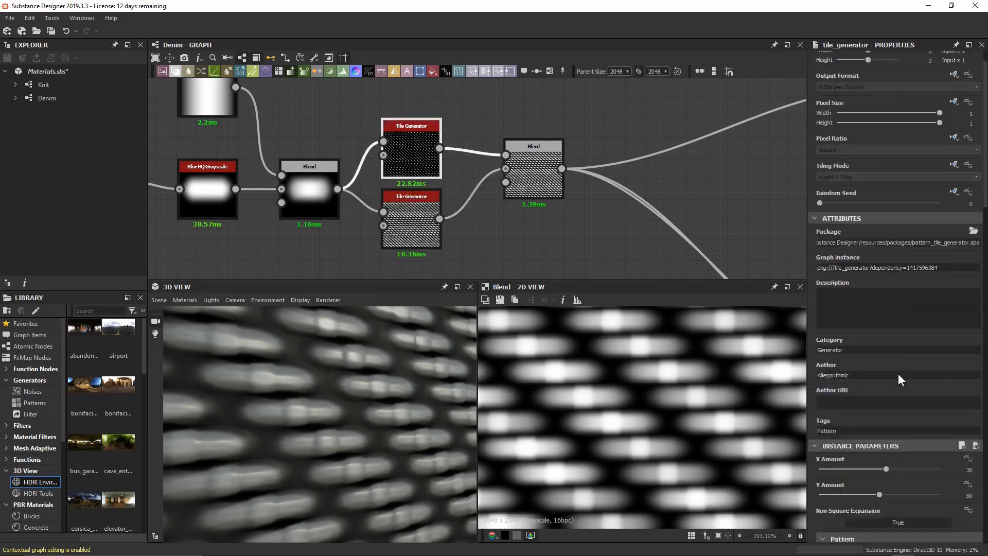
{"action": "scroll", "coordinate": [898, 373], "scroll_direction": "down", "scroll_amount": 15}
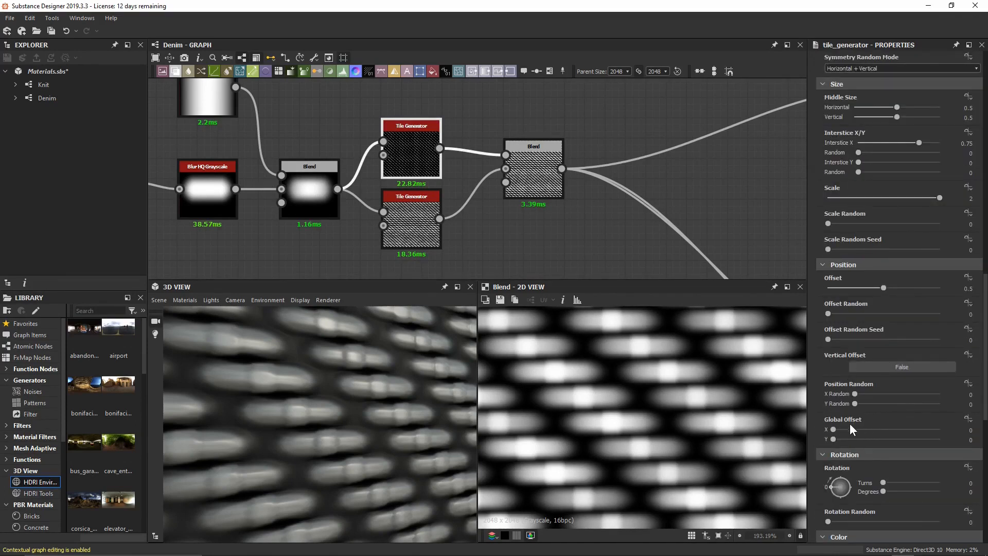
{"action": "left_click_drag", "start_coordinate": [836, 427], "coordinate": [838, 428]}
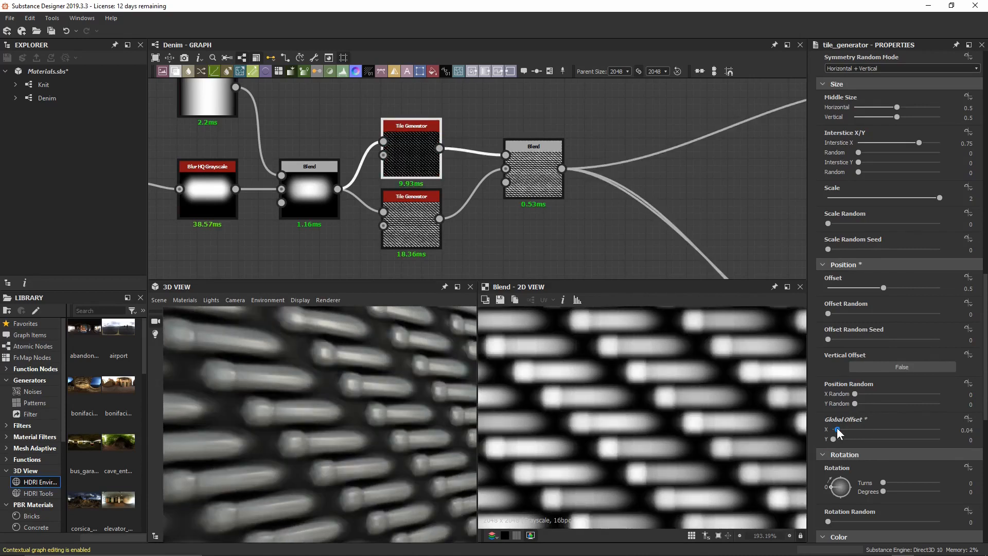
{"action": "left_click_drag", "start_coordinate": [837, 427], "coordinate": [836, 428]}
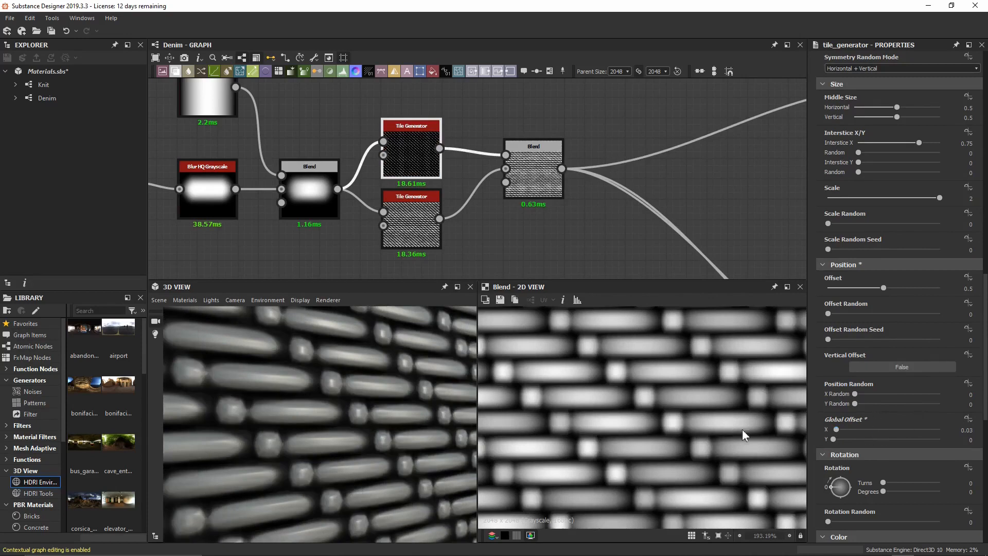
{"action": "double_click", "coordinate": [837, 430]}
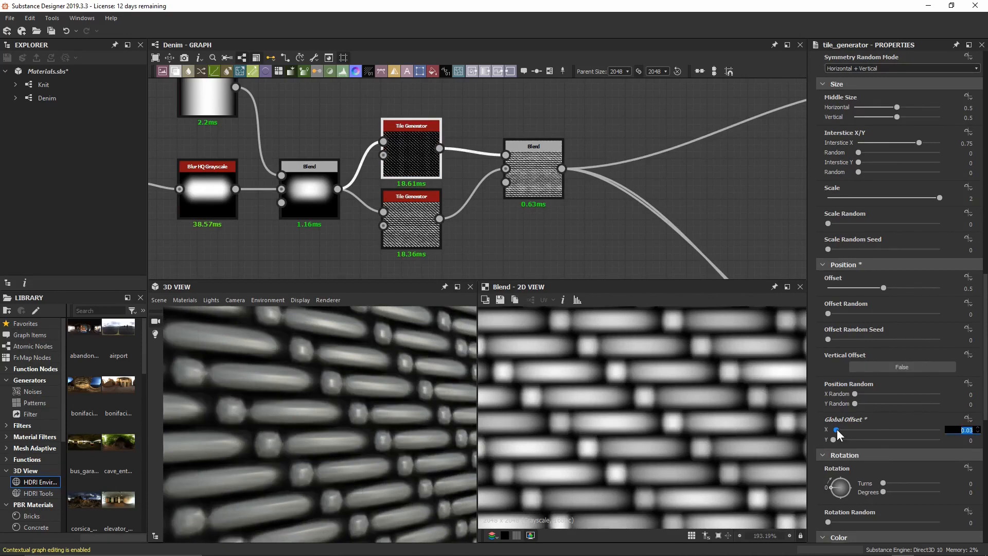
{"action": "type", "text": "0.025"}
{"action": "key", "text": "Return"}
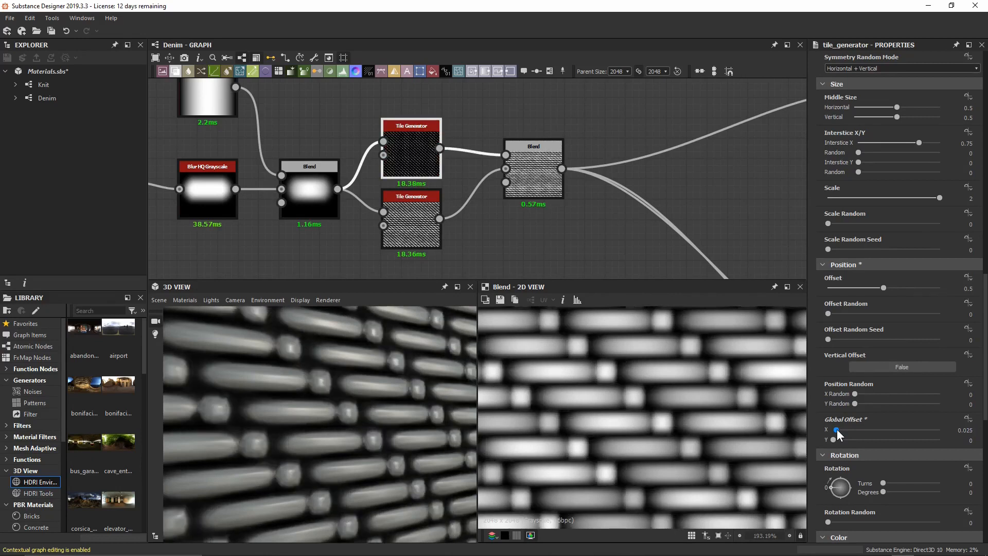
{"action": "double_click", "coordinate": [837, 429]}
{"action": "type", "text": "0.028"}
{"action": "key", "text": "Return"}
Center the blended texture in the 2D preview and save the material file.
{"action": "scroll", "coordinate": [554, 357], "scroll_direction": "down", "scroll_amount": 3}
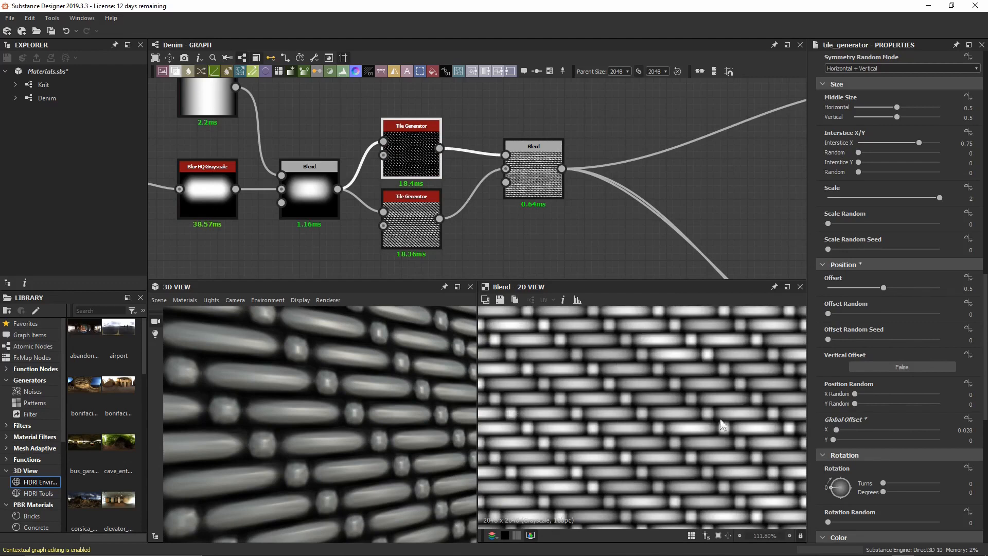
{"action": "scroll", "coordinate": [690, 408], "scroll_direction": "down", "scroll_amount": 8}
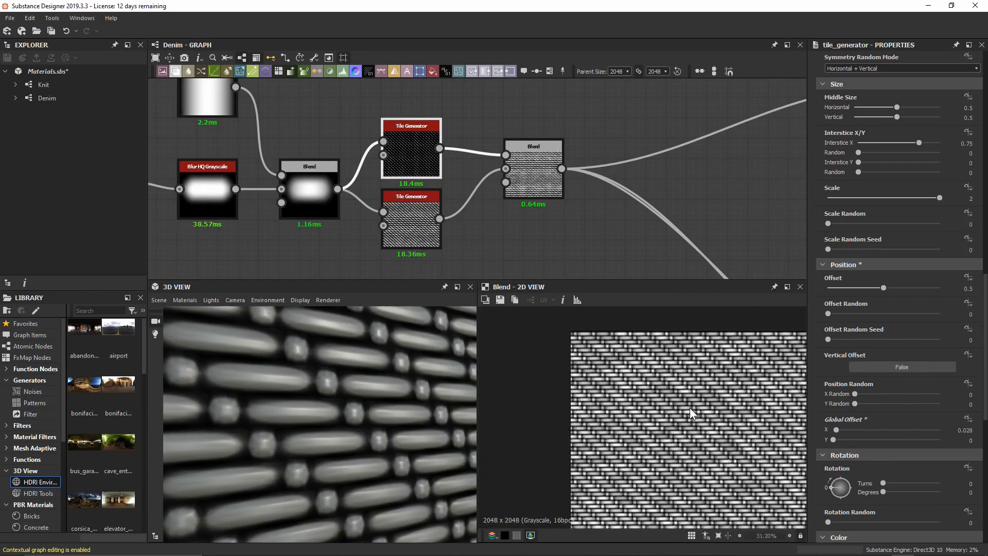
{"action": "middle_click_drag", "start_coordinate": [717, 434], "coordinate": [617, 360]}
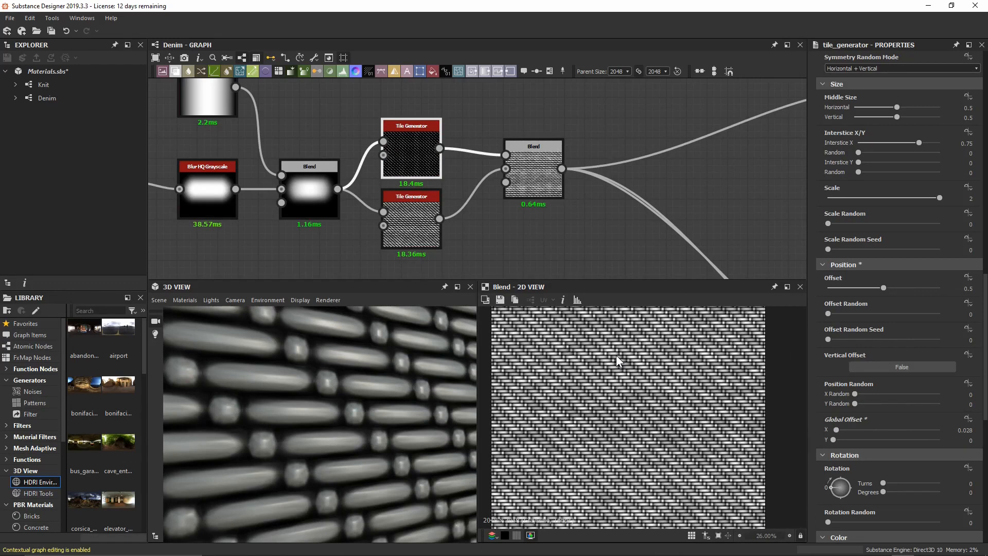
{"action": "key", "text": "ctrl+s"}
{"action": "scroll", "coordinate": [519, 207], "scroll_direction": "down", "scroll_amount": 5}
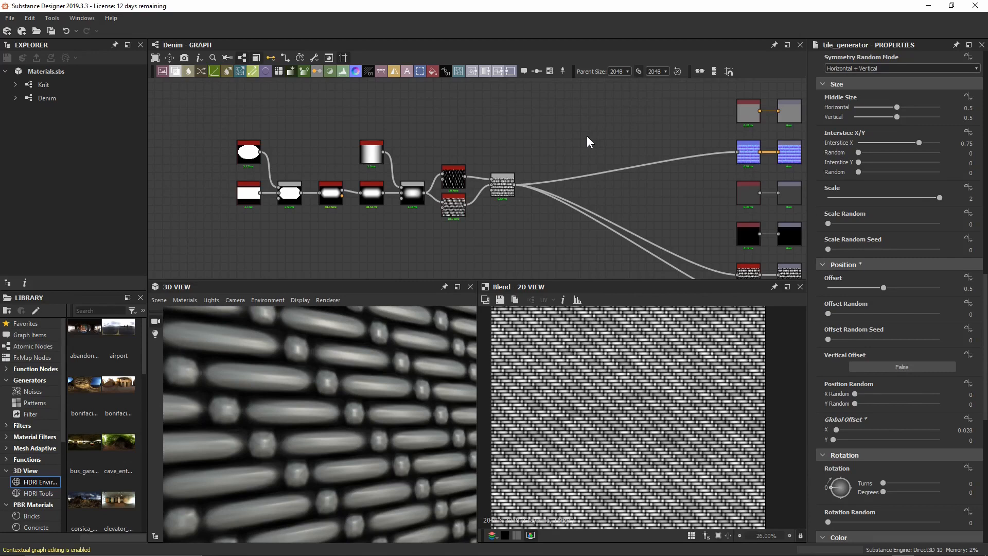
Add a Directional Scratches node to the graph.
{"action": "scroll", "coordinate": [587, 136], "scroll_direction": "up", "scroll_amount": 4}
{"action": "middle_click_drag", "start_coordinate": [570, 140], "coordinate": [481, 133]}
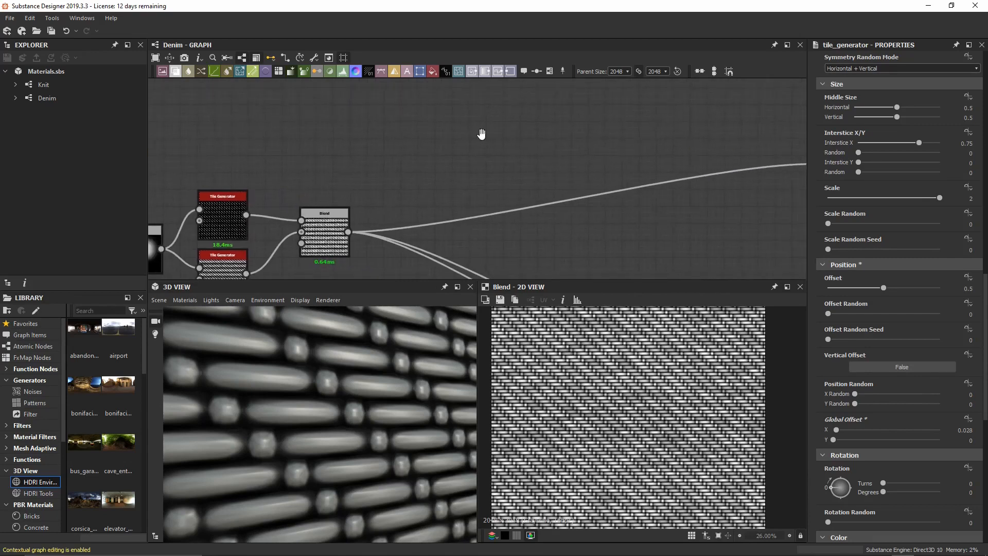
{"action": "key", "text": "space"}
{"action": "type", "text": "directional scratches"}
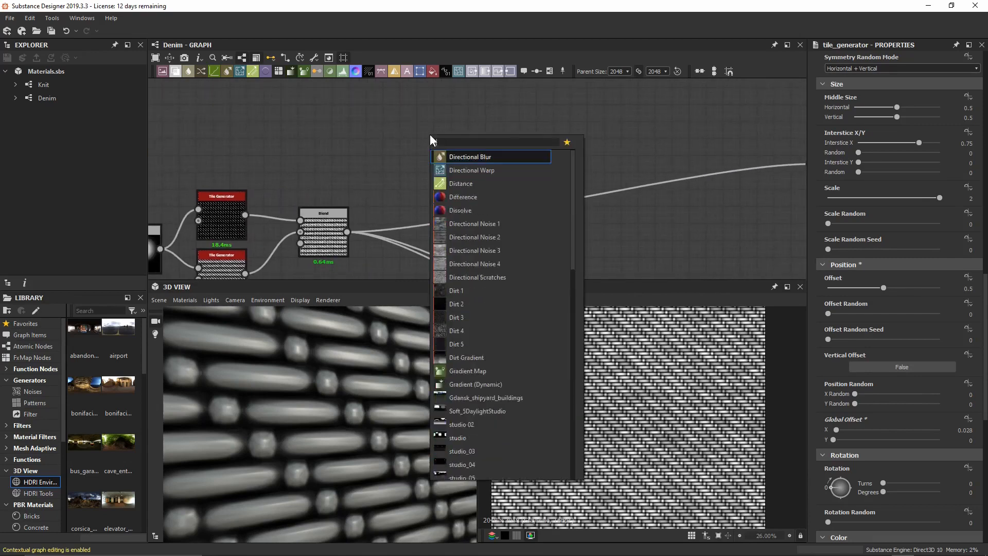
{"action": "key", "text": "Return"}
{"action": "left_click", "coordinate": [414, 146]}
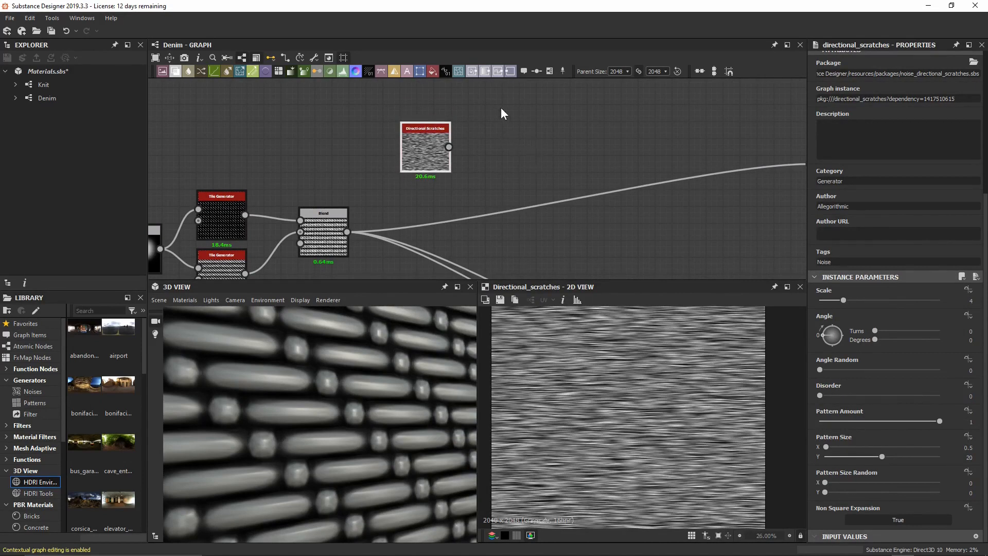
Give the scratches Scale 8, Pattern Size Y 8 and Pattern Size Random X 0.14, Y 0.19.
{"action": "scroll", "coordinate": [452, 147], "scroll_direction": "up", "scroll_amount": 3}
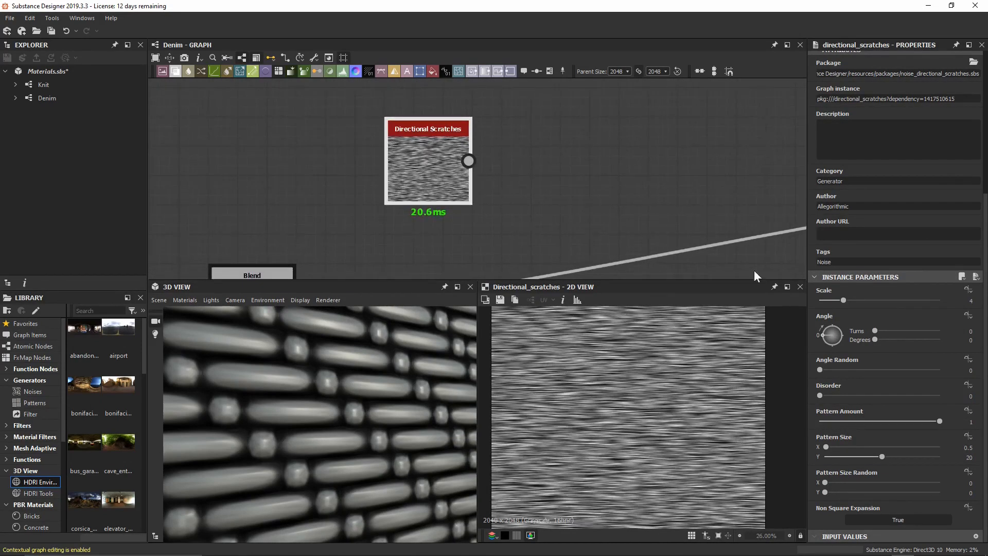
{"action": "left_click", "coordinate": [847, 298]}
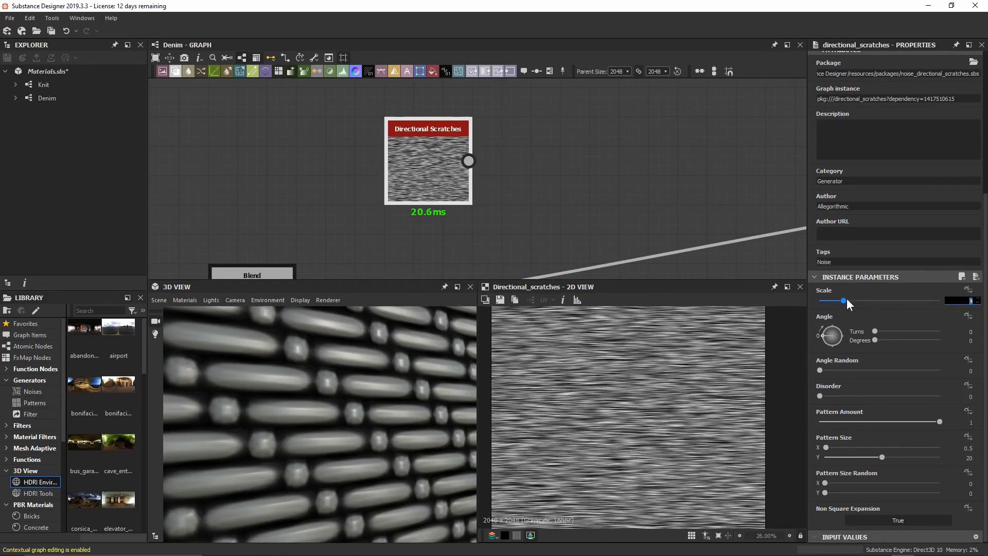
{"action": "type", "text": "8"}
{"action": "key", "text": "Return"}
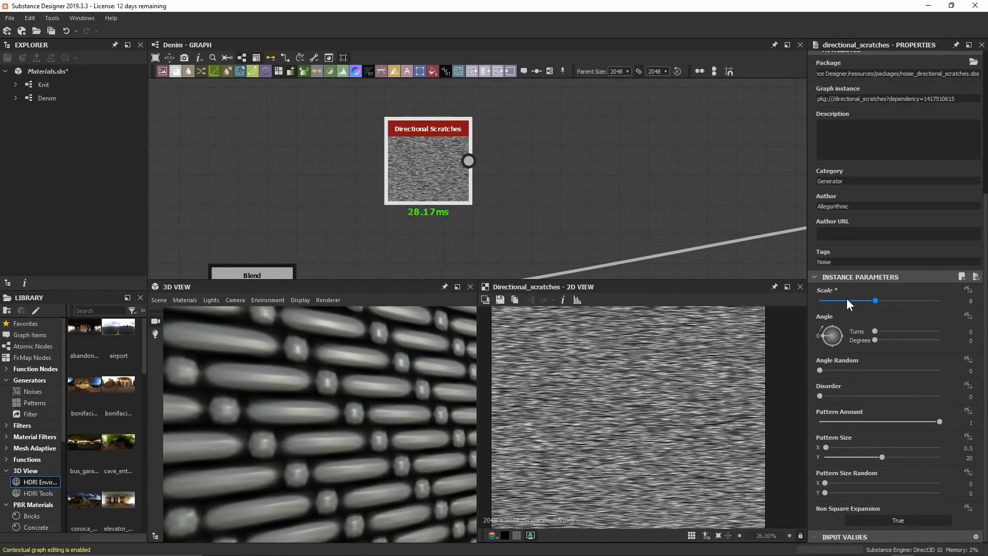
{"action": "scroll", "coordinate": [626, 418], "scroll_direction": "up", "scroll_amount": 4}
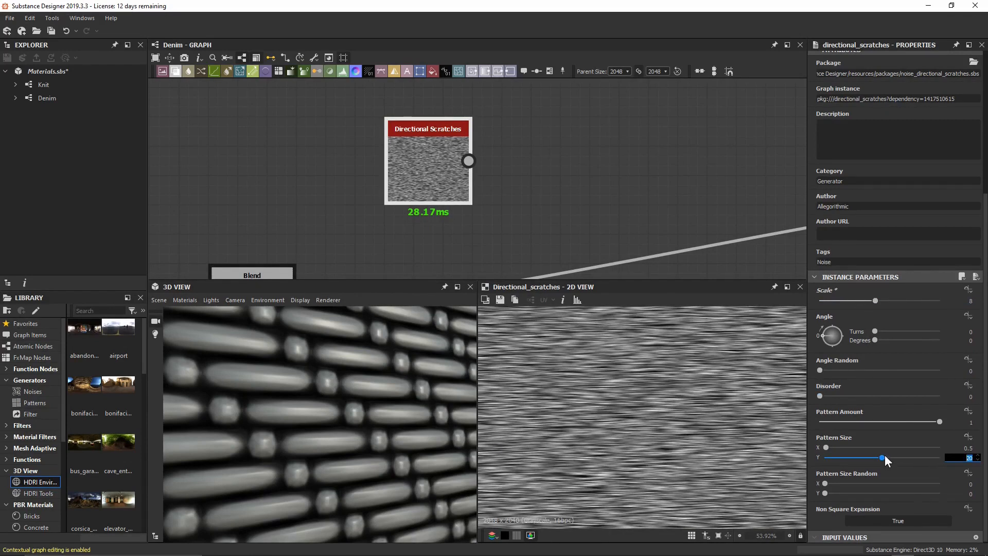
{"action": "type", "text": "8"}
{"action": "key", "text": "Return"}
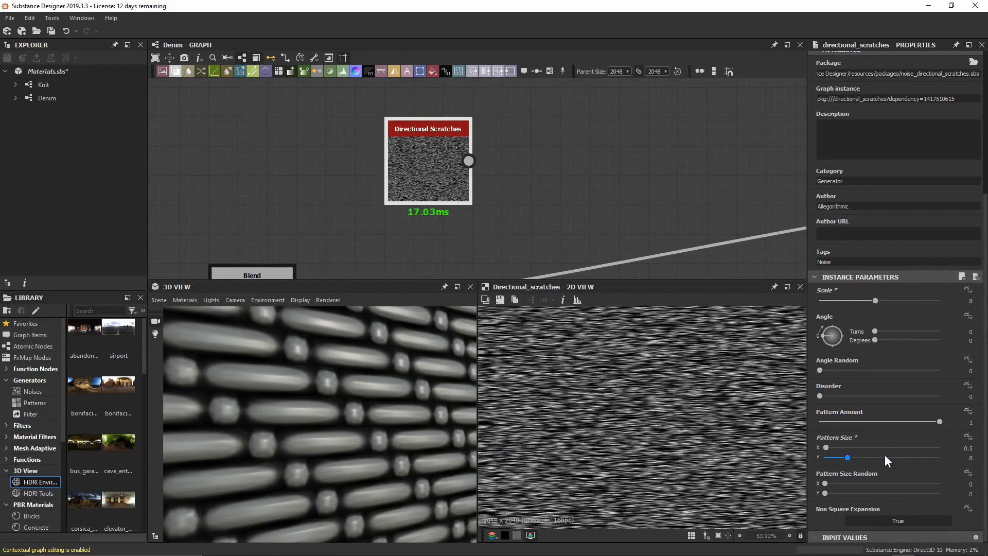
{"action": "scroll", "coordinate": [746, 438], "scroll_direction": "up", "scroll_amount": 5}
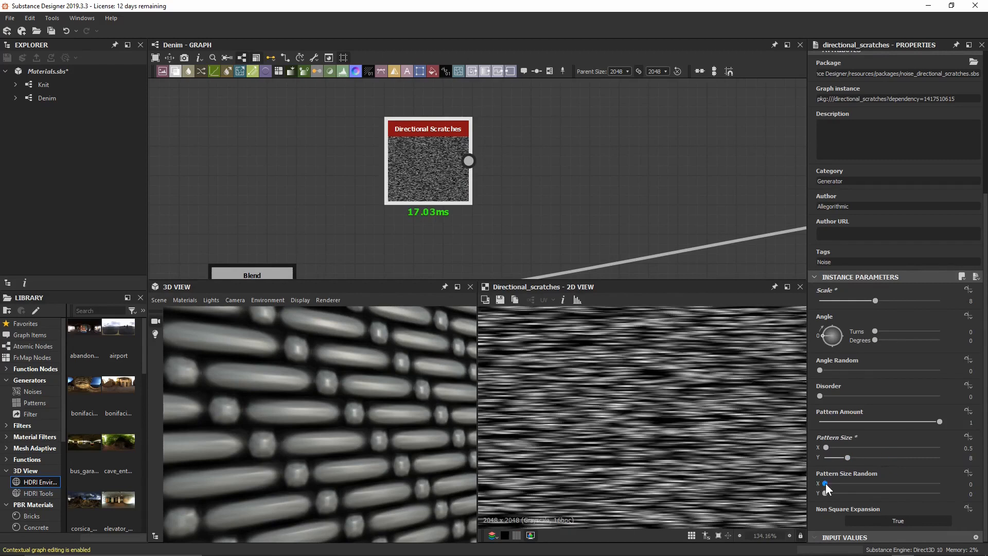
{"action": "mouse_move", "coordinate": [826, 483]}
{"action": "left_mouse_down"}
{"action": "mouse_move", "coordinate": [847, 494]}
{"action": "mouse_move", "coordinate": [844, 483]}
{"action": "mouse_move", "coordinate": [853, 483]}
{"action": "mouse_move", "coordinate": [842, 483]}
{"action": "left_mouse_up"}
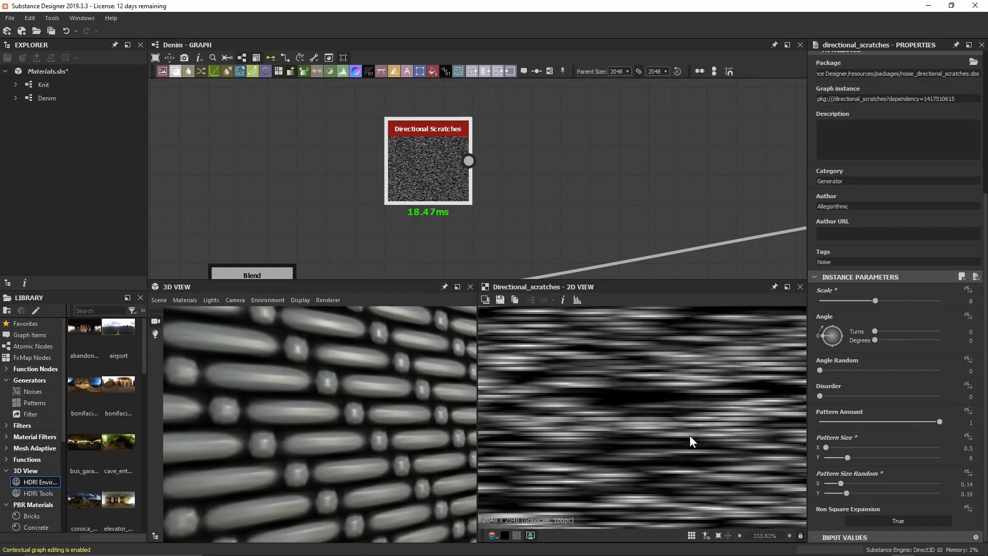
{"action": "scroll", "coordinate": [690, 435], "scroll_direction": "down", "scroll_amount": 1}
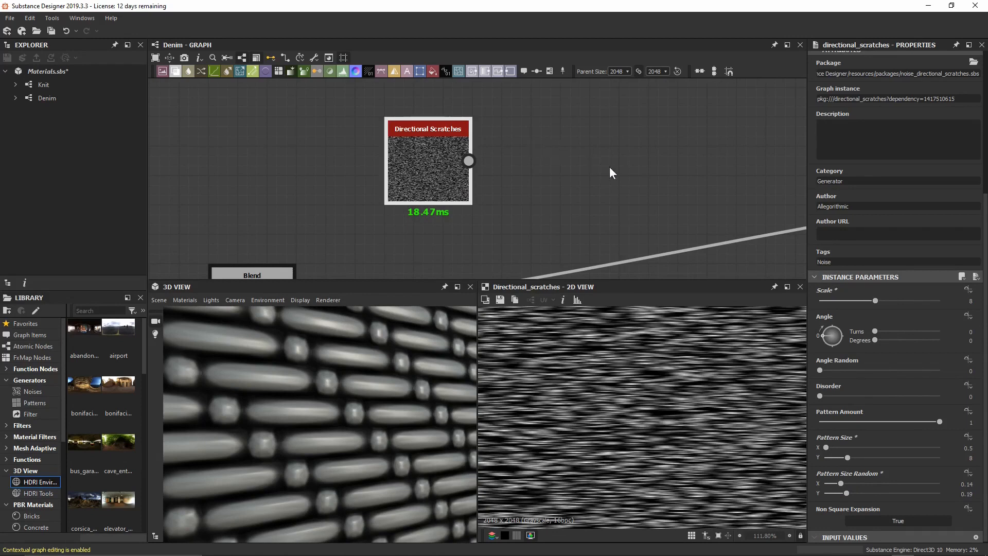
{"action": "middle_click_drag", "start_coordinate": [609, 167], "coordinate": [524, 167]}
Add a Directional Warp node fed by the Directional Scratches and move both nodes up.
{"action": "key", "text": "space"}
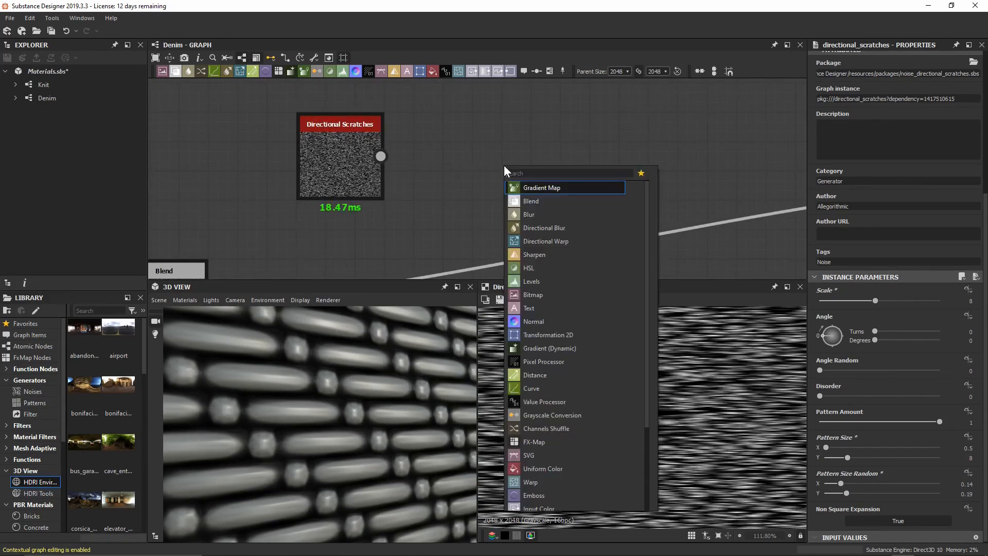
{"action": "type", "text": "gr"}
{"action": "key", "text": "BackSpace"}
{"action": "key", "text": "BackSpace"}
{"action": "type", "text": "direc"}
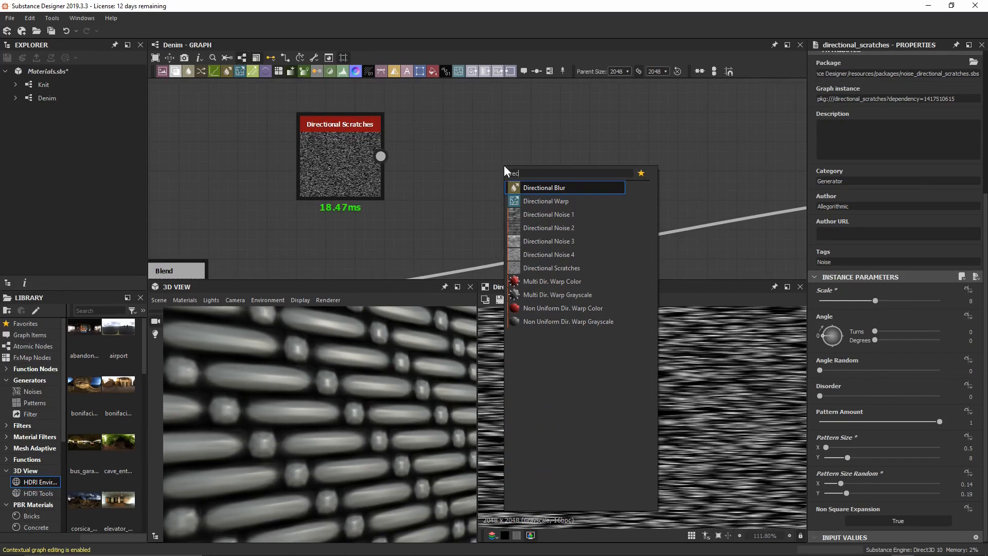
{"action": "key", "text": "Down"}
{"action": "key", "text": "Return"}
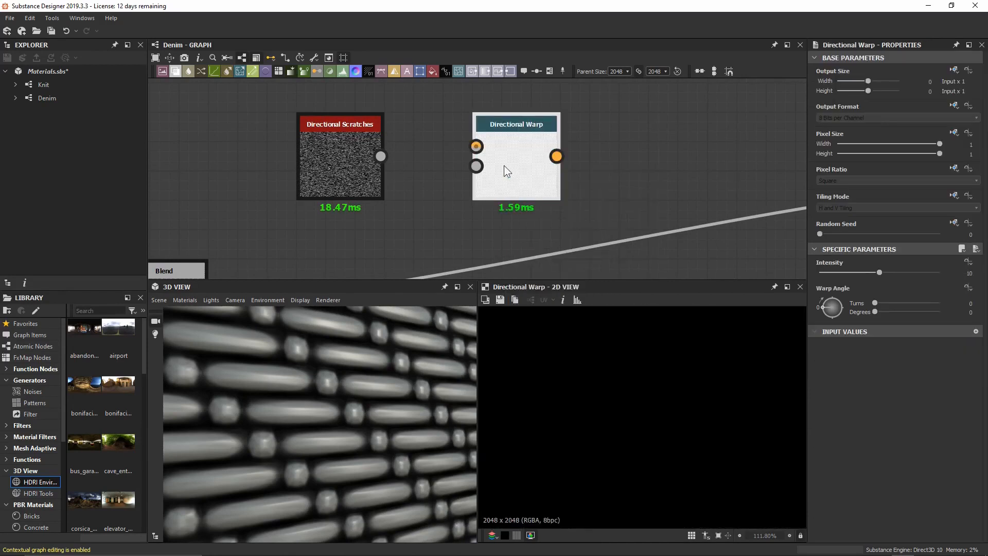
{"action": "left_click_drag", "start_coordinate": [380, 156], "coordinate": [466, 146]}
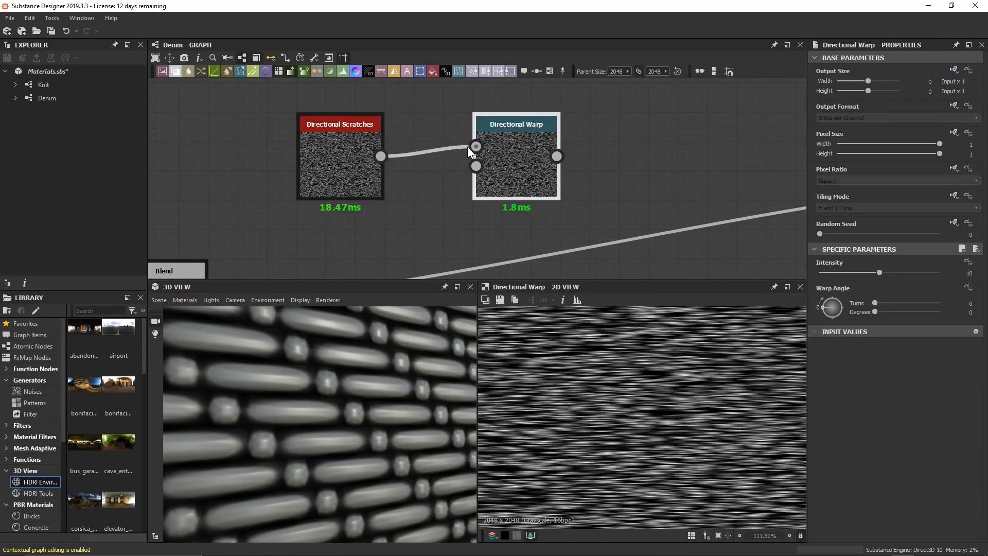
{"action": "scroll", "coordinate": [467, 146], "scroll_direction": "down", "scroll_amount": 3}
{"action": "middle_click_drag", "start_coordinate": [371, 116], "coordinate": [366, 165]}
{"action": "left_click_drag", "start_coordinate": [387, 128], "coordinate": [499, 153]}
{"action": "scroll", "coordinate": [446, 212], "scroll_direction": "up", "scroll_amount": 3}
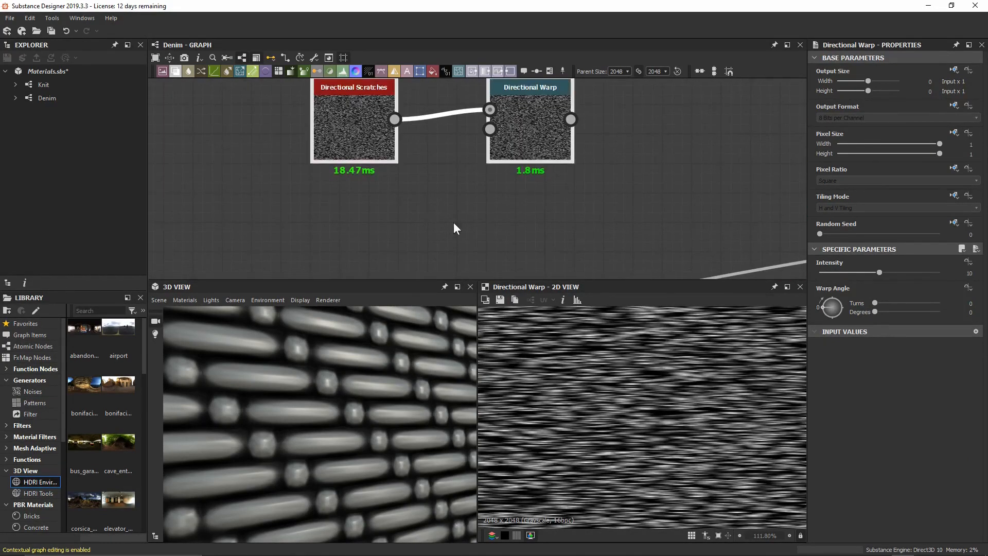
Create a Gaussian Noise node plugged into Directional Warp's Intensity Input.
{"action": "left_click", "coordinate": [479, 146]}
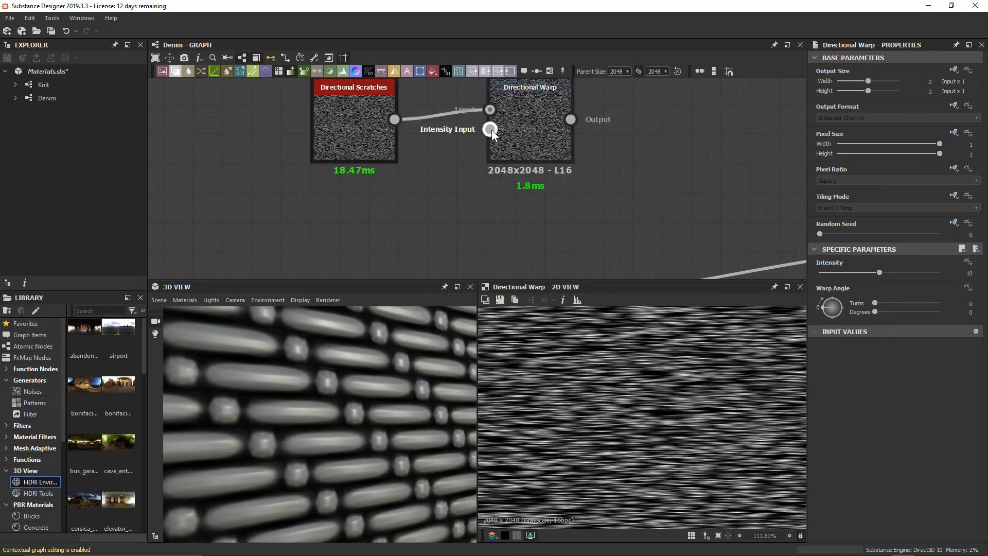
{"action": "left_click_drag", "start_coordinate": [490, 129], "coordinate": [389, 220]}
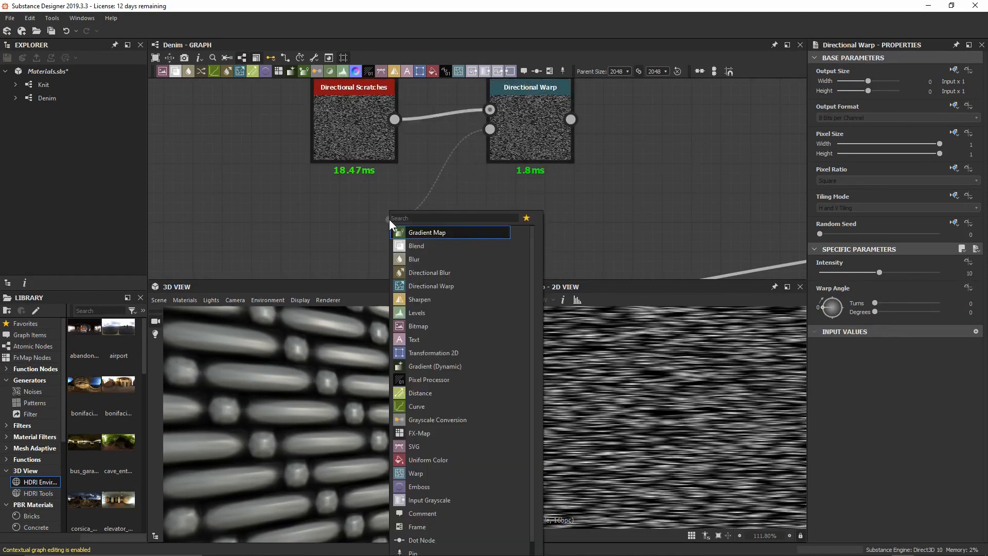
{"action": "type", "text": "gaus"}
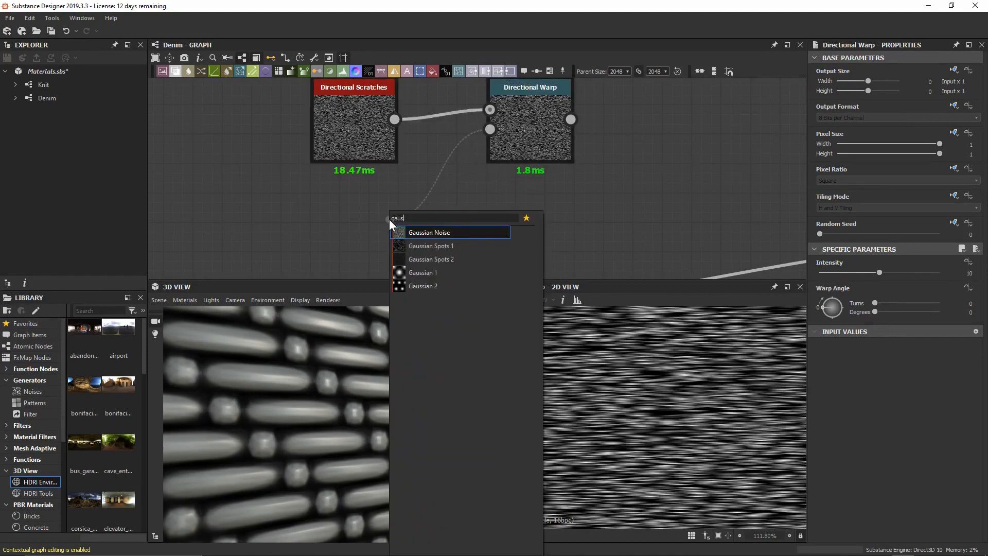
{"action": "key", "text": "Return"}
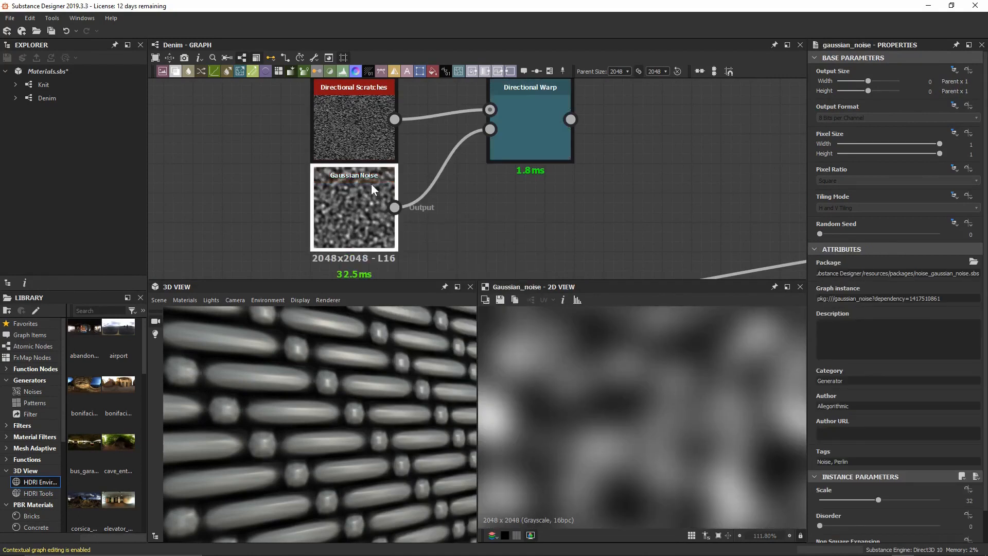
{"action": "left_click_drag", "start_coordinate": [372, 184], "coordinate": [371, 213]}
{"action": "scroll", "coordinate": [394, 210], "scroll_direction": "down", "scroll_amount": 1}
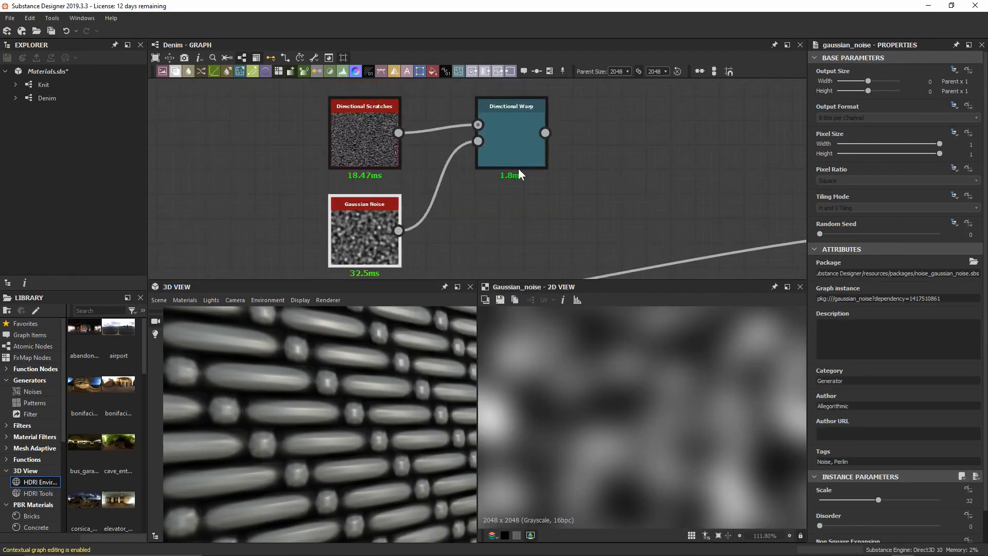
{"action": "left_click", "coordinate": [526, 125]}
{"action": "scroll", "coordinate": [706, 427], "scroll_direction": "down", "scroll_amount": 3}
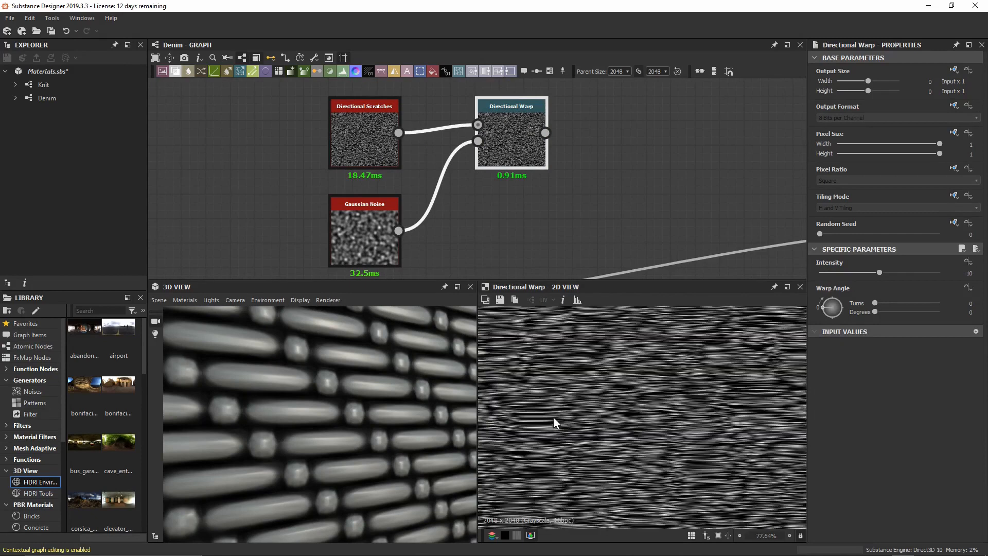
{"action": "middle_click_drag", "start_coordinate": [613, 381], "coordinate": [591, 406]}
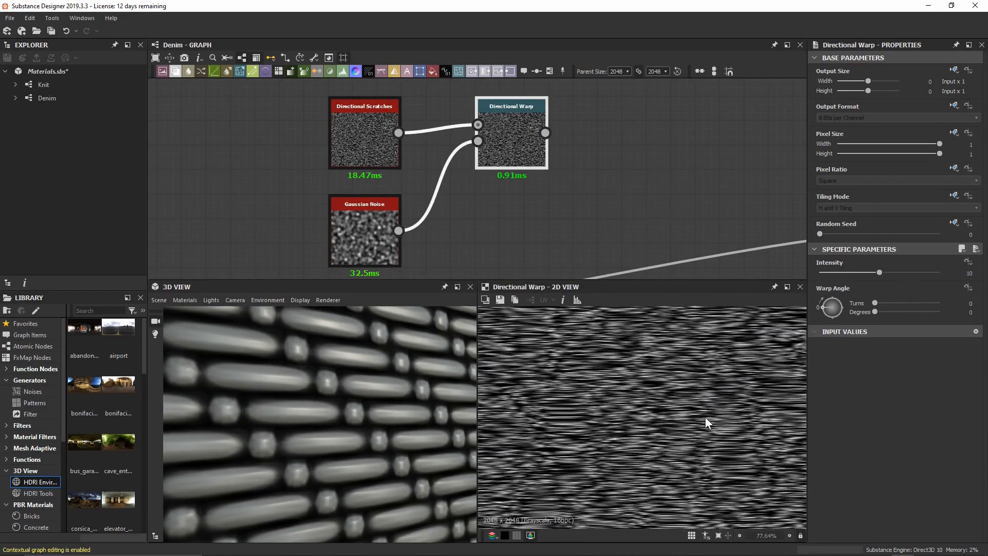
Set the Gaussian Noise Scale to 42.
{"action": "left_click", "coordinate": [371, 221]}
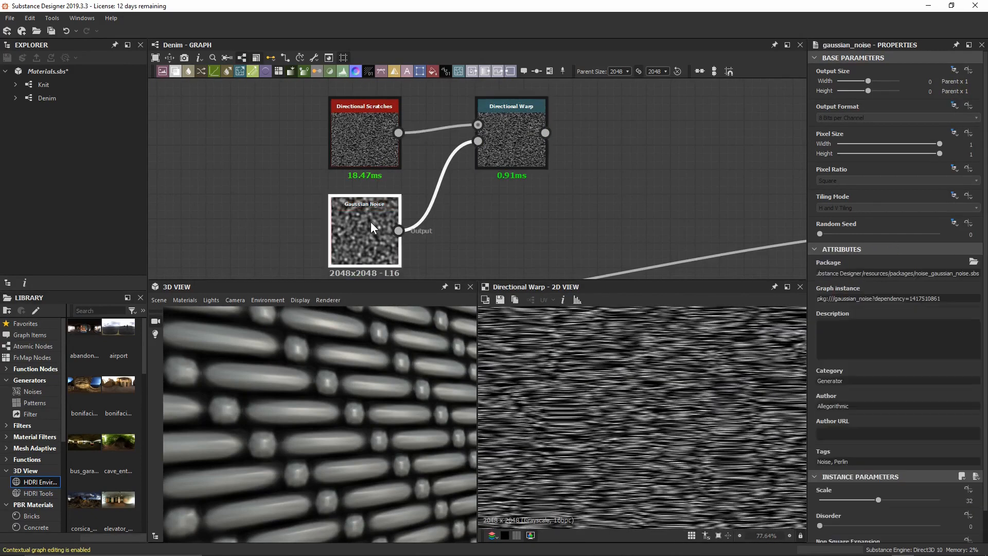
{"action": "scroll", "coordinate": [865, 360], "scroll_direction": "down", "scroll_amount": 1}
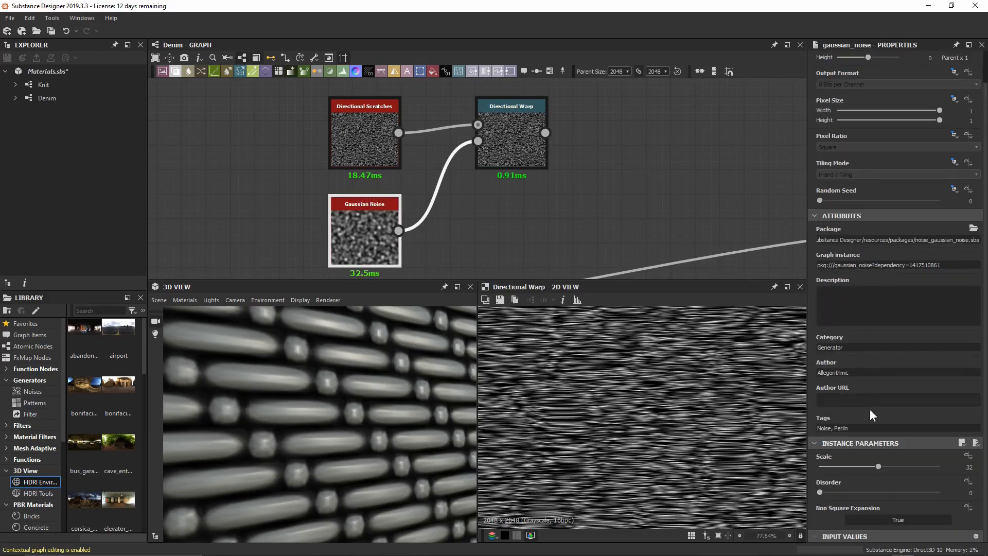
{"action": "left_click", "coordinate": [880, 467]}
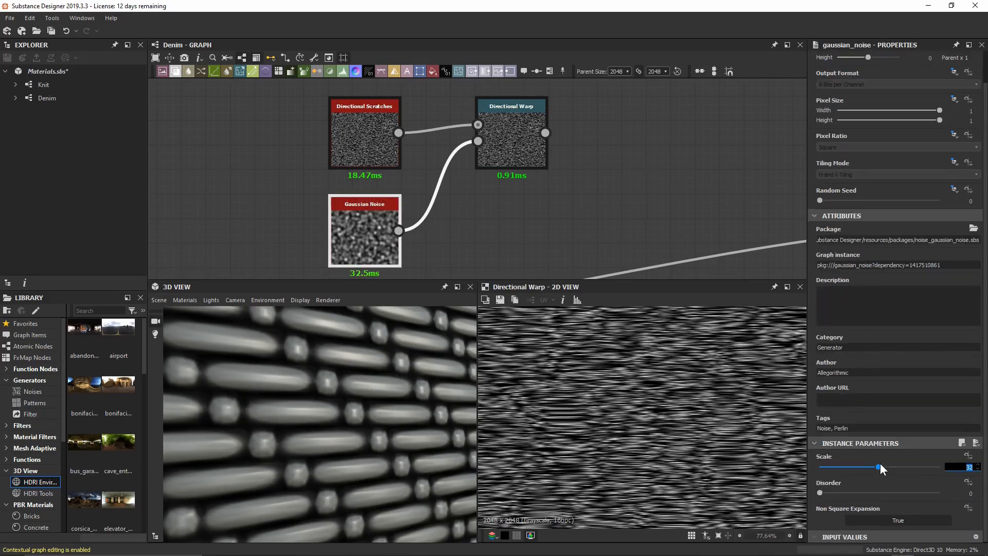
{"action": "type", "text": "42"}
{"action": "key", "text": "Return"}
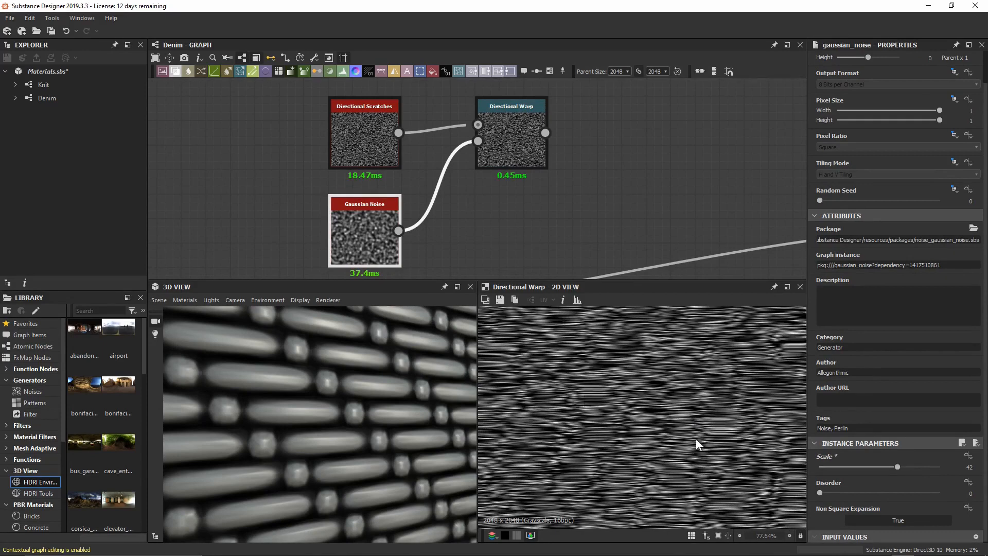
{"action": "scroll", "coordinate": [697, 440], "scroll_direction": "up", "scroll_amount": 5}
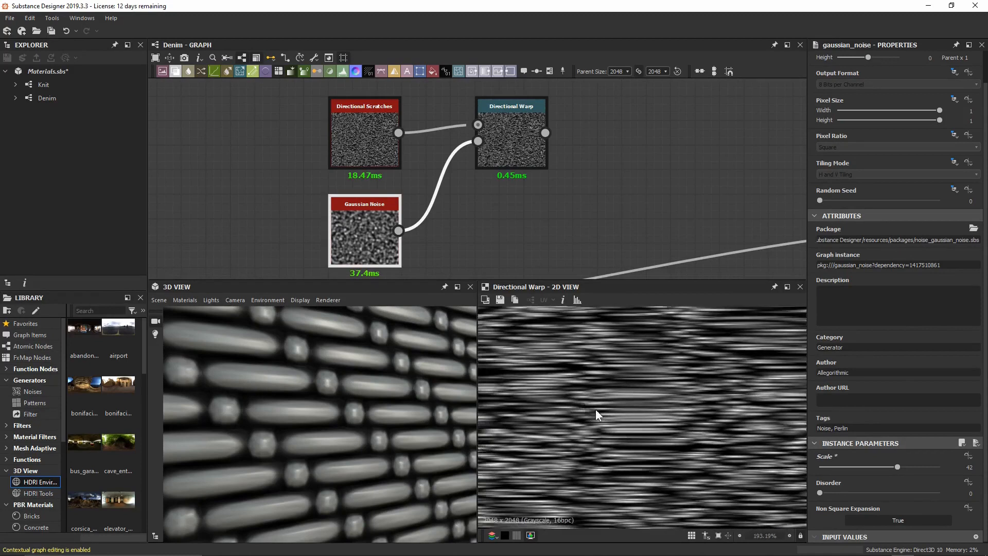
{"action": "scroll", "coordinate": [665, 359], "scroll_direction": "down", "scroll_amount": 2}
{"action": "scroll", "coordinate": [626, 430], "scroll_direction": "down", "scroll_amount": 3}
{"action": "middle_click_drag", "start_coordinate": [547, 413], "coordinate": [608, 400]}
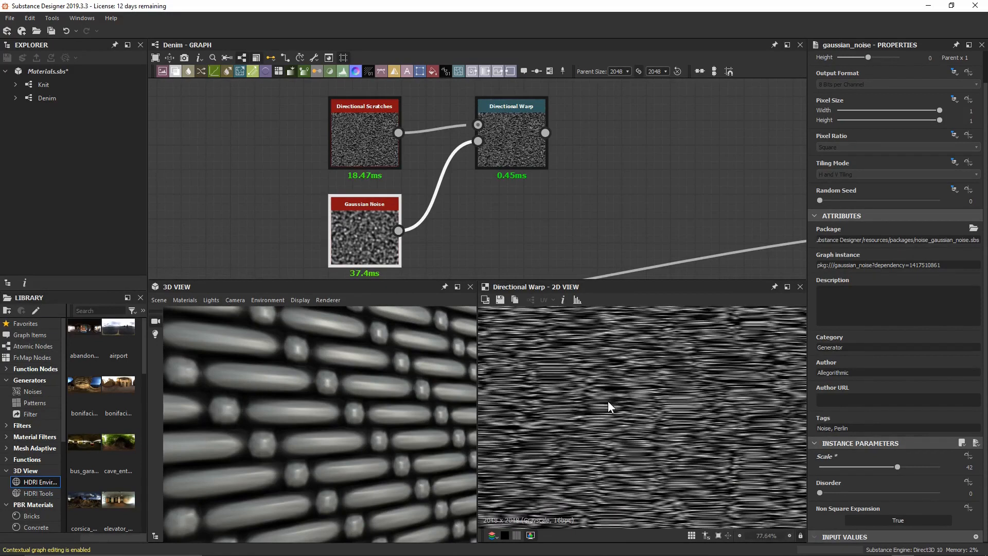
{"action": "scroll", "coordinate": [546, 208], "scroll_direction": "down", "scroll_amount": 3}
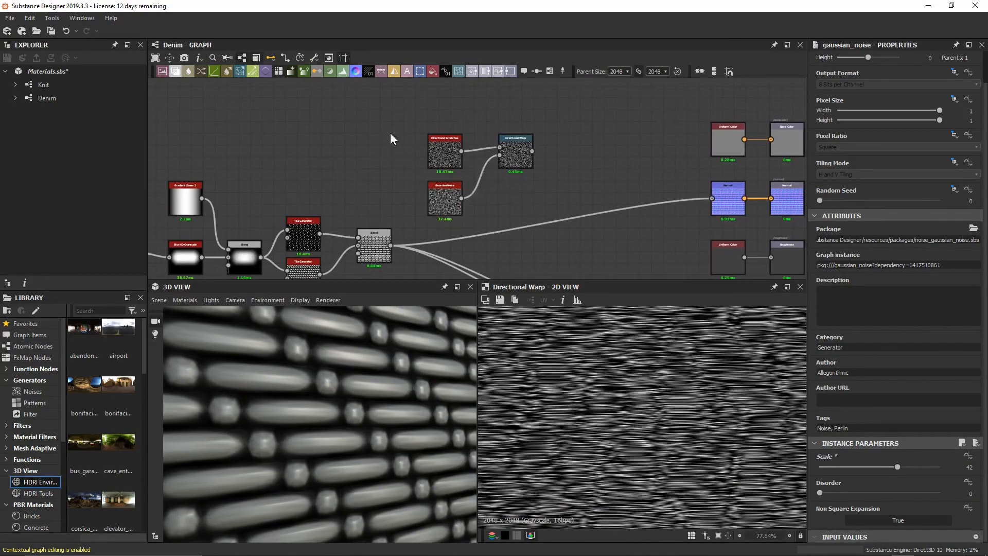
Insert a new Blend after the existing Blend, with Directional Warp feeding its foreground.
{"action": "left_click_drag", "start_coordinate": [386, 132], "coordinate": [524, 214]}
{"action": "left_click_drag", "start_coordinate": [498, 153], "coordinate": [437, 120]}
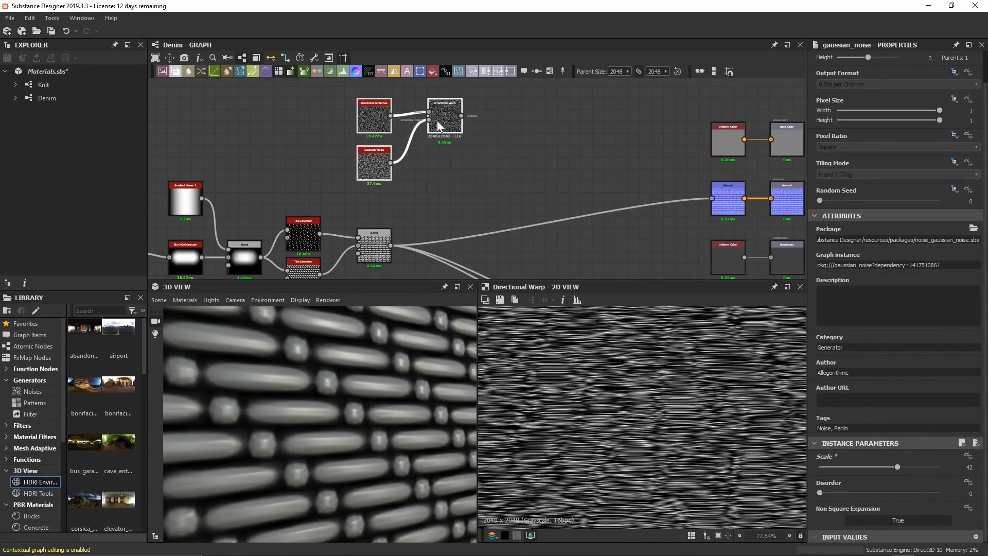
{"action": "left_click", "coordinate": [429, 192]}
{"action": "left_click", "coordinate": [376, 242]}
{"action": "key", "text": "space"}
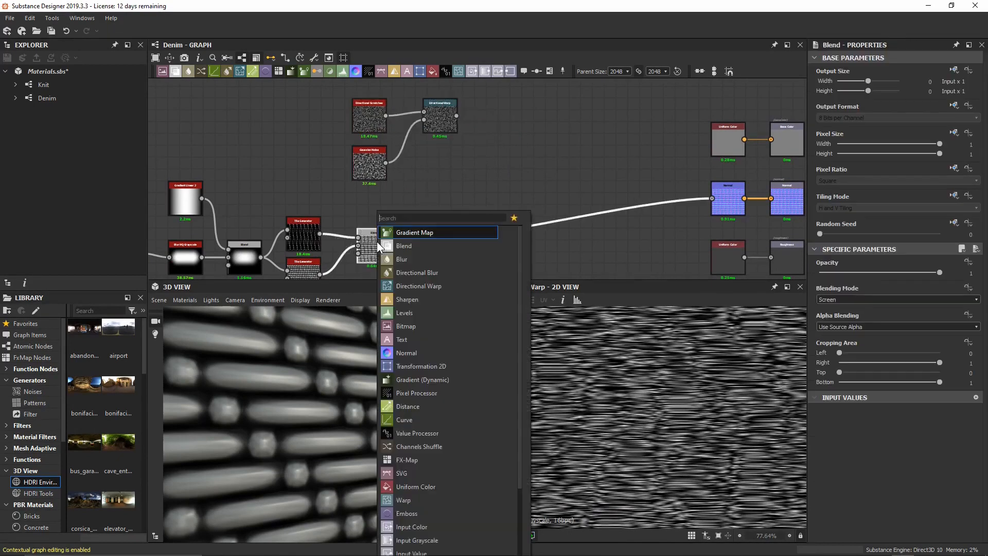
{"action": "type", "text": "blend"}
{"action": "key", "text": "Return"}
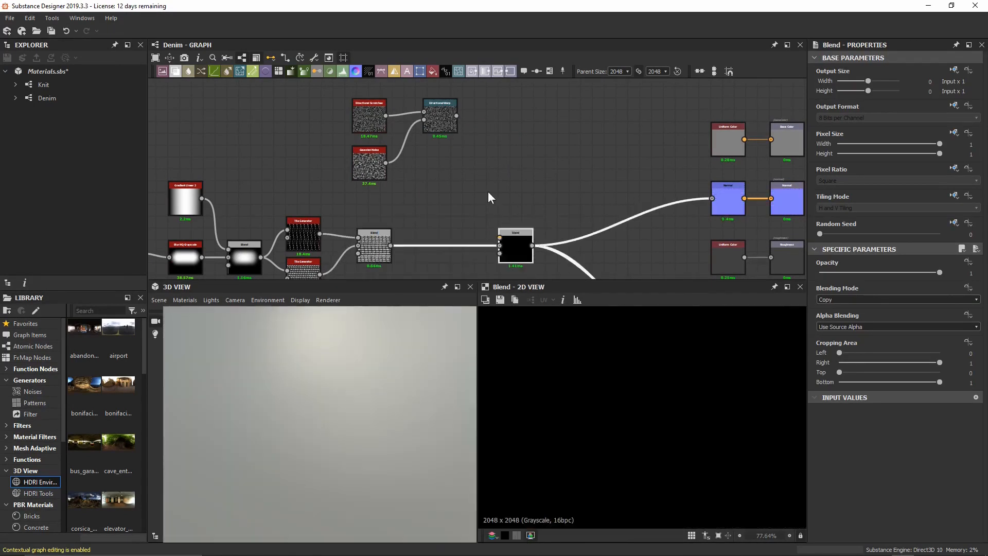
{"action": "left_click_drag", "start_coordinate": [456, 116], "coordinate": [500, 238]}
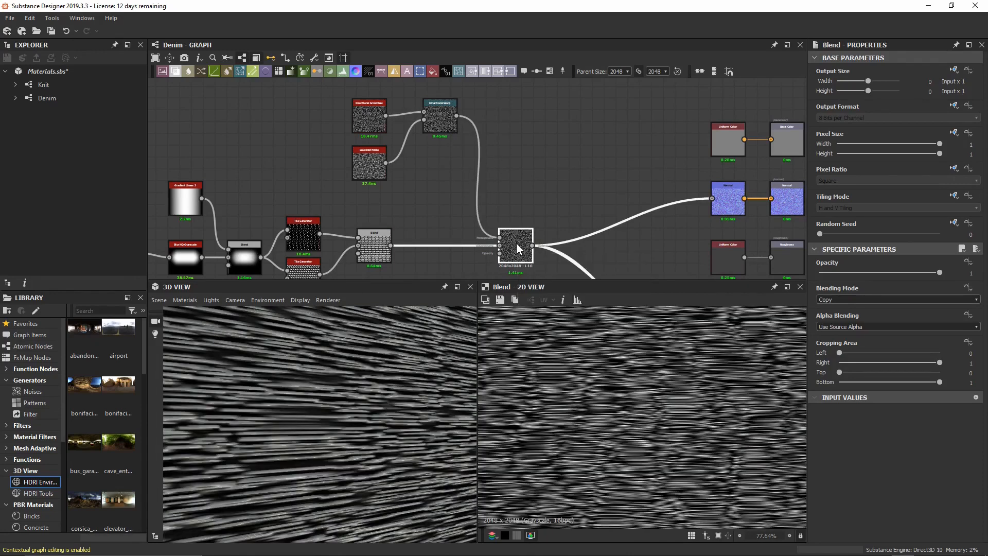
Set the new Blend to Screen mode with Opacity 0.1.
{"action": "left_click", "coordinate": [842, 300]}
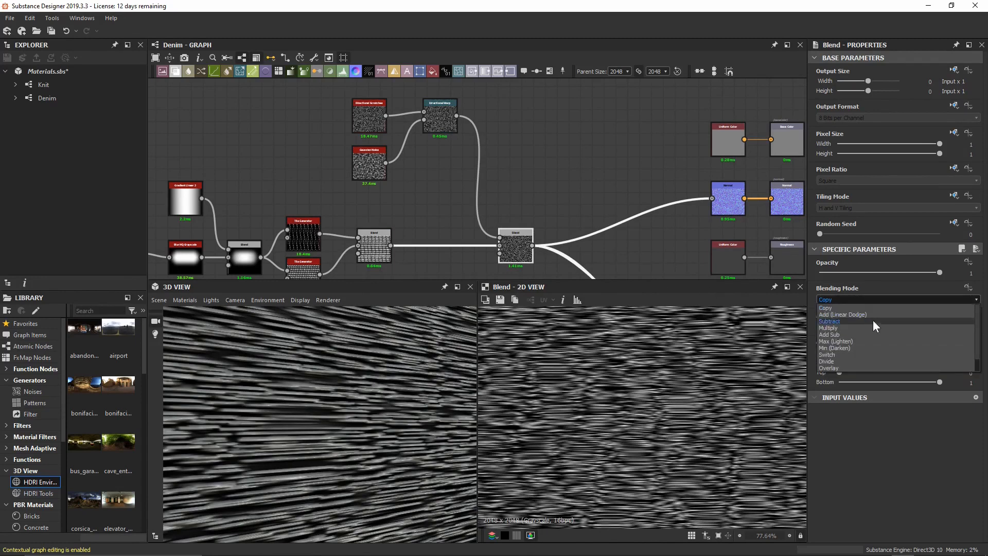
{"action": "scroll", "coordinate": [876, 329], "scroll_direction": "down", "scroll_amount": 1}
{"action": "left_click", "coordinate": [876, 361]}
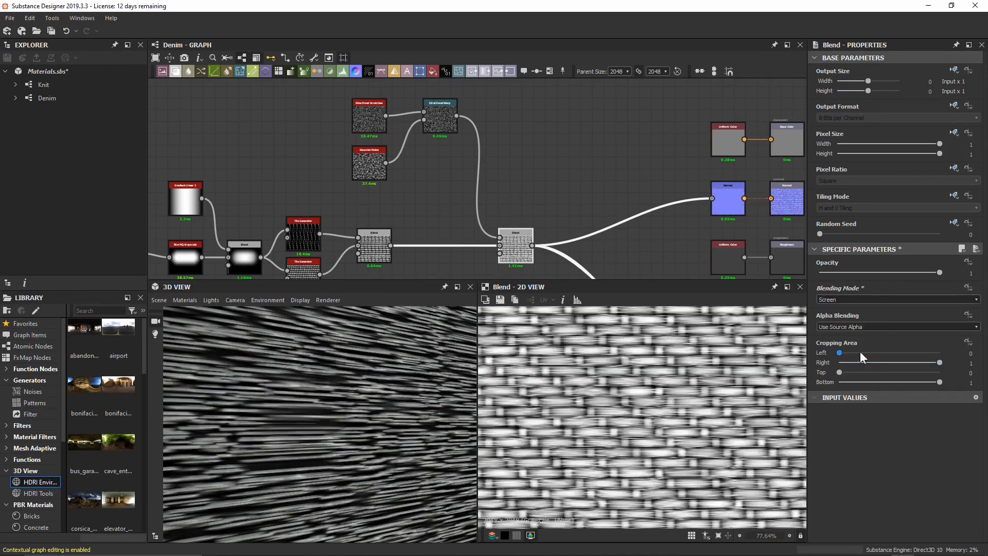
{"action": "scroll", "coordinate": [628, 388], "scroll_direction": "up", "scroll_amount": 6}
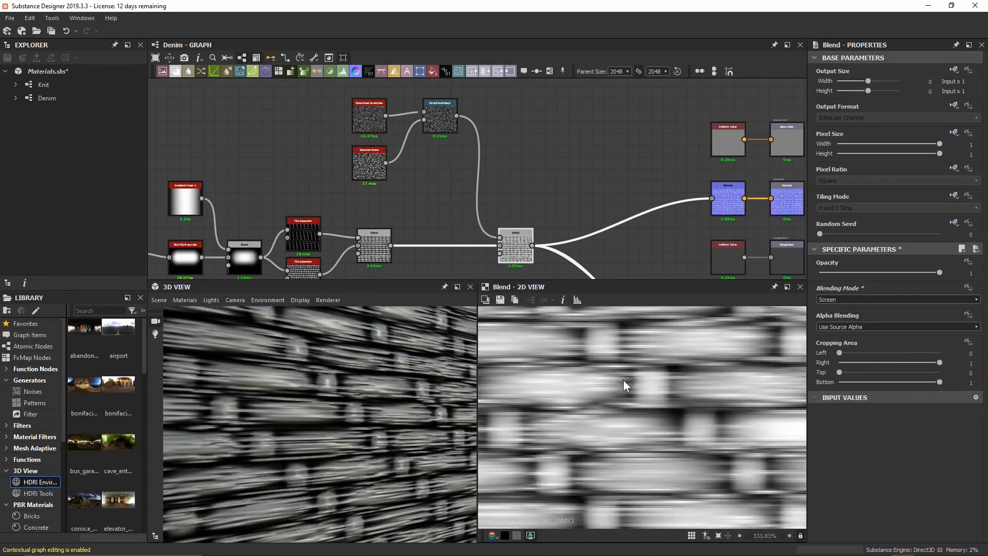
{"action": "double_click", "coordinate": [887, 270]}
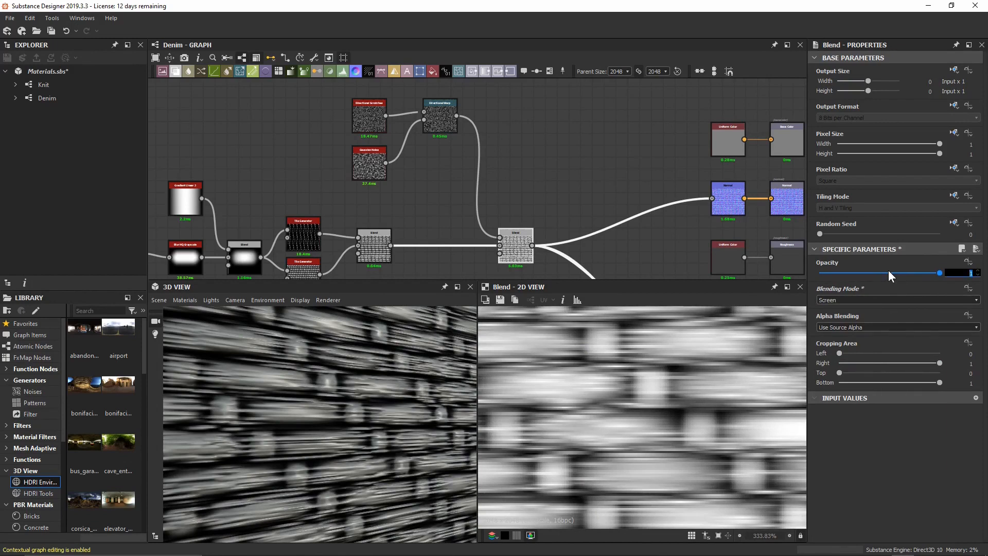
{"action": "type", "text": "0.05"}
{"action": "key", "text": "Return"}
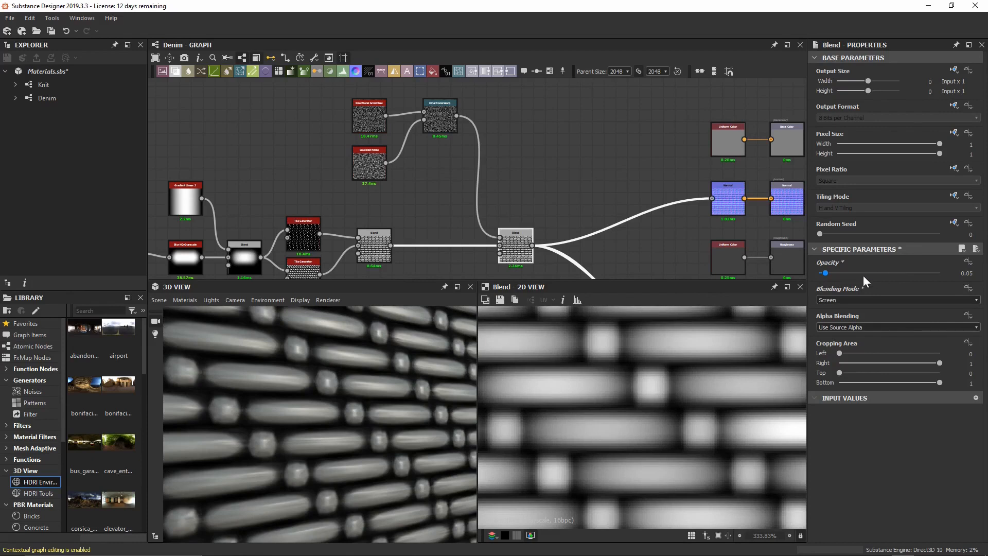
{"action": "double_click", "coordinate": [829, 270]}
{"action": "type", "text": "0.1"}
{"action": "key", "text": "Return"}
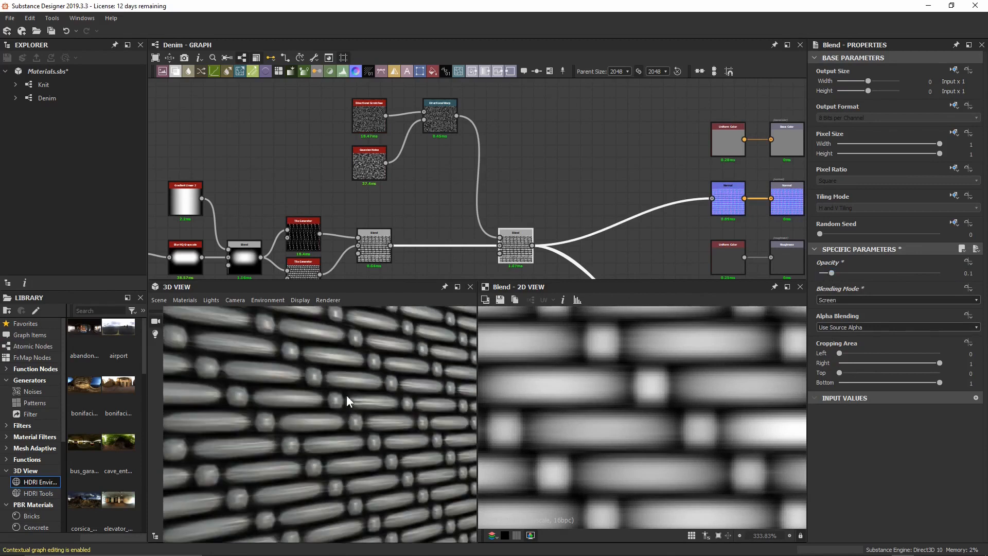
Inspect the previews and pan the graph to the Ambient Occlusion and Height outputs.
{"action": "mouse_move", "coordinate": [347, 395]}
{"action": "left_mouse_down"}
{"action": "mouse_move", "coordinate": [399, 393]}
{"action": "mouse_move", "coordinate": [323, 400]}
{"action": "mouse_move", "coordinate": [344, 398]}
{"action": "left_mouse_up"}
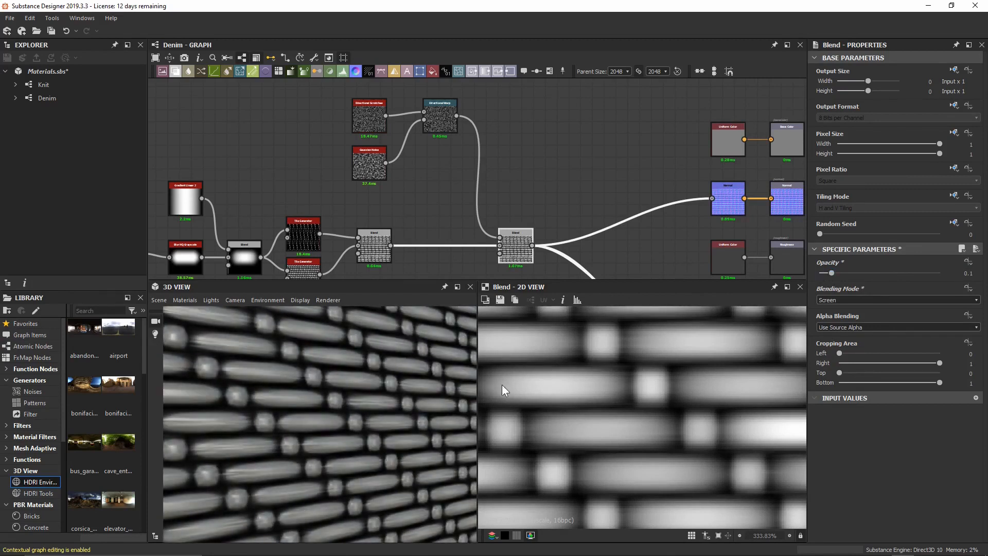
{"action": "middle_click_drag", "start_coordinate": [610, 400], "coordinate": [648, 386]}
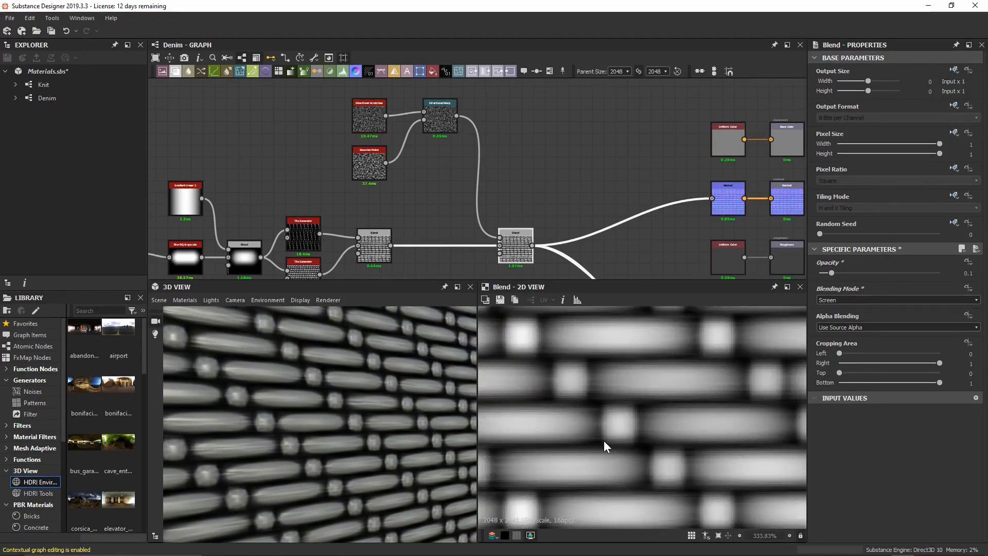
{"action": "scroll", "coordinate": [604, 440], "scroll_direction": "down", "scroll_amount": 8}
{"action": "middle_click_drag", "start_coordinate": [565, 161], "coordinate": [515, 136]}
{"action": "middle_click_drag", "start_coordinate": [674, 254], "coordinate": [495, 93]}
{"action": "scroll", "coordinate": [502, 195], "scroll_direction": "up", "scroll_amount": 7}
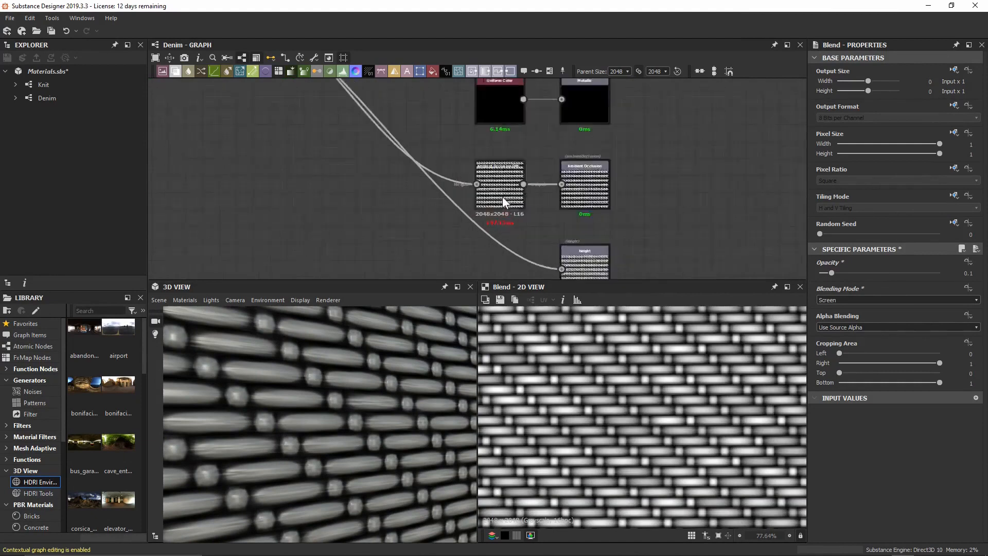
Lower the HBAO node's Height Depth from 0.1 to 0.02 and check the flatter weave in 3D.
{"action": "double_click", "coordinate": [502, 171]}
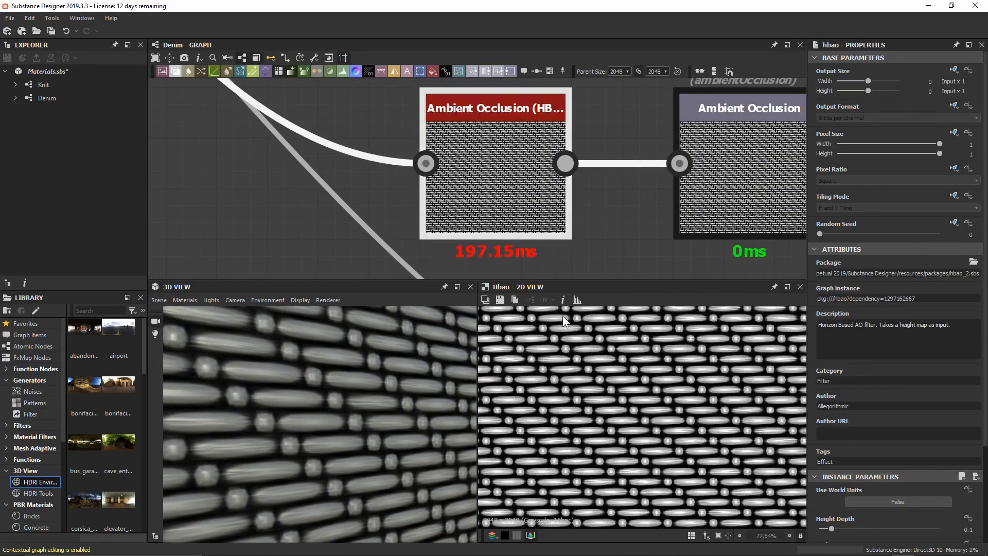
{"action": "scroll", "coordinate": [581, 351], "scroll_direction": "up", "scroll_amount": 3}
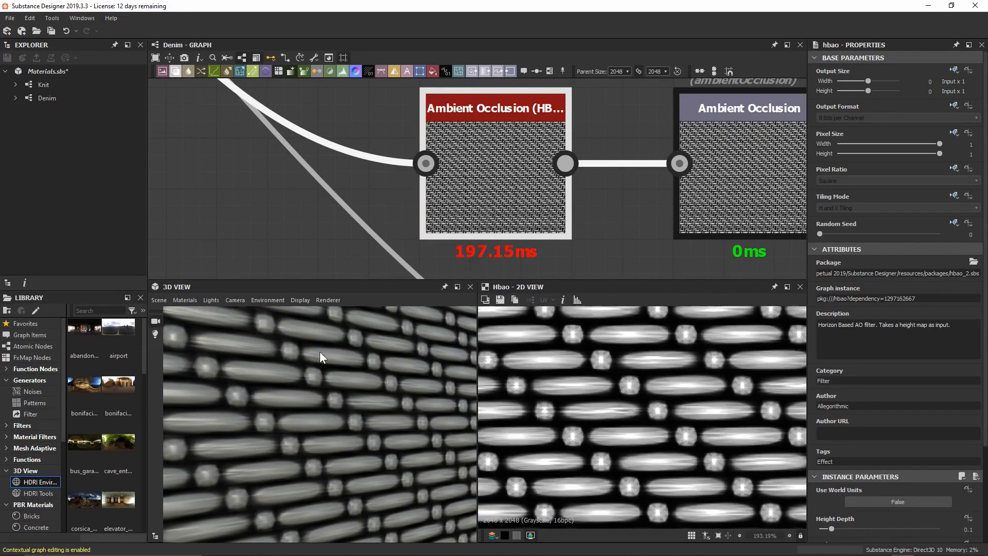
{"action": "scroll", "coordinate": [868, 325], "scroll_direction": "down", "scroll_amount": 5}
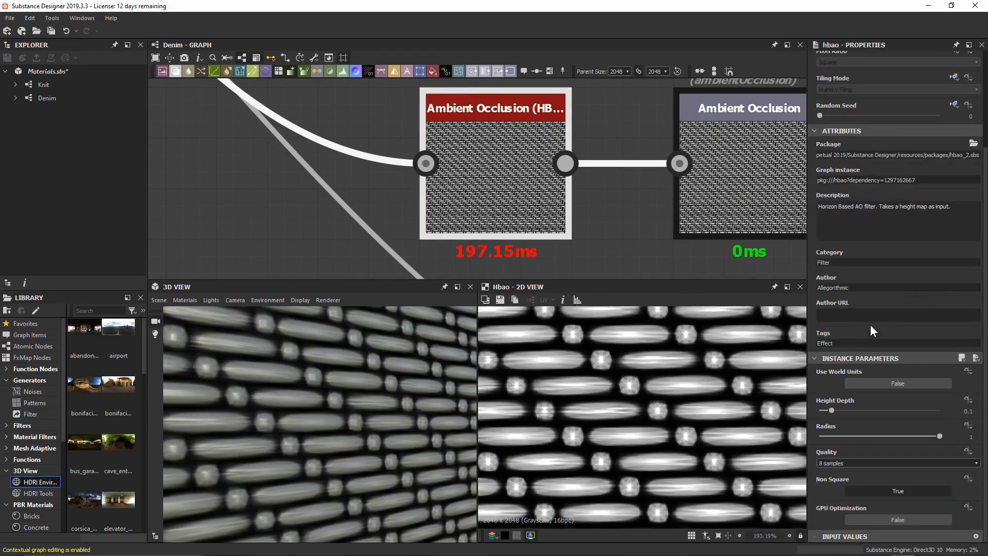
{"action": "left_click", "coordinate": [830, 410]}
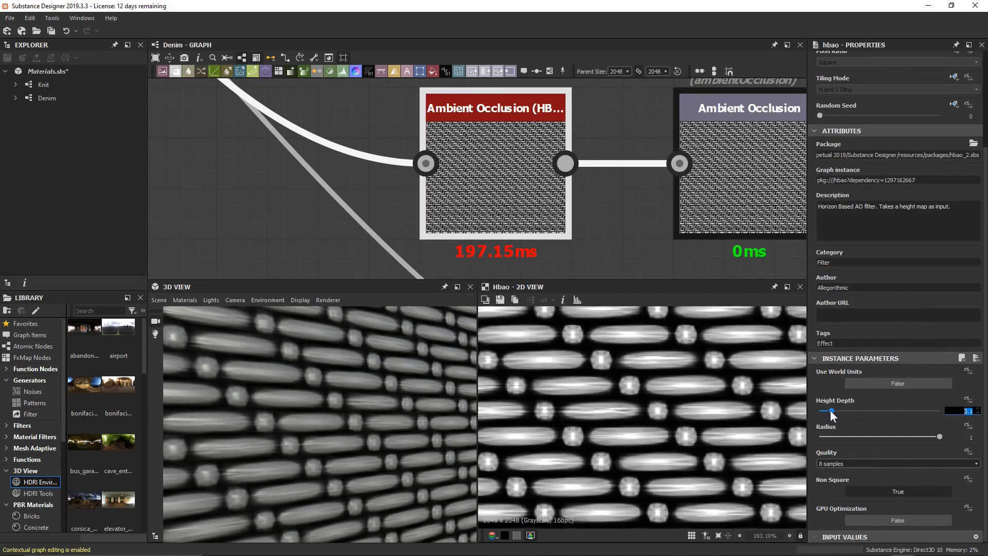
{"action": "type", "text": "0.02"}
{"action": "key", "text": "Return"}
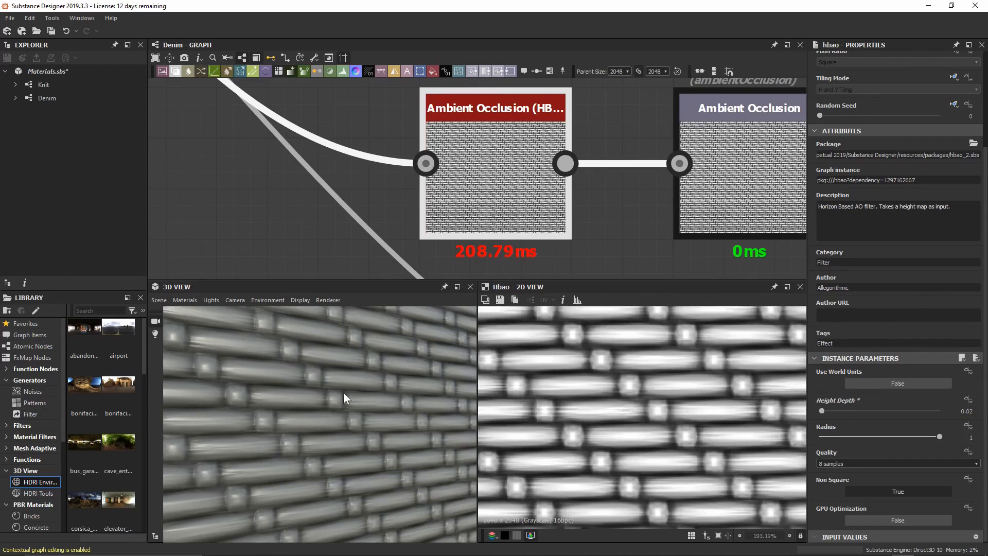
{"action": "left_click_drag", "start_coordinate": [343, 391], "coordinate": [323, 431]}
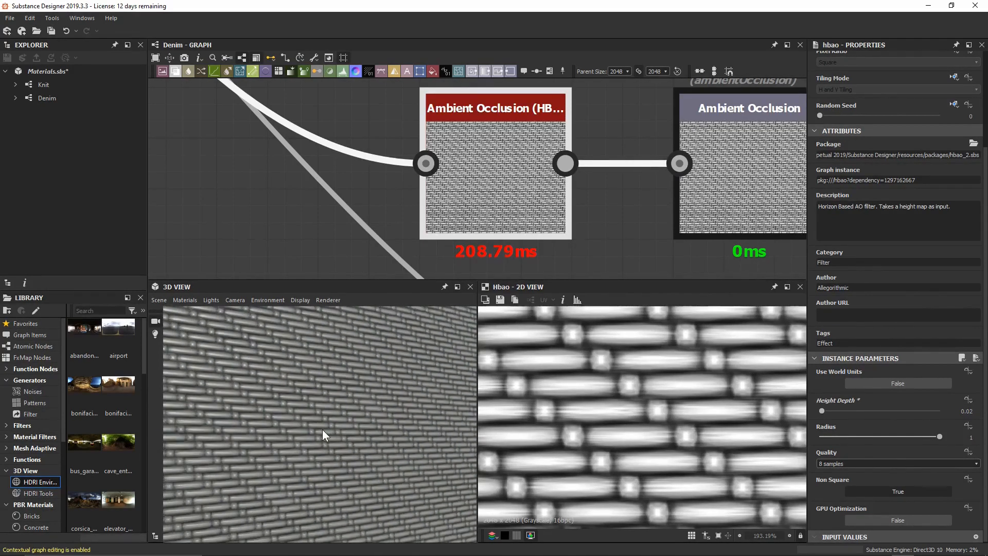
{"action": "mouse_move", "coordinate": [337, 476]}
{"action": "left_mouse_down"}
{"action": "mouse_move", "coordinate": [351, 478]}
{"action": "mouse_move", "coordinate": [333, 475]}
{"action": "left_mouse_up"}
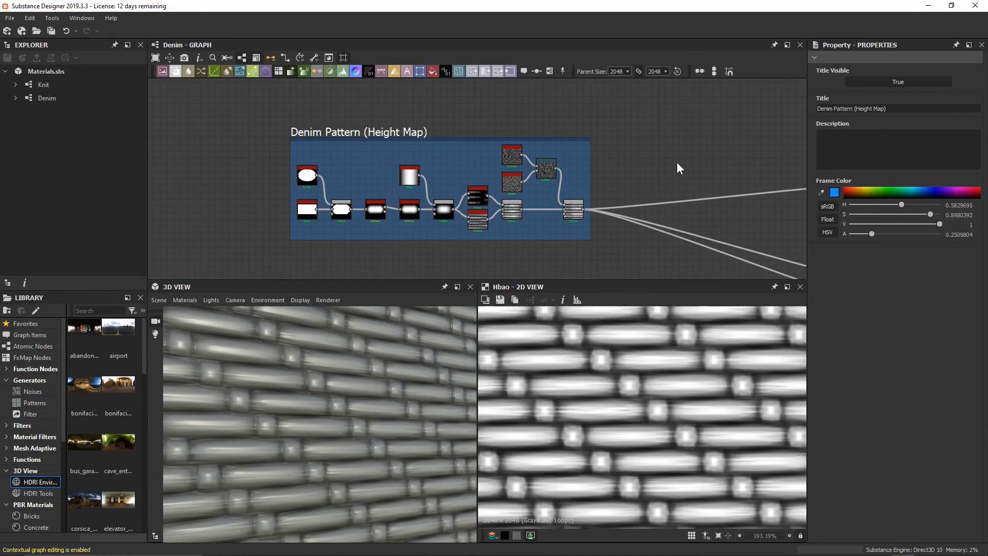
Pan the graph over to the Uniform Color and Base Color output nodes.
{"action": "middle_click_drag", "start_coordinate": [788, 128], "coordinate": [422, 182]}
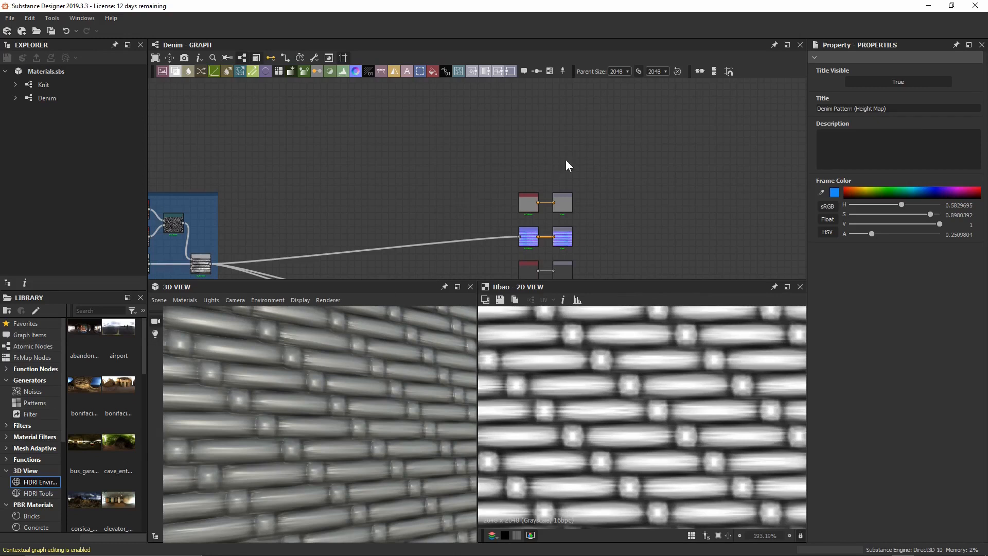
Rearrange the Uniform Color and Base Color nodes, moving Uniform Color far left.
{"action": "scroll", "coordinate": [566, 163], "scroll_direction": "up", "scroll_amount": 4}
{"action": "middle_click_drag", "start_coordinate": [448, 202], "coordinate": [489, 195]}
{"action": "scroll", "coordinate": [489, 195], "scroll_direction": "up", "scroll_amount": 2}
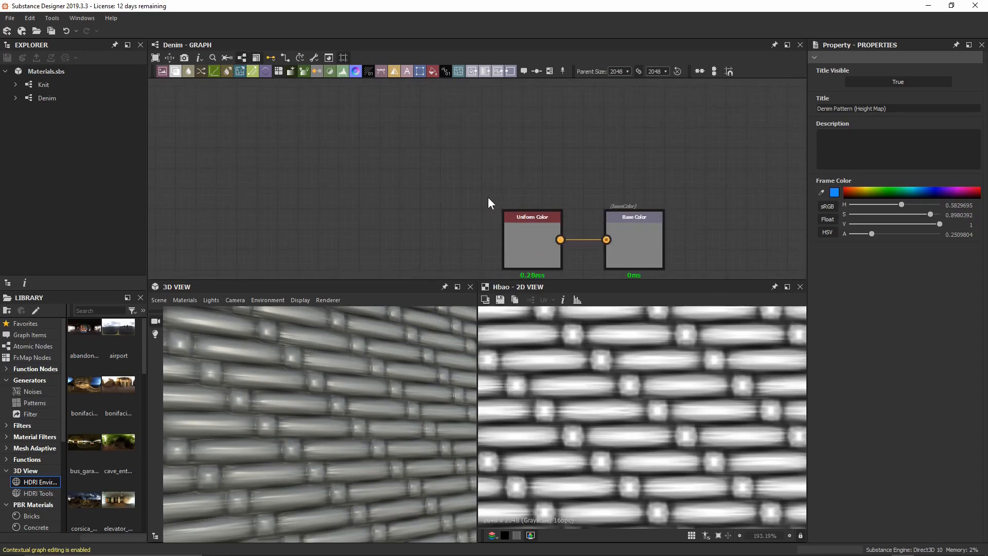
{"action": "left_click_drag", "start_coordinate": [649, 252], "coordinate": [648, 128]}
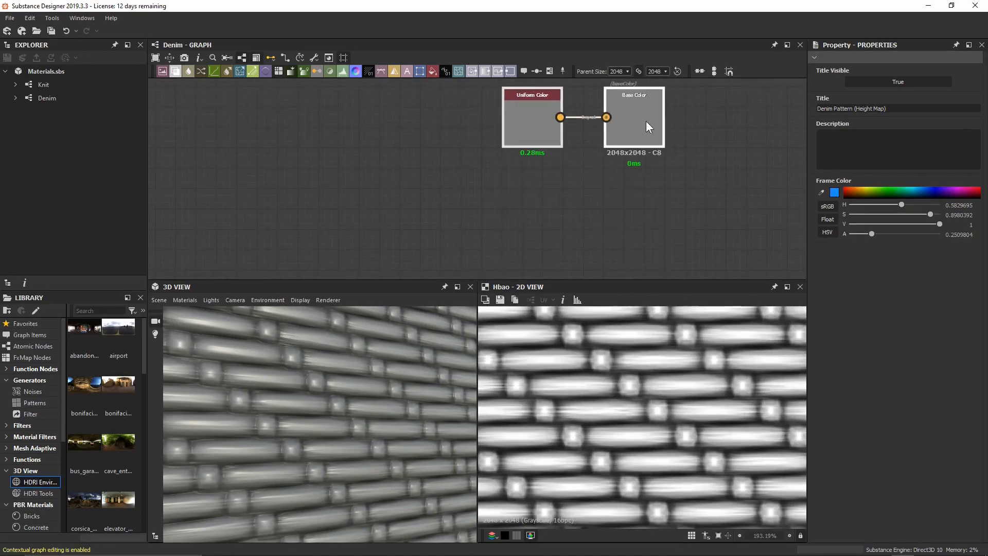
{"action": "middle_click_drag", "start_coordinate": [477, 153], "coordinate": [471, 242]}
{"action": "left_click", "coordinate": [470, 243]}
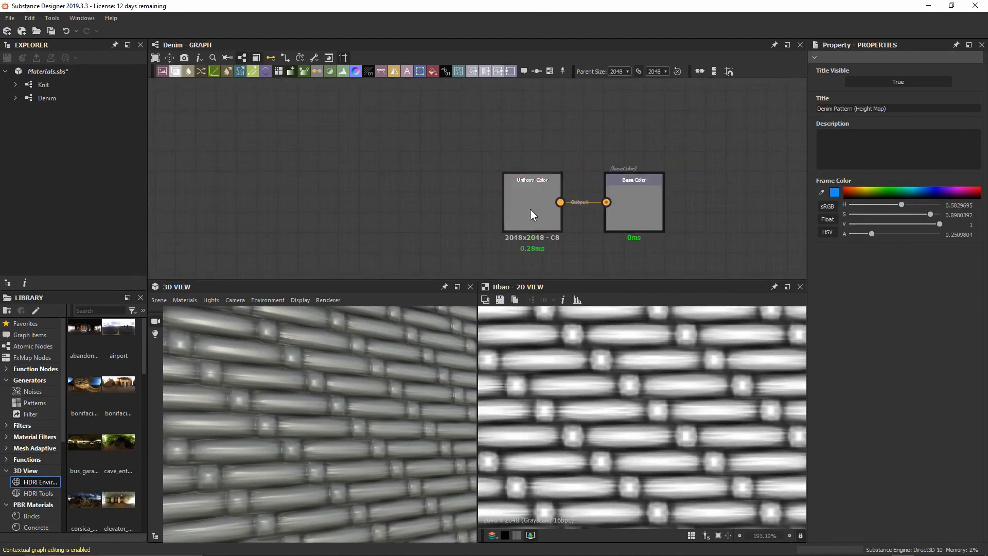
{"action": "left_click_drag", "start_coordinate": [530, 209], "coordinate": [264, 208]}
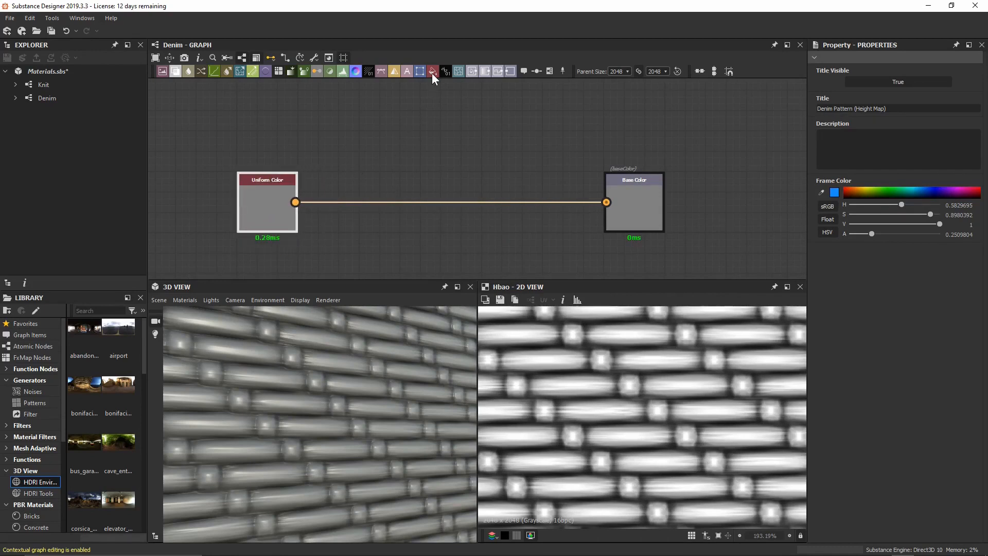
Add a white Uniform Color above, and make the original one denim blue (HSV ≈0.59, 0.34, 0.44).
{"action": "left_click_drag", "start_coordinate": [432, 74], "coordinate": [412, 104]}
{"action": "left_click_drag", "start_coordinate": [382, 135], "coordinate": [382, 135]}
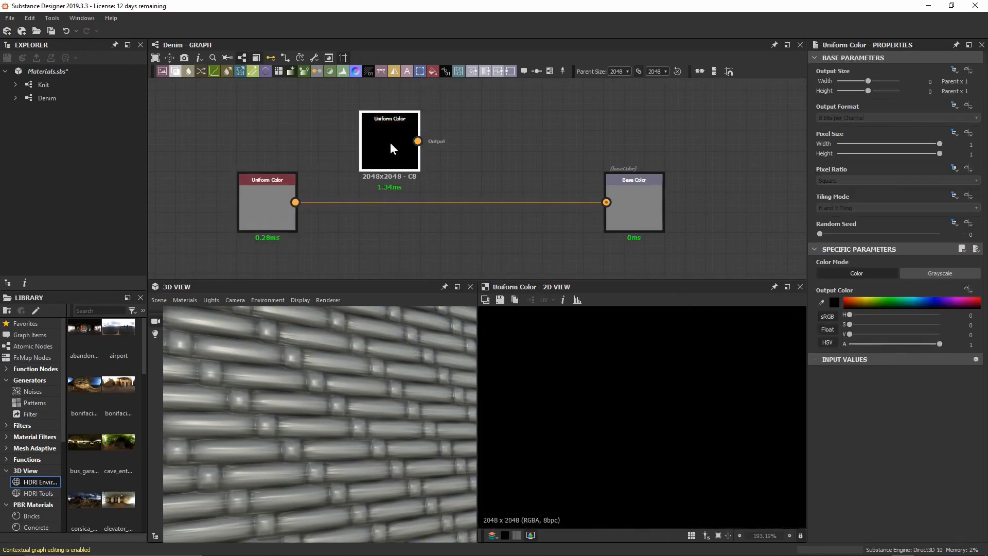
{"action": "middle_click_drag", "start_coordinate": [503, 110], "coordinate": [524, 141]}
{"action": "left_click_drag", "start_coordinate": [403, 181], "coordinate": [279, 161]}
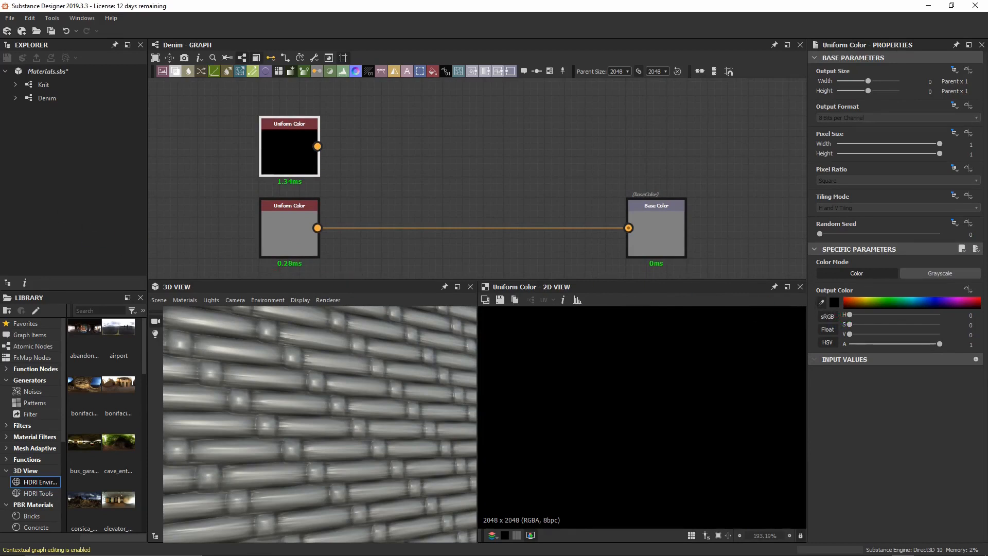
{"action": "left_click_drag", "start_coordinate": [849, 334], "coordinate": [940, 335]}
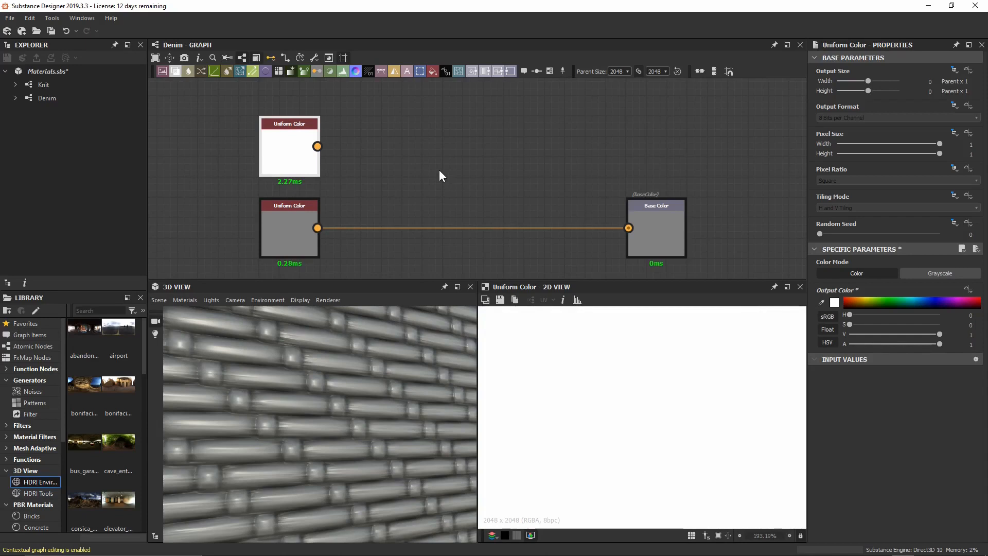
{"action": "left_click", "coordinate": [273, 224]}
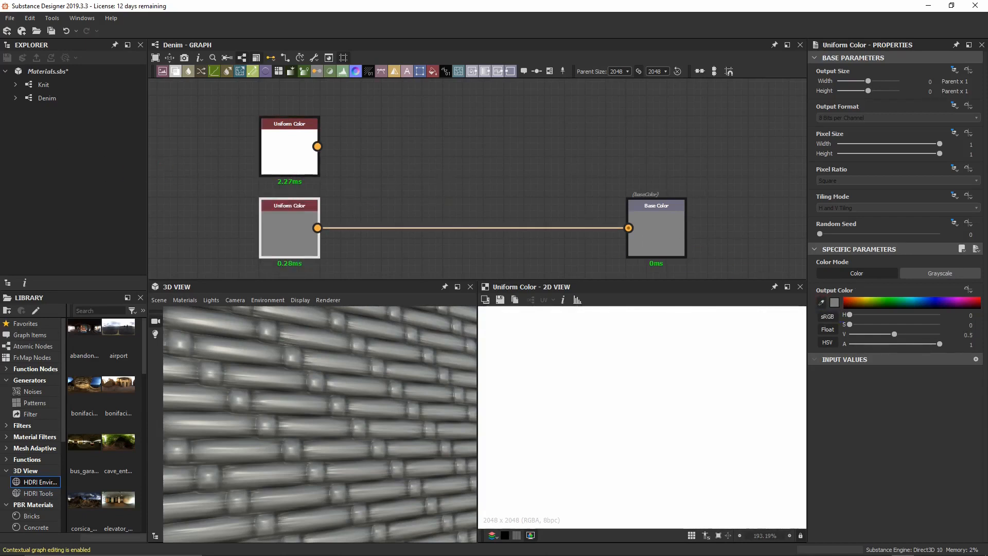
{"action": "left_click", "coordinate": [458, 151]}
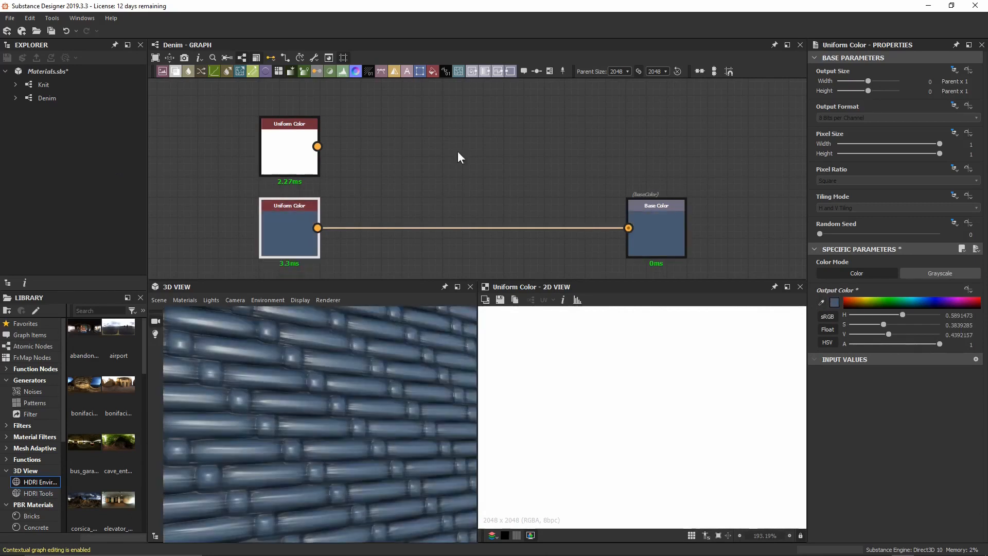
Add a Blend node with the white color as Foreground and the denim blue as Background.
{"action": "left_click", "coordinate": [416, 165]}
{"action": "key", "text": "space"}
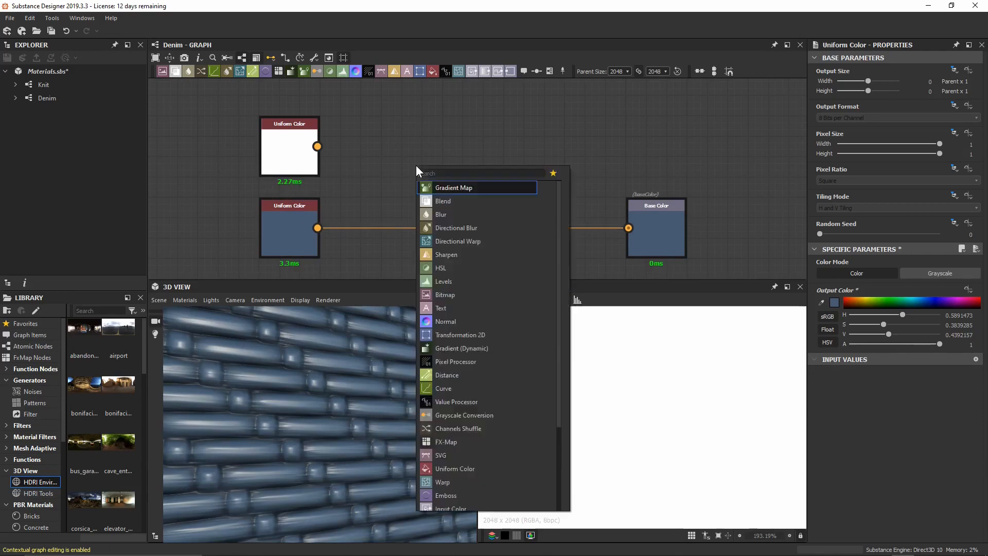
{"action": "type", "text": "blen"}
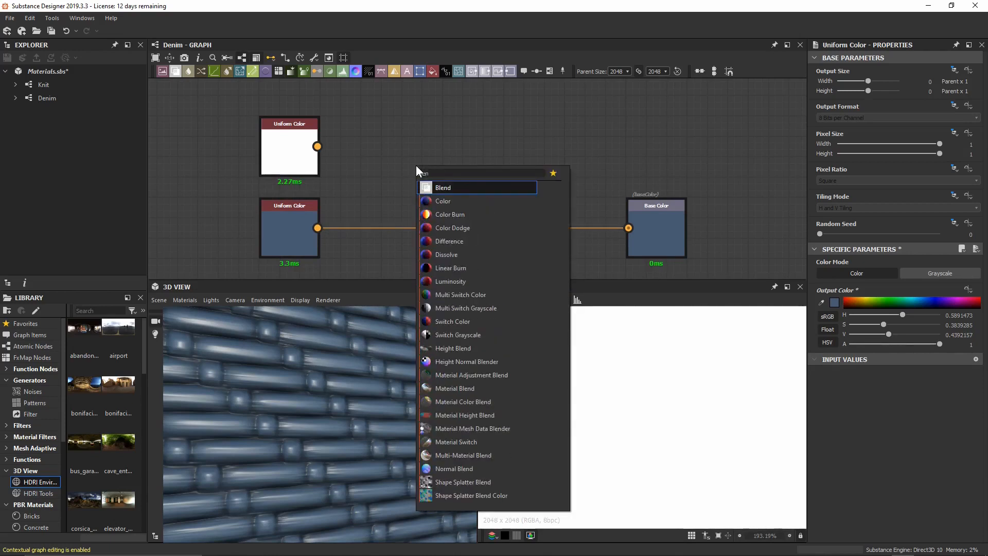
{"action": "key", "text": "Return"}
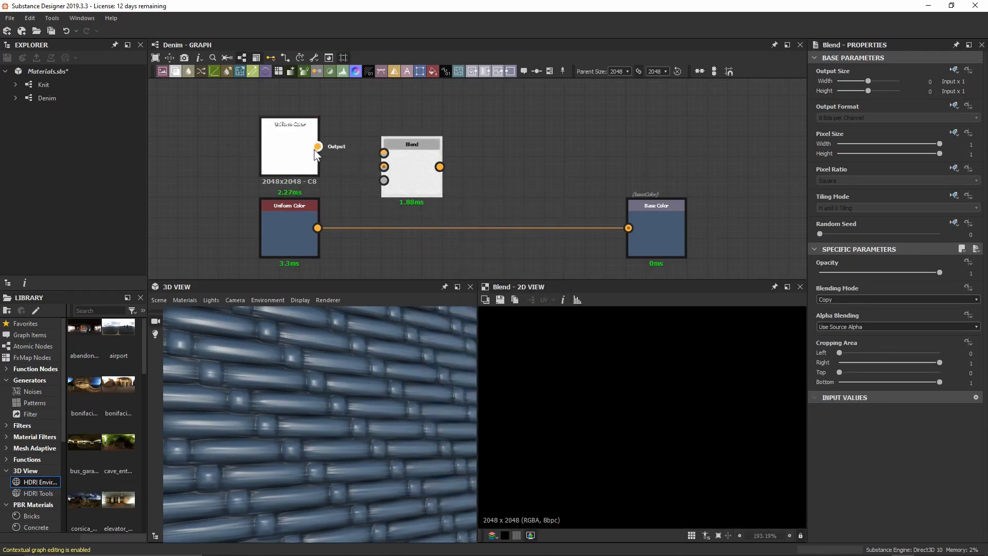
{"action": "left_click_drag", "start_coordinate": [369, 140], "coordinate": [384, 152]}
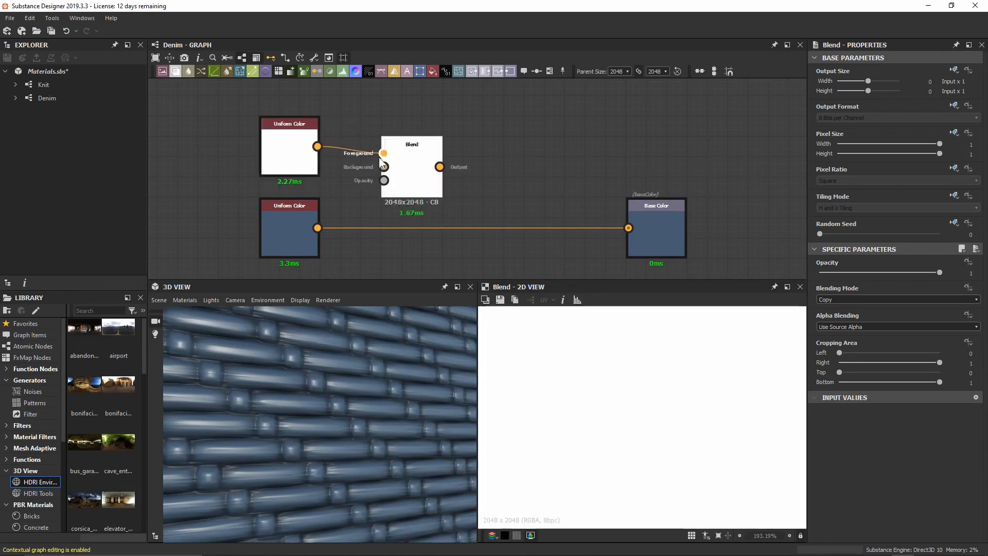
{"action": "left_click_drag", "start_coordinate": [333, 186], "coordinate": [647, 227]}
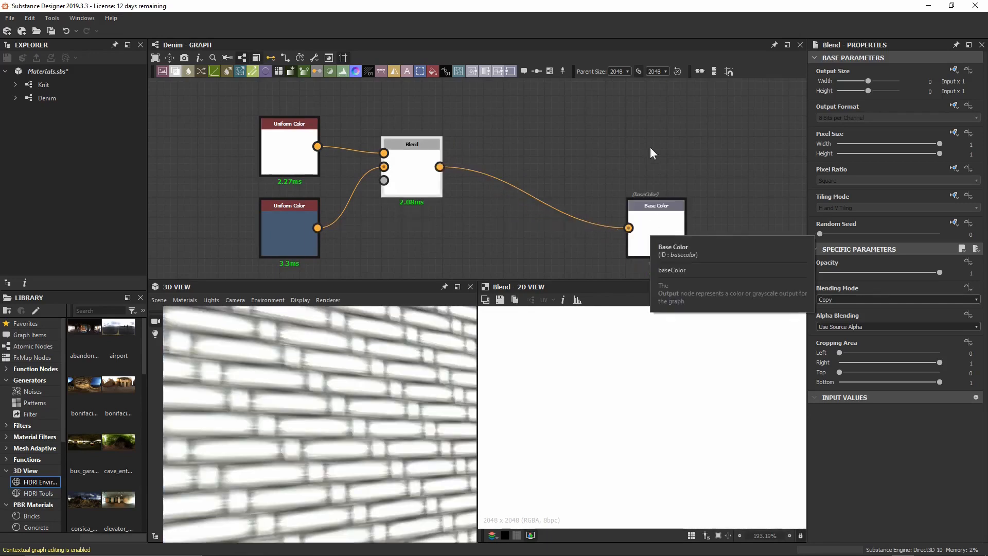
Line the Blend node up with the blue Uniform Color and recentre the graph around it.
{"action": "left_click_drag", "start_coordinate": [425, 177], "coordinate": [423, 238]}
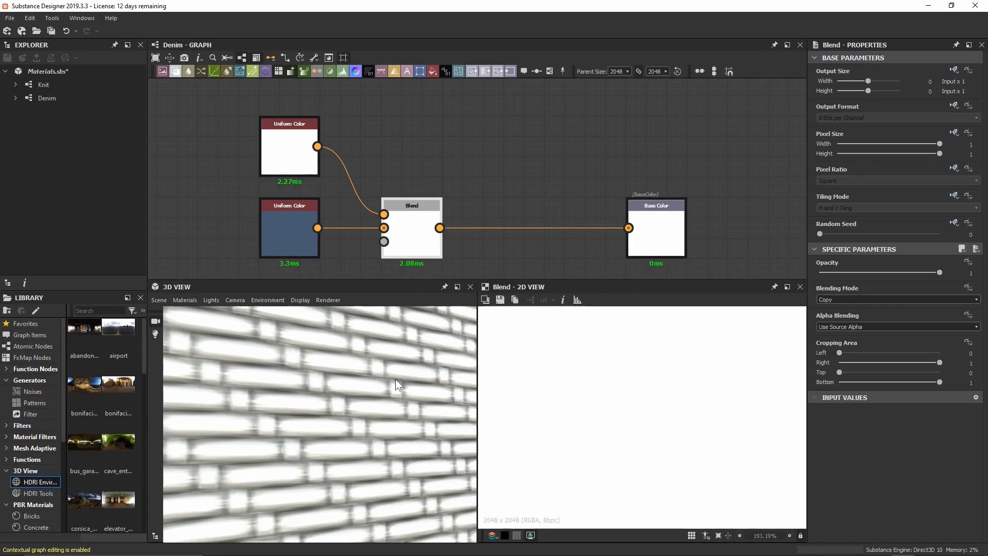
{"action": "middle_click_drag", "start_coordinate": [358, 234], "coordinate": [414, 199]}
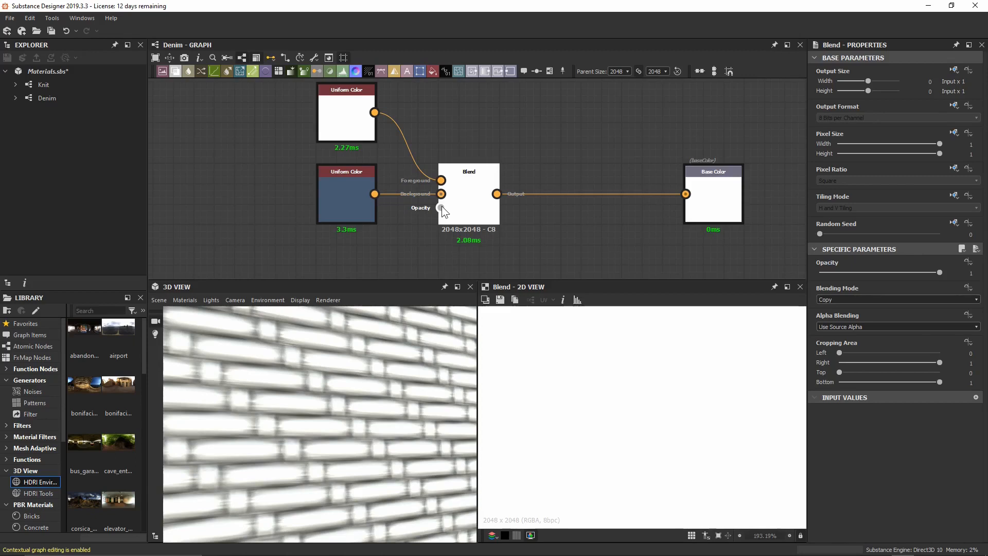
{"action": "scroll", "coordinate": [441, 206], "scroll_direction": "down", "scroll_amount": 4}
Bring the Tile Generator nodes into view and preview the Tile Generator output.
{"action": "middle_click_drag", "start_coordinate": [254, 242], "coordinate": [643, 140]}
{"action": "middle_click_drag", "start_coordinate": [495, 194], "coordinate": [627, 156]}
{"action": "scroll", "coordinate": [424, 191], "scroll_direction": "up", "scroll_amount": 3}
{"action": "double_click", "coordinate": [439, 170]}
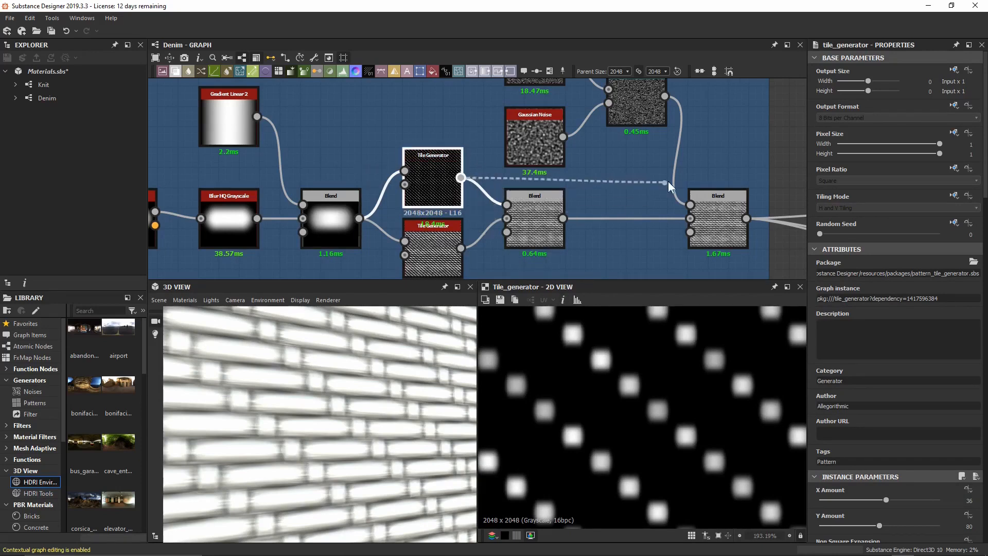
Plug the tile mask into the Blend's Opacity input and preview the blended result.
{"action": "scroll", "coordinate": [671, 182], "scroll_direction": "down", "scroll_amount": 3}
{"action": "middle_click_drag", "start_coordinate": [762, 137], "coordinate": [306, 194]}
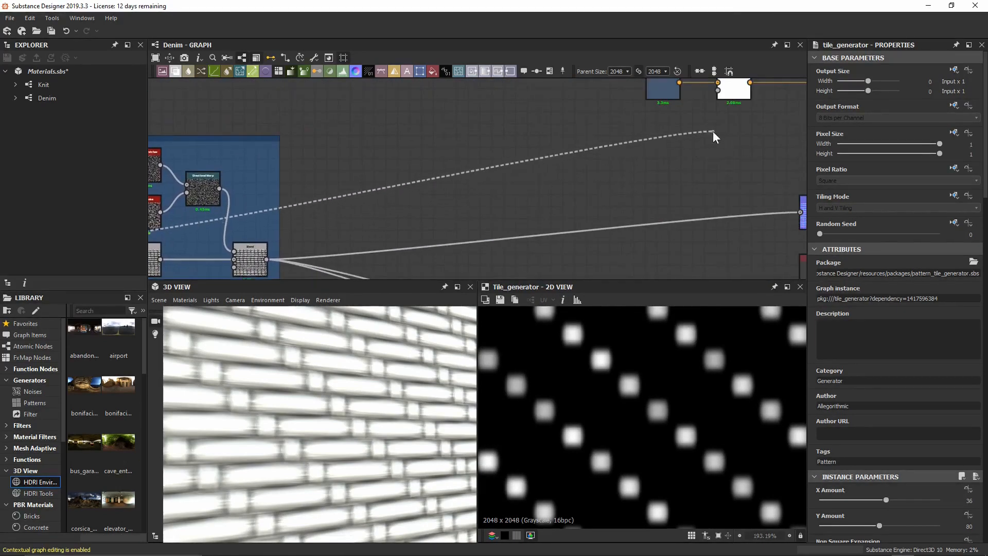
{"action": "middle_click_drag", "start_coordinate": [712, 132], "coordinate": [503, 203]}
{"action": "scroll", "coordinate": [468, 214], "scroll_direction": "up", "scroll_amount": 4}
{"action": "left_click_drag", "start_coordinate": [487, 177], "coordinate": [492, 170]}
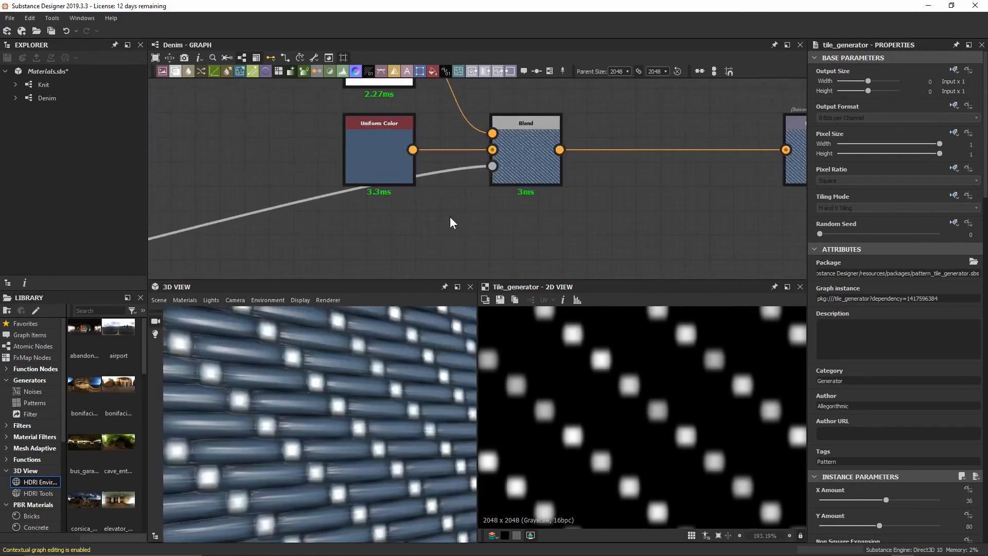
{"action": "double_click", "coordinate": [518, 158]}
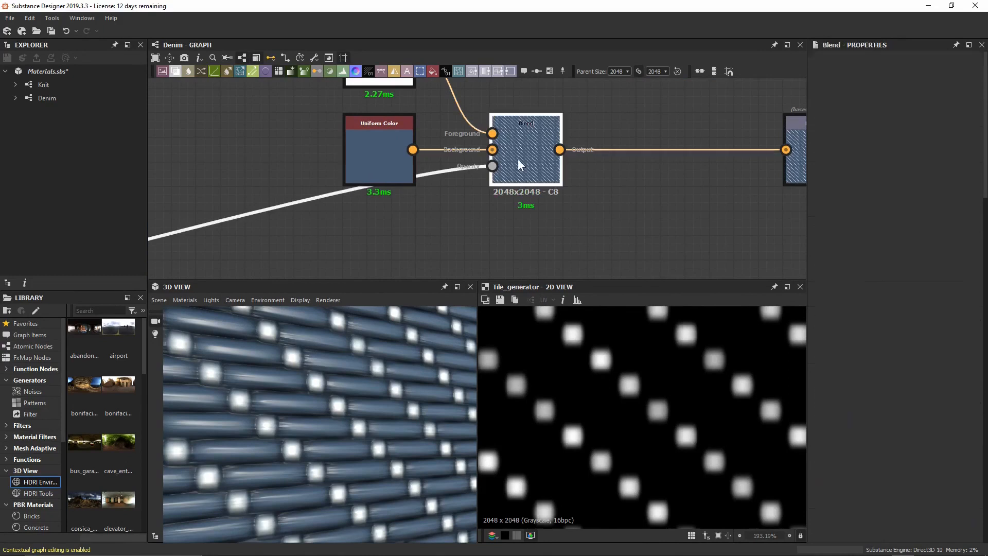
{"action": "scroll", "coordinate": [574, 353], "scroll_direction": "up", "scroll_amount": 4}
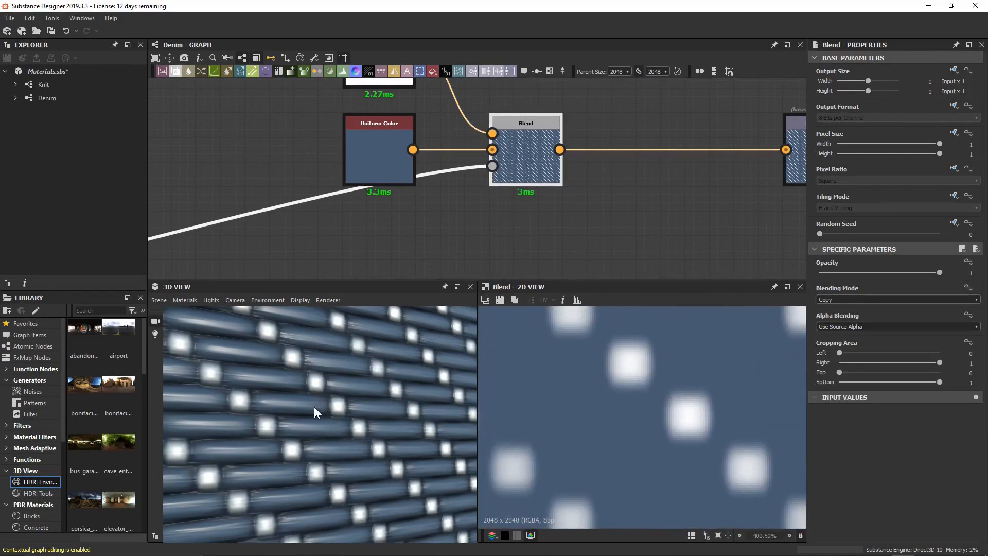
{"action": "scroll", "coordinate": [282, 423], "scroll_direction": "up", "scroll_amount": 5}
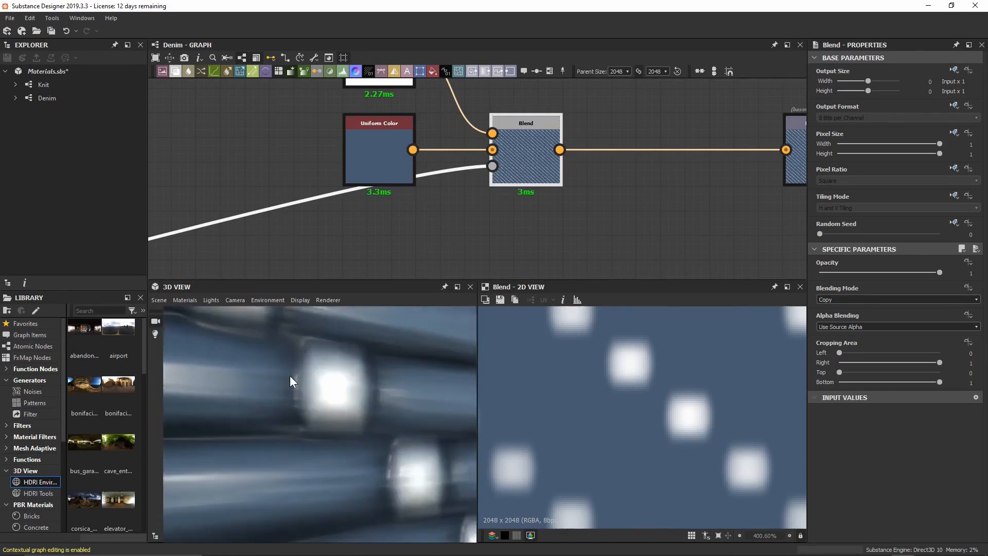
{"action": "scroll", "coordinate": [291, 381], "scroll_direction": "up", "scroll_amount": 2}
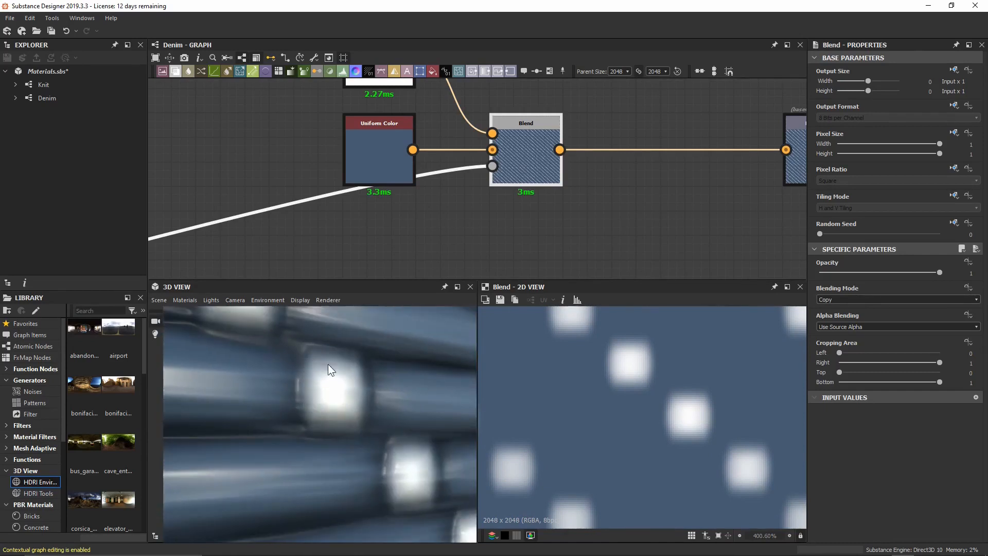
{"action": "left_click", "coordinate": [488, 165]}
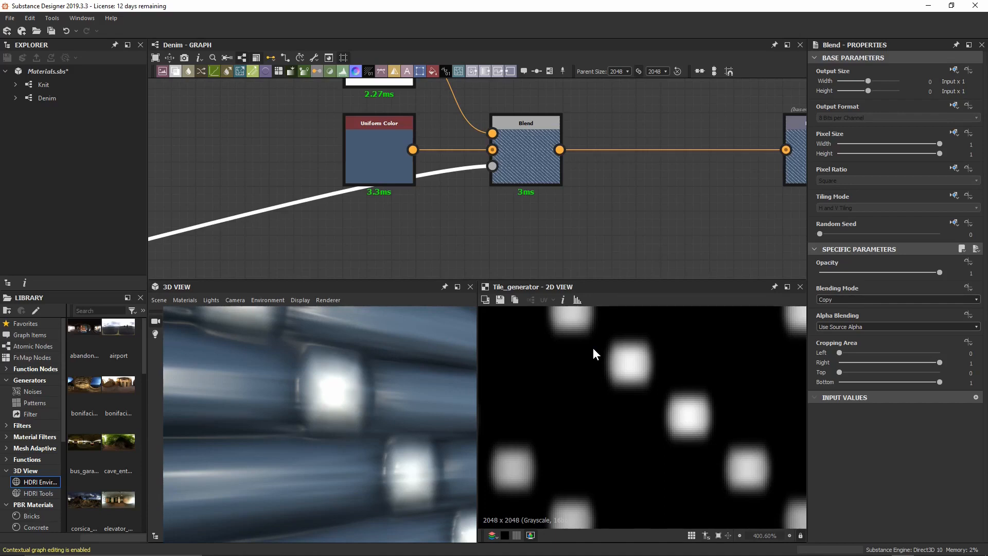
Insert a Histogram Scan node on the tile mask wire feeding the Blend opacity.
{"action": "scroll", "coordinate": [257, 149], "scroll_direction": "down", "scroll_amount": 3}
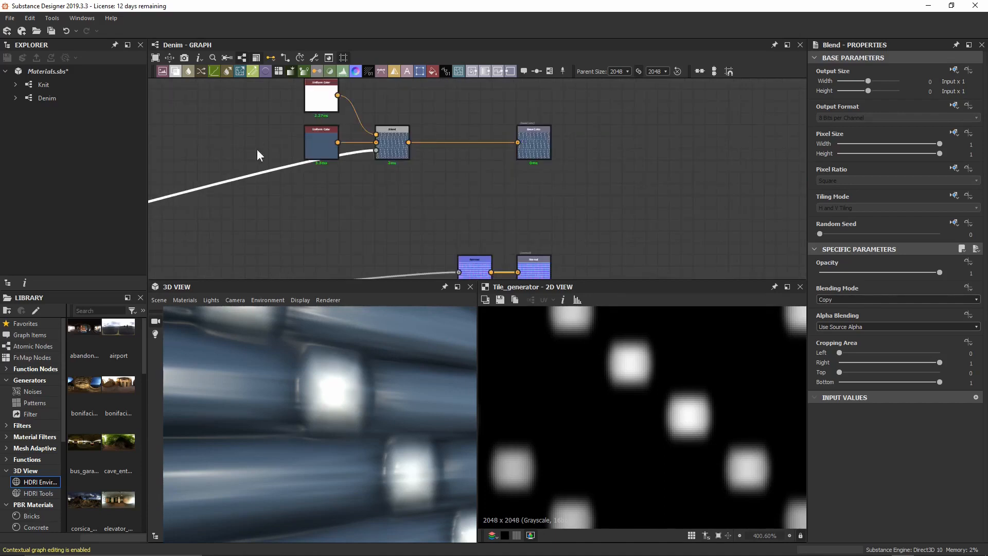
{"action": "middle_click_drag", "start_coordinate": [225, 220], "coordinate": [525, 173]}
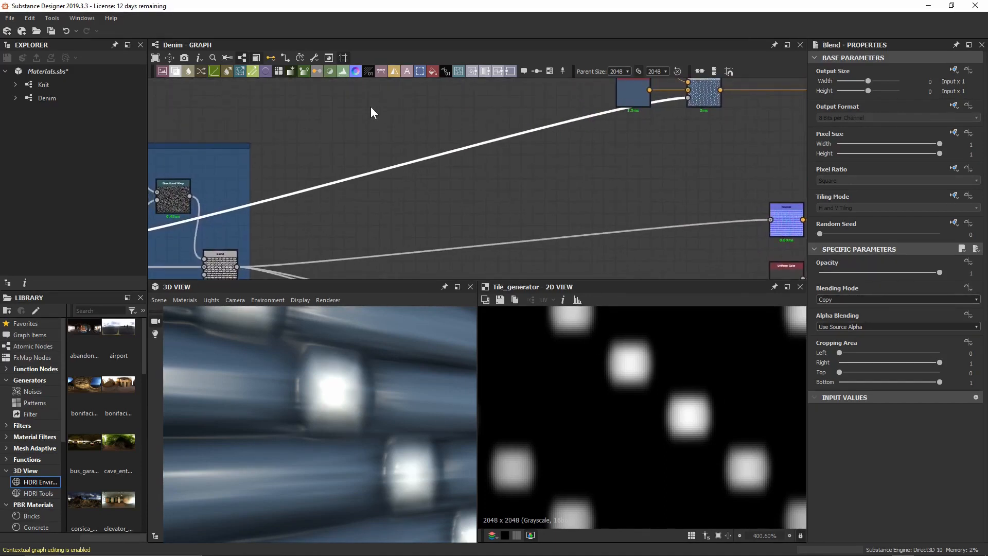
{"action": "left_click_drag", "start_coordinate": [371, 107], "coordinate": [486, 192]}
{"action": "key", "text": "space"}
{"action": "type", "text": "hist"}
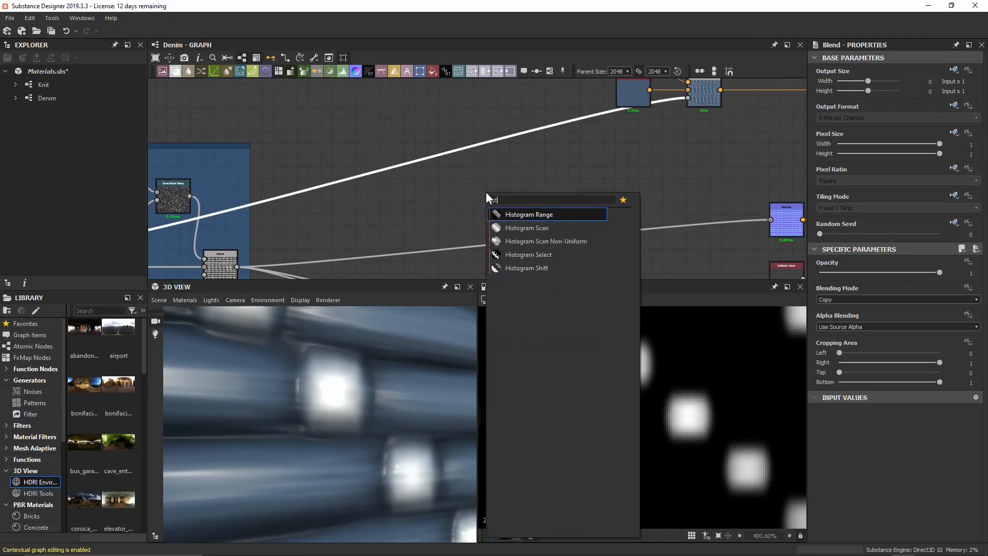
{"action": "type", "text": "ogr"}
{"action": "left_click", "coordinate": [529, 229]}
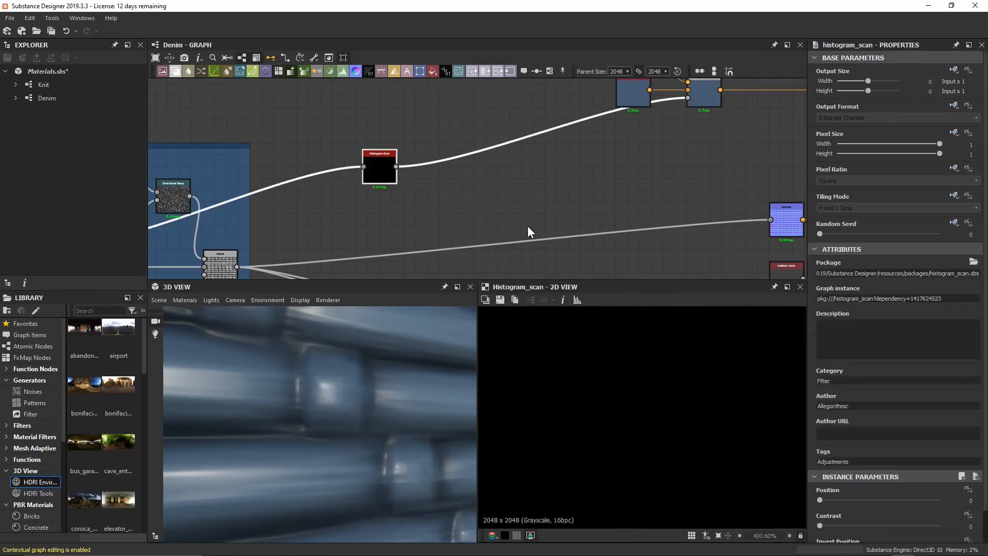
Set the Histogram Scan Position to 0.9 and Contrast to 0.46 for crisp white blobs.
{"action": "middle_click_drag", "start_coordinate": [366, 192], "coordinate": [521, 177]}
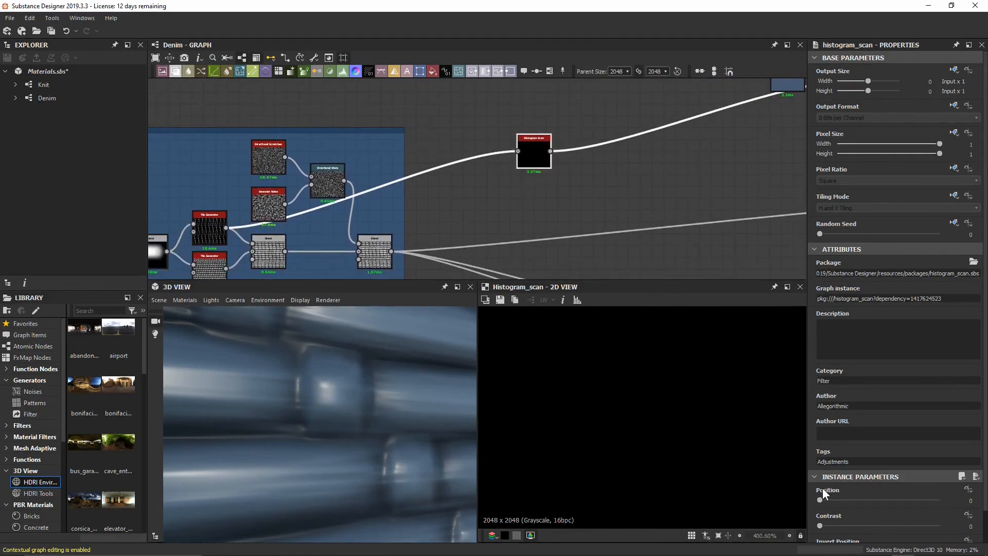
{"action": "scroll", "coordinate": [823, 493], "scroll_direction": "down", "scroll_amount": 2}
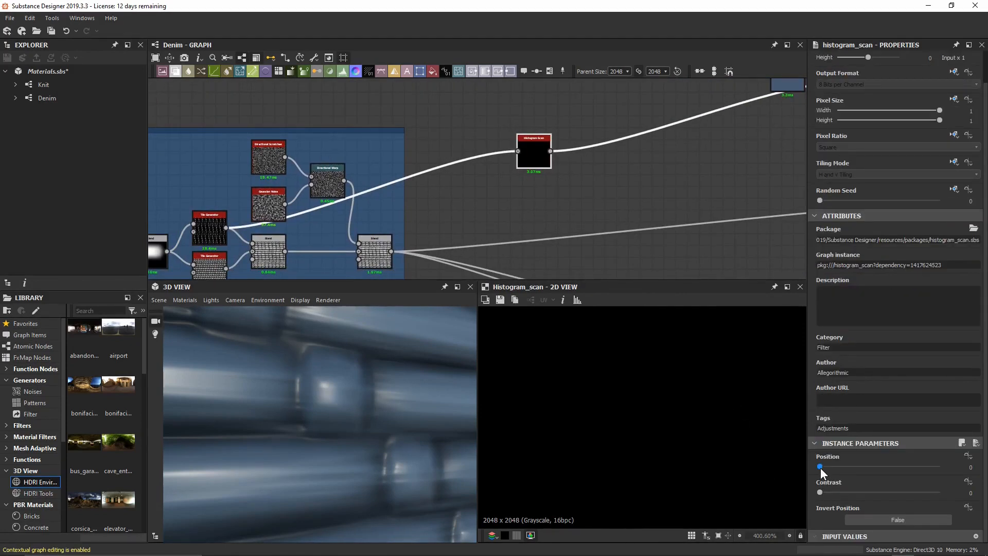
{"action": "left_click_drag", "start_coordinate": [821, 468], "coordinate": [857, 465]}
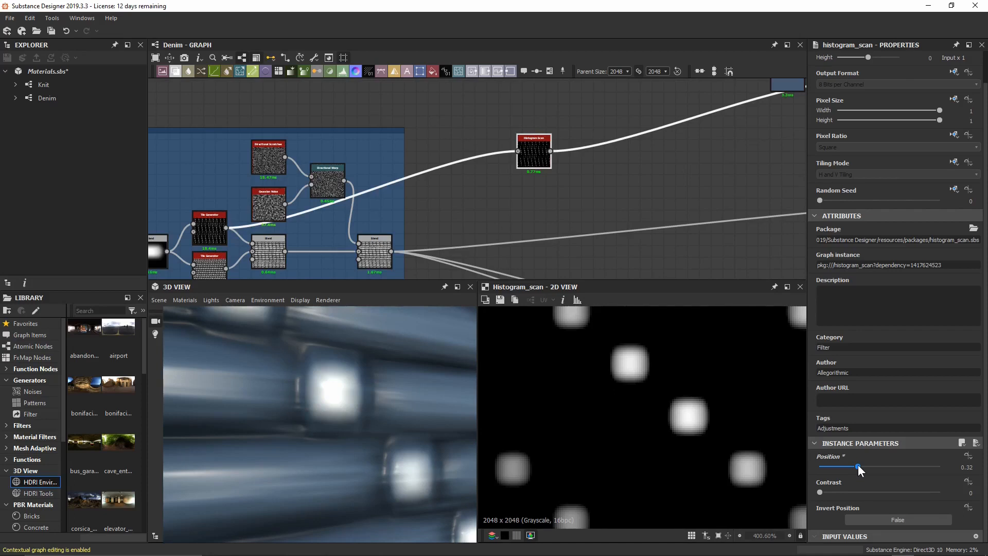
{"action": "left_click_drag", "start_coordinate": [857, 465], "coordinate": [938, 465]}
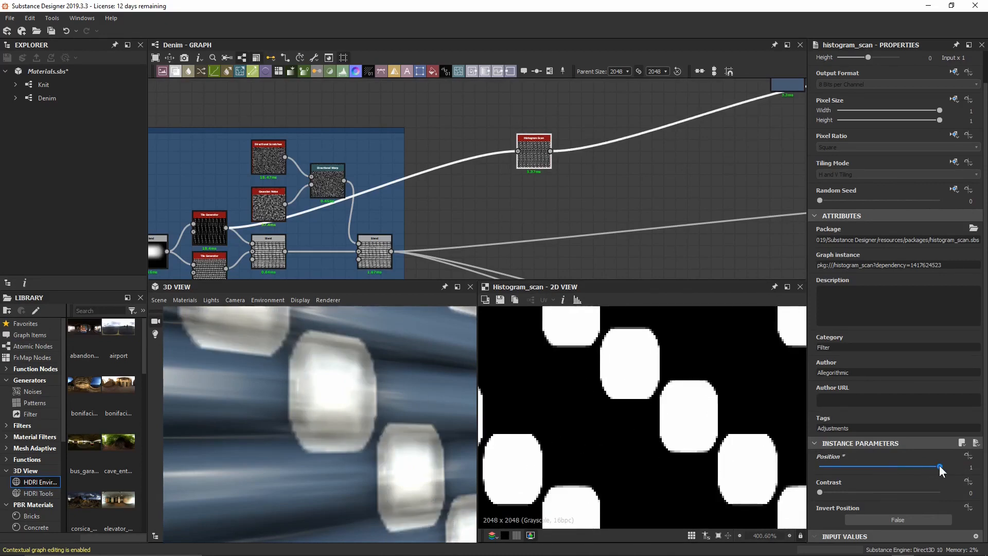
{"action": "left_click_drag", "start_coordinate": [939, 465], "coordinate": [935, 465]}
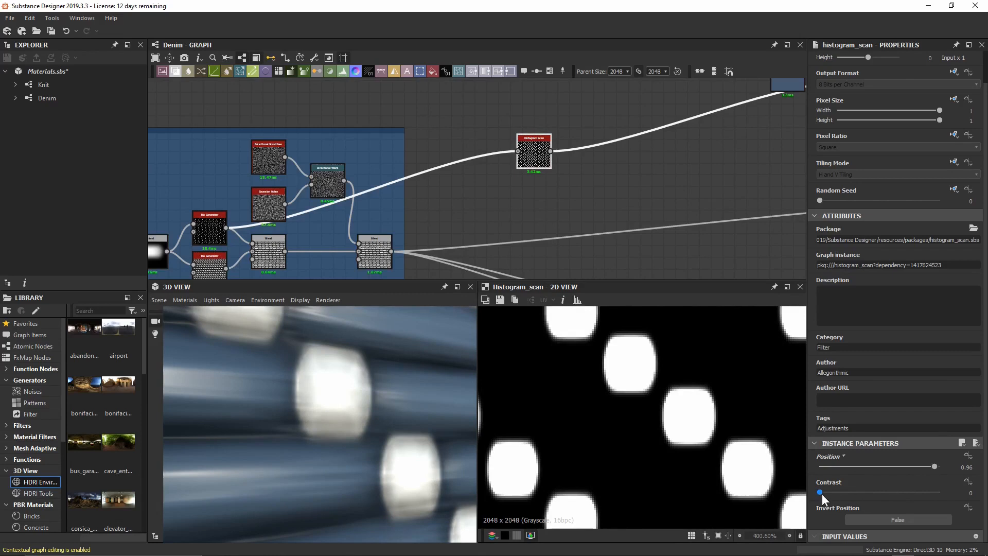
{"action": "left_click_drag", "start_coordinate": [823, 494], "coordinate": [876, 471]}
{"action": "left_click", "coordinate": [926, 466]}
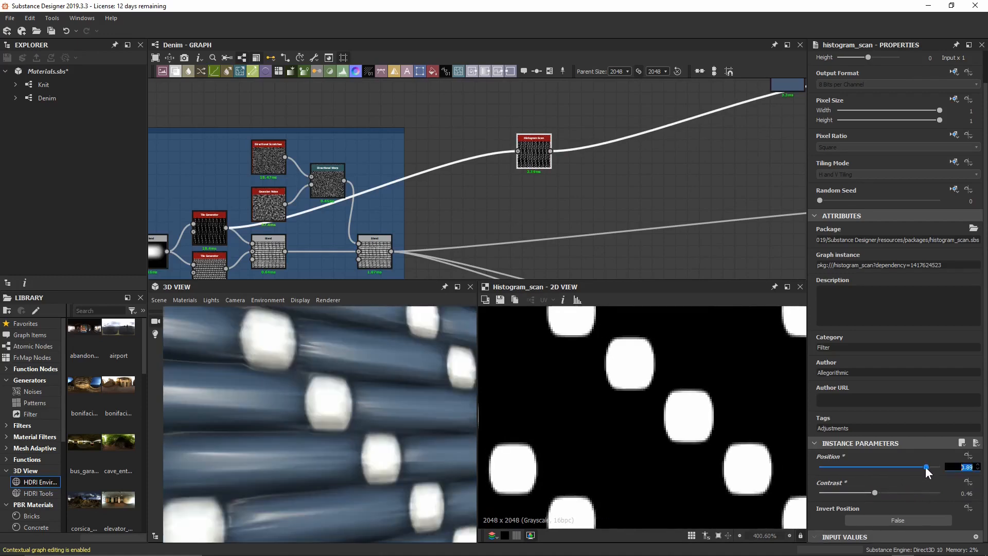
{"action": "type", "text": "0.9"}
{"action": "key", "text": "Return"}
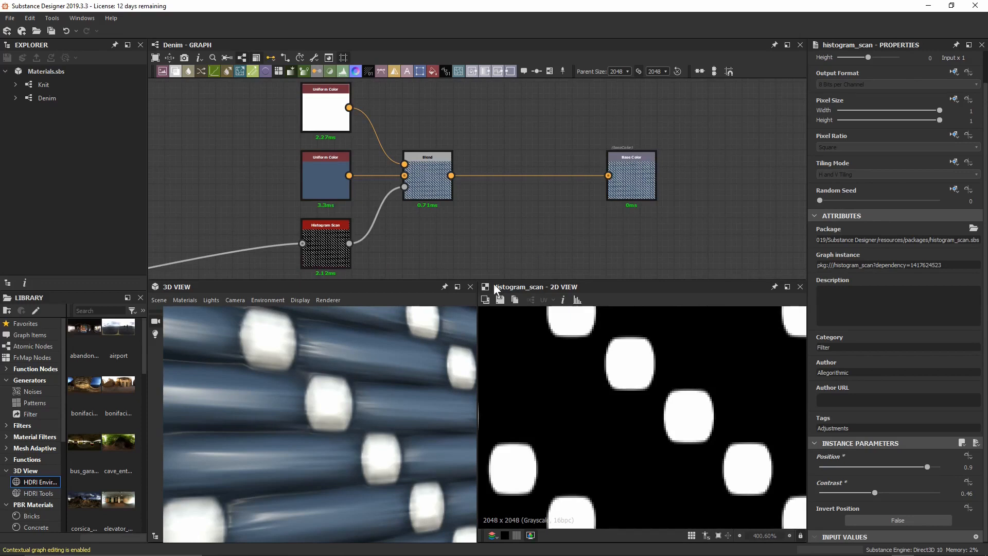
Zoom the 3D preview on the weave and move the Base Color output node further right.
{"action": "right_click_drag", "start_coordinate": [409, 325], "coordinate": [408, 387]}
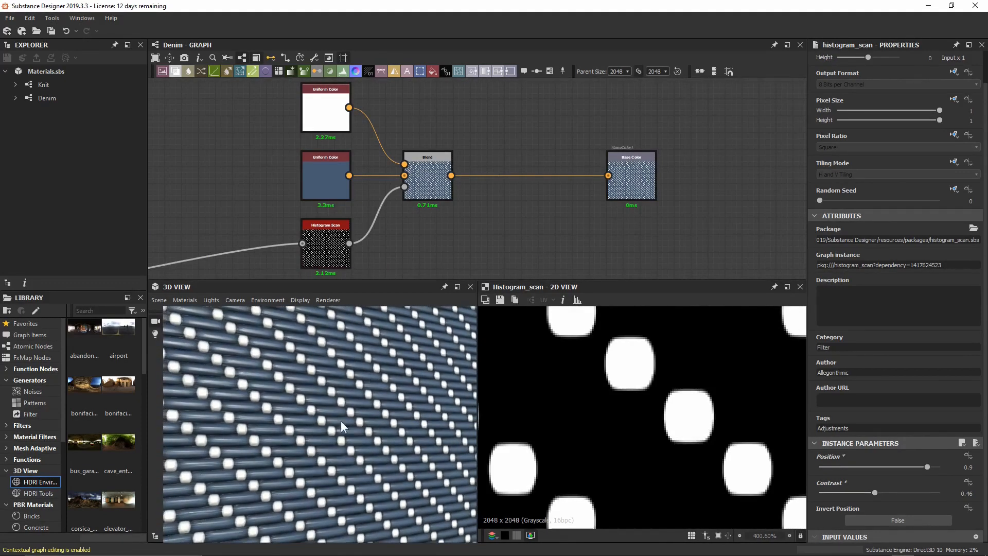
{"action": "right_click_drag", "start_coordinate": [341, 422], "coordinate": [355, 353]}
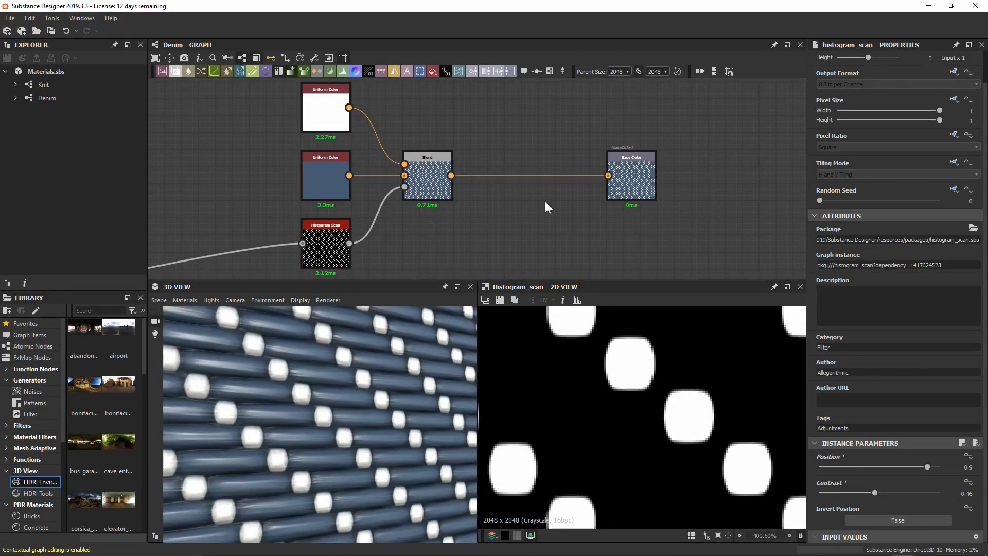
{"action": "left_click_drag", "start_coordinate": [630, 187], "coordinate": [801, 181]}
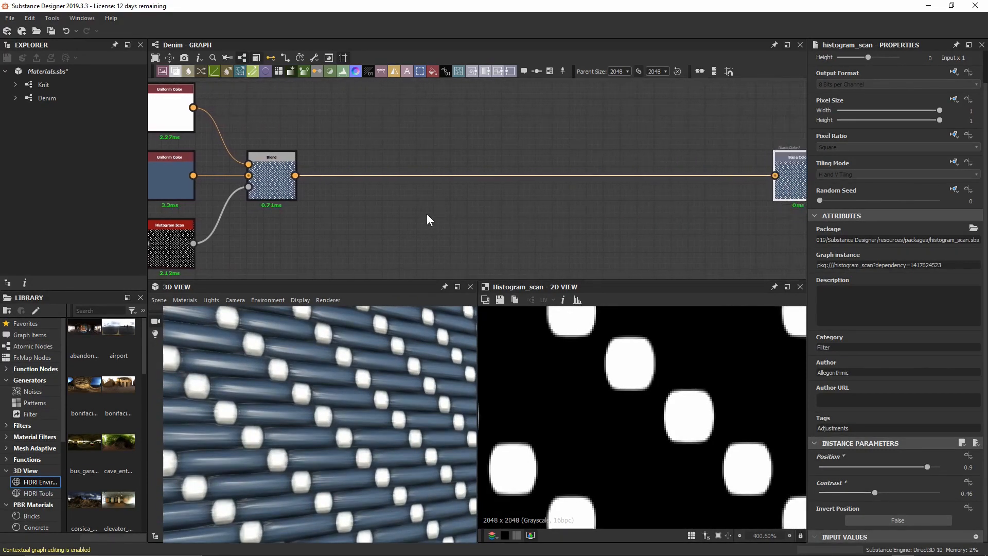
{"action": "middle_click_drag", "start_coordinate": [428, 221], "coordinate": [472, 202]}
Insert a second Blend before Base Color with white Uniform Color as Foreground in Overlay mode.
{"action": "key", "text": "space"}
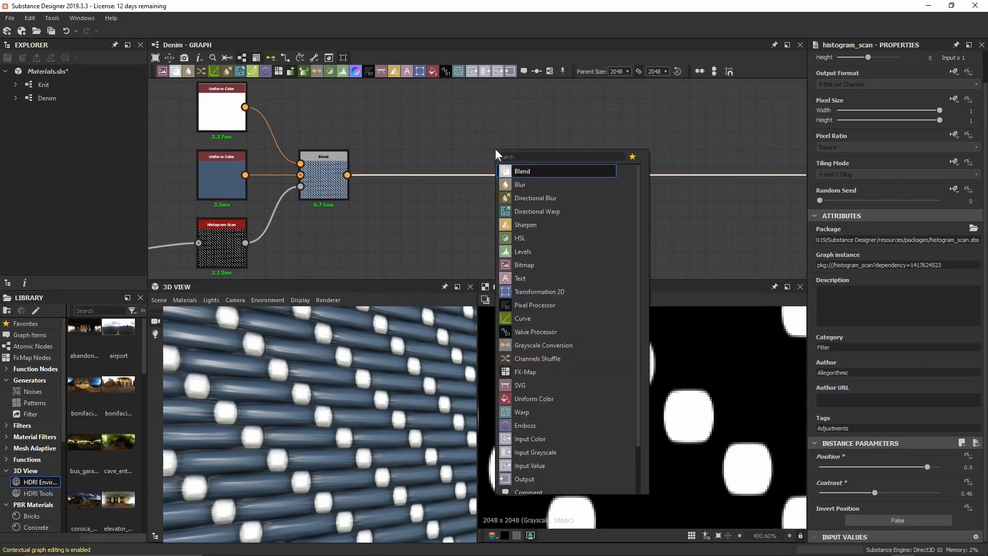
{"action": "key", "text": "Return"}
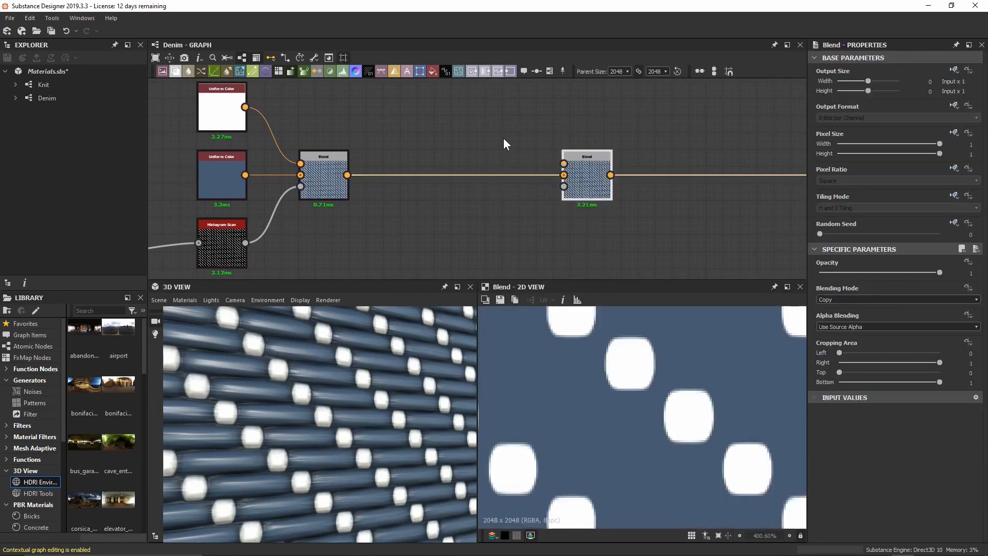
{"action": "left_click_drag", "start_coordinate": [600, 189], "coordinate": [509, 191]}
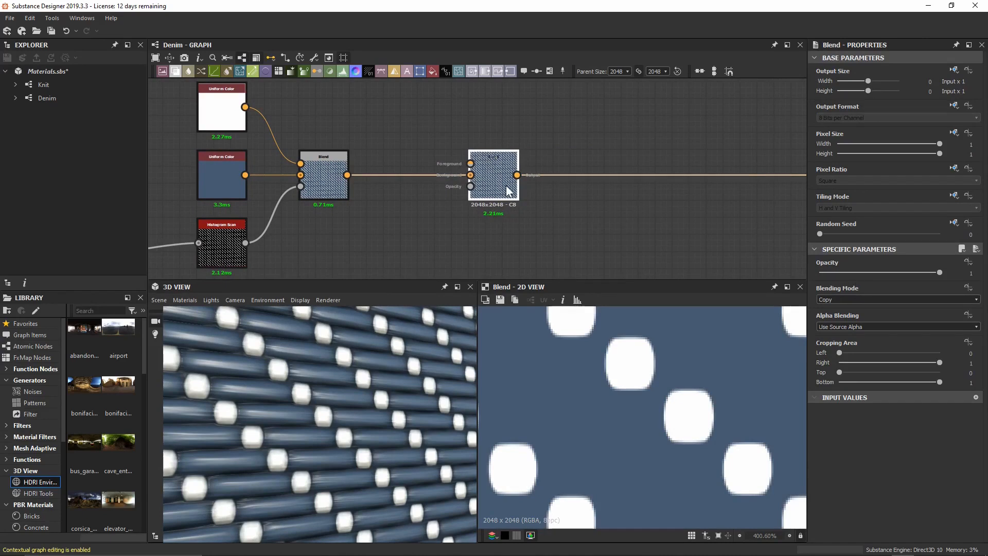
{"action": "scroll", "coordinate": [334, 378], "scroll_direction": "up", "scroll_amount": 3}
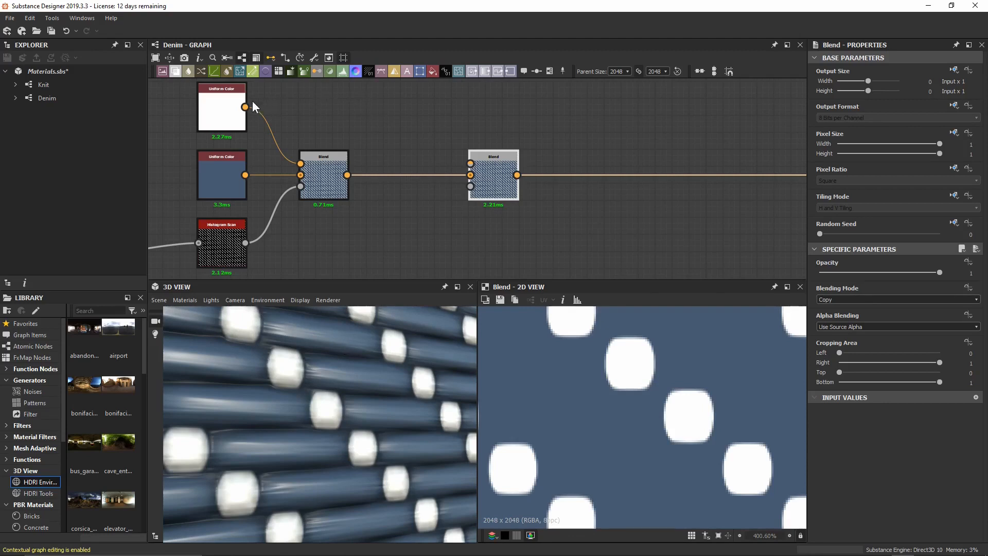
{"action": "left_click_drag", "start_coordinate": [334, 120], "coordinate": [470, 164]}
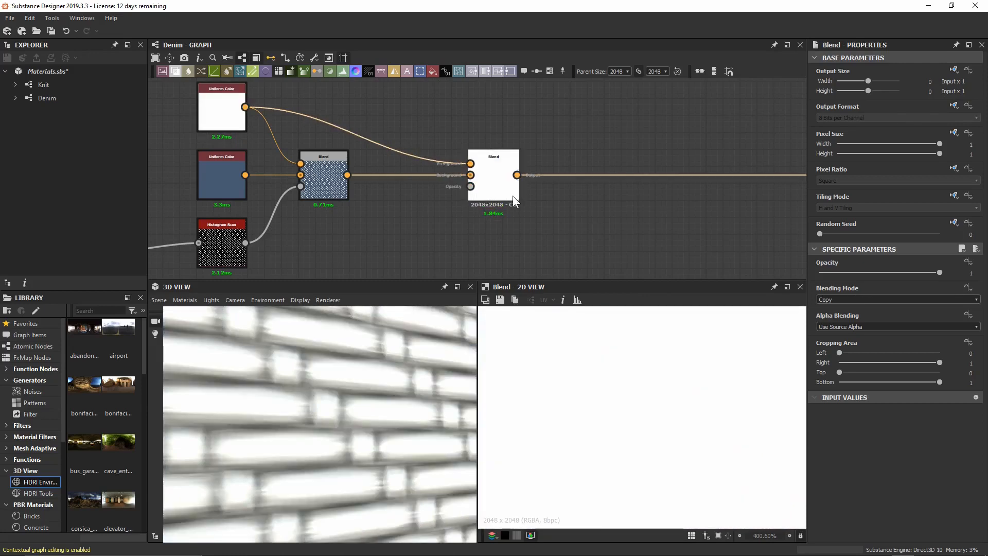
{"action": "left_click", "coordinate": [847, 298]}
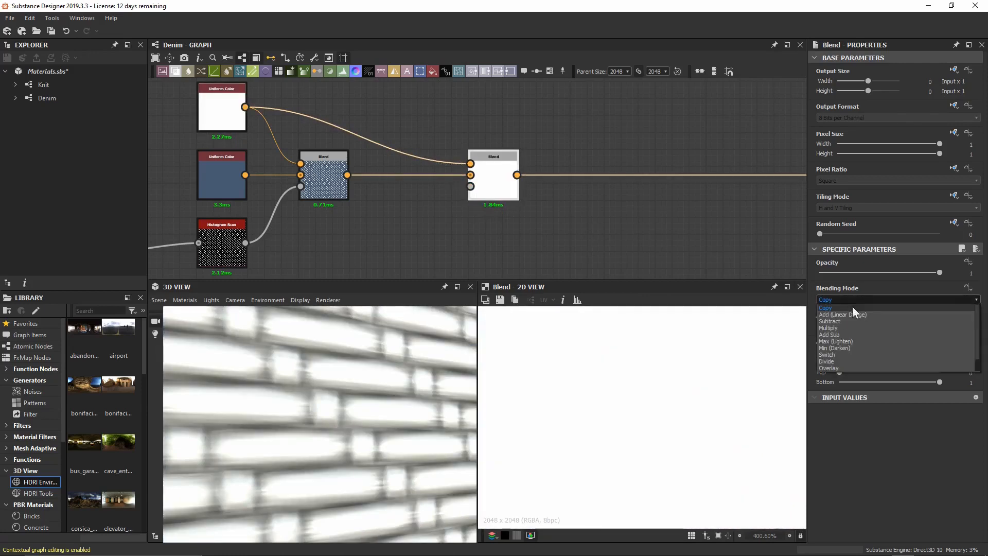
{"action": "left_click", "coordinate": [859, 366]}
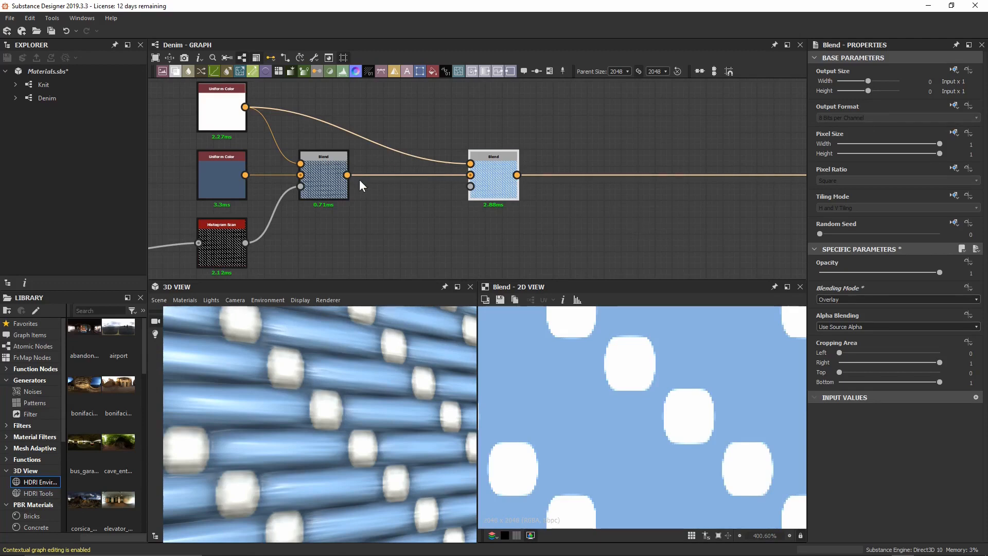
Bring the framed Tile Generator group into view and preview the upper and lower generators.
{"action": "scroll", "coordinate": [359, 179], "scroll_direction": "down", "scroll_amount": 3}
{"action": "middle_click_drag", "start_coordinate": [225, 231], "coordinate": [696, 128]}
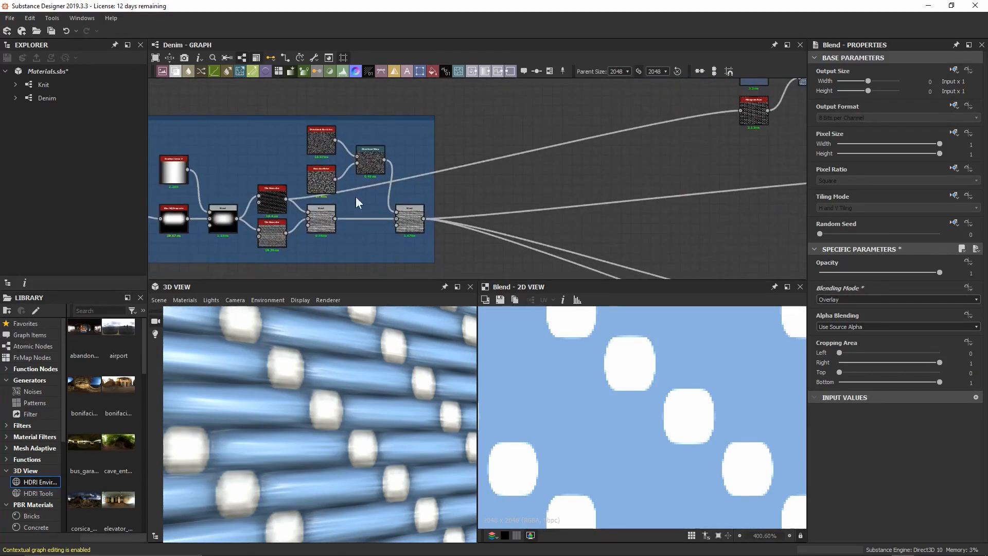
{"action": "scroll", "coordinate": [254, 223], "scroll_direction": "up", "scroll_amount": 4}
{"action": "middle_click_drag", "start_coordinate": [270, 218], "coordinate": [333, 197]}
{"action": "left_click", "coordinate": [348, 161]}
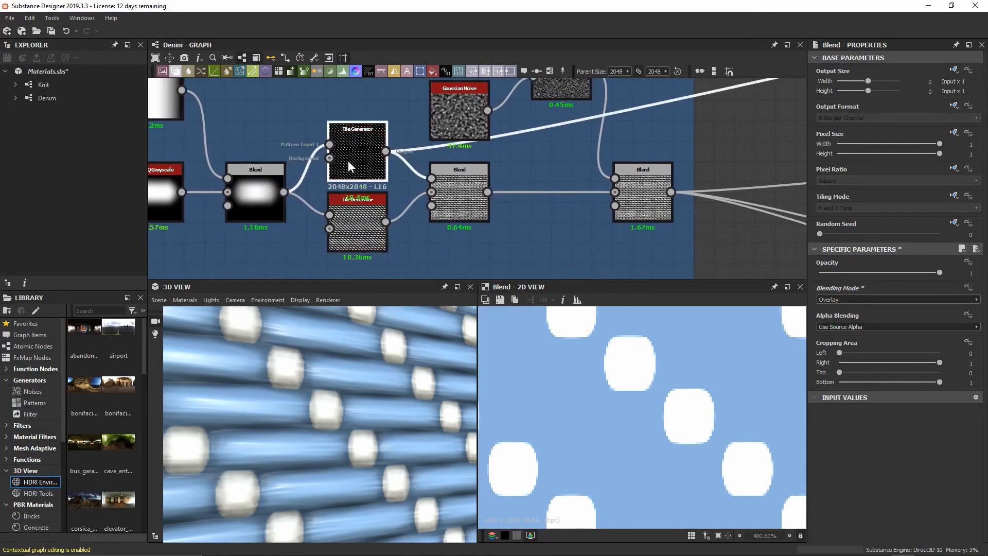
{"action": "double_click", "coordinate": [348, 159]}
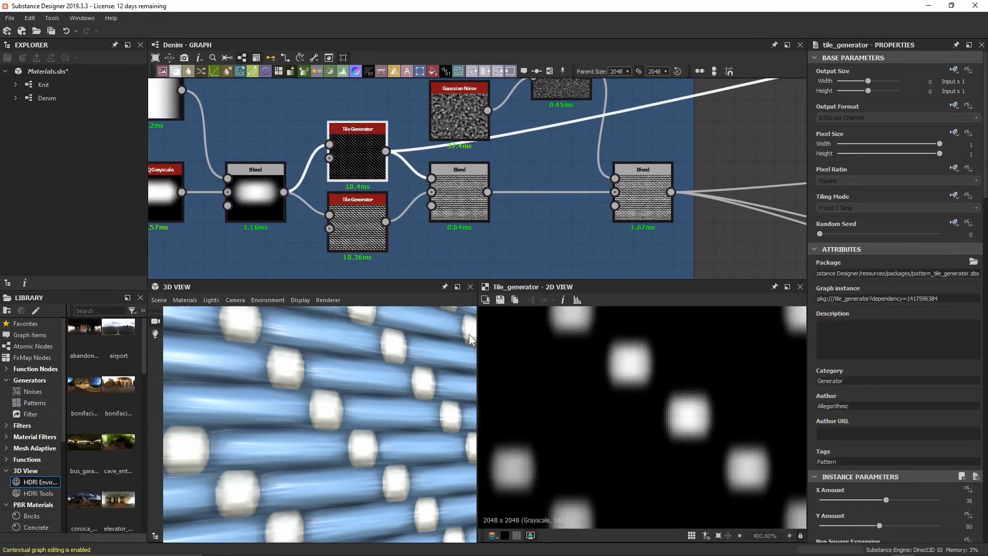
{"action": "double_click", "coordinate": [352, 219]}
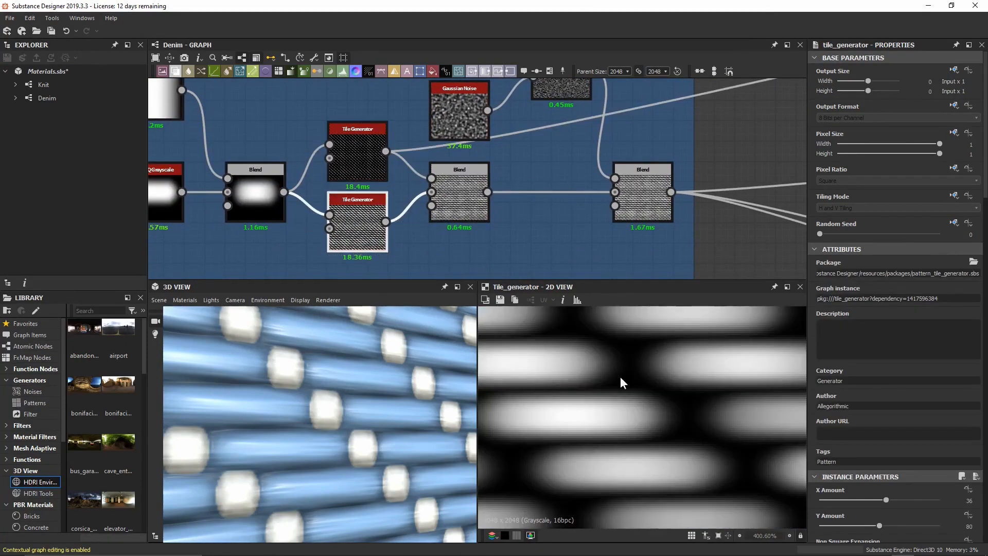
Connect the lower Tile Generator to the second Blend's third input and preview the result.
{"action": "scroll", "coordinate": [626, 217], "scroll_direction": "down", "scroll_amount": 5}
{"action": "middle_click_drag", "start_coordinate": [737, 132], "coordinate": [311, 184]}
{"action": "left_click_drag", "start_coordinate": [422, 210], "coordinate": [613, 142]}
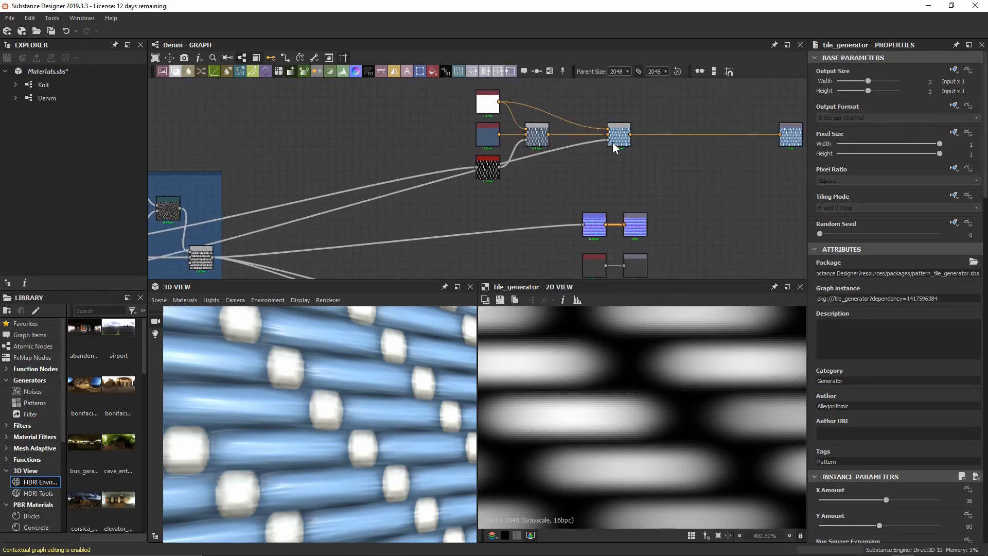
{"action": "double_click", "coordinate": [626, 136]}
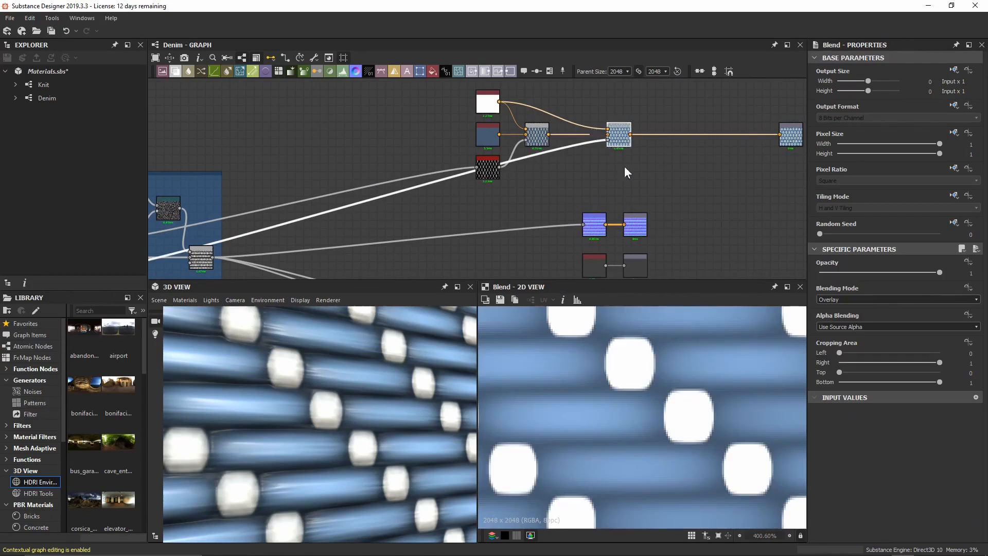
{"action": "middle_click_drag", "start_coordinate": [557, 383], "coordinate": [623, 388]}
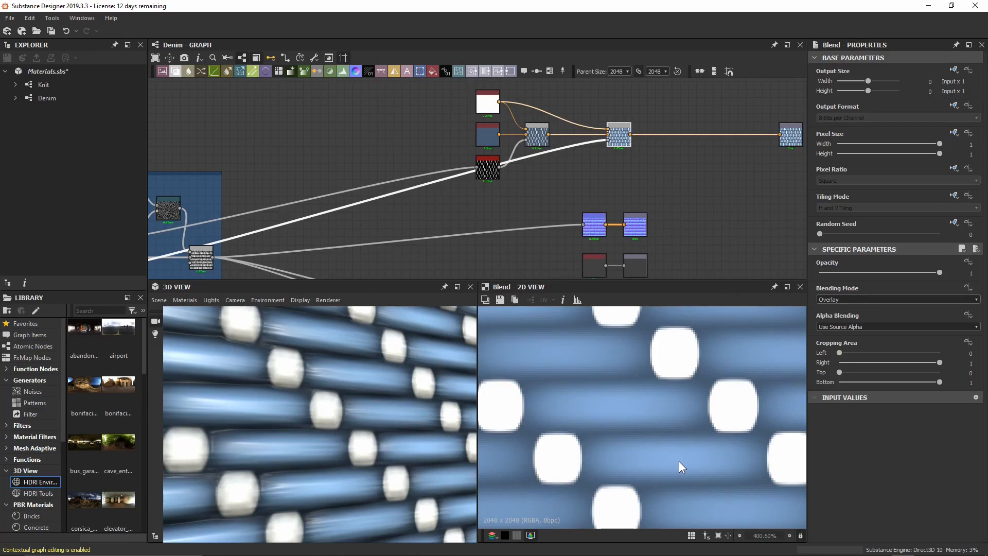
{"action": "middle_click_drag", "start_coordinate": [249, 214], "coordinate": [444, 160]}
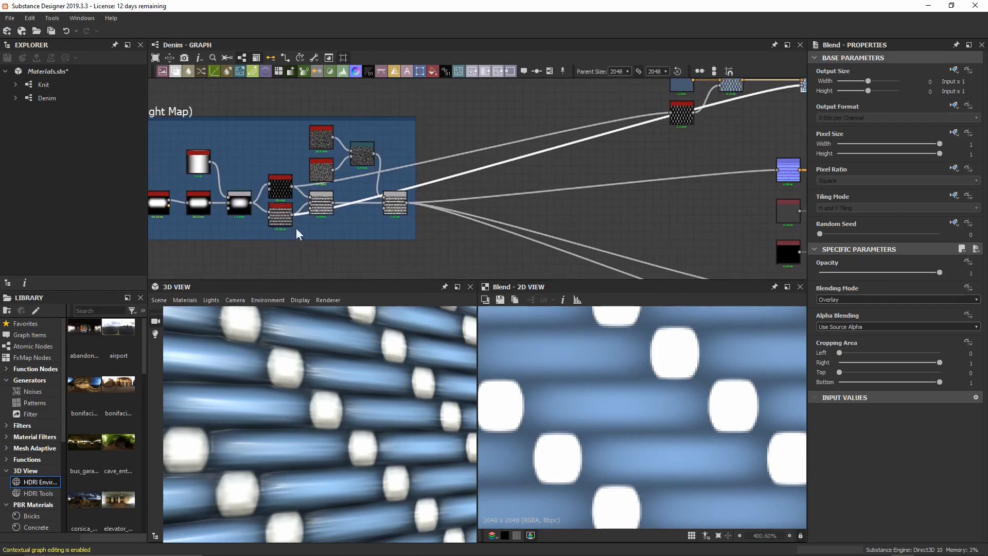
Insert a Histogram Select node on the Tile Generator link, placed clear of Histogram Scan.
{"action": "double_click", "coordinate": [277, 223]}
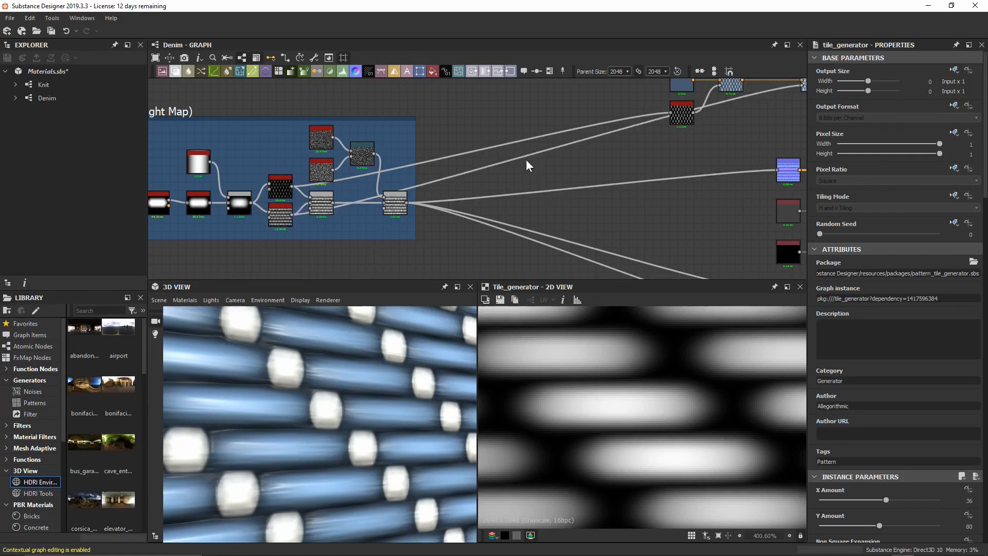
{"action": "key", "text": "space"}
{"action": "type", "text": "histo"}
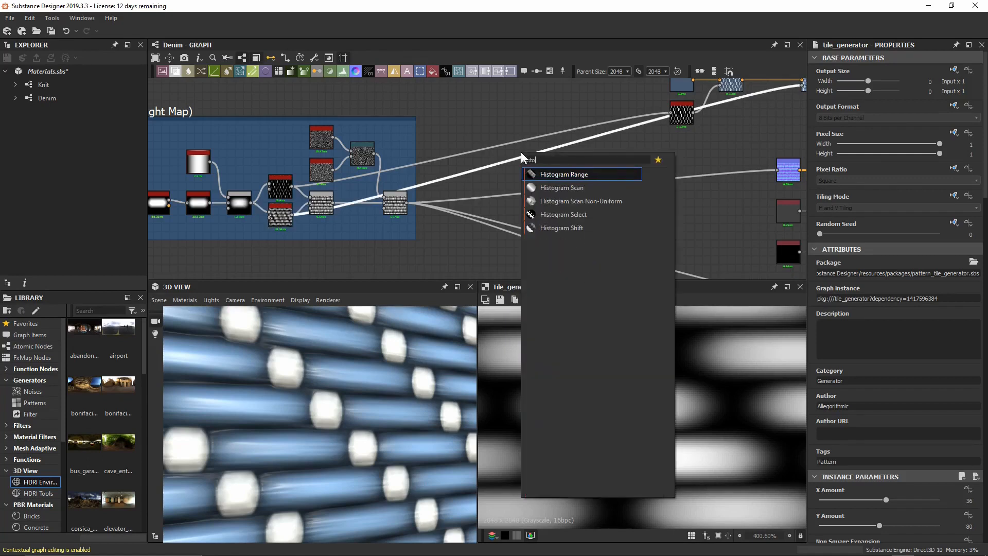
{"action": "key", "text": "Down"}
{"action": "key", "text": "Down"}
{"action": "key", "text": "Down"}
{"action": "key", "text": "Return"}
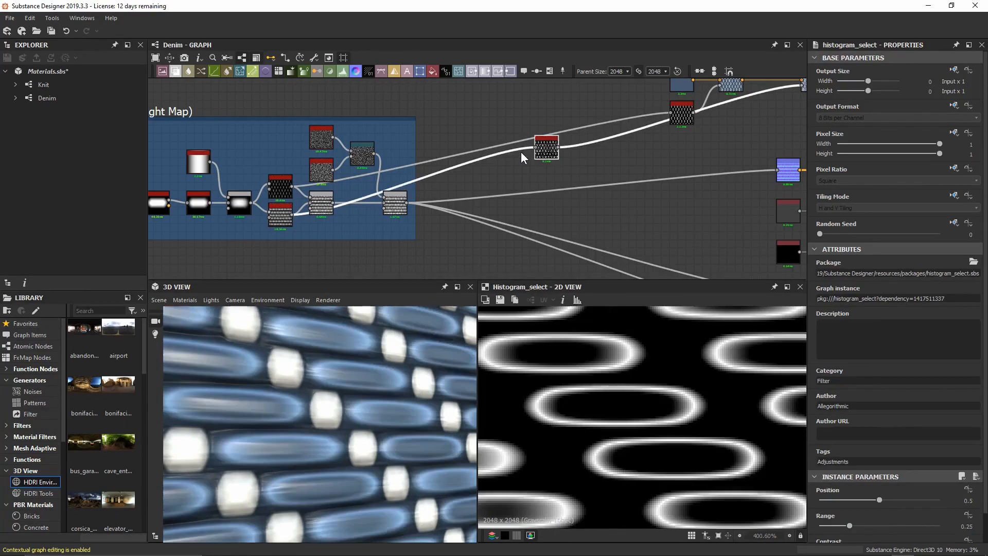
{"action": "scroll", "coordinate": [520, 152], "scroll_direction": "up", "scroll_amount": 3}
{"action": "left_click_drag", "start_coordinate": [552, 136], "coordinate": [557, 194]}
Set Histogram Select to Position 1, Range 0.6 and Contrast 0.25.
{"action": "scroll", "coordinate": [878, 322], "scroll_direction": "down", "scroll_amount": 1}
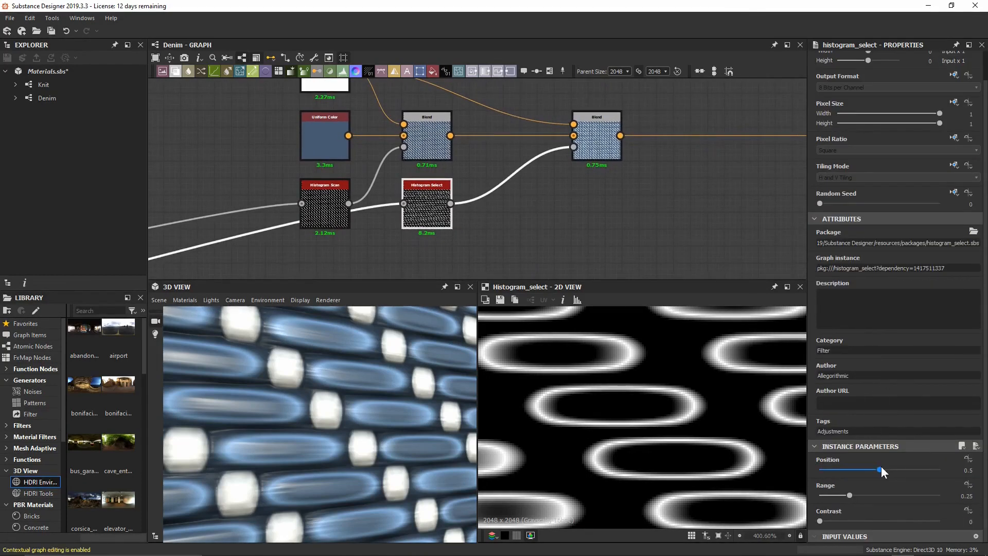
{"action": "left_click_drag", "start_coordinate": [879, 469], "coordinate": [961, 462]}
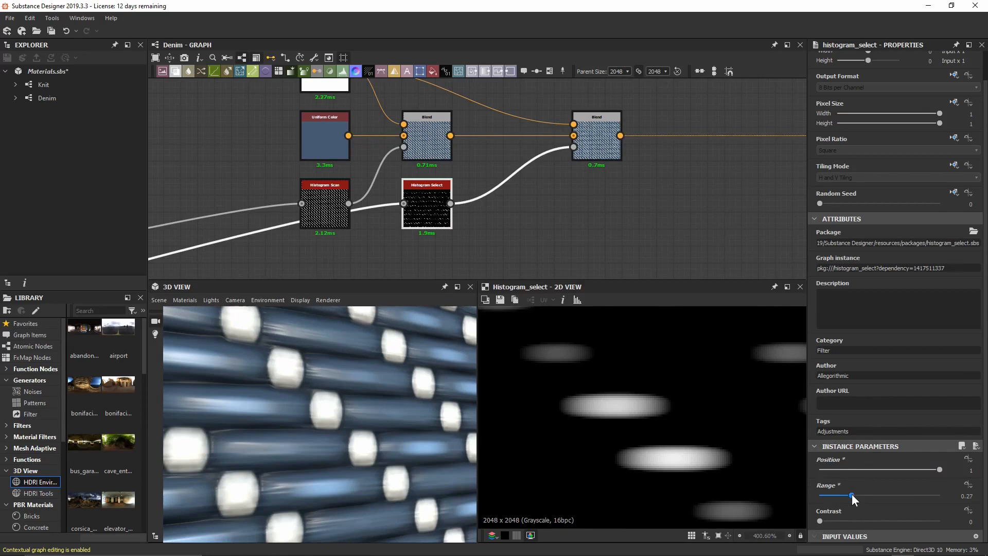
{"action": "mouse_move", "coordinate": [850, 495]}
{"action": "left_mouse_down"}
{"action": "mouse_move", "coordinate": [883, 492]}
{"action": "mouse_move", "coordinate": [861, 496]}
{"action": "left_mouse_up"}
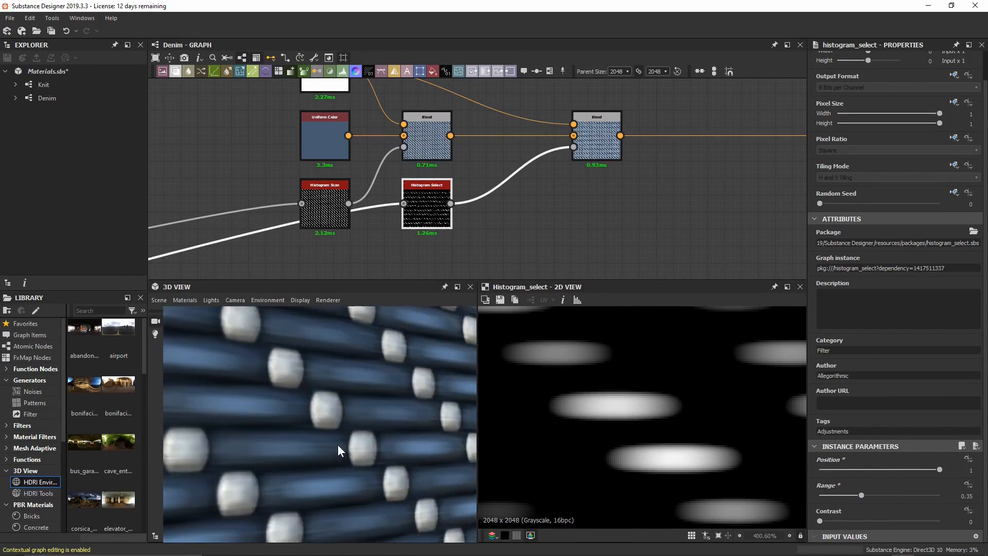
{"action": "left_click_drag", "start_coordinate": [862, 495], "coordinate": [893, 491]}
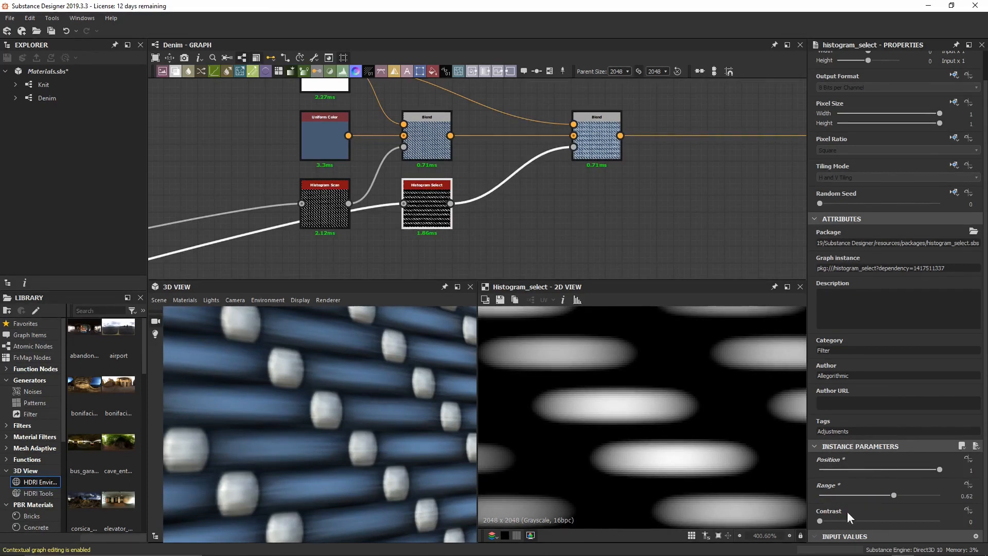
{"action": "left_click", "coordinate": [888, 494]}
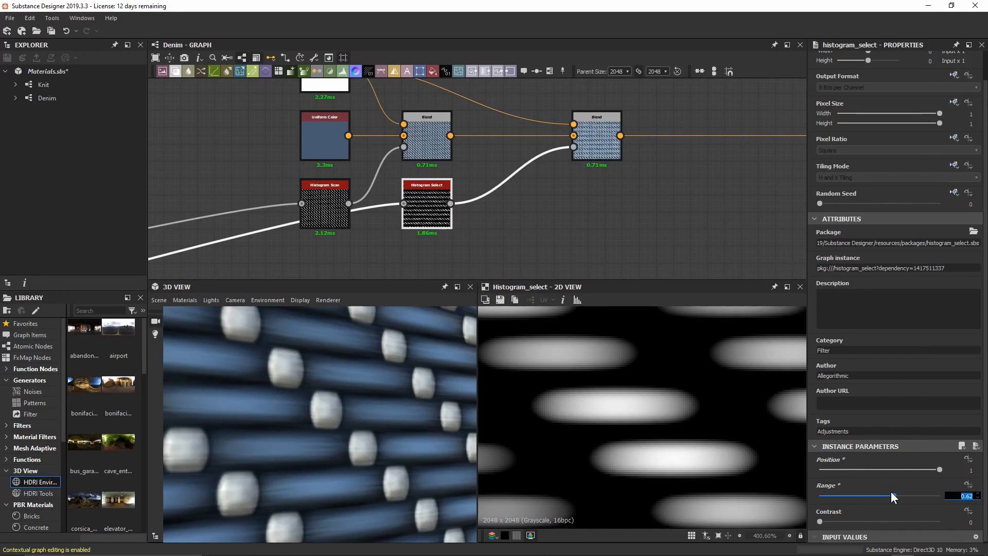
{"action": "type", "text": "0.6"}
{"action": "key", "text": "Return"}
{"action": "left_click", "coordinate": [822, 522]}
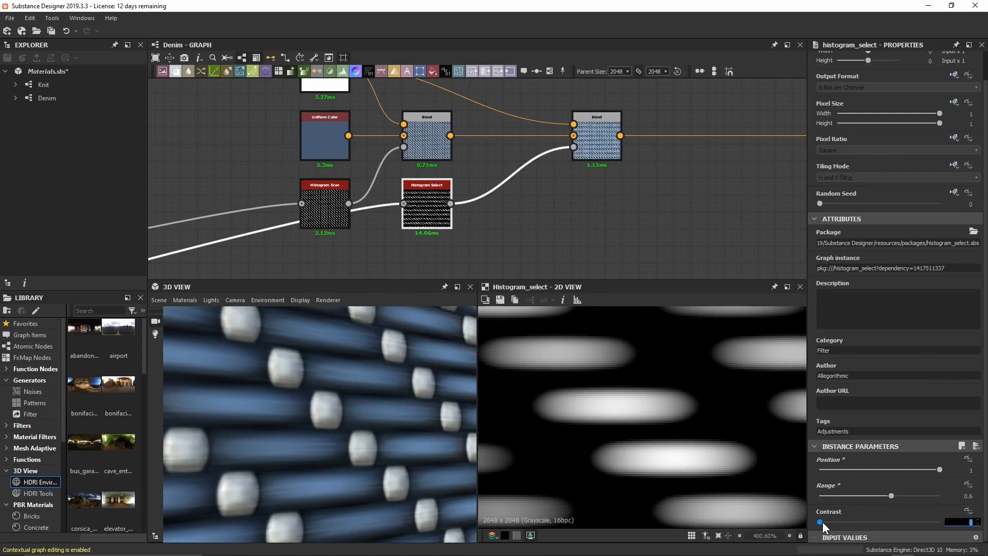
{"action": "type", "text": "0.25"}
{"action": "key", "text": "Return"}
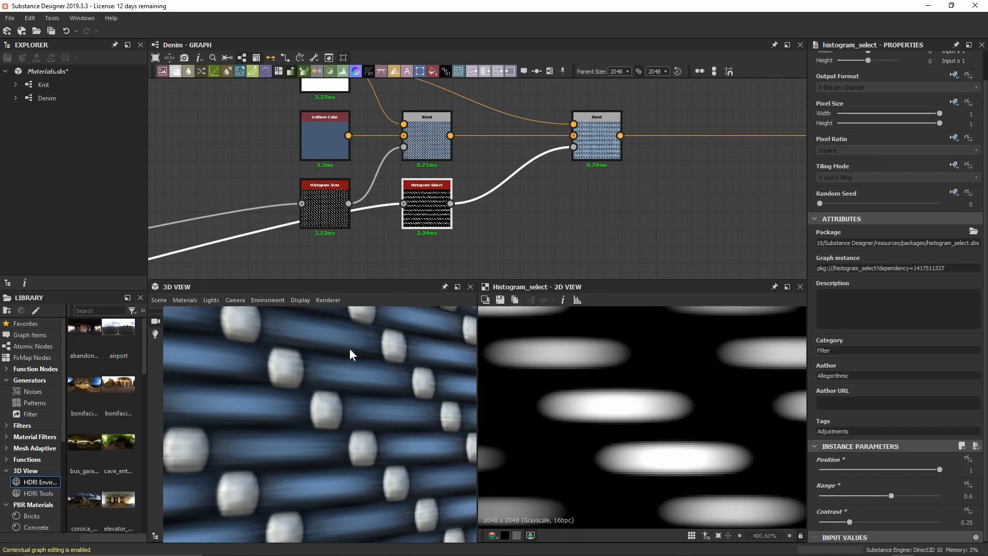
{"action": "scroll", "coordinate": [391, 421], "scroll_direction": "down", "scroll_amount": 8}
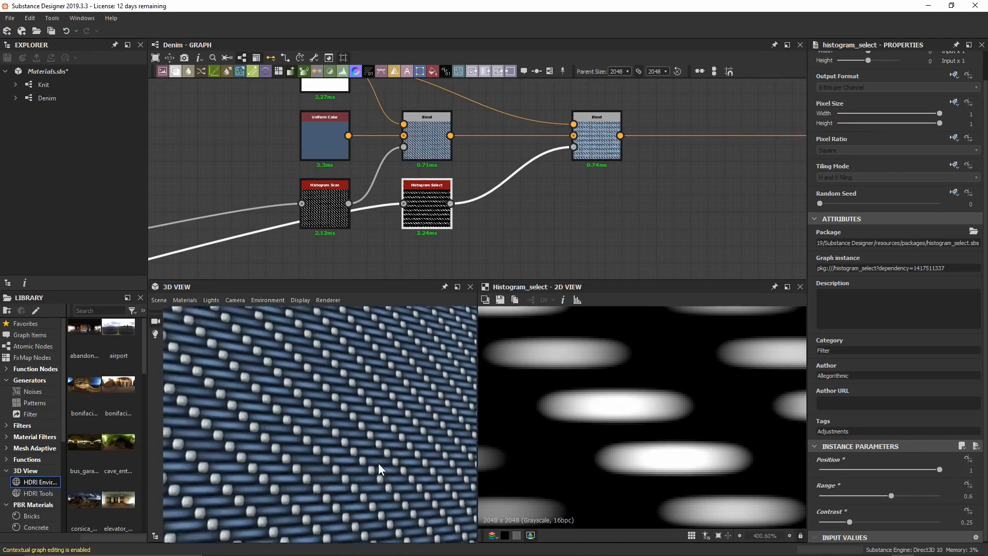
{"action": "scroll", "coordinate": [376, 443], "scroll_direction": "up", "scroll_amount": 5}
{"action": "scroll", "coordinate": [371, 410], "scroll_direction": "up", "scroll_amount": 4}
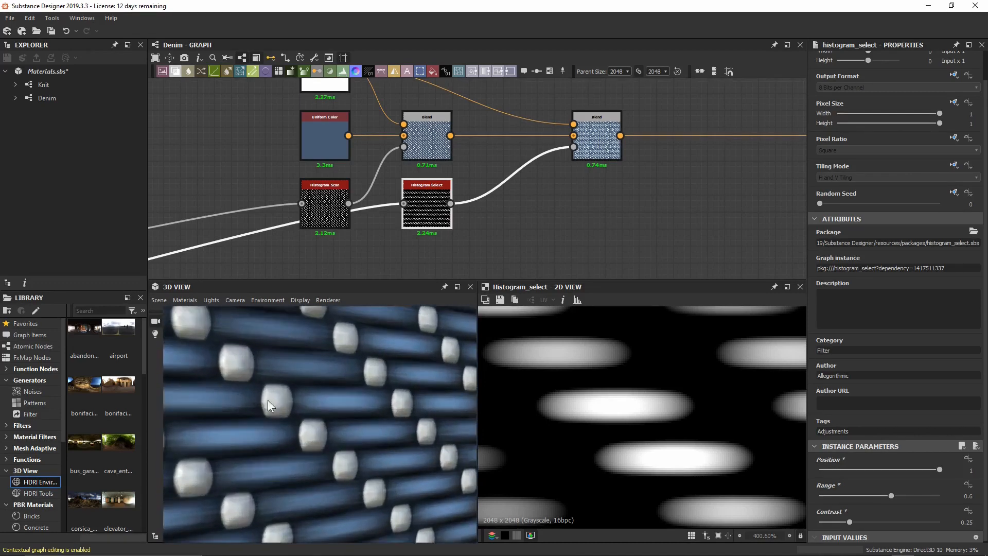
Change the Histogram Scan to Position 0.8 and Contrast 0.15.
{"action": "left_click", "coordinate": [329, 206]}
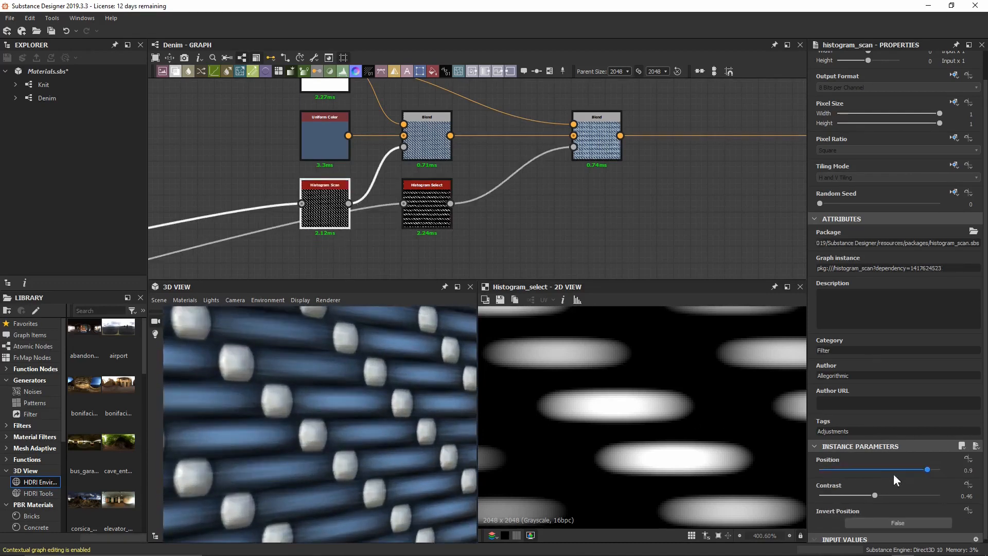
{"action": "left_click_drag", "start_coordinate": [926, 468], "coordinate": [916, 470]}
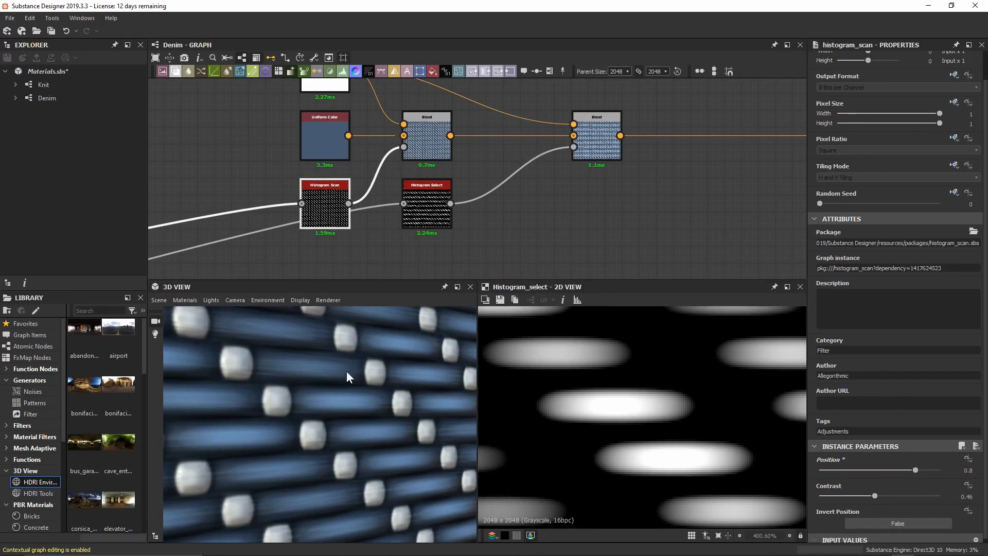
{"action": "right_click_drag", "start_coordinate": [347, 370], "coordinate": [358, 416], "text": "alt"}
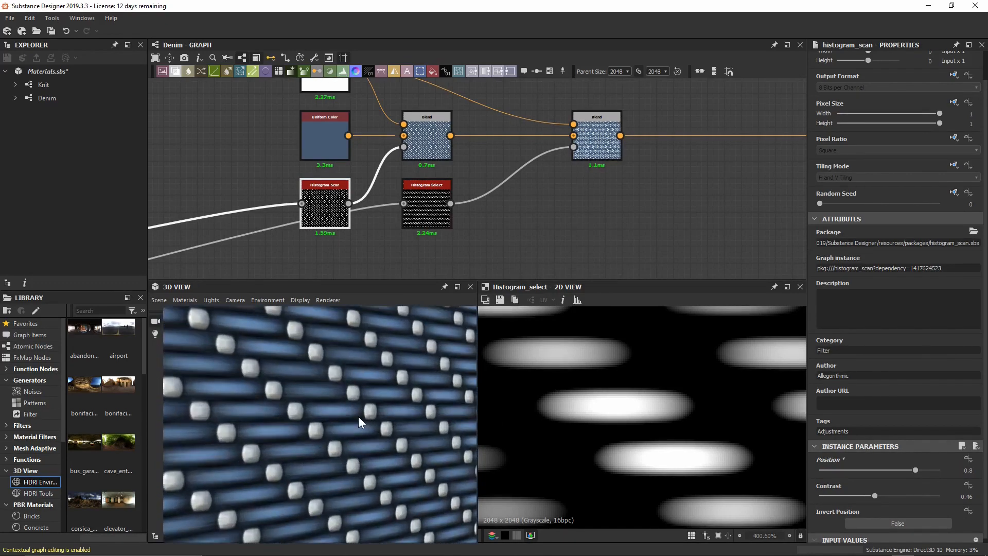
{"action": "left_click_drag", "start_coordinate": [876, 496], "coordinate": [878, 494]}
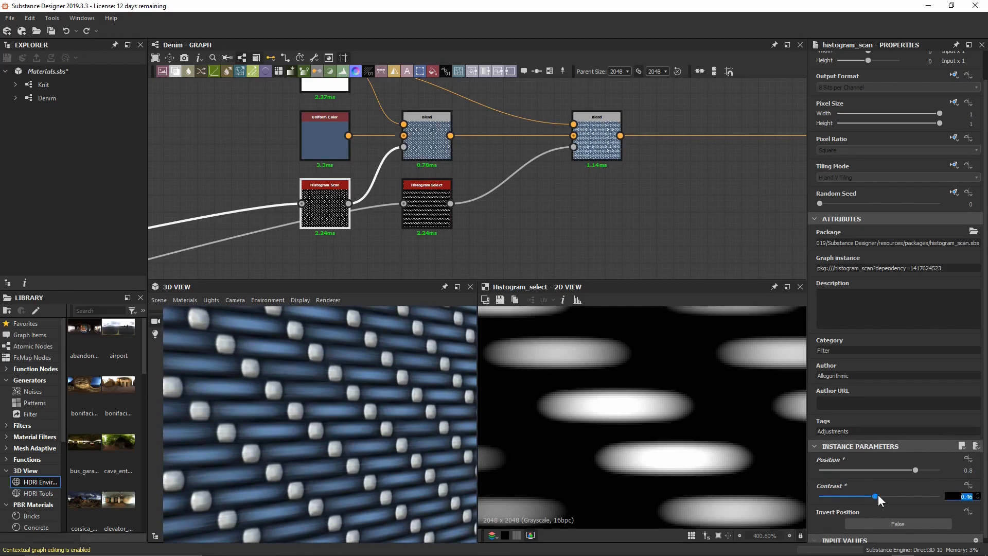
{"action": "type", "text": "0.15"}
{"action": "key", "text": "Return"}
Shift the second Blend node further left in the graph.
{"action": "middle_click_drag", "start_coordinate": [672, 180], "coordinate": [591, 192]}
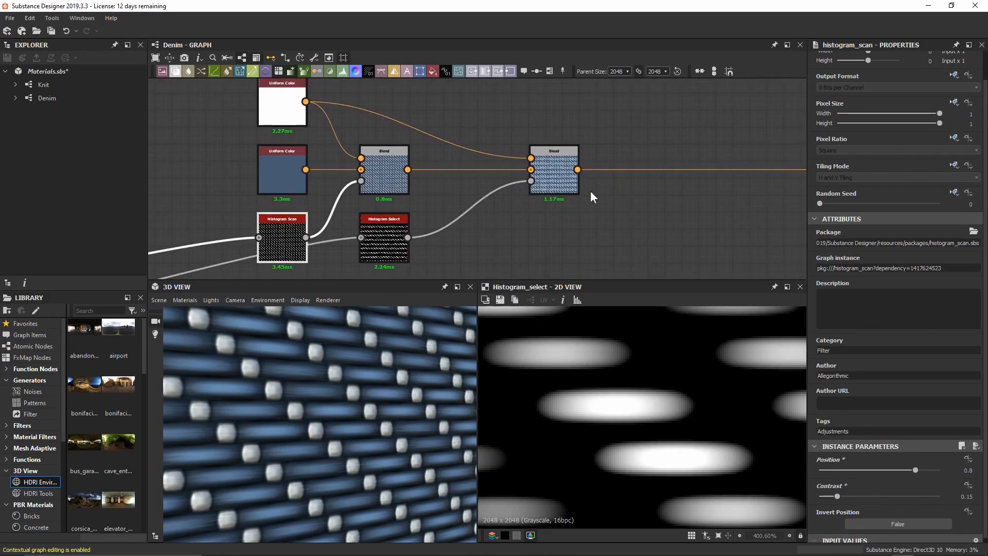
{"action": "left_click_drag", "start_coordinate": [575, 178], "coordinate": [524, 178]}
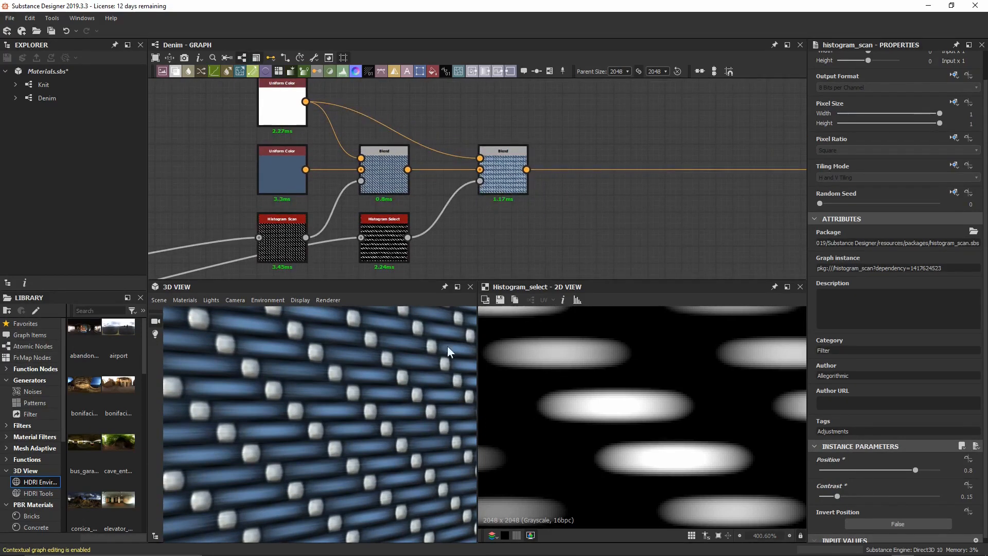
{"action": "scroll", "coordinate": [302, 393], "scroll_direction": "up", "scroll_amount": 3}
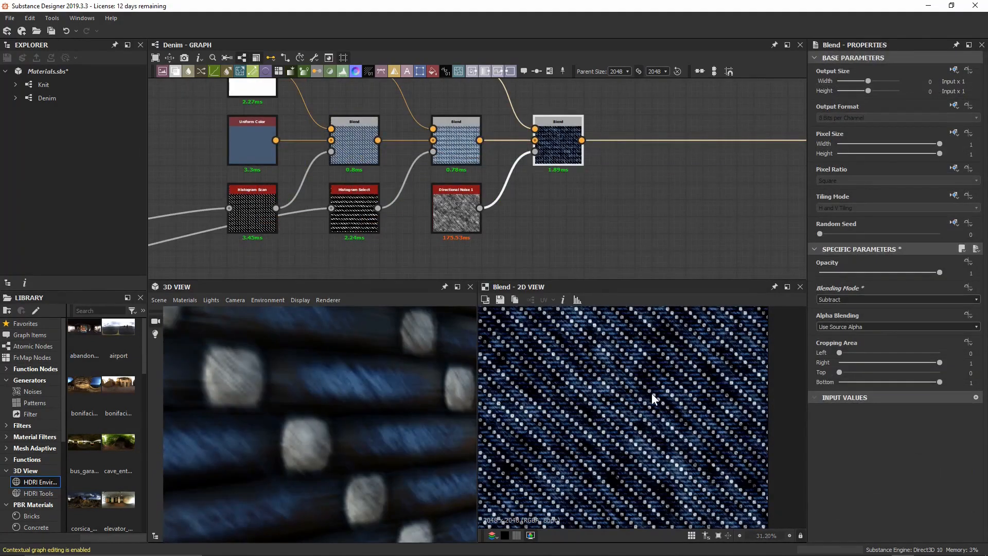
Set the blend Opacity to 0.15 and check the denim in the 3D preview.
{"action": "middle_click_drag", "start_coordinate": [608, 195], "coordinate": [597, 222]}
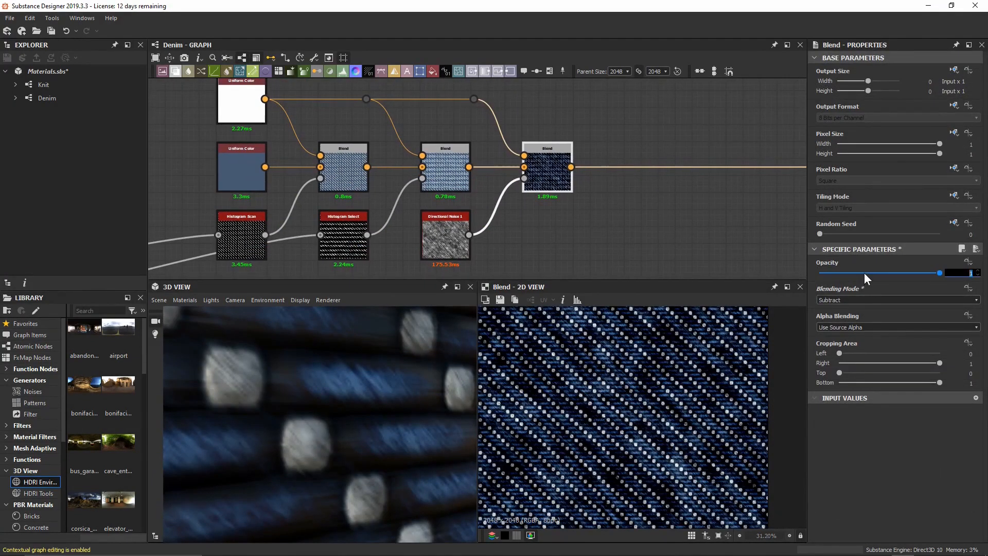
{"action": "type", "text": "0.15"}
{"action": "key", "text": "Return"}
{"action": "scroll", "coordinate": [364, 379], "scroll_direction": "down", "scroll_amount": 5}
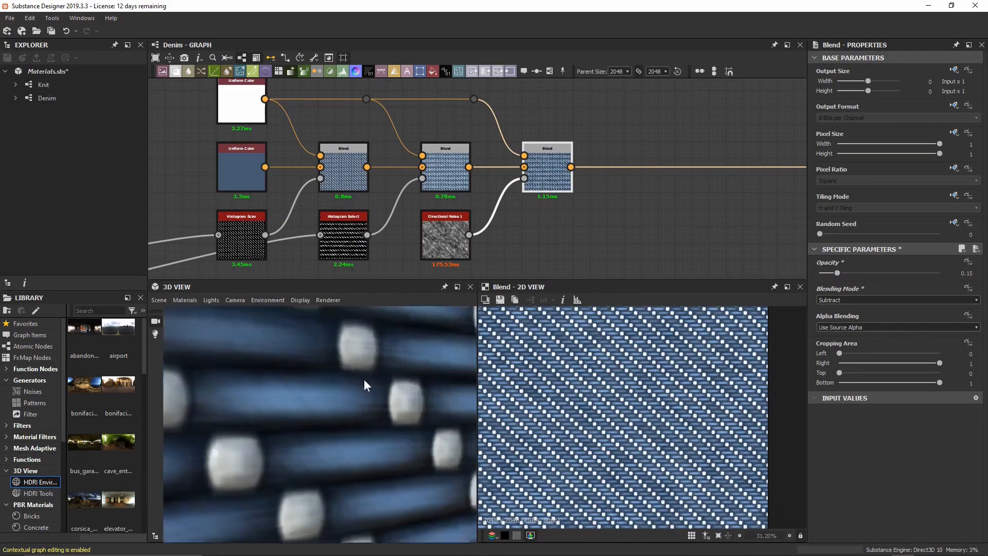
{"action": "left_click_drag", "start_coordinate": [354, 395], "coordinate": [333, 382]}
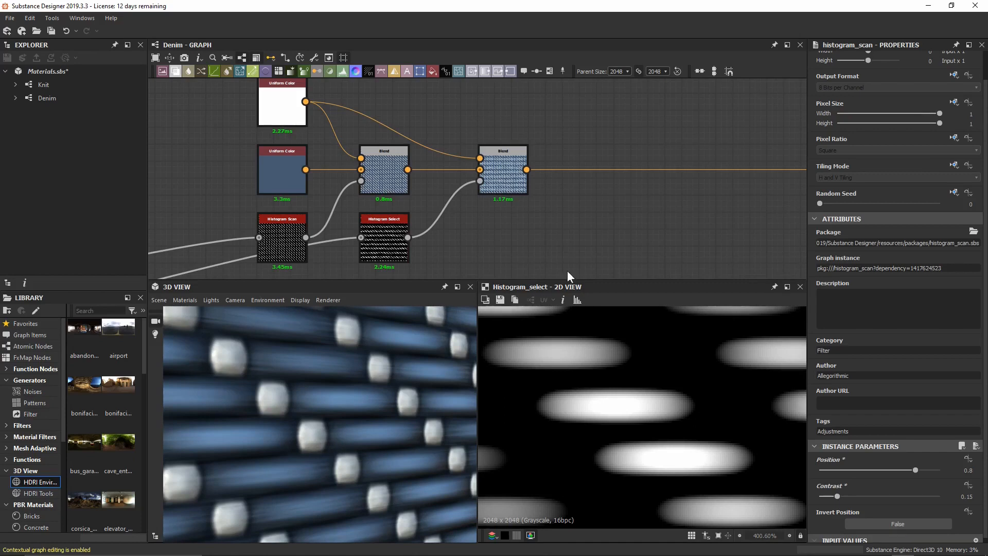
Add a new Blend node after the second Blend and place it to the right.
{"action": "left_click_drag", "start_coordinate": [517, 190], "coordinate": [495, 189]}
{"action": "key", "text": "space"}
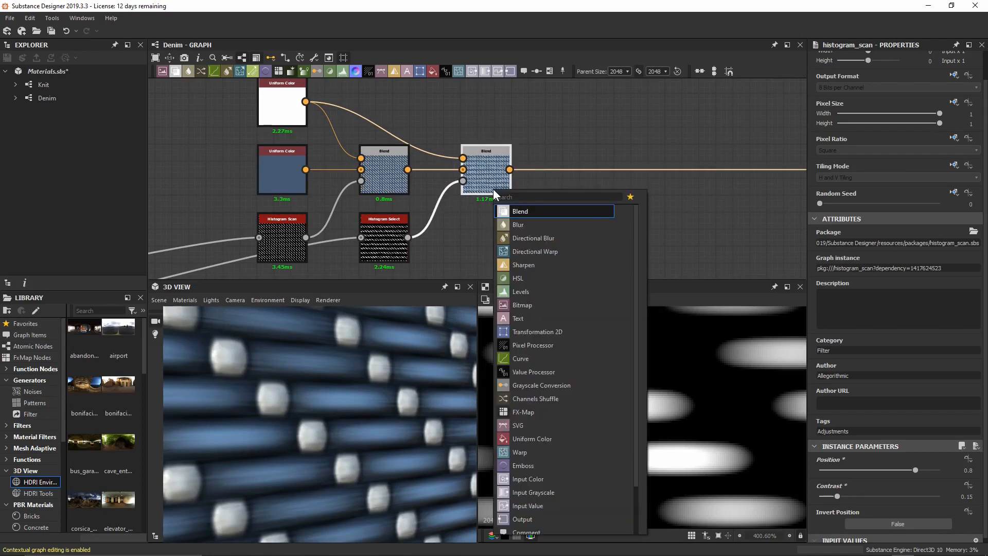
{"action": "type", "text": "blend"}
{"action": "key", "text": "Return"}
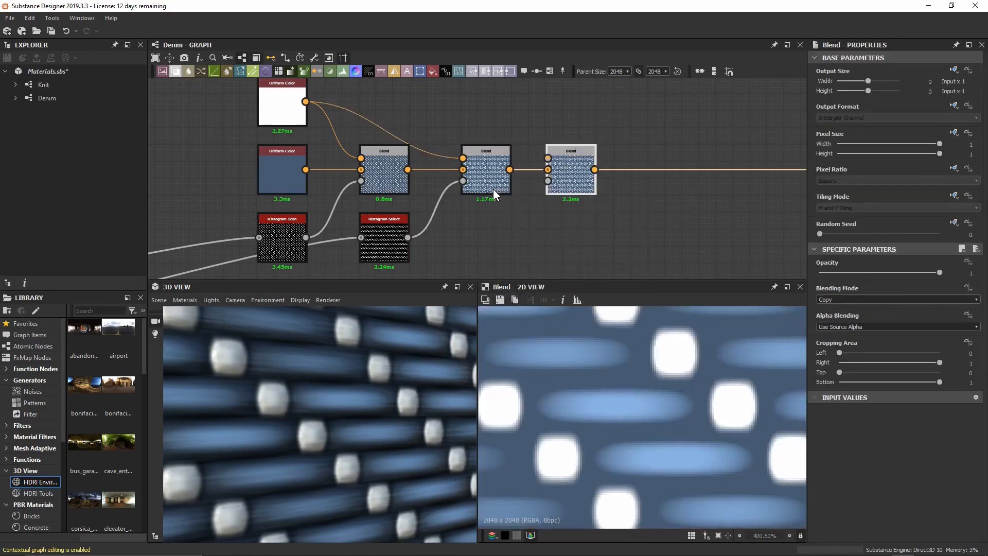
{"action": "left_click_drag", "start_coordinate": [550, 185], "coordinate": [567, 184]}
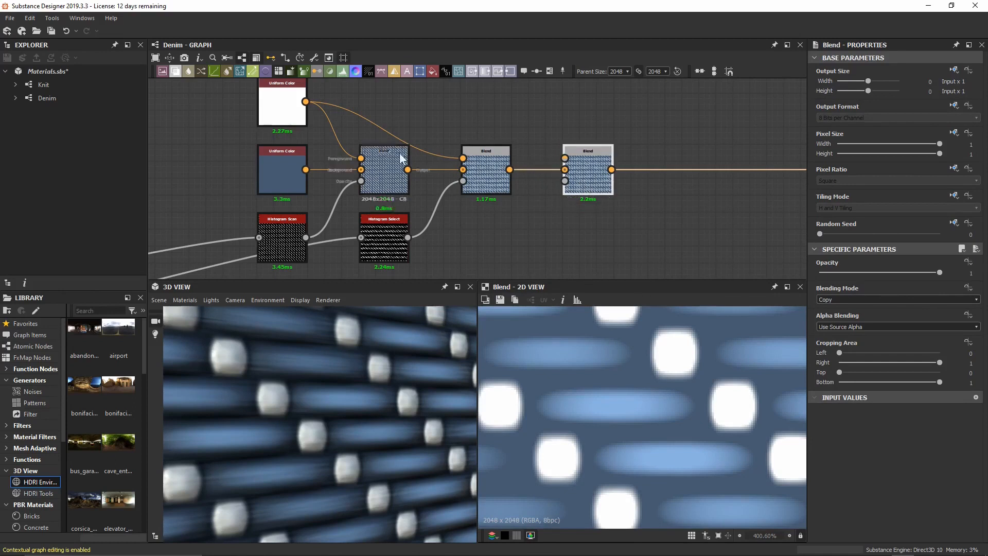
{"action": "middle_click_drag", "start_coordinate": [431, 125], "coordinate": [416, 133]}
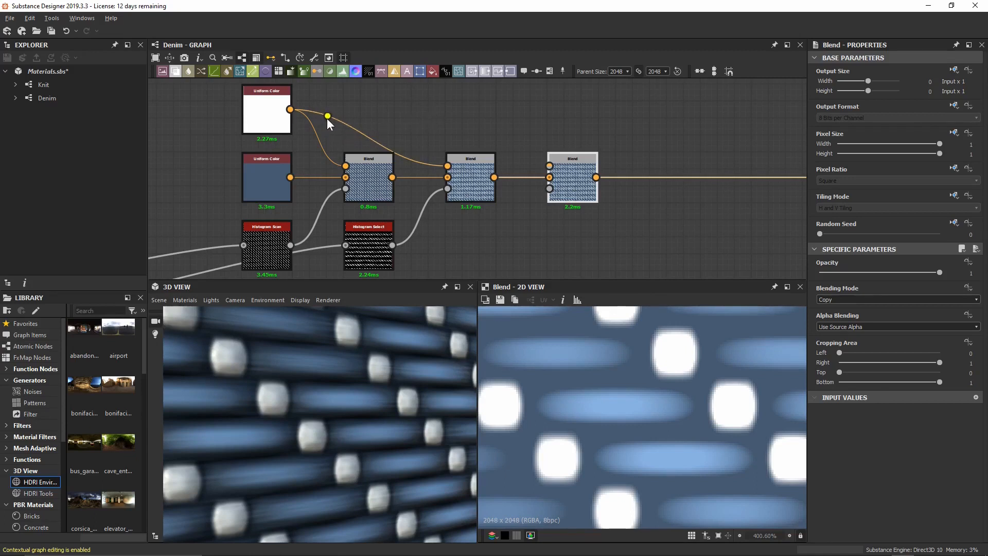
Route the white Uniform Color into the new Blend's Foreground through two reroute dots, then save.
{"action": "double_click", "coordinate": [358, 132]}
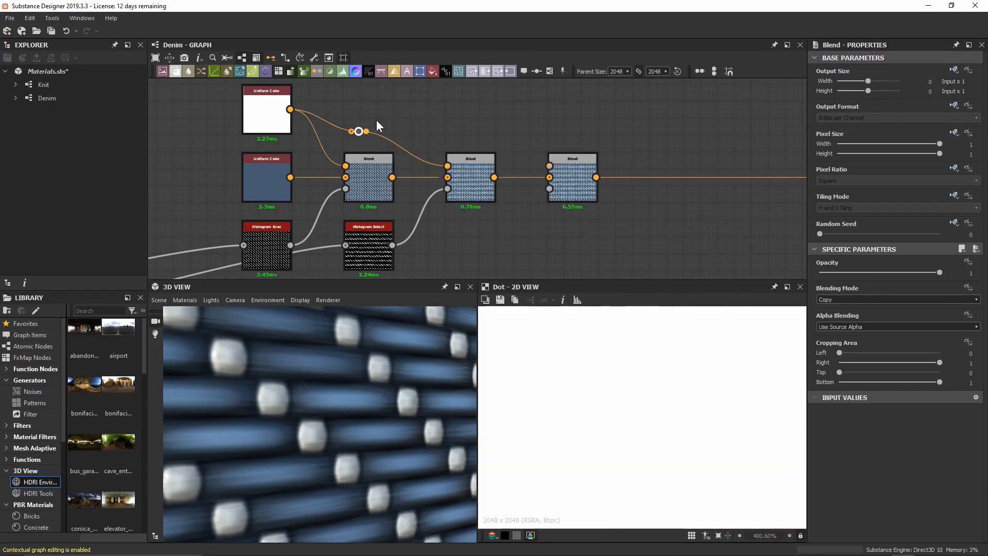
{"action": "left_click_drag", "start_coordinate": [359, 131], "coordinate": [394, 110]}
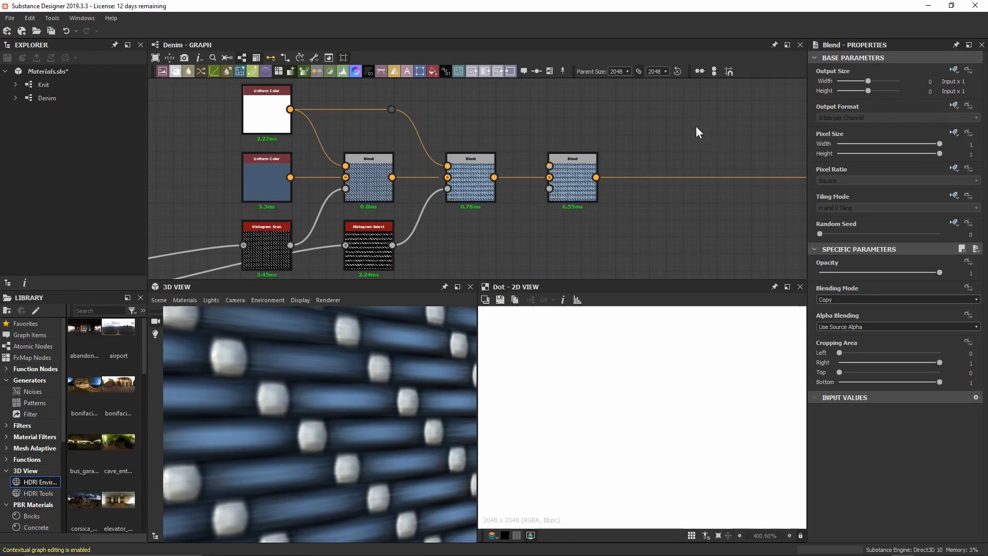
{"action": "left_click_drag", "start_coordinate": [400, 104], "coordinate": [553, 169]}
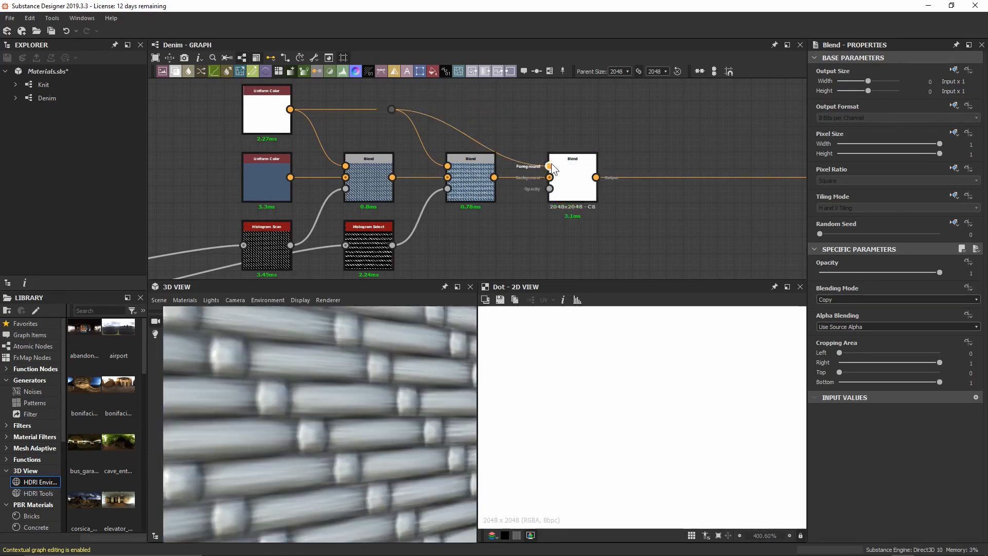
{"action": "double_click", "coordinate": [461, 132]}
{"action": "left_click_drag", "start_coordinate": [462, 132], "coordinate": [499, 109]}
{"action": "key", "text": "ctrl+s"}
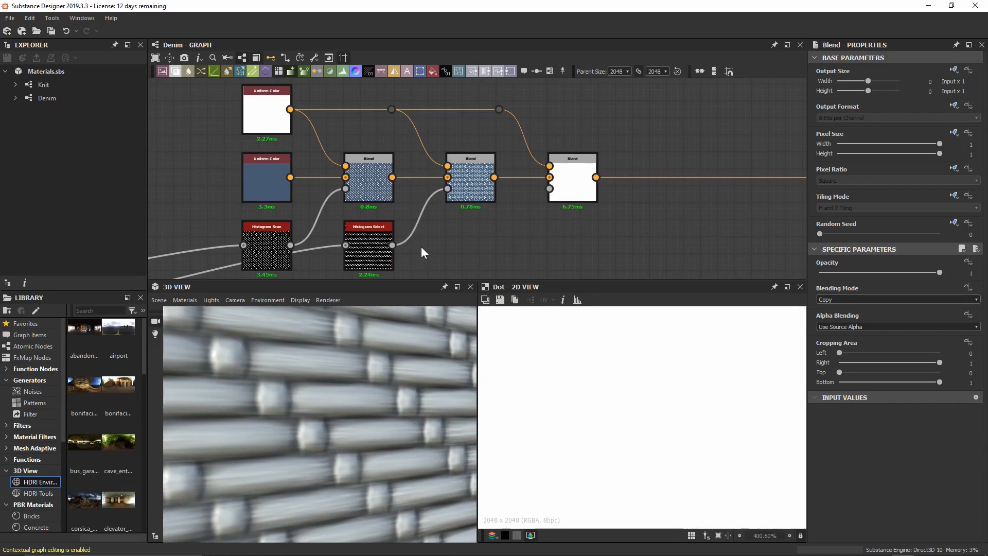
Add a Directional Noise 1 node below the second Blend and inspect its noise pattern.
{"action": "middle_click_drag", "start_coordinate": [481, 239], "coordinate": [458, 199]}
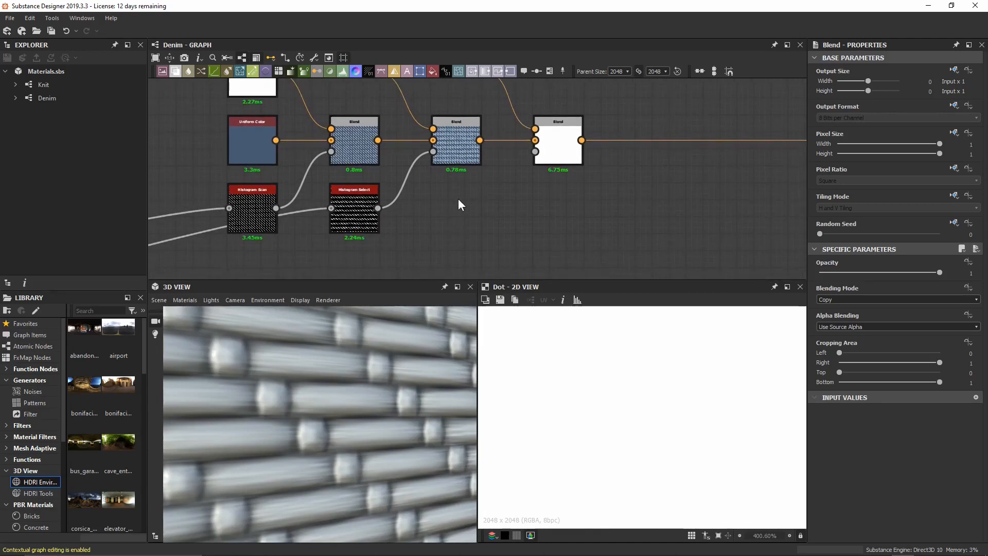
{"action": "key", "text": "space"}
{"action": "type", "text": "direction"}
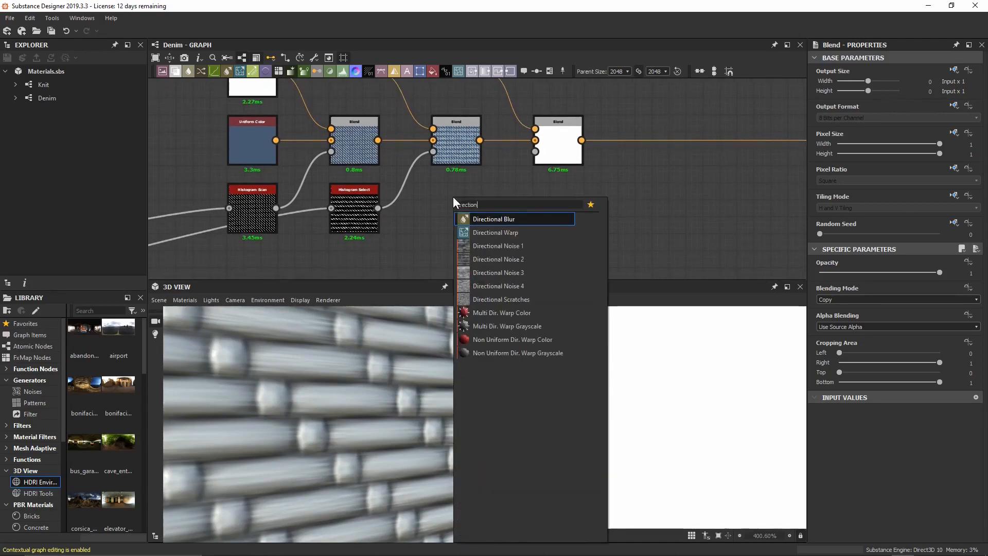
{"action": "left_click", "coordinate": [521, 245]}
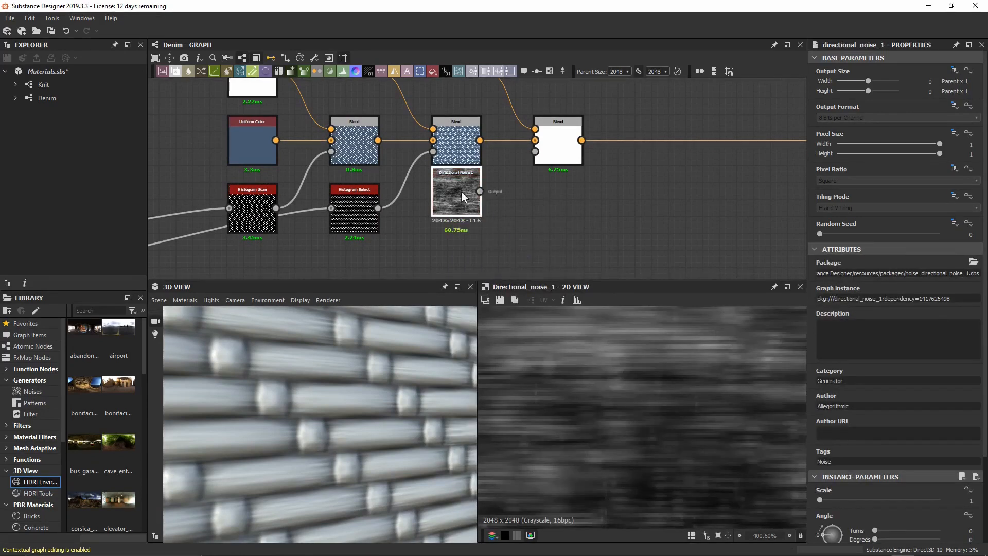
{"action": "left_click_drag", "start_coordinate": [461, 191], "coordinate": [463, 207]}
{"action": "scroll", "coordinate": [606, 438], "scroll_direction": "down", "scroll_amount": 3}
{"action": "scroll", "coordinate": [606, 435], "scroll_direction": "down", "scroll_amount": 2}
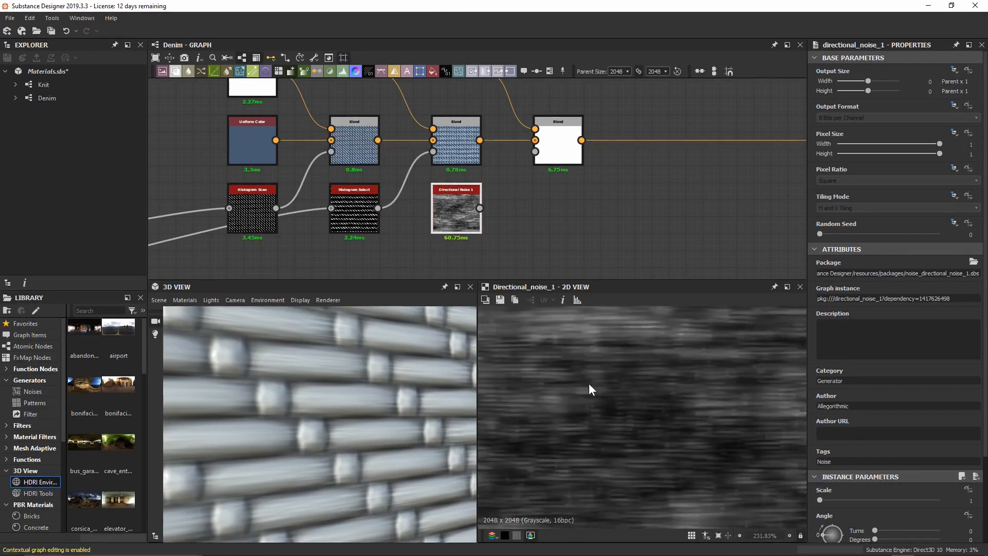
{"action": "mouse_move", "coordinate": [660, 419]}
{"action": "middle_mouse_down"}
{"action": "mouse_move", "coordinate": [682, 439]}
{"action": "mouse_move", "coordinate": [638, 391]}
{"action": "mouse_move", "coordinate": [654, 408]}
{"action": "middle_mouse_up"}
{"action": "scroll", "coordinate": [662, 414], "scroll_direction": "down", "scroll_amount": 2}
{"action": "scroll", "coordinate": [661, 409], "scroll_direction": "down", "scroll_amount": 2}
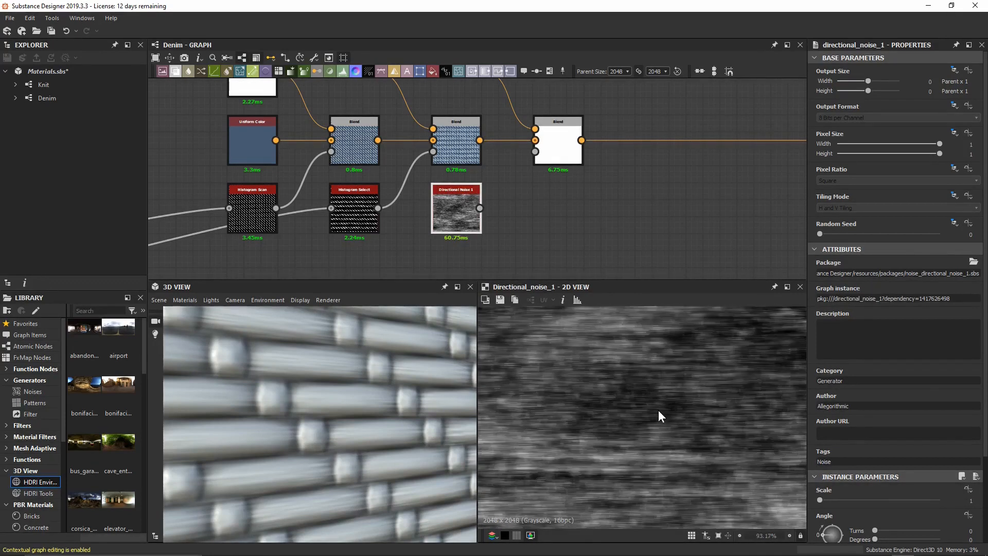
{"action": "mouse_move", "coordinate": [626, 380]}
{"action": "middle_mouse_down"}
{"action": "mouse_move", "coordinate": [668, 416]}
{"action": "mouse_move", "coordinate": [625, 372]}
{"action": "middle_mouse_up"}
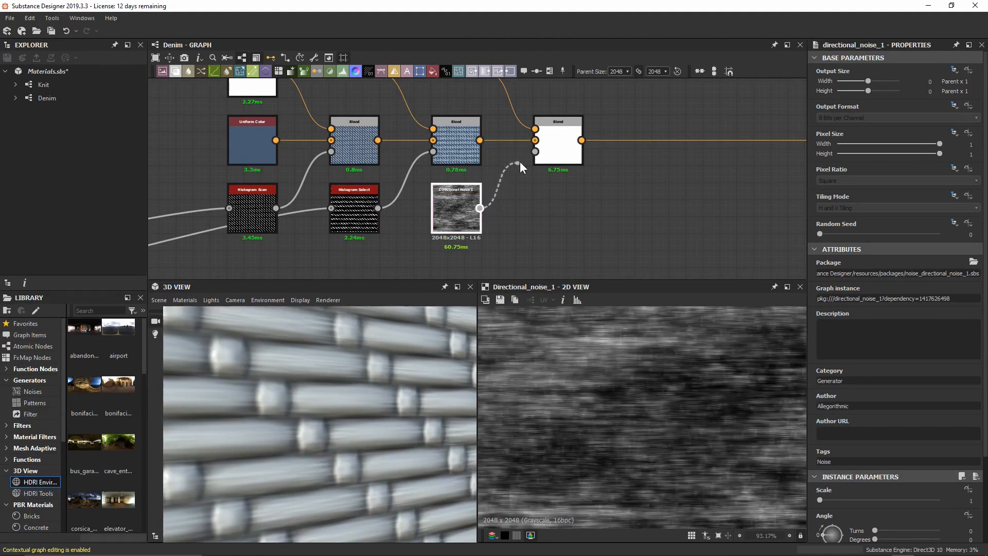
Connect Directional Noise 1 to the last Blend's Opacity input and preview the blended result.
{"action": "left_click_drag", "start_coordinate": [519, 162], "coordinate": [536, 153]}
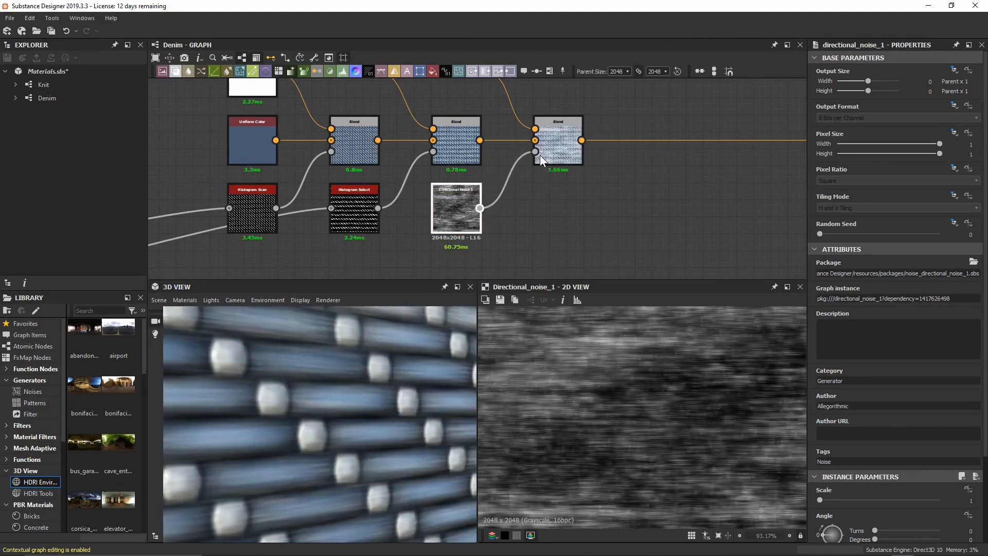
{"action": "double_click", "coordinate": [541, 155]}
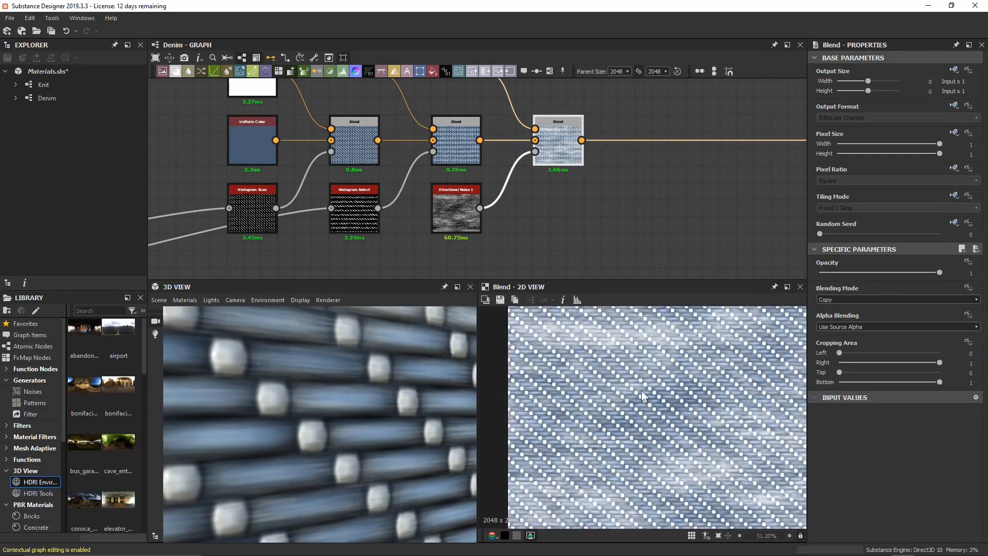
{"action": "middle_click_drag", "start_coordinate": [683, 392], "coordinate": [630, 392]}
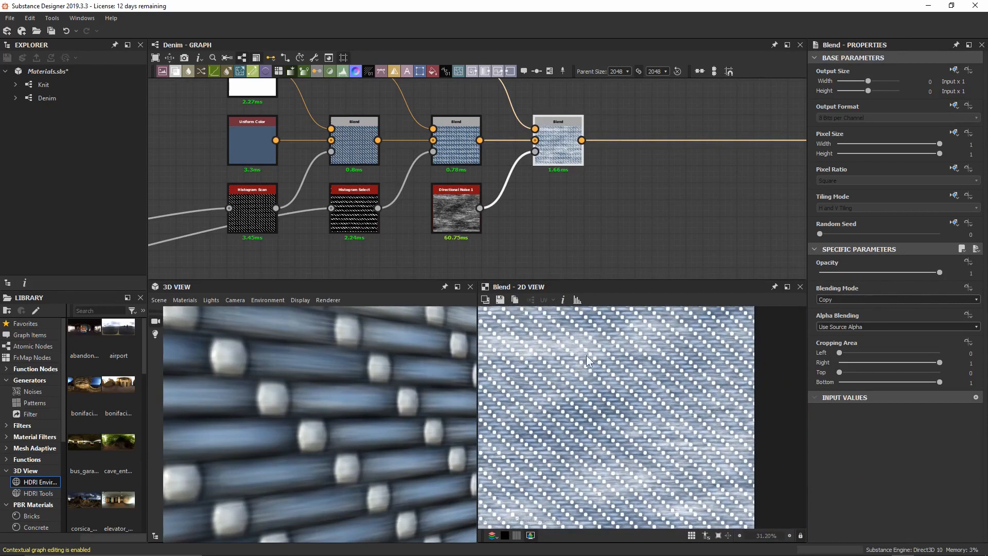
{"action": "middle_click_drag", "start_coordinate": [587, 360], "coordinate": [594, 399]}
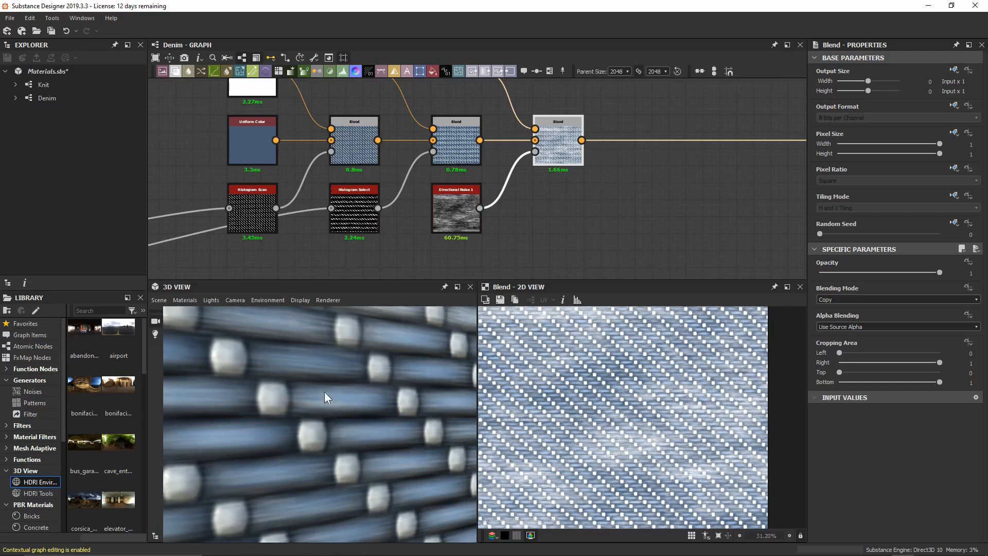
{"action": "scroll", "coordinate": [307, 338], "scroll_direction": "down", "scroll_amount": 6}
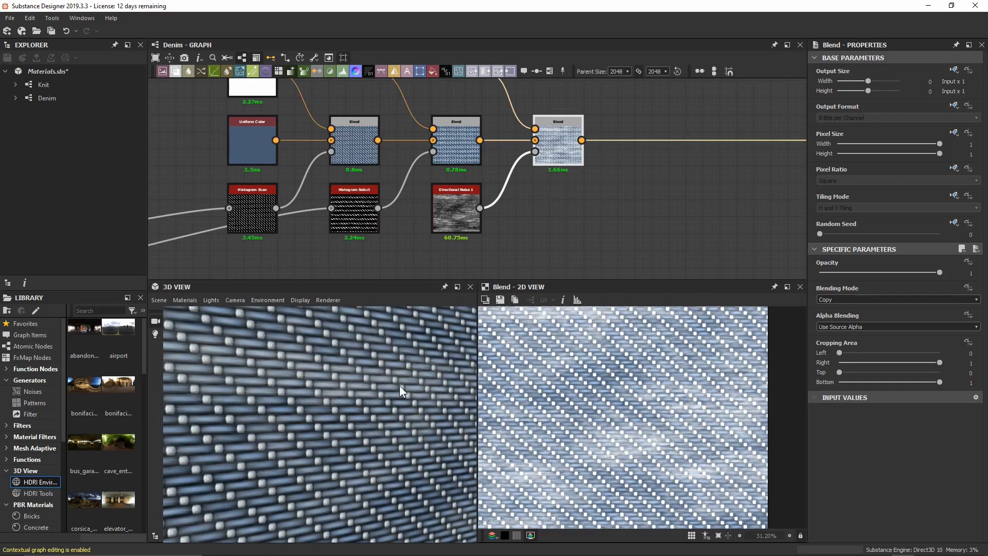
{"action": "left_click", "coordinate": [464, 216]}
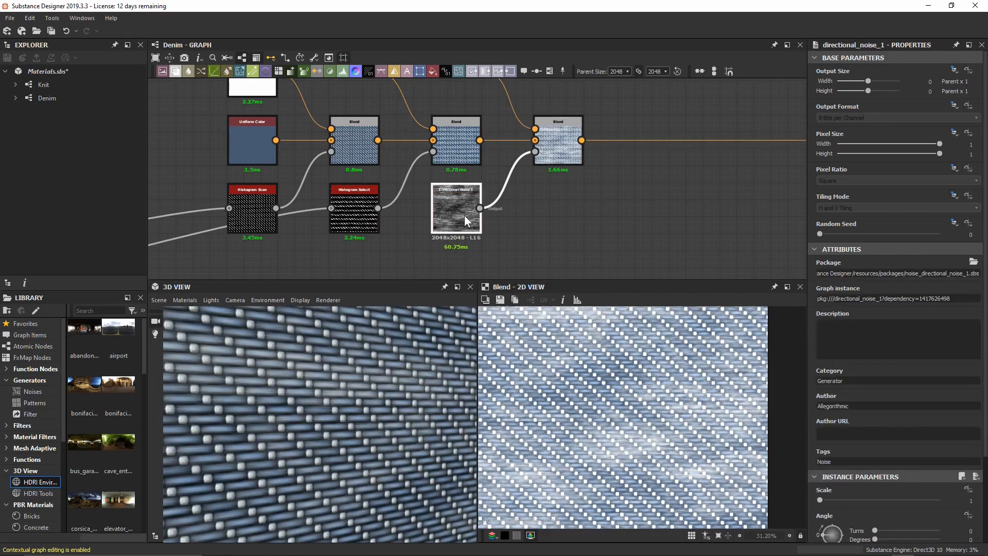
Set Directional Noise 1 to Scale 4 and Angle 45 degrees.
{"action": "double_click", "coordinate": [464, 215]}
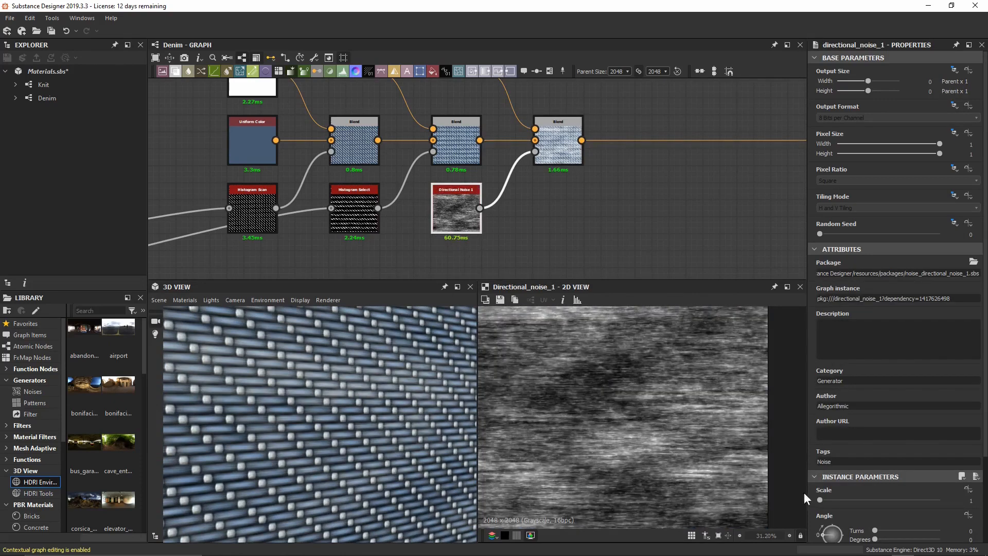
{"action": "left_click", "coordinate": [821, 500]}
{"action": "type", "text": "4"}
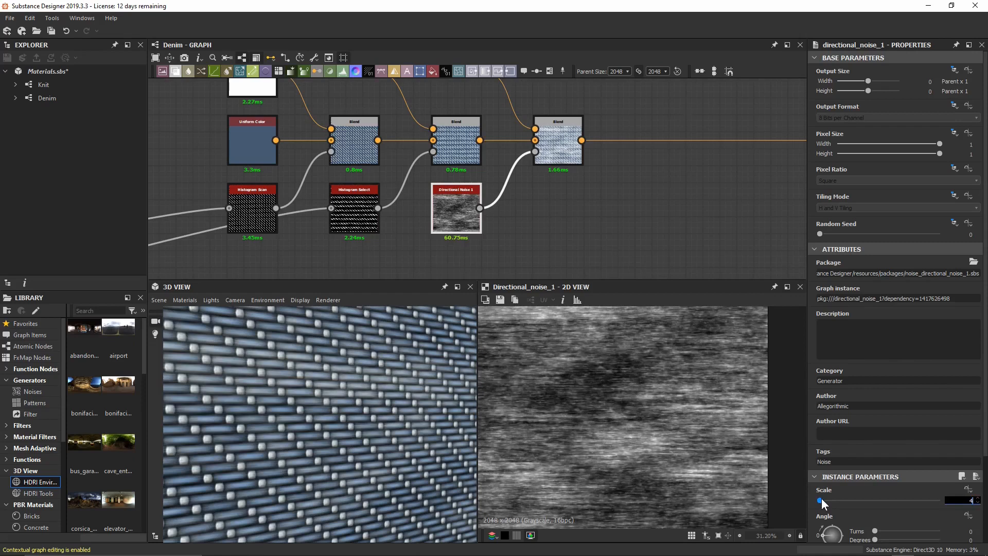
{"action": "key", "text": "Return"}
{"action": "scroll", "coordinate": [348, 374], "scroll_direction": "up", "scroll_amount": 6}
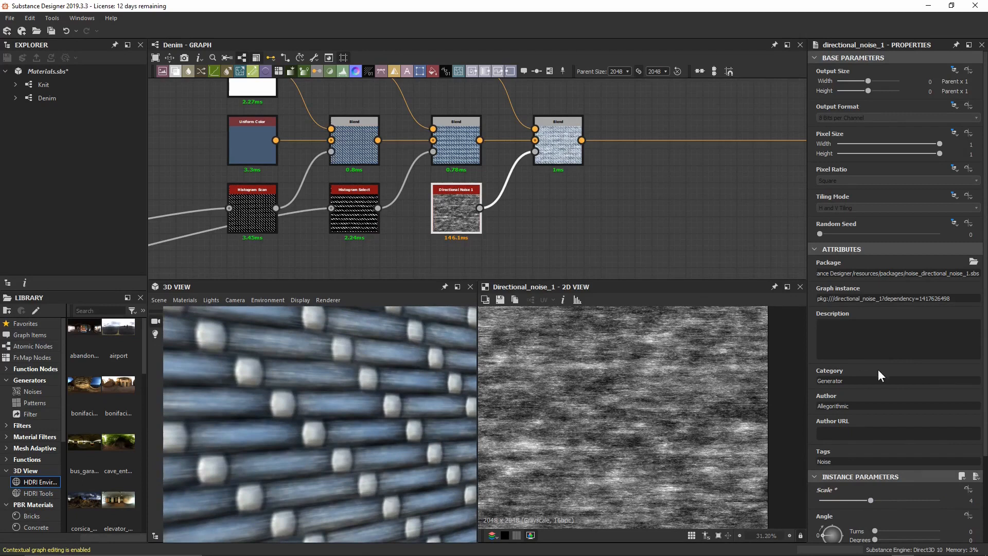
{"action": "scroll", "coordinate": [901, 430], "scroll_direction": "down", "scroll_amount": 5}
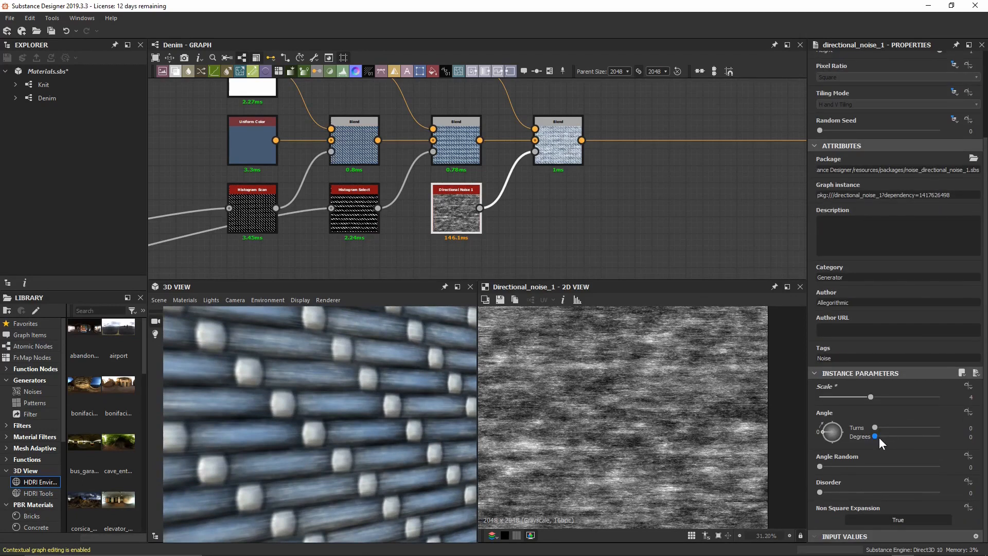
{"action": "double_click", "coordinate": [879, 438]}
{"action": "type", "text": "45"}
{"action": "key", "text": "Return"}
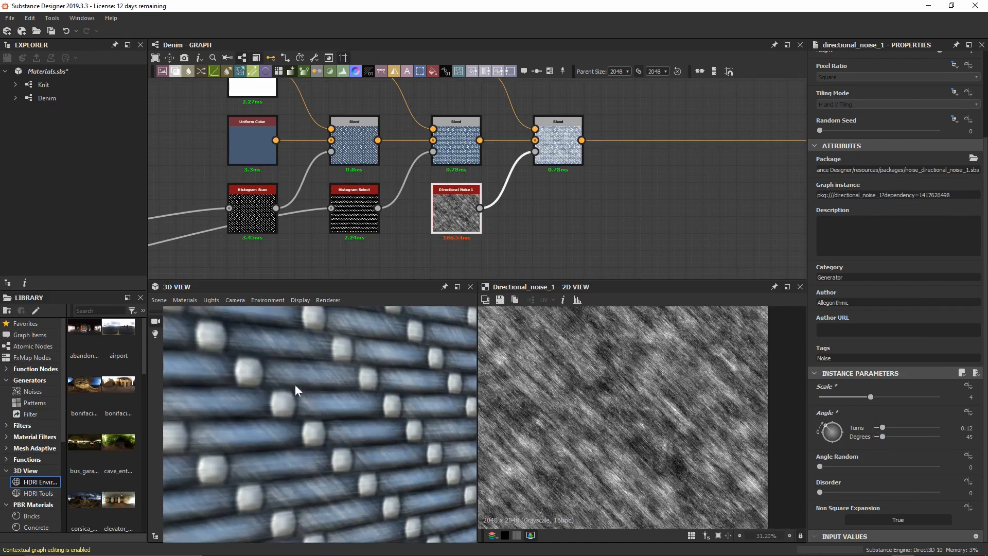
Give Directional Noise 1 an Angle Random of 0.05 and preview the last Blend.
{"action": "scroll", "coordinate": [295, 384], "scroll_direction": "down", "scroll_amount": 3}
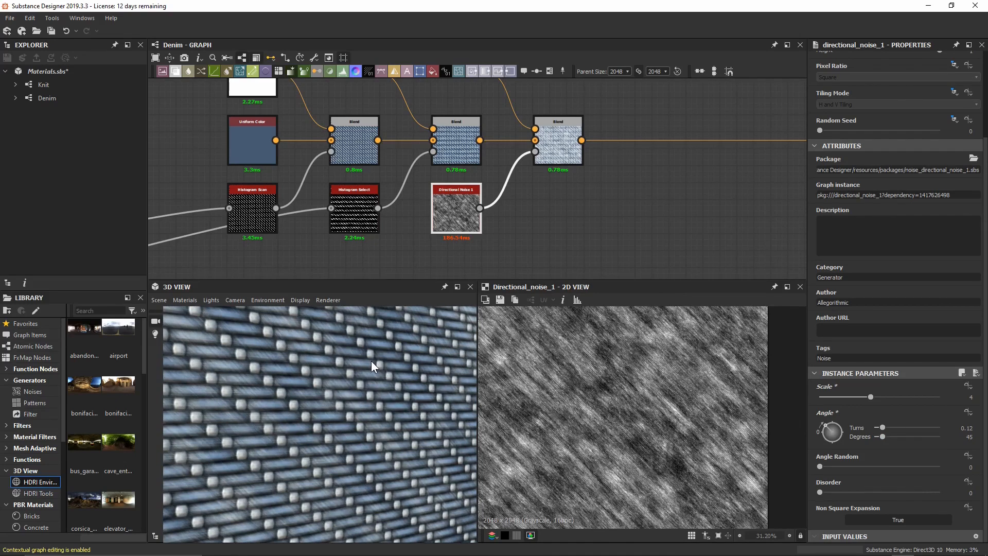
{"action": "scroll", "coordinate": [339, 384], "scroll_direction": "up", "scroll_amount": 5}
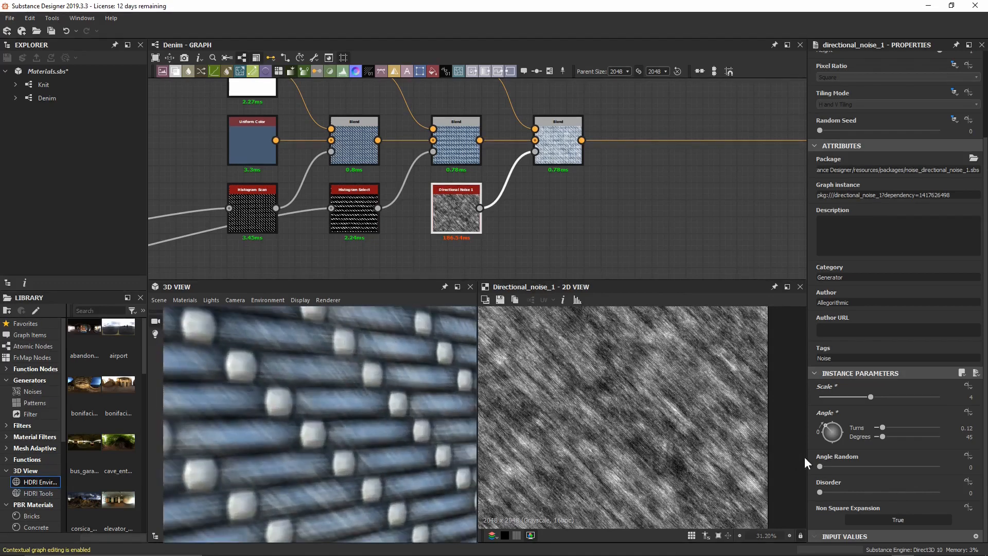
{"action": "double_click", "coordinate": [820, 467]}
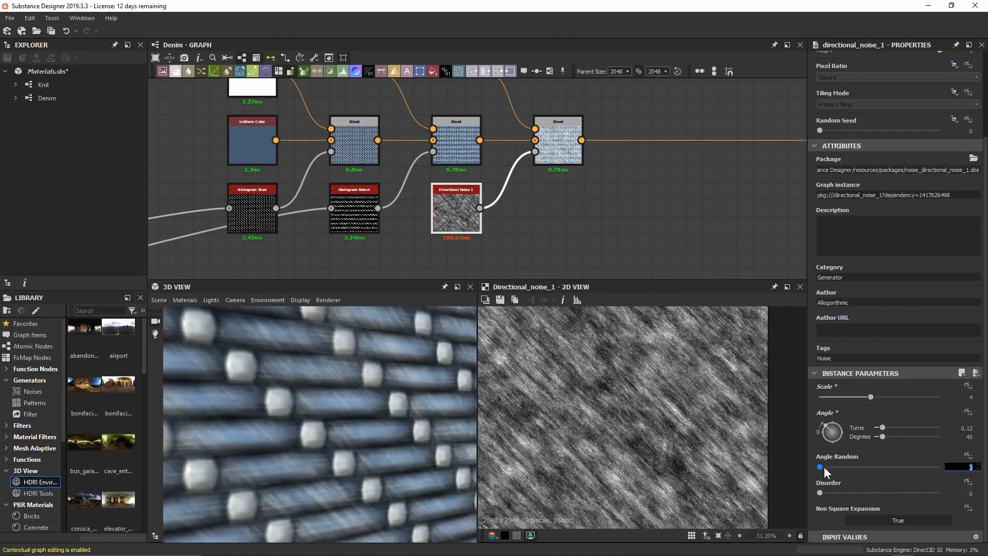
{"action": "type", "text": "0.05"}
{"action": "key", "text": "Return"}
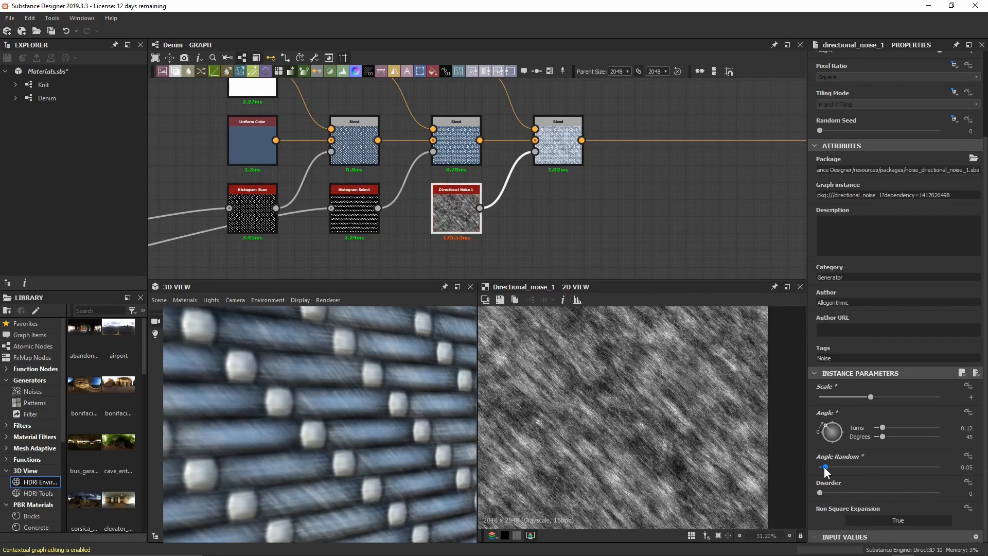
{"action": "double_click", "coordinate": [567, 153]}
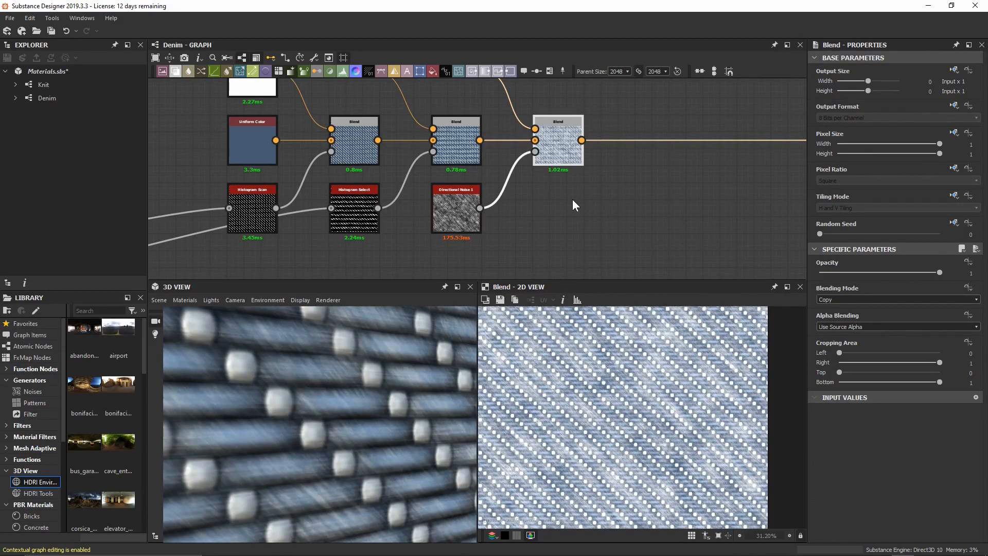
Switch the last Blend to Subtract mode with Opacity 0.15.
{"action": "left_click", "coordinate": [859, 298]}
{"action": "left_click", "coordinate": [870, 321]}
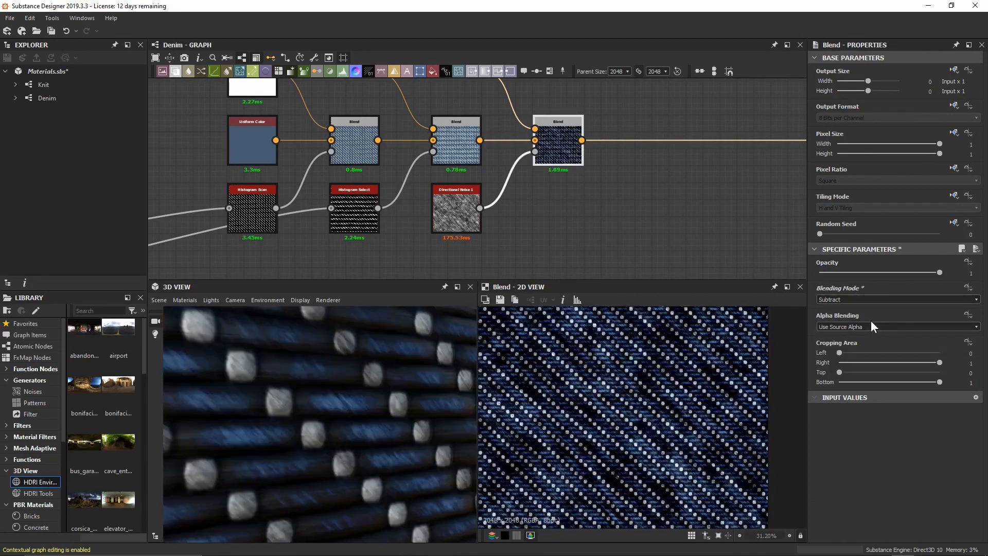
{"action": "scroll", "coordinate": [321, 409], "scroll_direction": "up", "scroll_amount": 4}
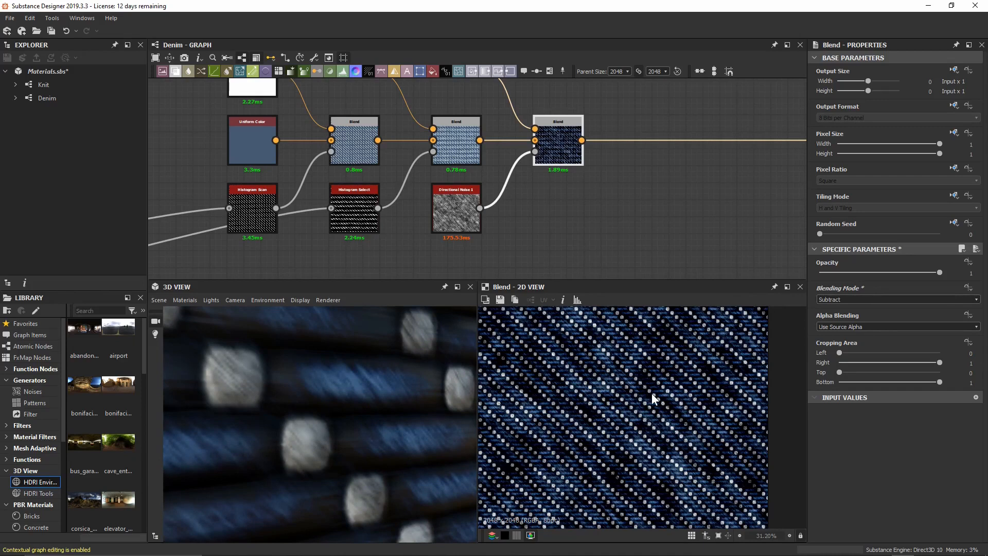
{"action": "middle_click_drag", "start_coordinate": [608, 196], "coordinate": [598, 223]}
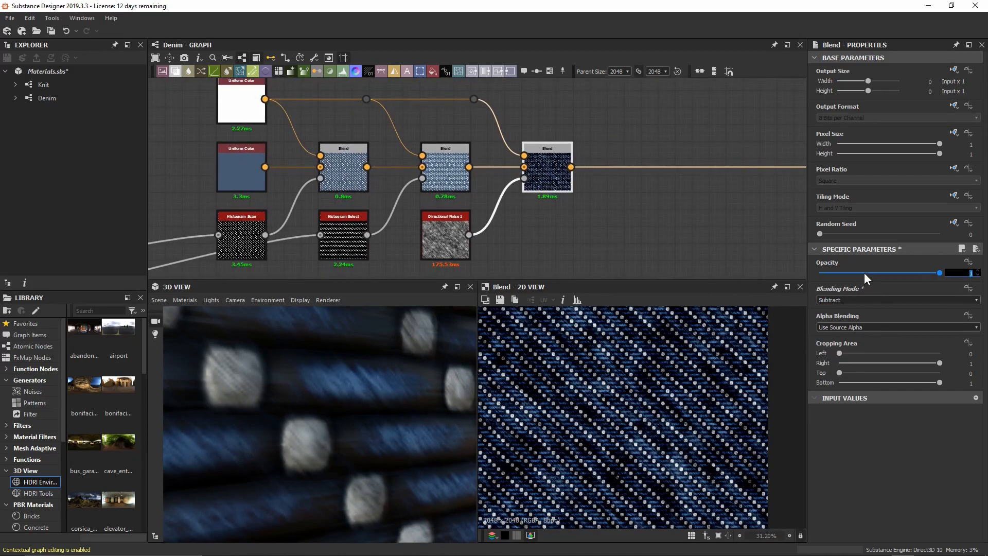
{"action": "type", "text": "0.15"}
{"action": "key", "text": "Return"}
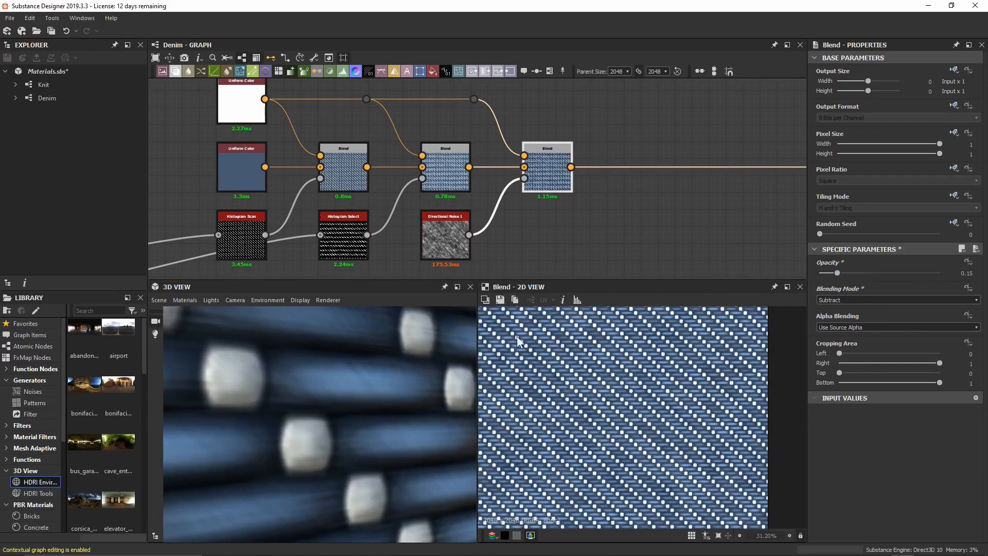
{"action": "scroll", "coordinate": [374, 368], "scroll_direction": "down", "scroll_amount": 5}
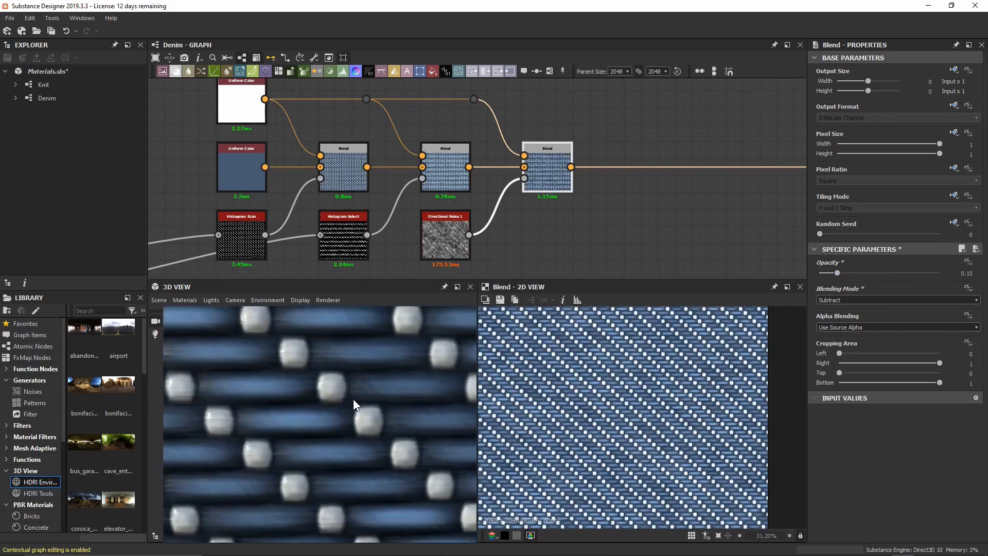
{"action": "scroll", "coordinate": [356, 401], "scroll_direction": "up", "scroll_amount": 2}
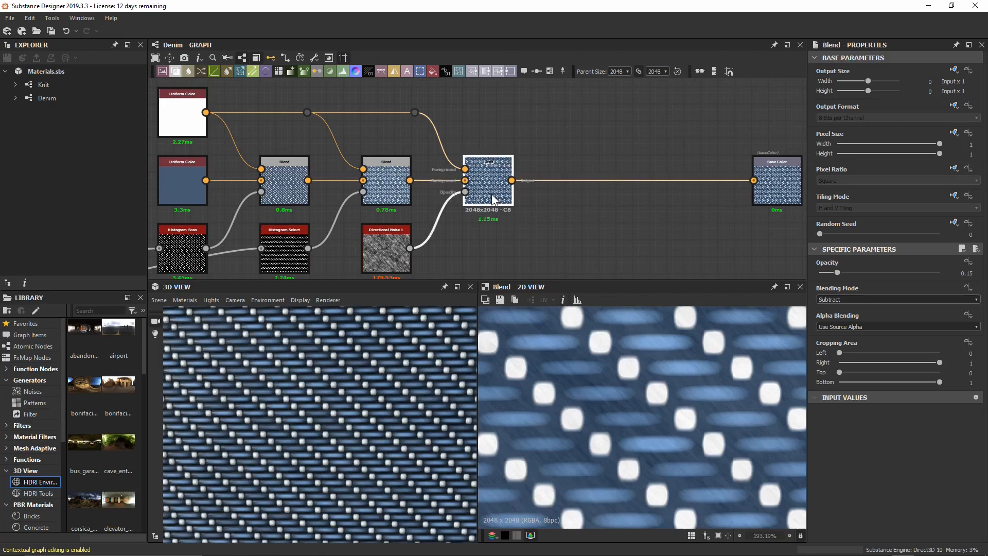
Insert a Blend before Base Color with the blue Uniform Color as Foreground via reroute dots, and save.
{"action": "key", "text": "space"}
{"action": "key", "text": "Return"}
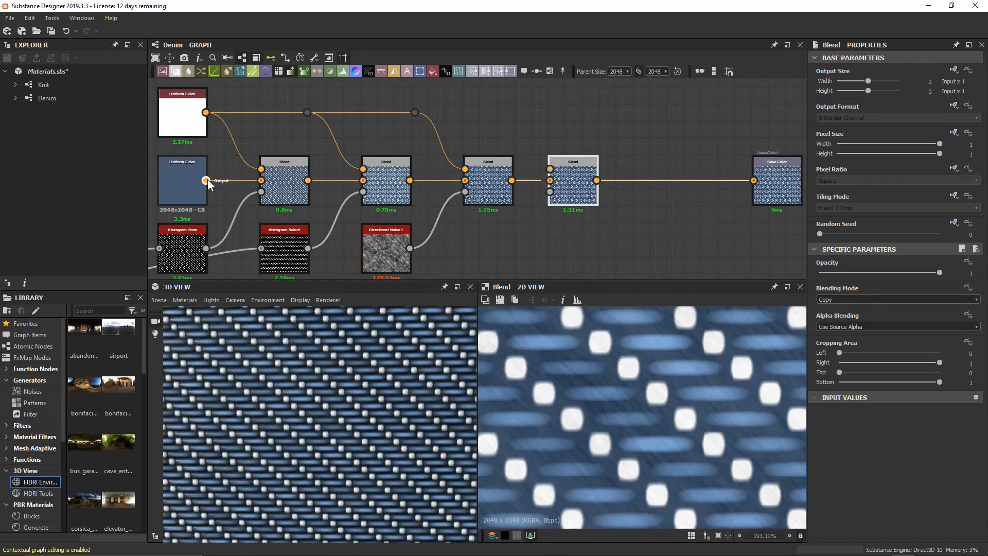
{"action": "left_click_drag", "start_coordinate": [205, 180], "coordinate": [551, 170]}
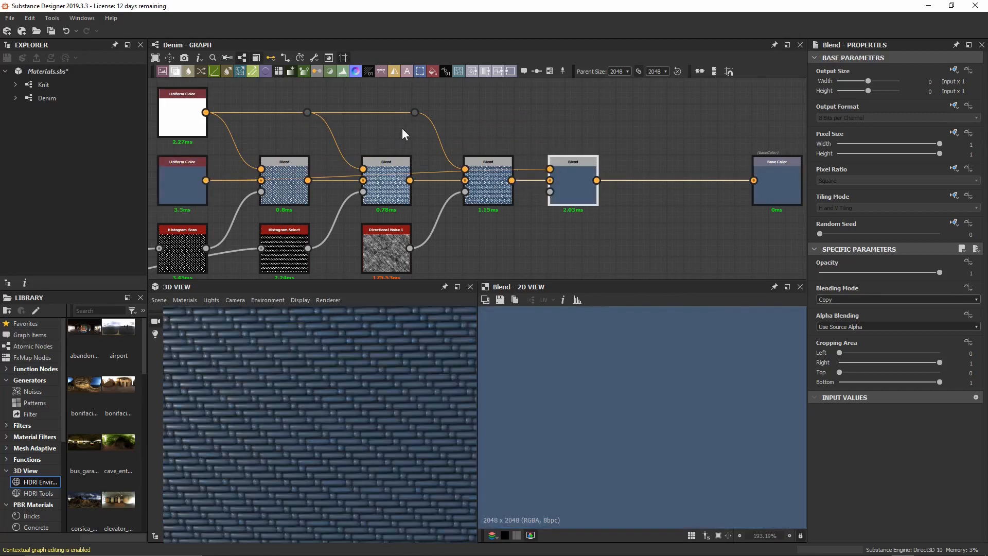
{"action": "double_click", "coordinate": [328, 177]}
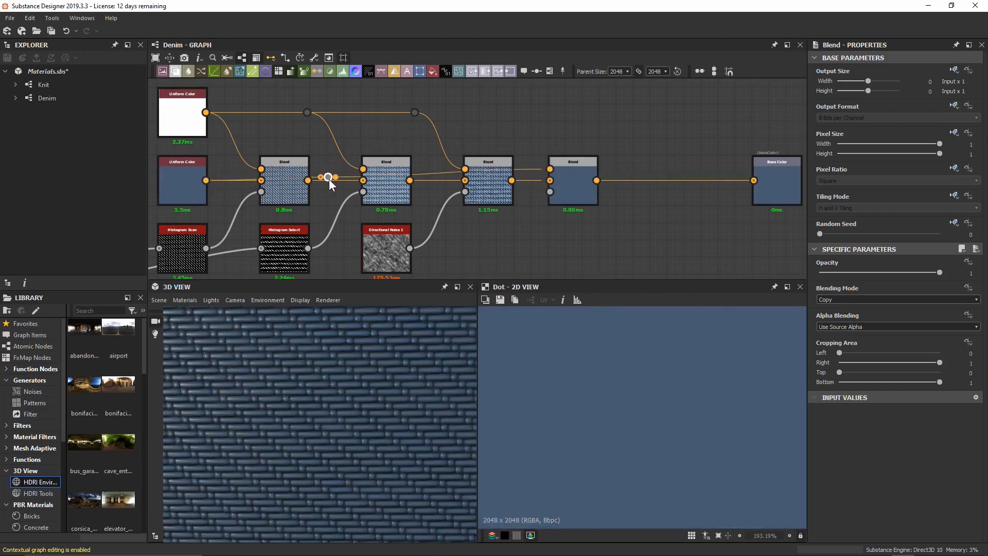
{"action": "left_click_drag", "start_coordinate": [329, 177], "coordinate": [527, 144]}
{"action": "double_click", "coordinate": [285, 149]}
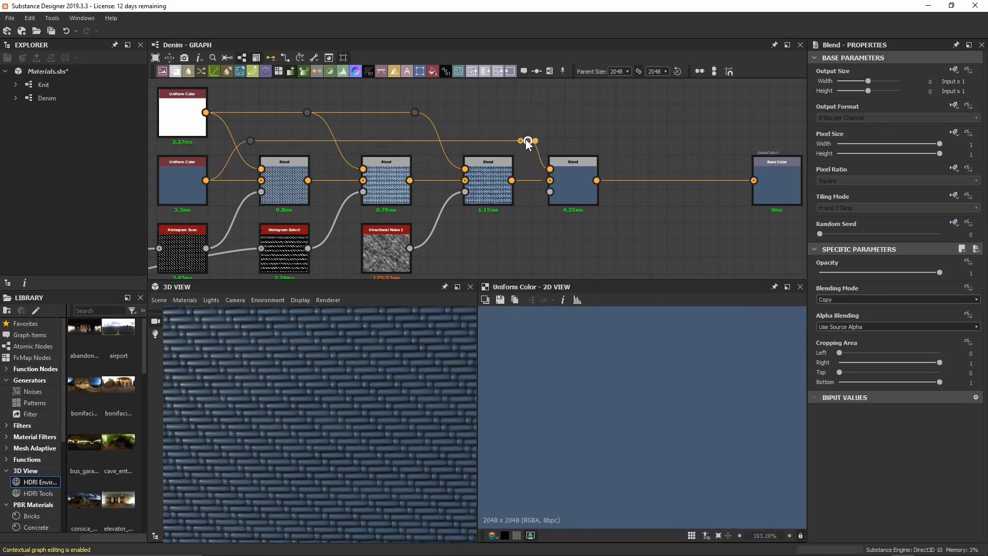
{"action": "key", "text": "ctrl+s"}
Link the Directional Warp output to the last Blend's Opacity and preview the result.
{"action": "scroll", "coordinate": [601, 122], "scroll_direction": "down", "scroll_amount": 5}
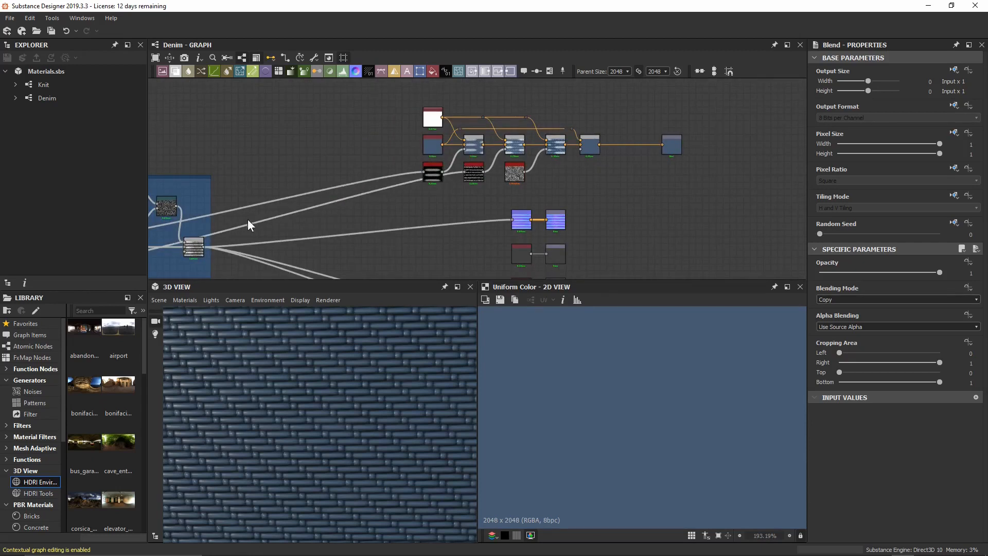
{"action": "middle_click_drag", "start_coordinate": [248, 219], "coordinate": [501, 167]}
{"action": "scroll", "coordinate": [500, 167], "scroll_direction": "up", "scroll_amount": 4}
{"action": "middle_click_drag", "start_coordinate": [382, 138], "coordinate": [427, 161]}
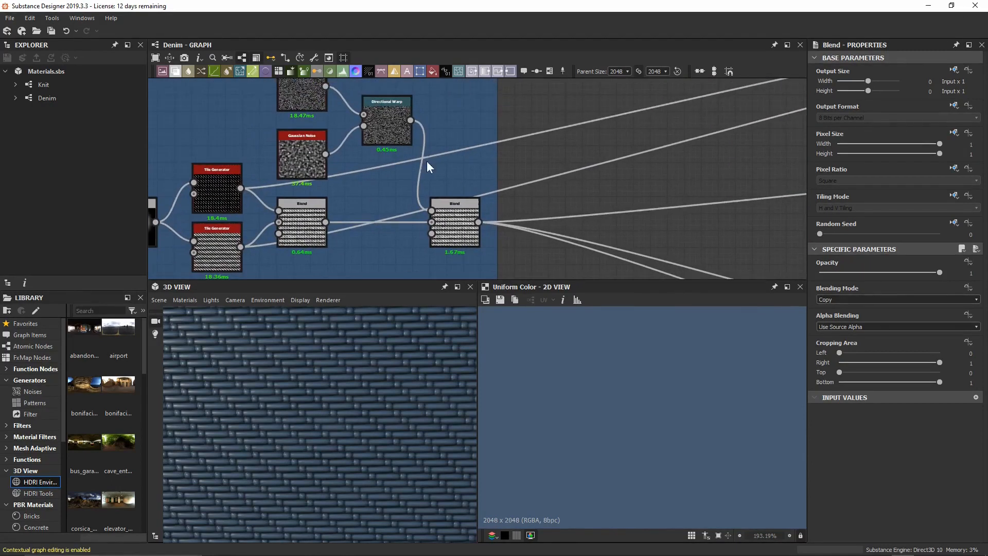
{"action": "double_click", "coordinate": [395, 128]}
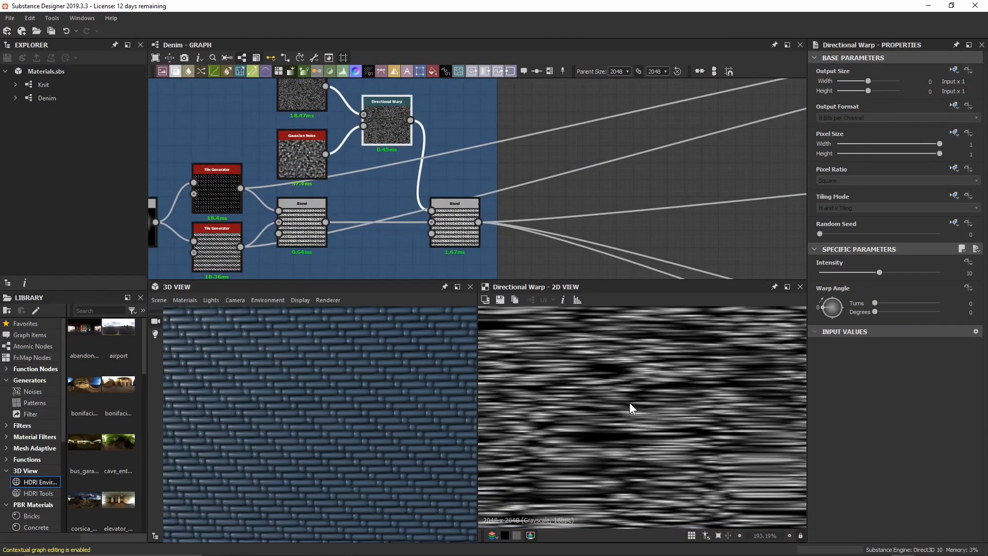
{"action": "middle_click_drag", "start_coordinate": [628, 120], "coordinate": [578, 165]}
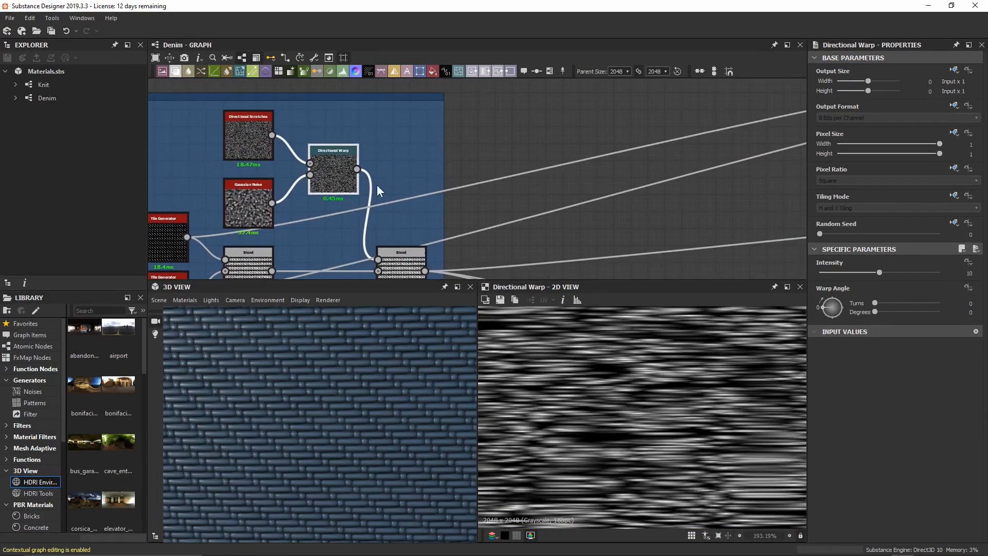
{"action": "left_click_drag", "start_coordinate": [357, 170], "coordinate": [691, 190]}
{"action": "scroll", "coordinate": [599, 202], "scroll_direction": "down", "scroll_amount": 4}
{"action": "middle_click_drag", "start_coordinate": [776, 166], "coordinate": [320, 182]}
{"action": "scroll", "coordinate": [444, 158], "scroll_direction": "up", "scroll_amount": 6}
{"action": "left_click_drag", "start_coordinate": [449, 155], "coordinate": [481, 180]}
{"action": "middle_click_drag", "start_coordinate": [449, 154], "coordinate": [482, 181]}
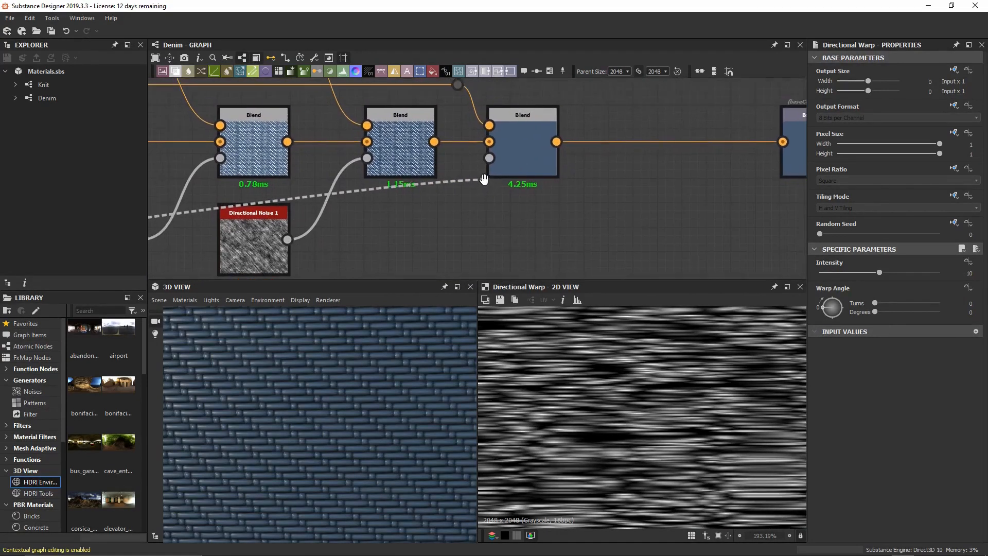
{"action": "left_click_drag", "start_coordinate": [481, 181], "coordinate": [489, 159]}
{"action": "double_click", "coordinate": [523, 165]}
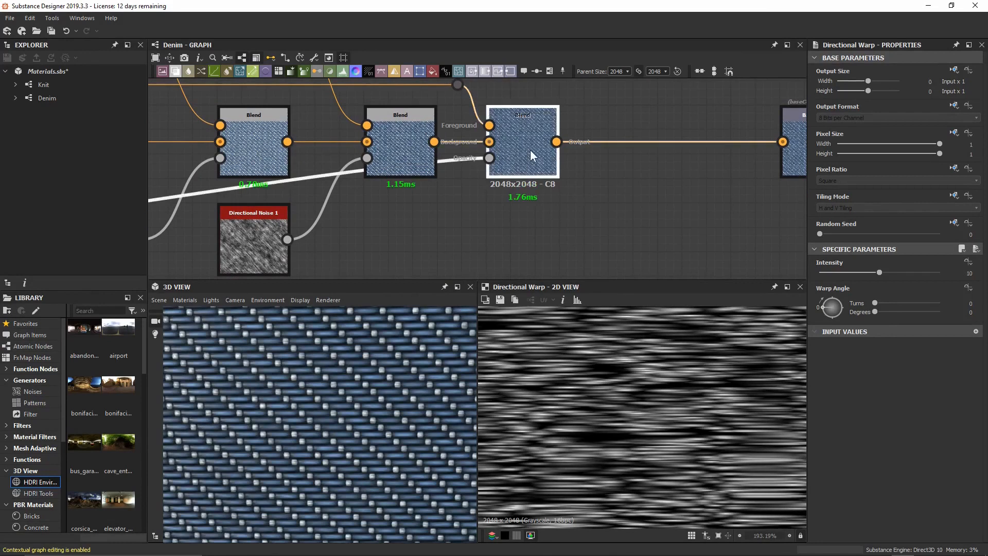
Switch the last Blend before Base Color to Add (Linear Dodge) at 0.15 opacity.
{"action": "scroll", "coordinate": [331, 340], "scroll_direction": "up", "scroll_amount": 3}
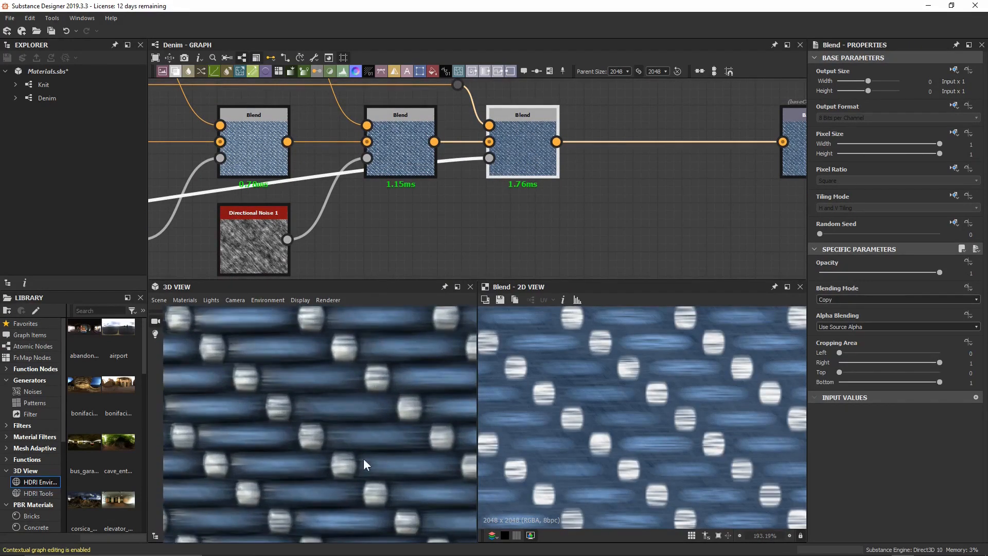
{"action": "left_click_drag", "start_coordinate": [326, 428], "coordinate": [312, 379]}
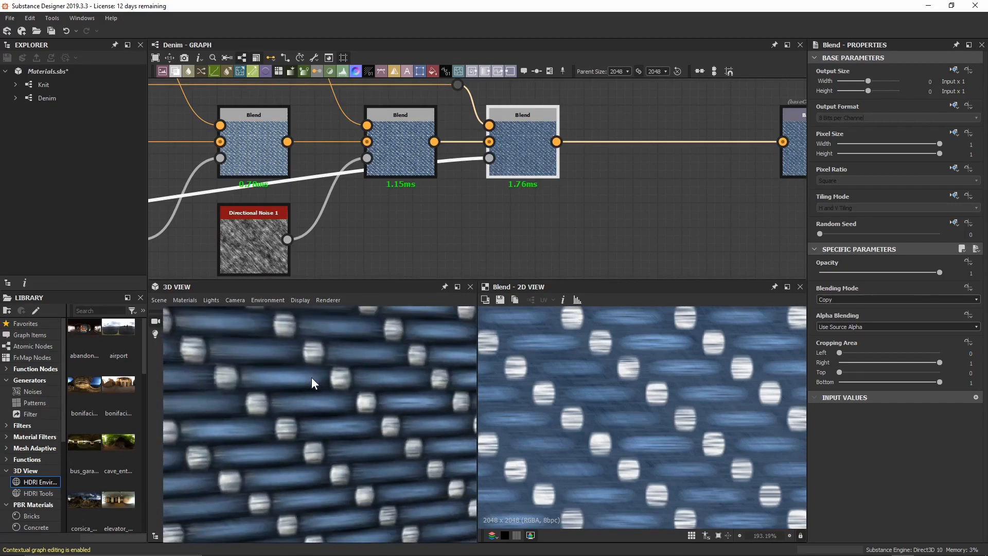
{"action": "middle_click_drag", "start_coordinate": [509, 209], "coordinate": [521, 232]}
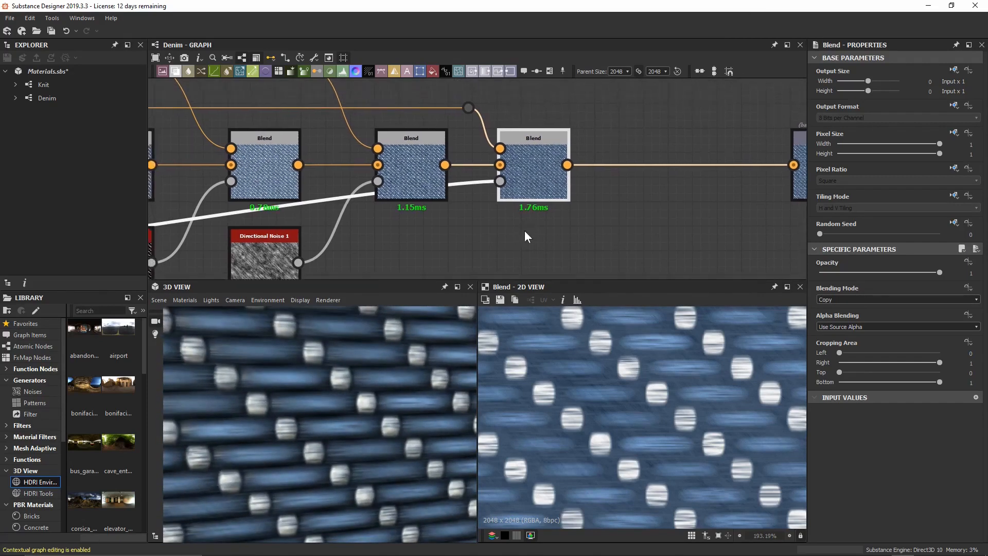
{"action": "left_click", "coordinate": [854, 300]}
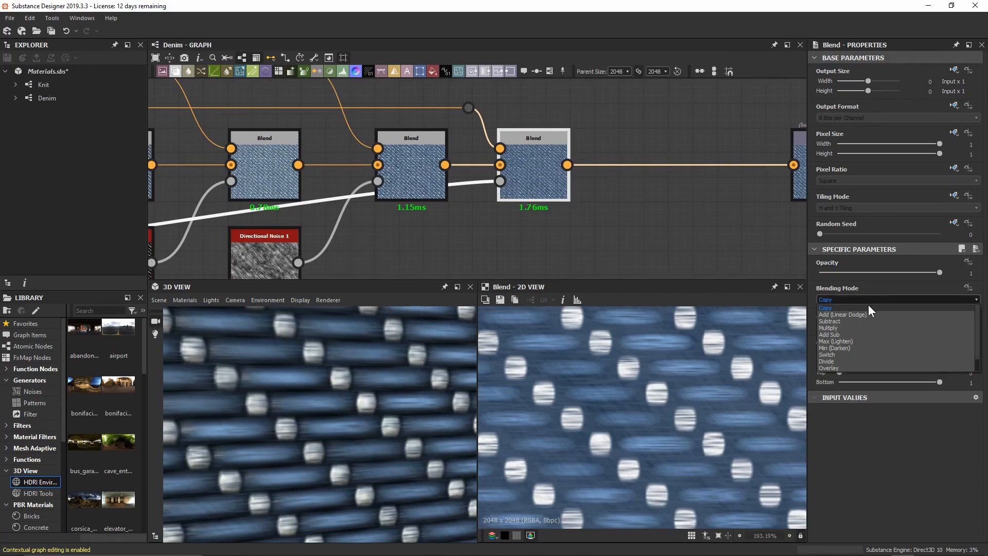
{"action": "left_click", "coordinate": [875, 313]}
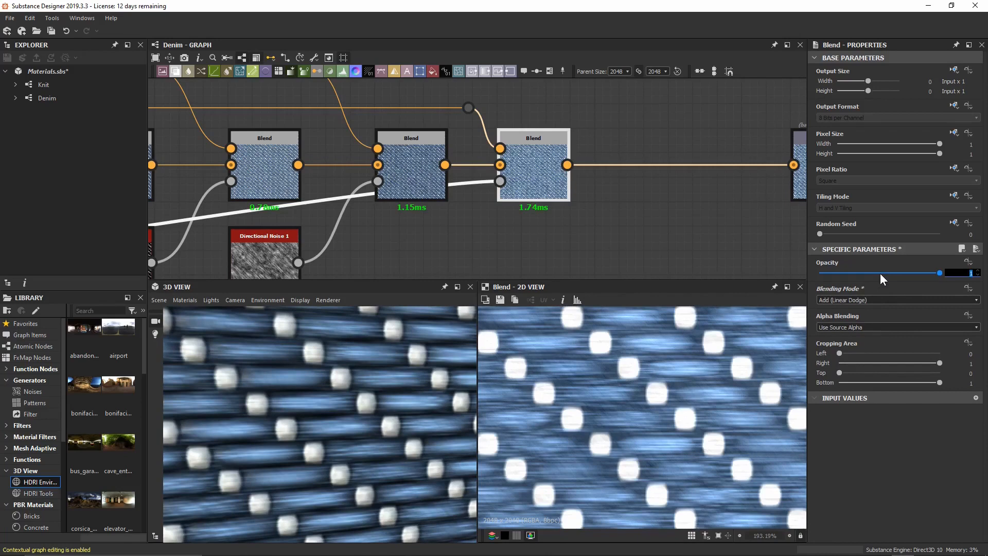
{"action": "type", "text": "0.15"}
{"action": "key", "text": "Return"}
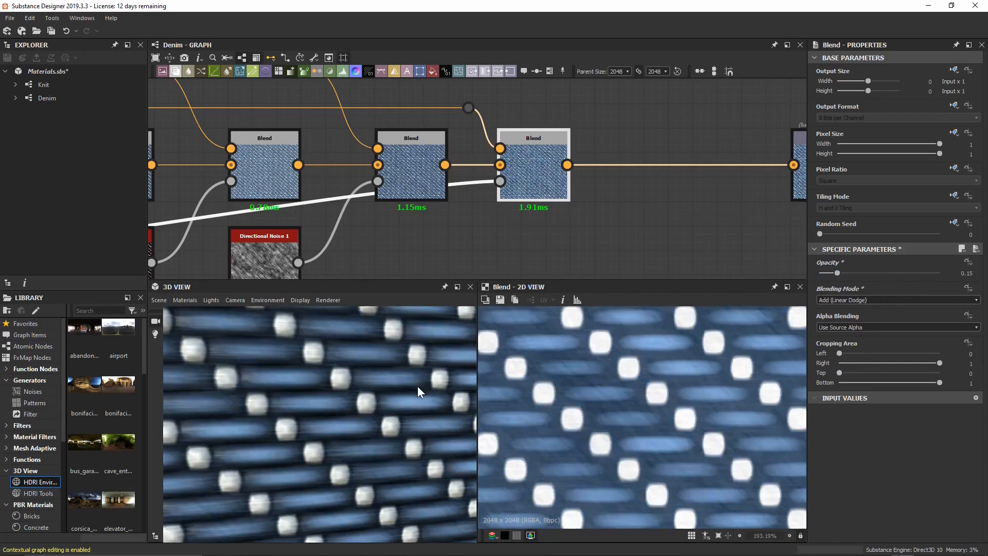
{"action": "left_click_drag", "start_coordinate": [418, 386], "coordinate": [426, 351]}
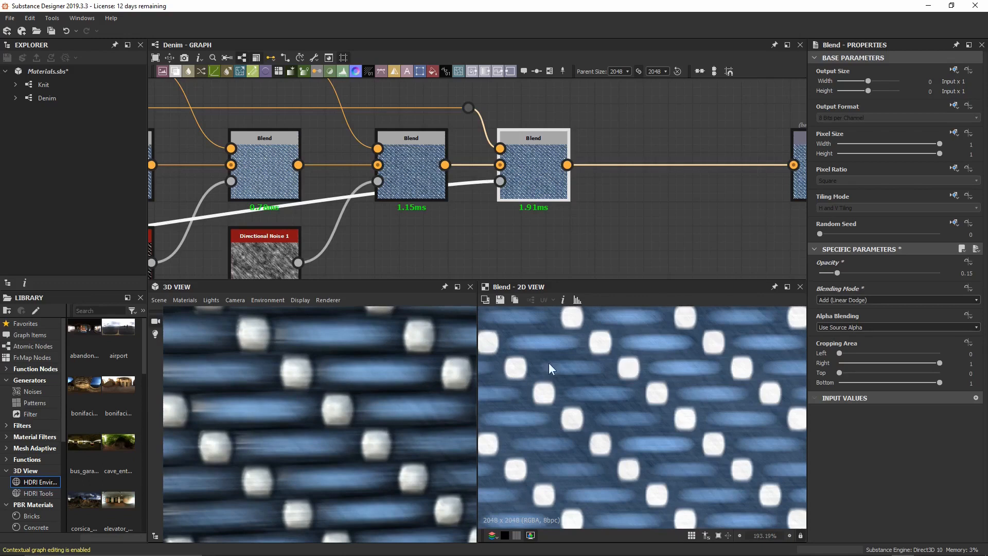
{"action": "scroll", "coordinate": [340, 391], "scroll_direction": "down", "scroll_amount": 3}
{"action": "scroll", "coordinate": [345, 417], "scroll_direction": "down", "scroll_amount": 2}
{"action": "middle_click_drag", "start_coordinate": [708, 172], "coordinate": [459, 213]}
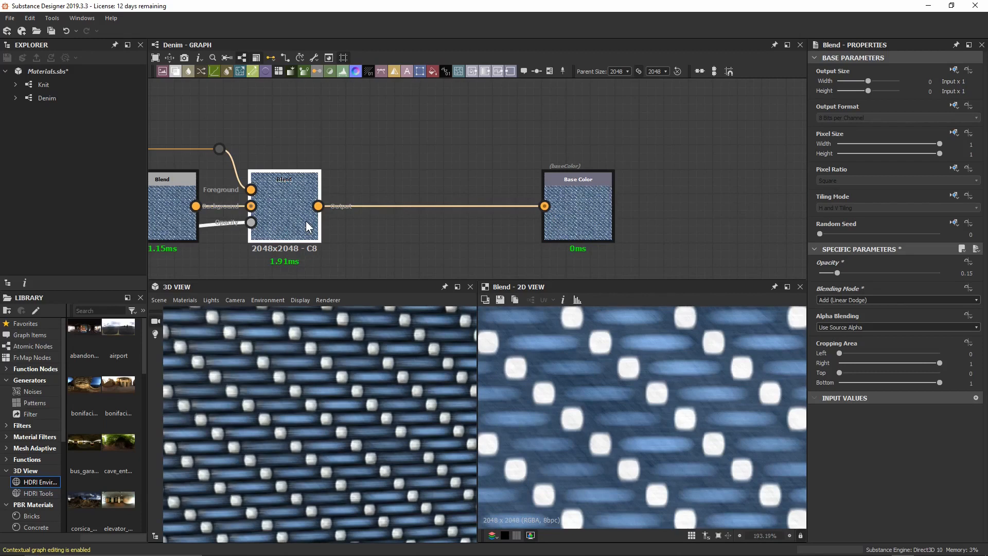
Insert a Sharpen node before the Base Color output.
{"action": "key", "text": "space"}
{"action": "type", "text": "sha"}
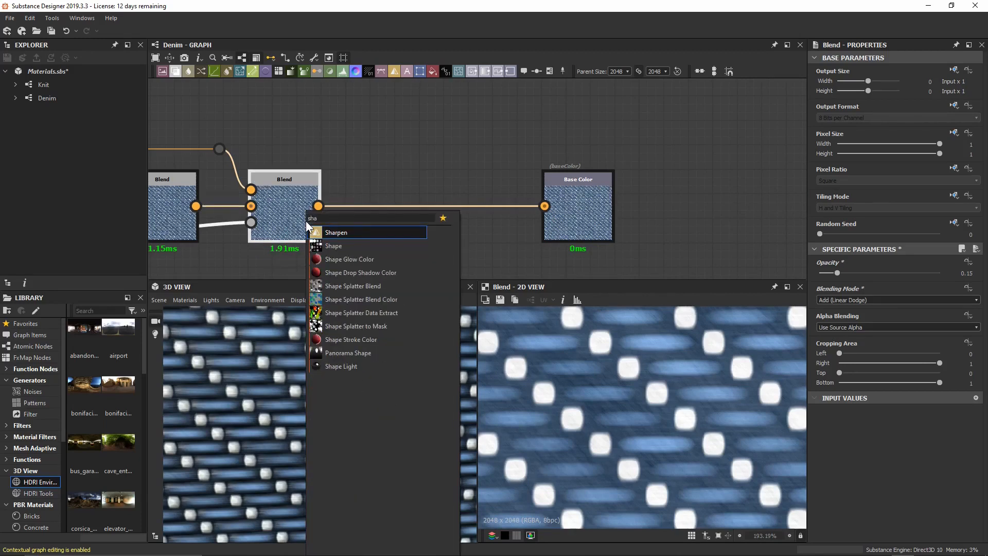
{"action": "key", "text": "Return"}
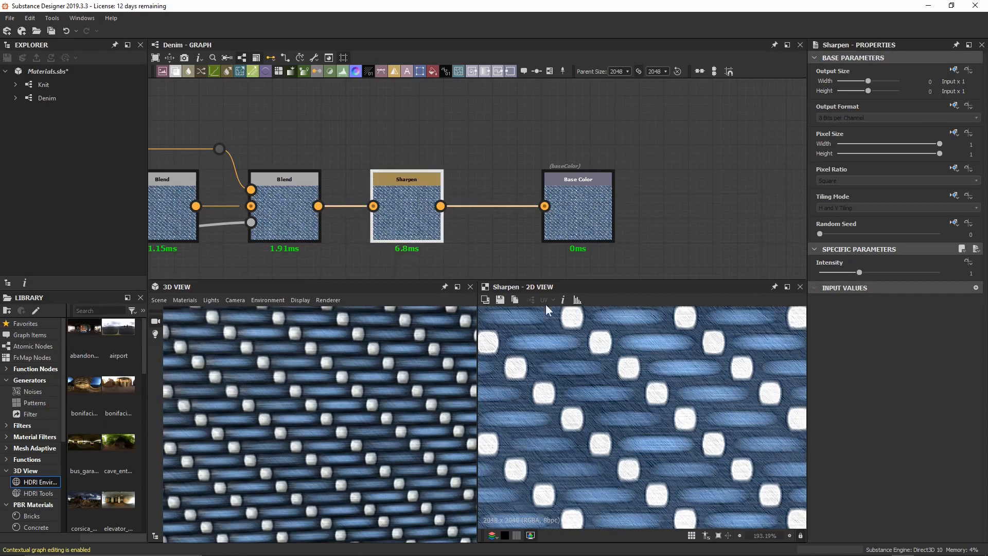
{"action": "scroll", "coordinate": [564, 362], "scroll_direction": "up", "scroll_amount": 2}
{"action": "middle_click_drag", "start_coordinate": [564, 362], "coordinate": [593, 376]}
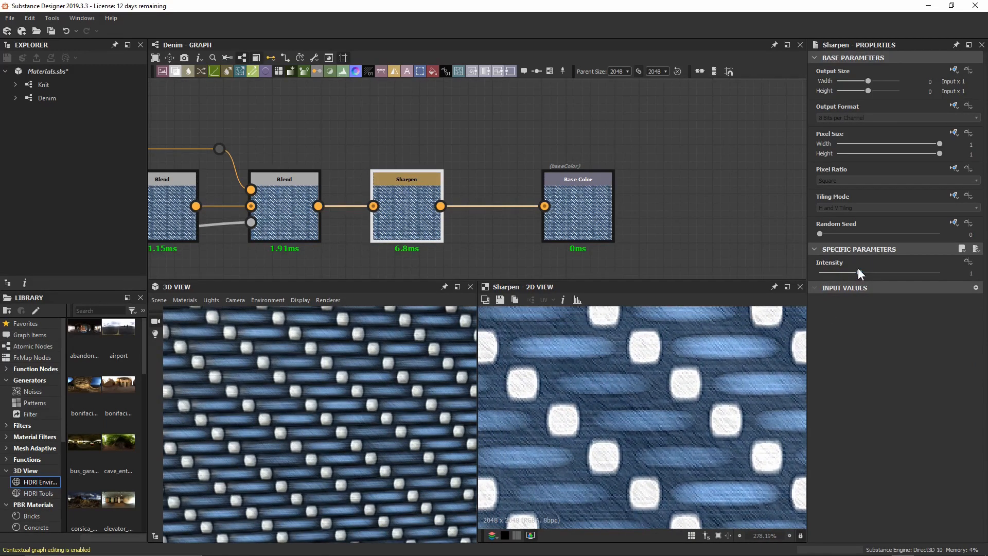
Try Sharpen Intensity at 0, 0.46 and 1.83, then undo back to 0.5.
{"action": "left_click_drag", "start_coordinate": [858, 270], "coordinate": [814, 271]}
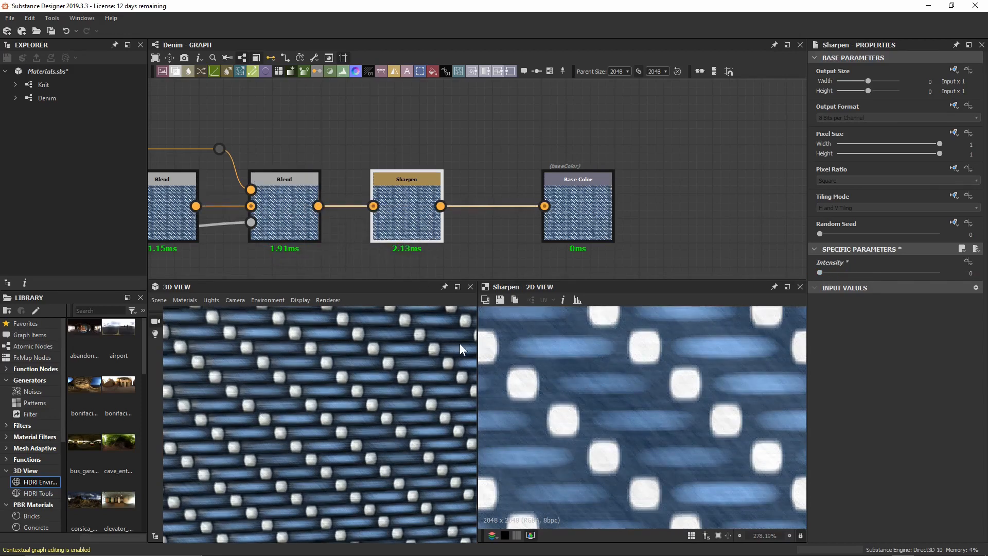
{"action": "left_click_drag", "start_coordinate": [821, 274], "coordinate": [838, 270]}
{"action": "scroll", "coordinate": [632, 317], "scroll_direction": "up", "scroll_amount": 4}
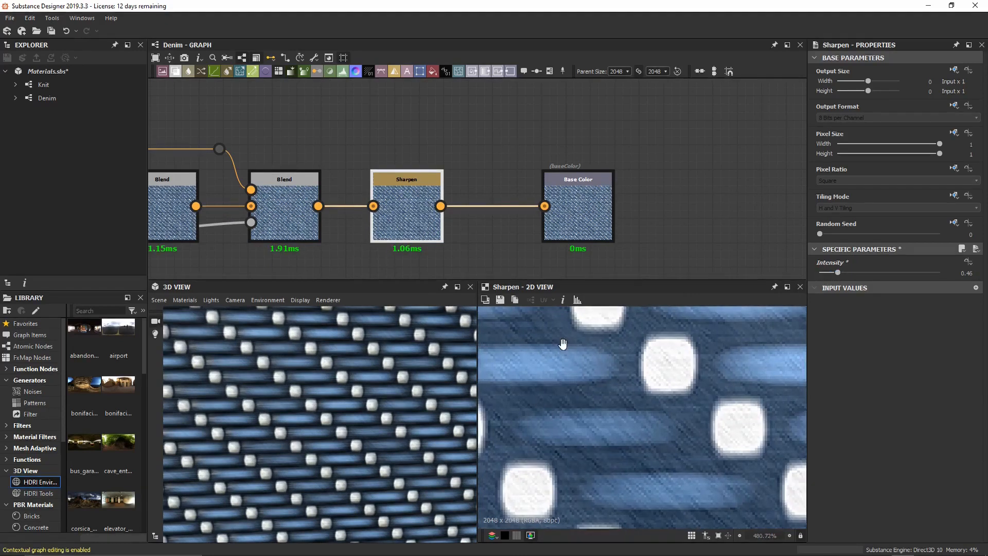
{"action": "middle_click_drag", "start_coordinate": [562, 342], "coordinate": [694, 341]}
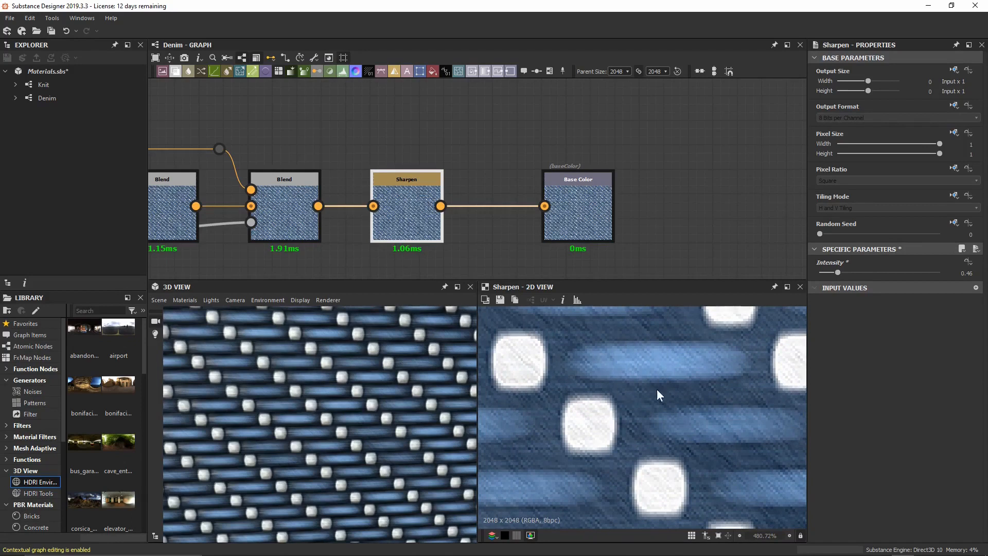
{"action": "scroll", "coordinate": [370, 400], "scroll_direction": "up", "scroll_amount": 5}
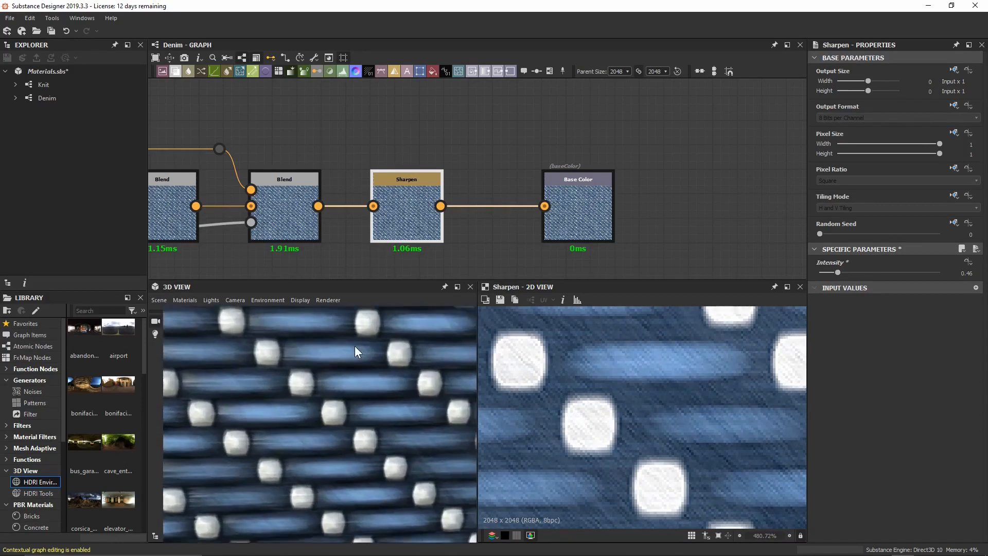
{"action": "left_click", "coordinate": [839, 274]}
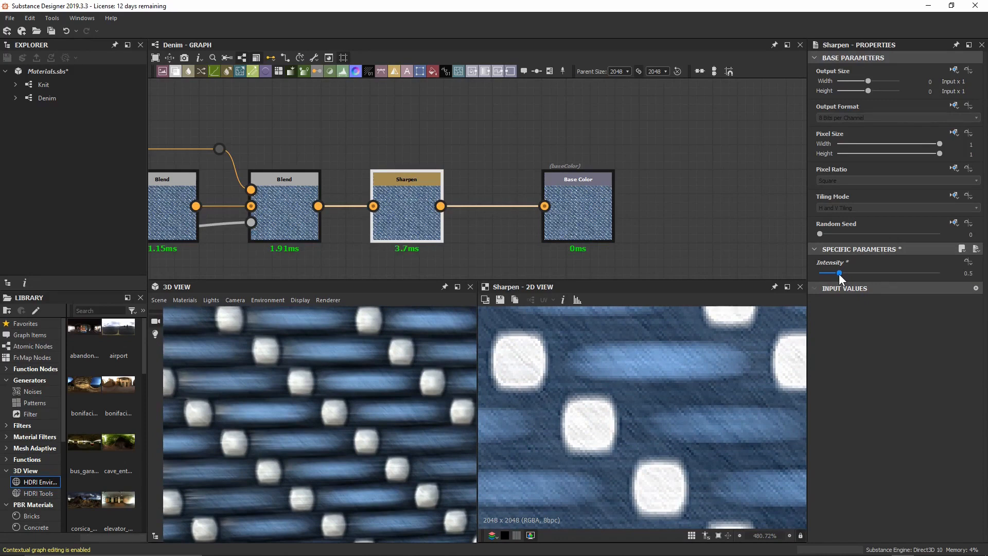
{"action": "left_click_drag", "start_coordinate": [839, 273], "coordinate": [894, 270]}
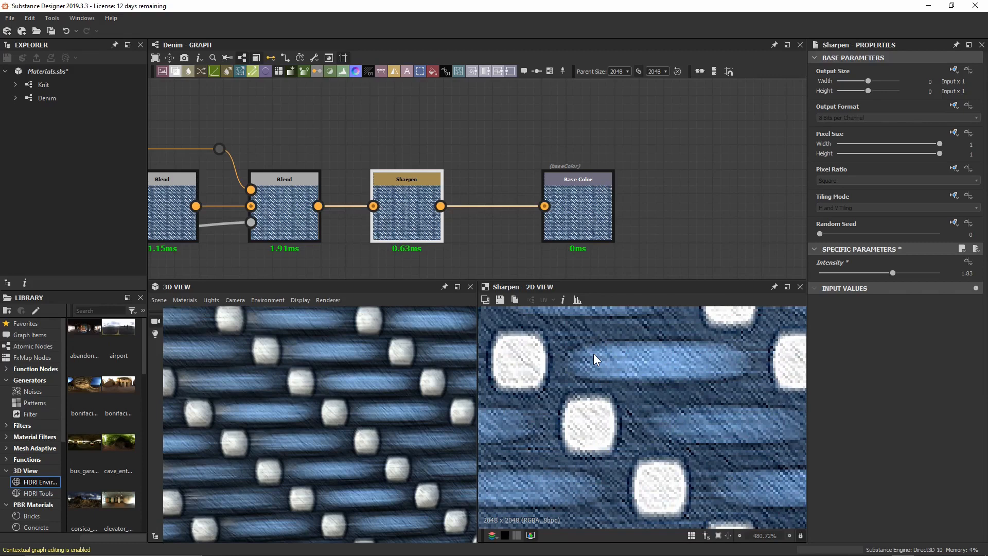
{"action": "key", "text": "ctrl+z"}
{"action": "scroll", "coordinate": [601, 392], "scroll_direction": "down", "scroll_amount": 5}
{"action": "scroll", "coordinate": [602, 393], "scroll_direction": "down", "scroll_amount": 3}
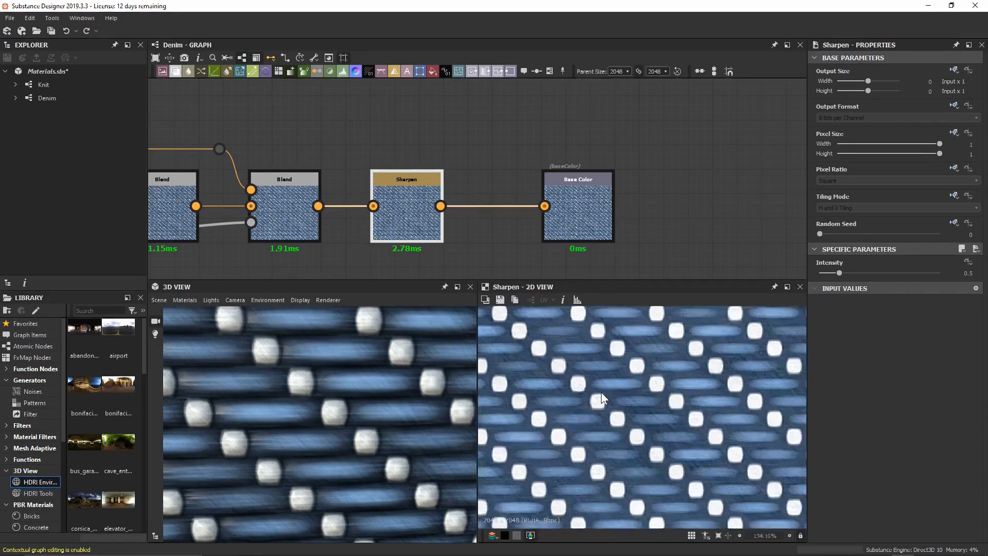
{"action": "scroll", "coordinate": [356, 394], "scroll_direction": "down", "scroll_amount": 3}
{"action": "scroll", "coordinate": [359, 412], "scroll_direction": "down", "scroll_amount": 3}
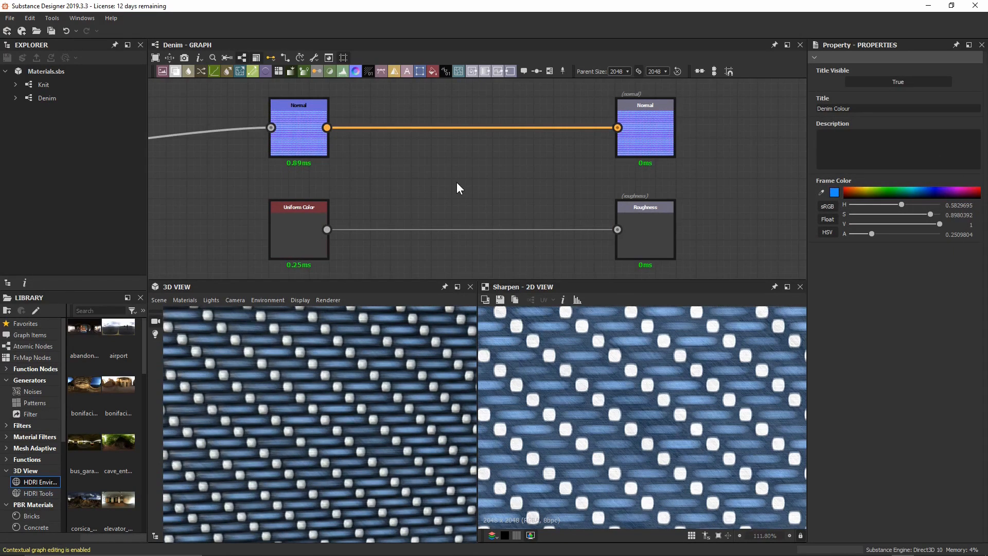
Raise the Normal node's Intensity to 3 and check the stronger thread relief in 3D.
{"action": "double_click", "coordinate": [290, 135]}
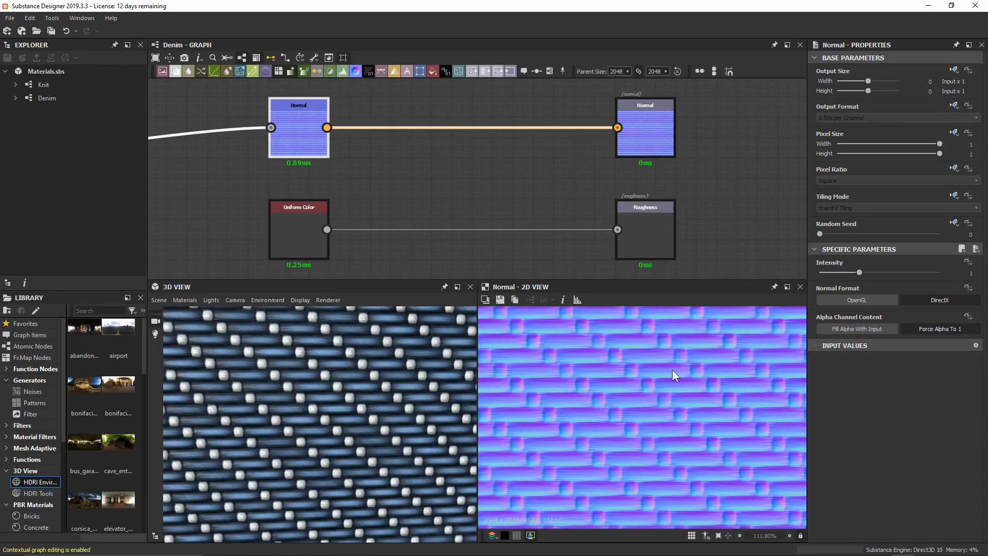
{"action": "scroll", "coordinate": [365, 357], "scroll_direction": "down", "scroll_amount": 5}
{"action": "left_click_drag", "start_coordinate": [352, 482], "coordinate": [279, 369], "text": "alt"}
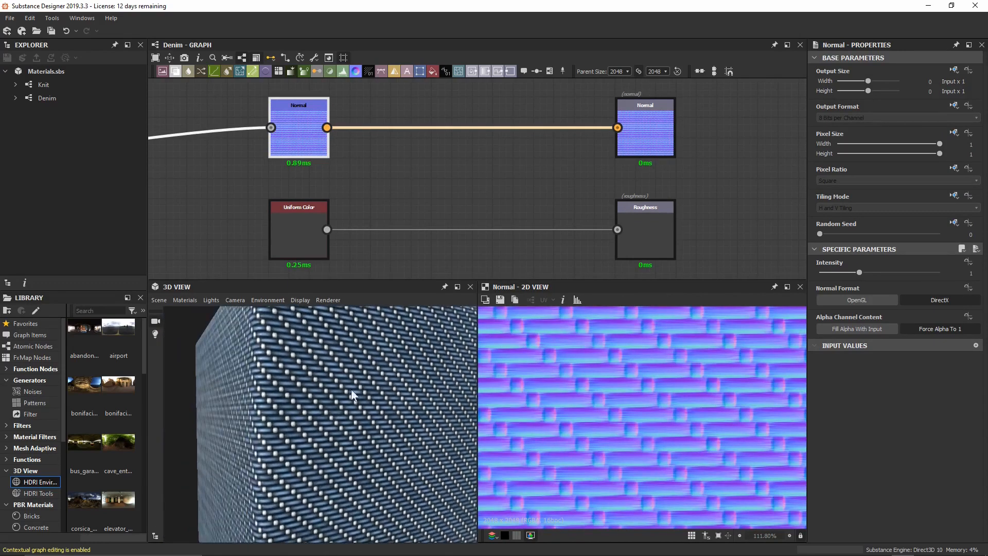
{"action": "left_click_drag", "start_coordinate": [394, 399], "coordinate": [389, 405], "text": "alt"}
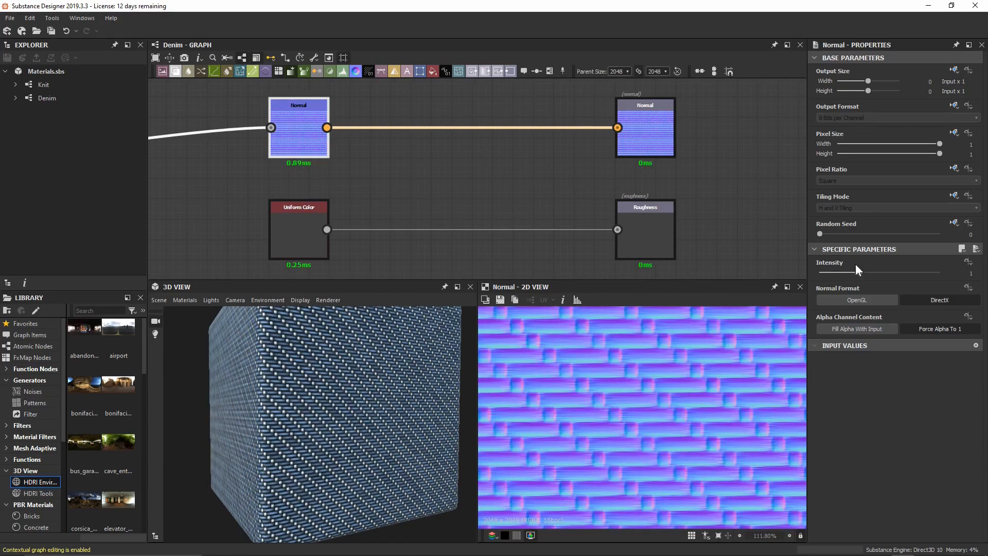
{"action": "mouse_move", "coordinate": [859, 271]}
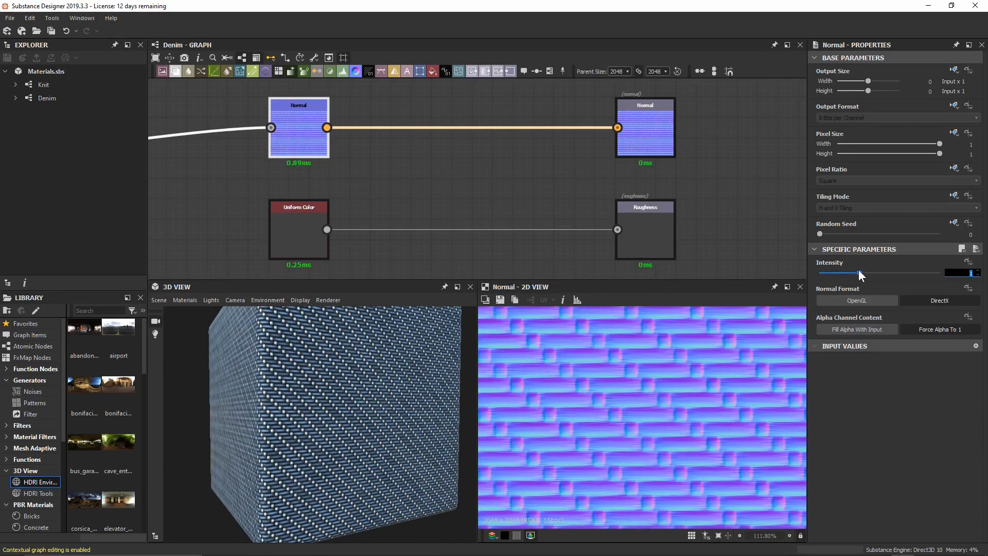
{"action": "type", "text": "3"}
{"action": "key", "text": "Return"}
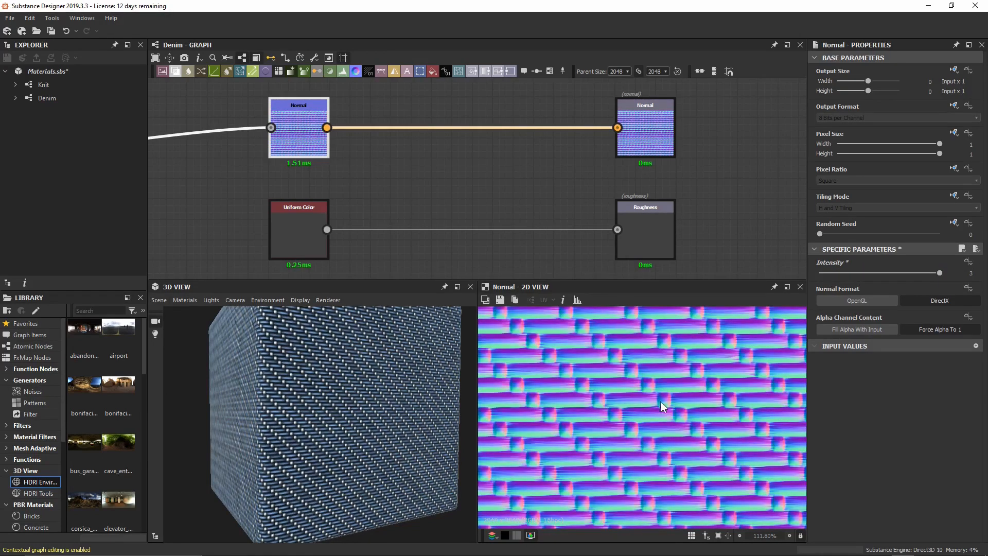
{"action": "scroll", "coordinate": [329, 444], "scroll_direction": "up", "scroll_amount": 8}
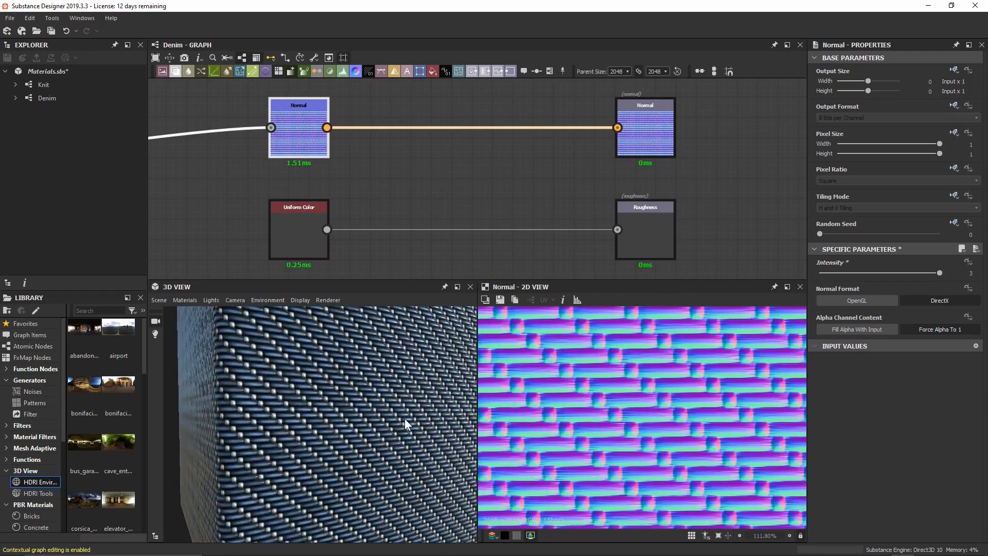
{"action": "left_click_drag", "start_coordinate": [376, 423], "coordinate": [337, 423]}
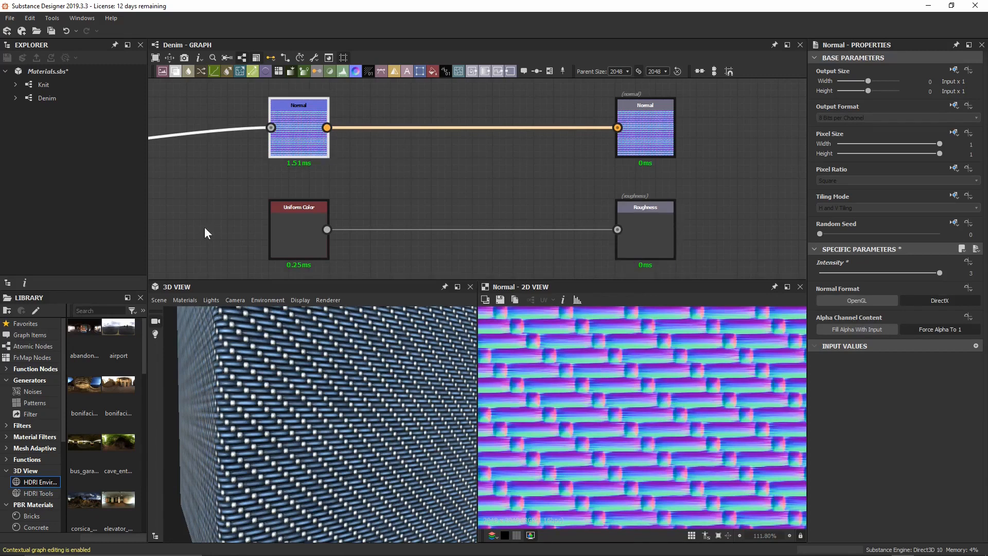
Delete the Uniform Color feeding Roughness and wire the Normal output to Roughness instead.
{"action": "left_click", "coordinate": [298, 240]}
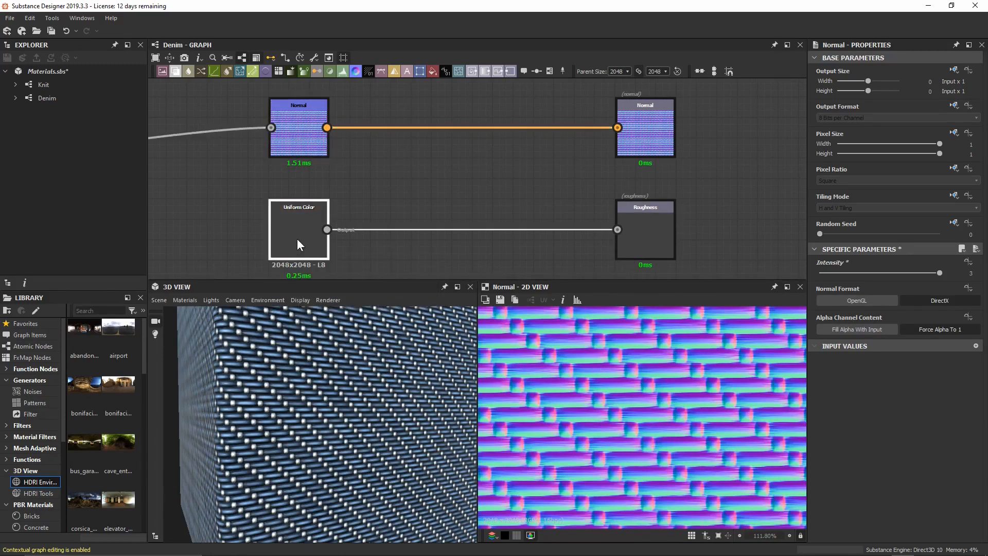
{"action": "key", "text": "Delete"}
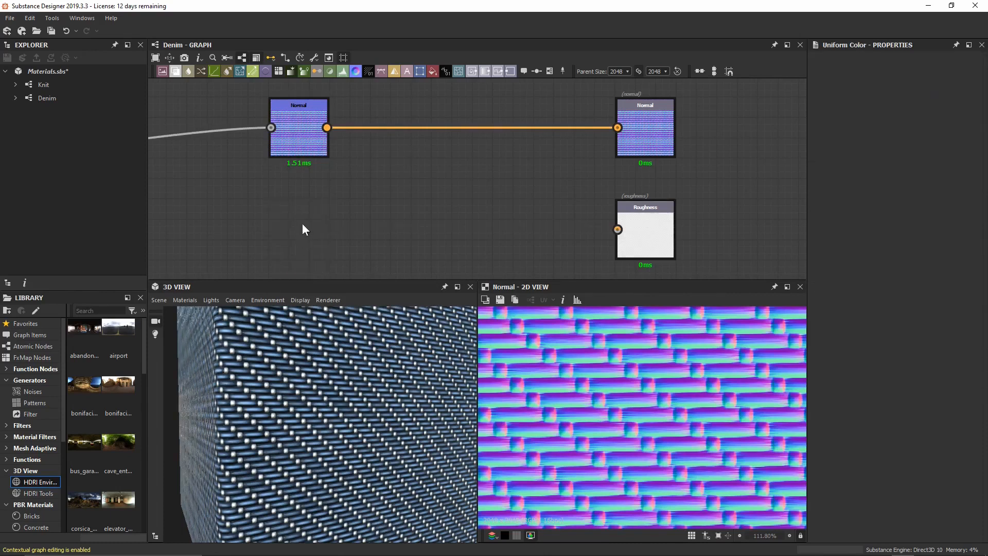
{"action": "left_click_drag", "start_coordinate": [327, 127], "coordinate": [618, 230]}
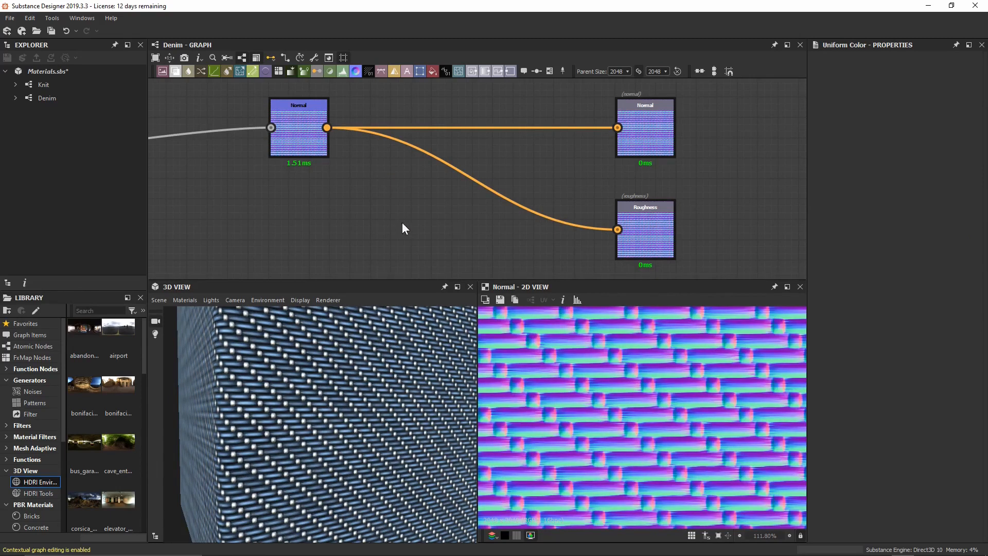
Insert Curvature Smooth and then Levels nodes on the Normal-to-Roughness wire.
{"action": "left_click_drag", "start_coordinate": [365, 225], "coordinate": [500, 162]}
{"action": "key", "text": "space"}
{"action": "type", "text": "c"}
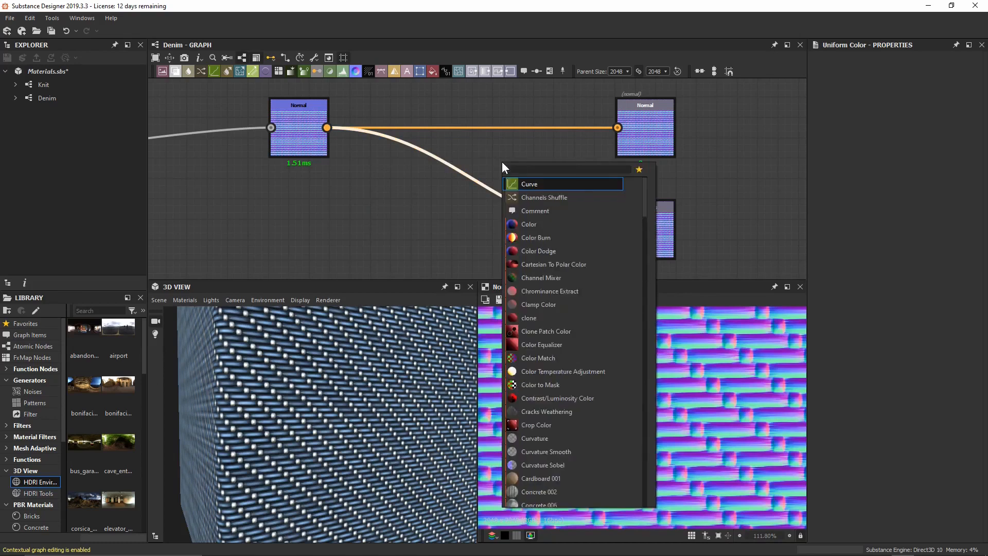
{"action": "type", "text": "urvat"}
{"action": "key", "text": "Down"}
{"action": "key", "text": "Return"}
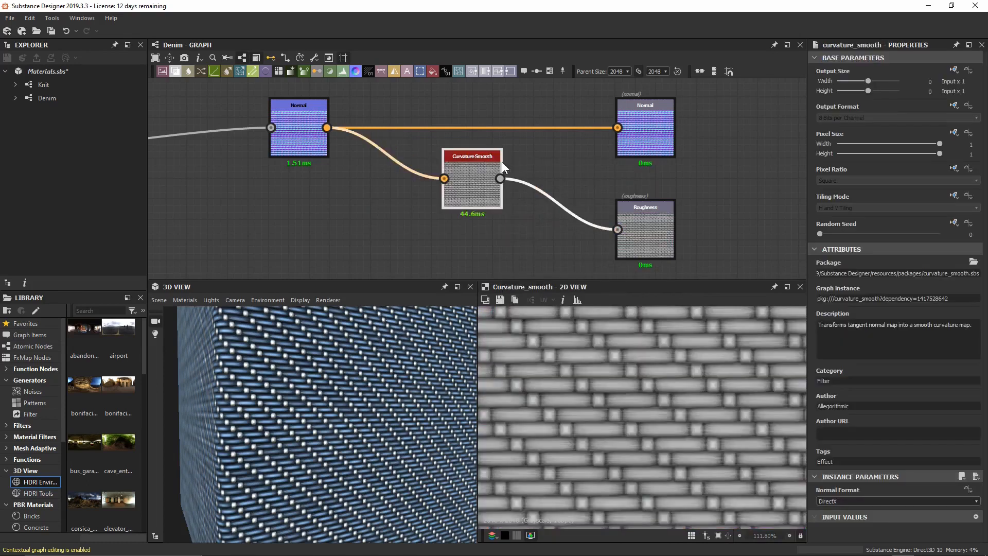
{"action": "left_click_drag", "start_coordinate": [502, 162], "coordinate": [364, 233]}
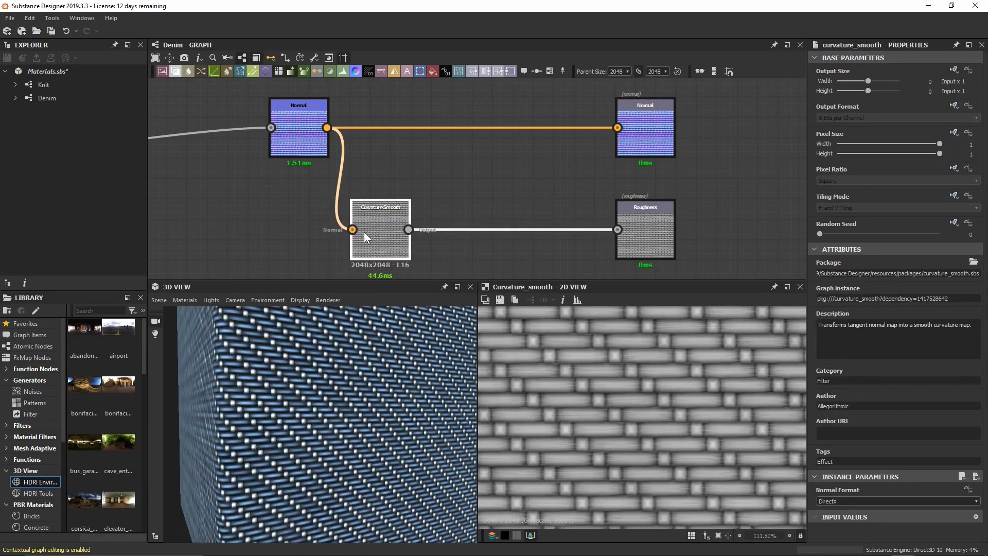
{"action": "key", "text": "space"}
{"action": "type", "text": "leve"}
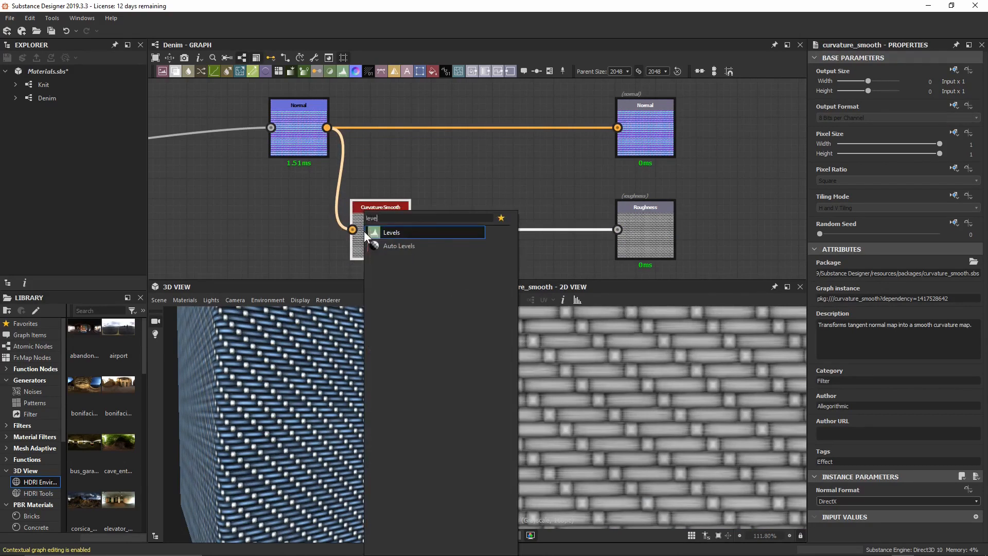
{"action": "key", "text": "Return"}
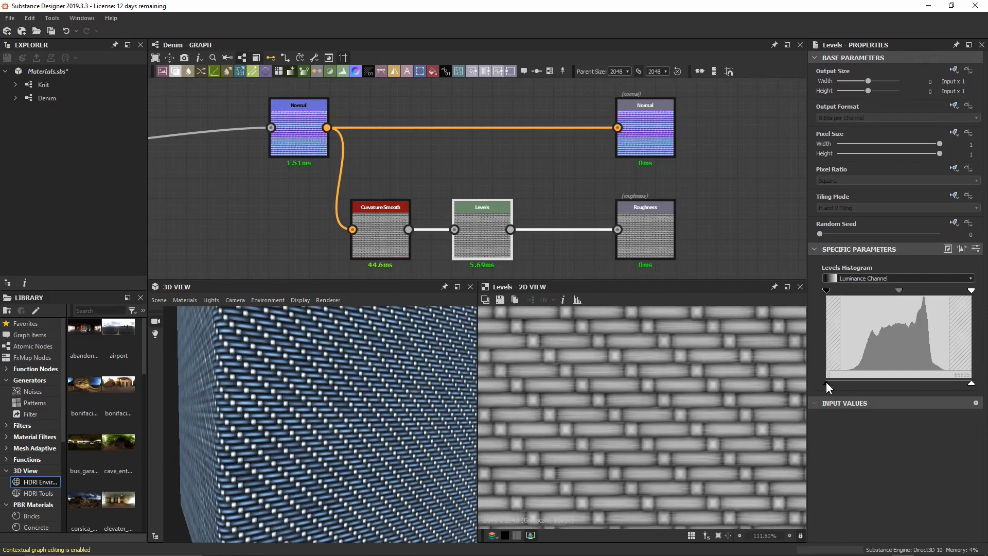
Raise the Levels black input, lower the white output and shift the midtone for lighter roughness.
{"action": "left_click_drag", "start_coordinate": [826, 382], "coordinate": [862, 378]}
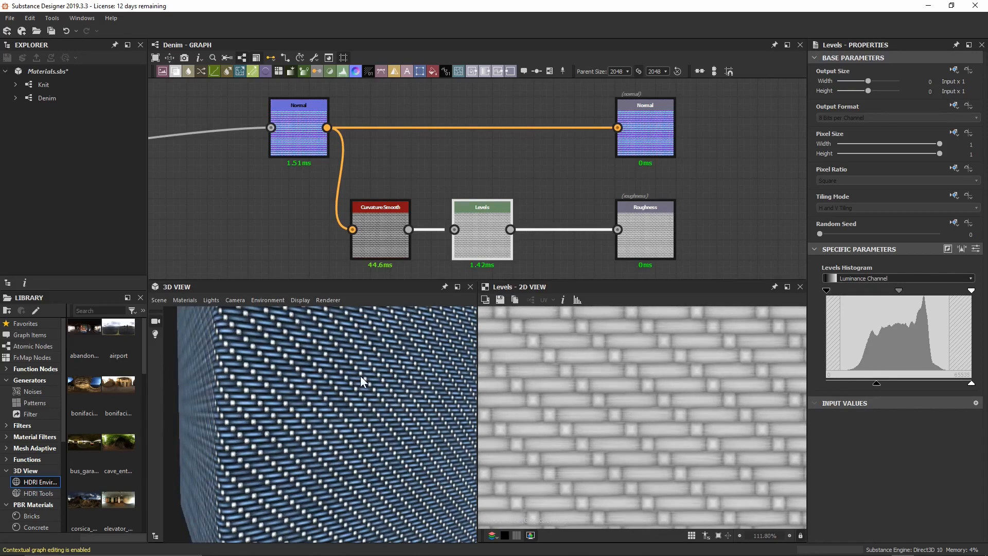
{"action": "left_click_drag", "start_coordinate": [364, 357], "coordinate": [359, 420]}
{"action": "left_click_drag", "start_coordinate": [365, 410], "coordinate": [406, 408]}
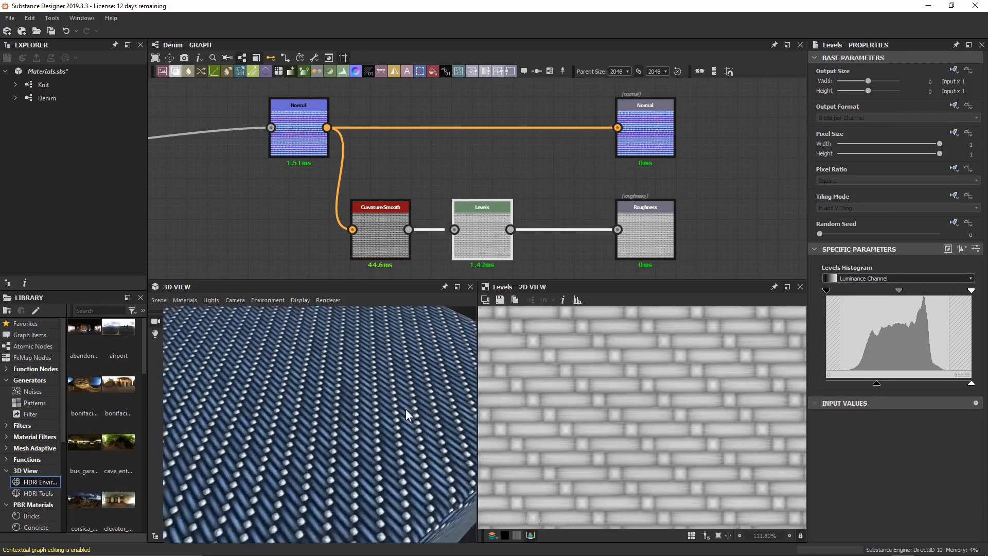
{"action": "middle_click_drag", "start_coordinate": [405, 409], "coordinate": [381, 405]}
{"action": "right_click_drag", "start_coordinate": [381, 405], "coordinate": [405, 383]}
{"action": "mouse_move", "coordinate": [406, 382]}
{"action": "left_mouse_down"}
{"action": "mouse_move", "coordinate": [336, 385]}
{"action": "mouse_move", "coordinate": [392, 383]}
{"action": "left_mouse_up"}
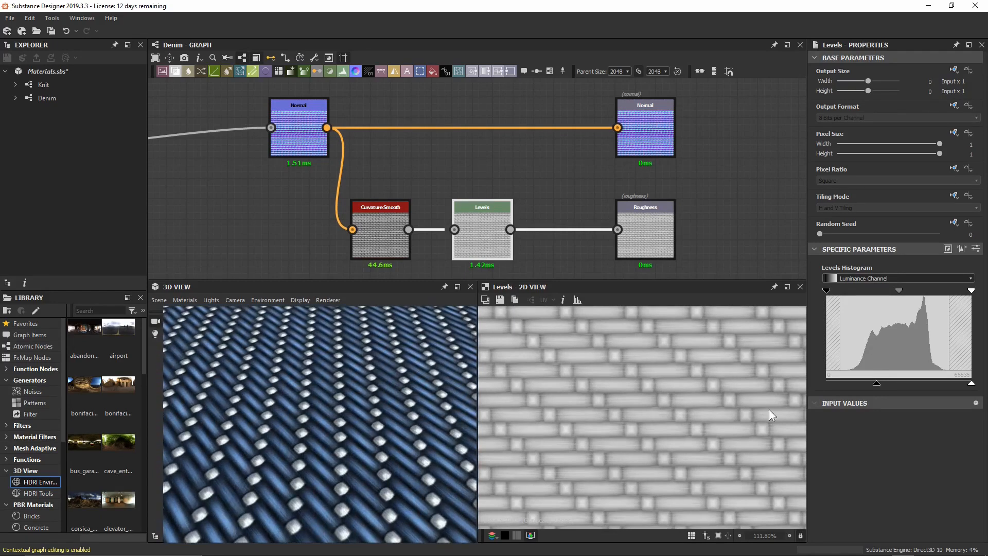
{"action": "left_click_drag", "start_coordinate": [972, 384], "coordinate": [953, 383]}
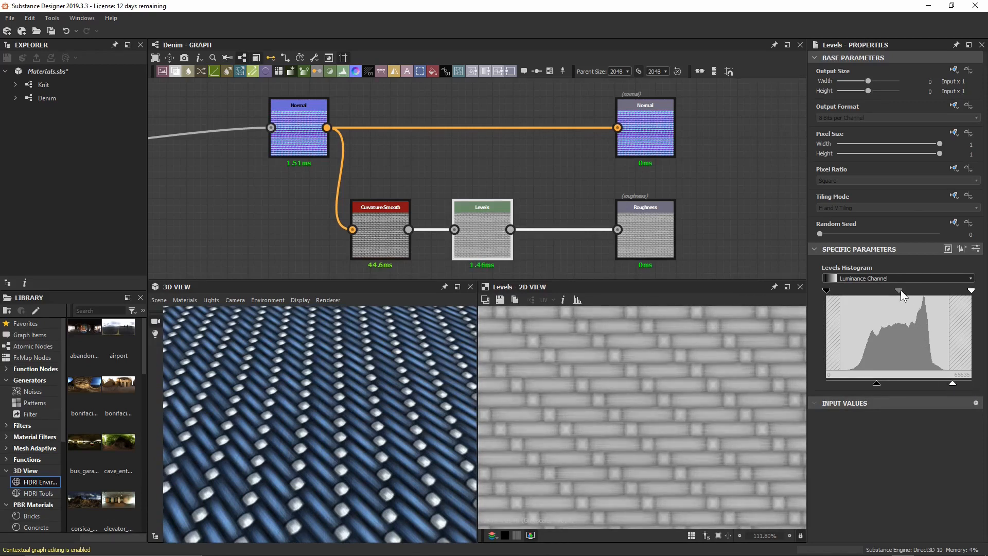
{"action": "left_click_drag", "start_coordinate": [900, 290], "coordinate": [870, 288]}
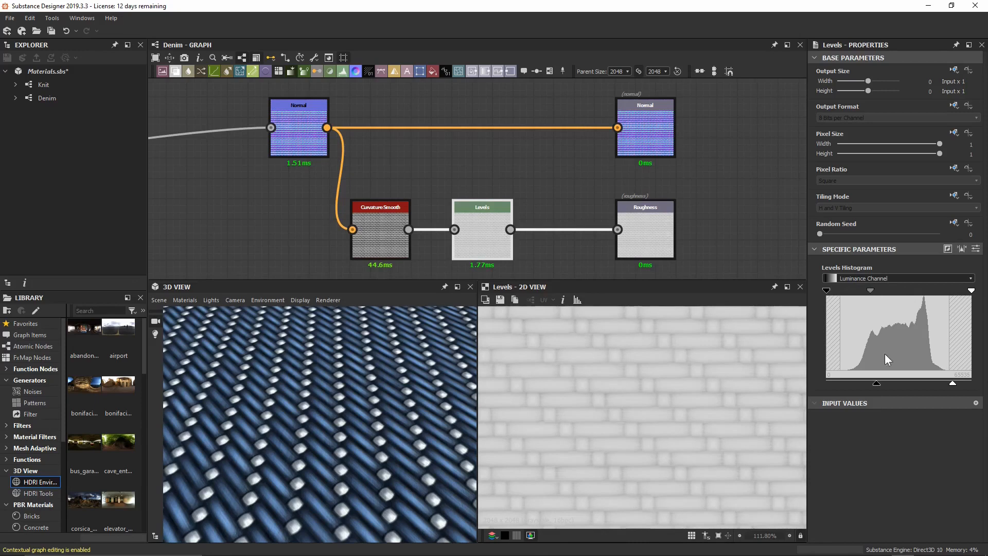
{"action": "left_click_drag", "start_coordinate": [881, 384], "coordinate": [885, 383]}
{"action": "left_click_drag", "start_coordinate": [341, 386], "coordinate": [353, 416]}
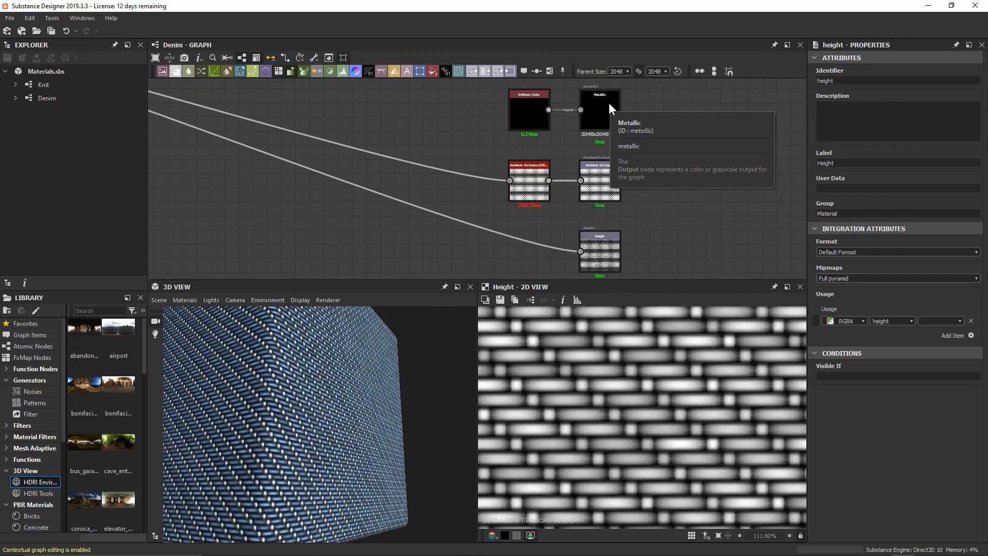
Set the ambient occlusion node's Height Depth to 0.01.
{"action": "left_click", "coordinate": [533, 180]}
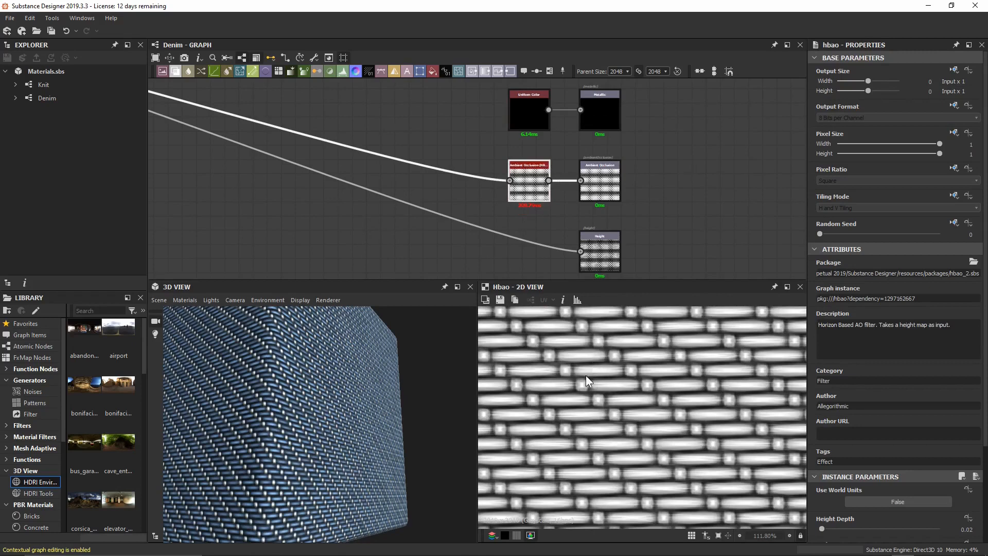
{"action": "scroll", "coordinate": [586, 375], "scroll_direction": "up", "scroll_amount": 3}
{"action": "middle_click_drag", "start_coordinate": [564, 392], "coordinate": [680, 384]}
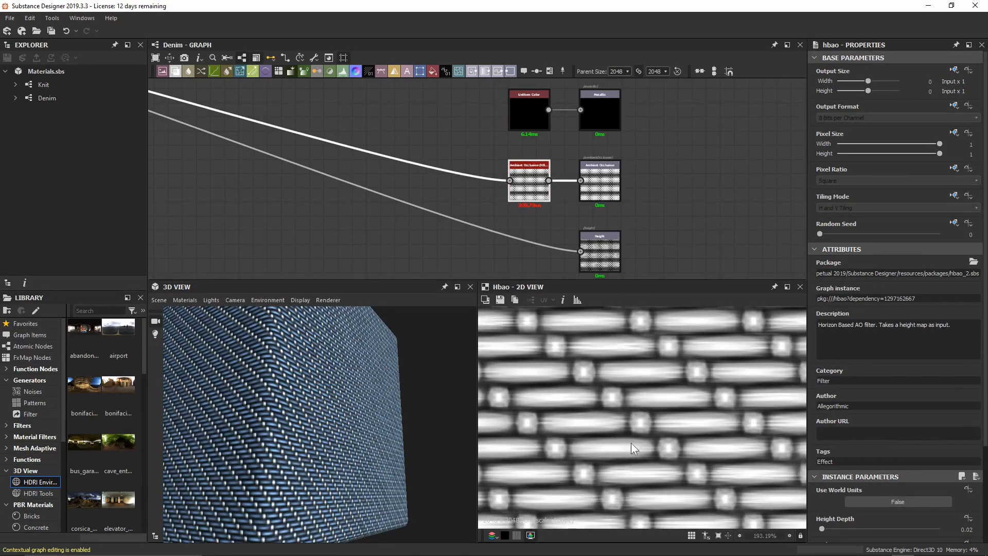
{"action": "scroll", "coordinate": [831, 486], "scroll_direction": "down", "scroll_amount": 2}
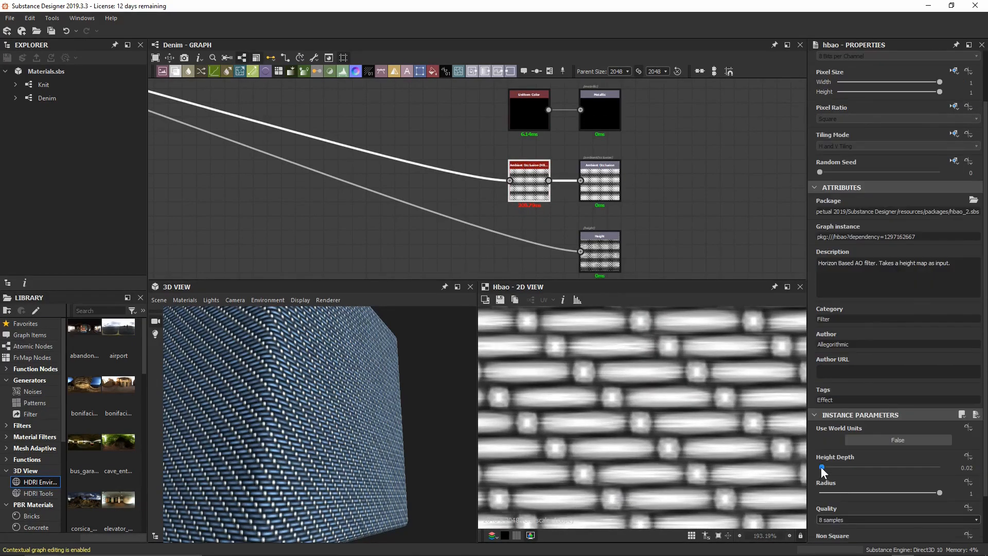
{"action": "left_click", "coordinate": [822, 467]}
{"action": "type", "text": "0.01"}
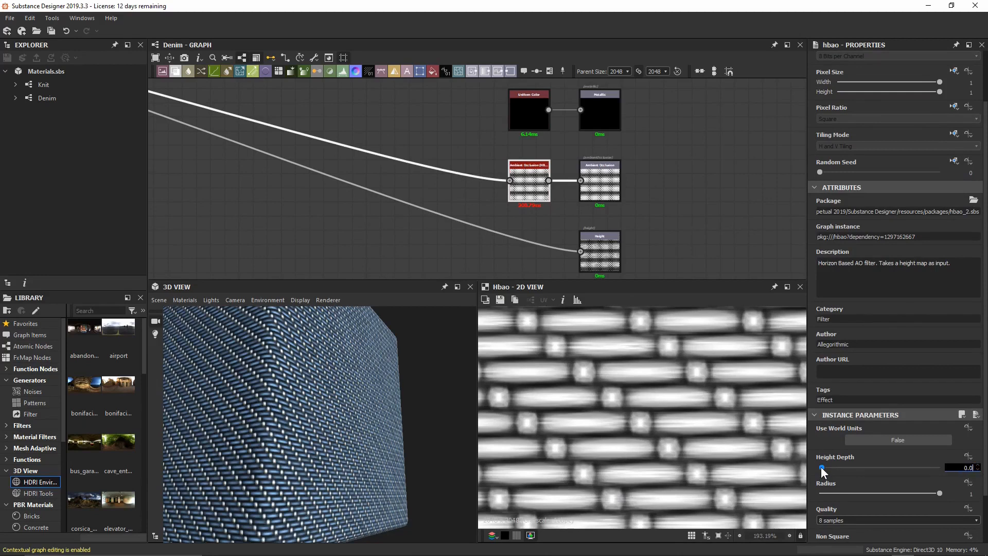
{"action": "key", "text": "Return"}
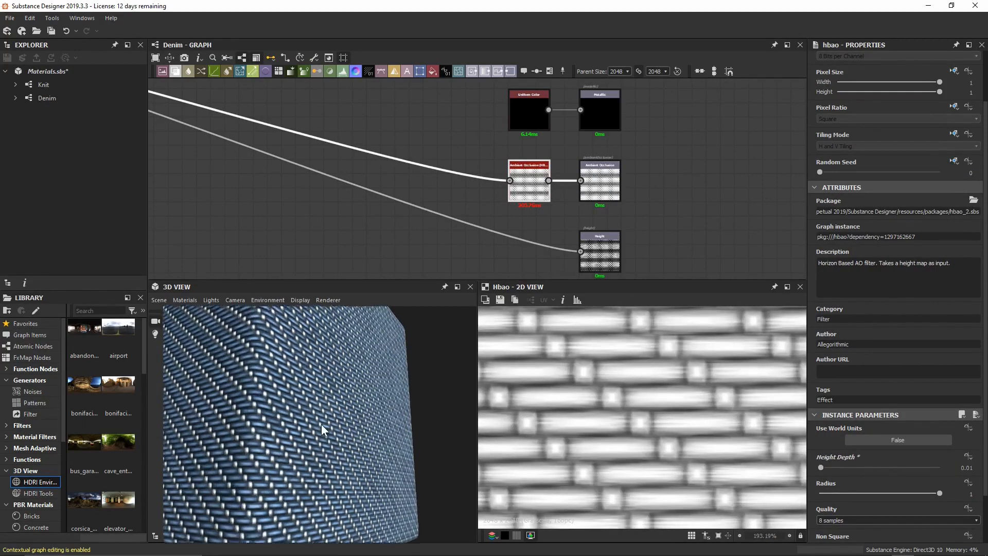
{"action": "left_click_drag", "start_coordinate": [321, 424], "coordinate": [317, 382]}
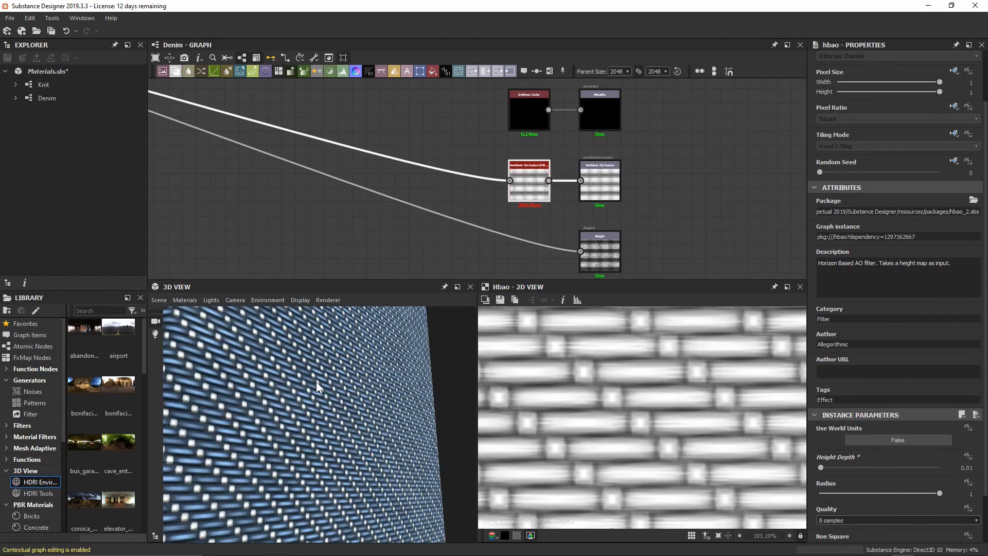
Preview the Height output in the 2D view, ending on the blue denim Base Color.
{"action": "double_click", "coordinate": [591, 256]}
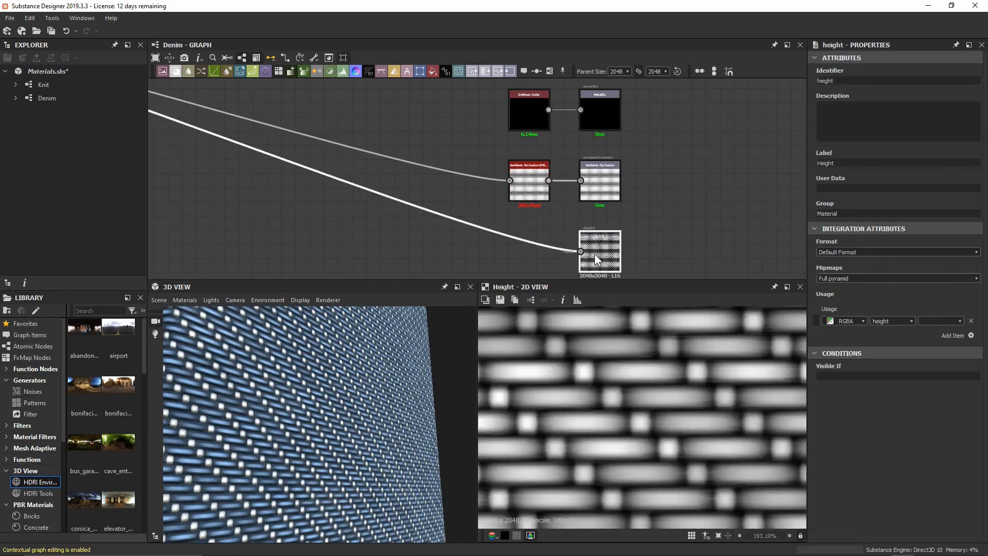
{"action": "scroll", "coordinate": [669, 397], "scroll_direction": "down", "scroll_amount": 3}
{"action": "scroll", "coordinate": [663, 401], "scroll_direction": "down", "scroll_amount": 2}
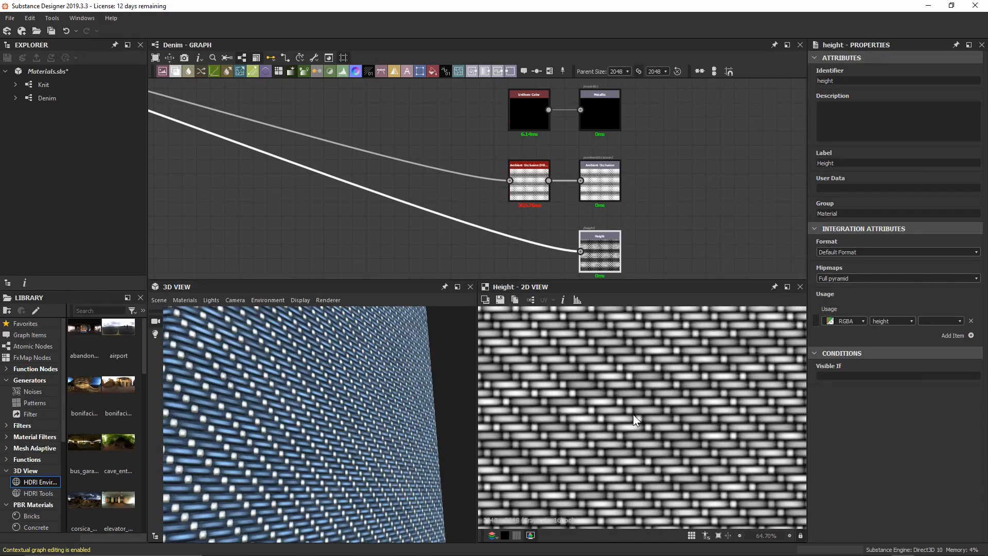
{"action": "scroll", "coordinate": [667, 457], "scroll_direction": "down", "scroll_amount": 2}
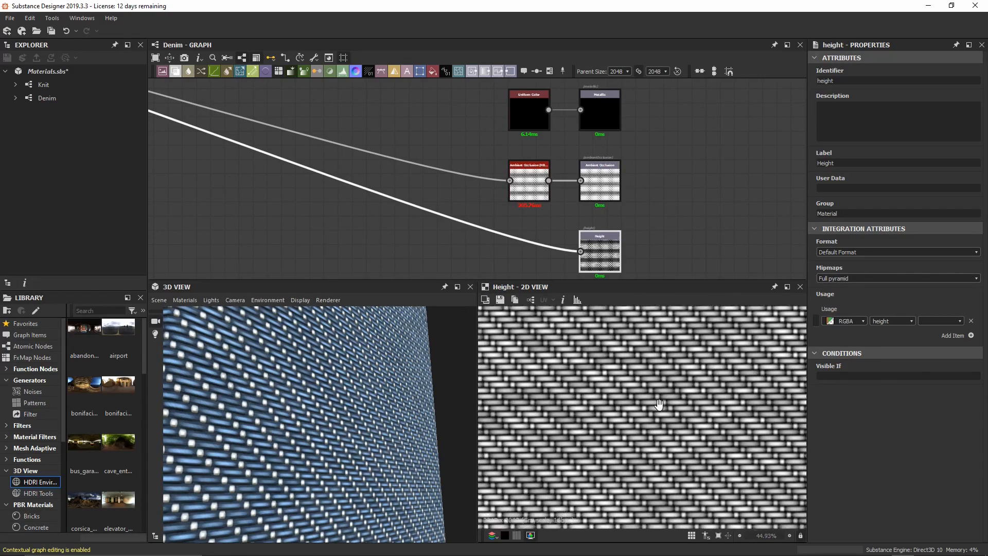
{"action": "middle_click_drag", "start_coordinate": [693, 400], "coordinate": [674, 419]}
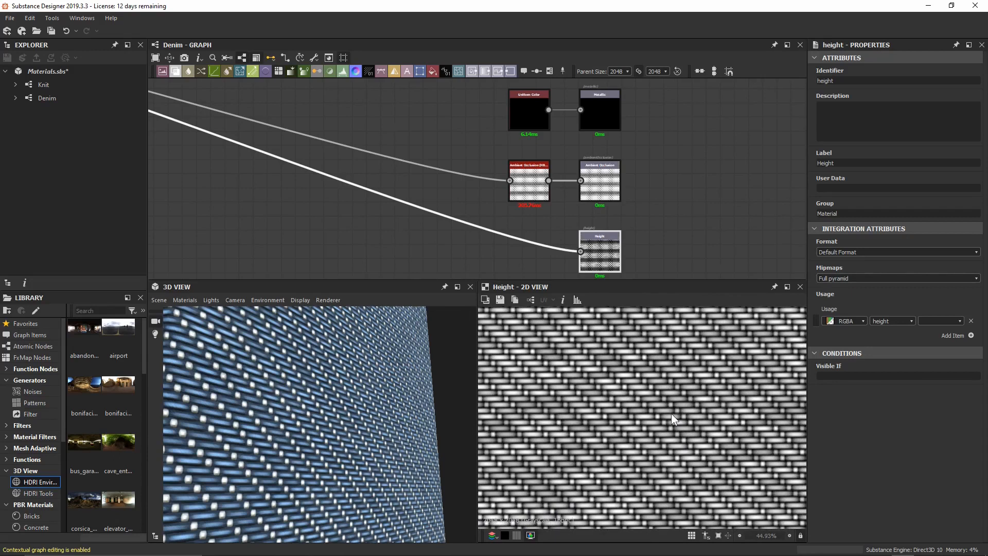
{"action": "scroll", "coordinate": [666, 149], "scroll_direction": "down", "scroll_amount": 5}
{"action": "scroll", "coordinate": [655, 166], "scroll_direction": "up", "scroll_amount": 3}
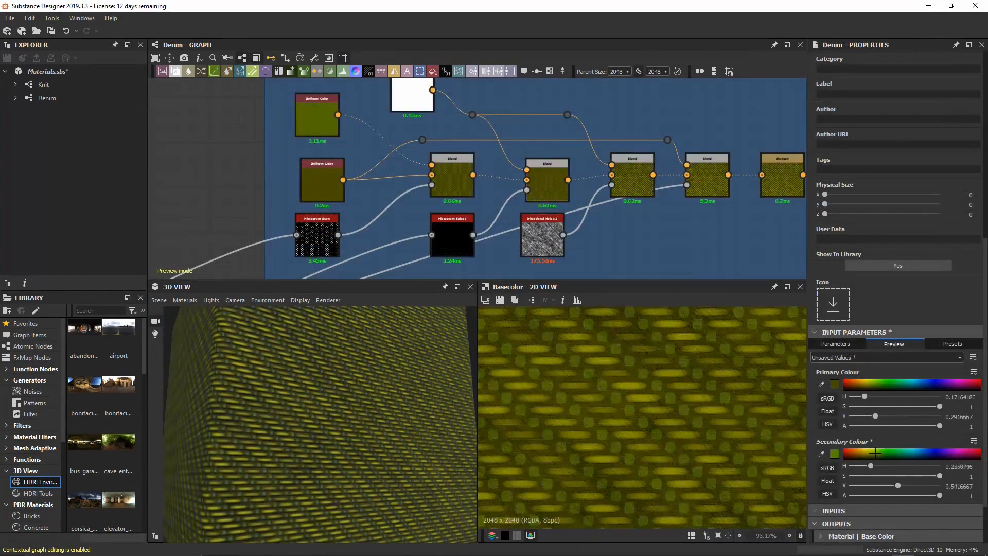
{"action": "left_click_drag", "start_coordinate": [875, 452], "coordinate": [925, 452]}
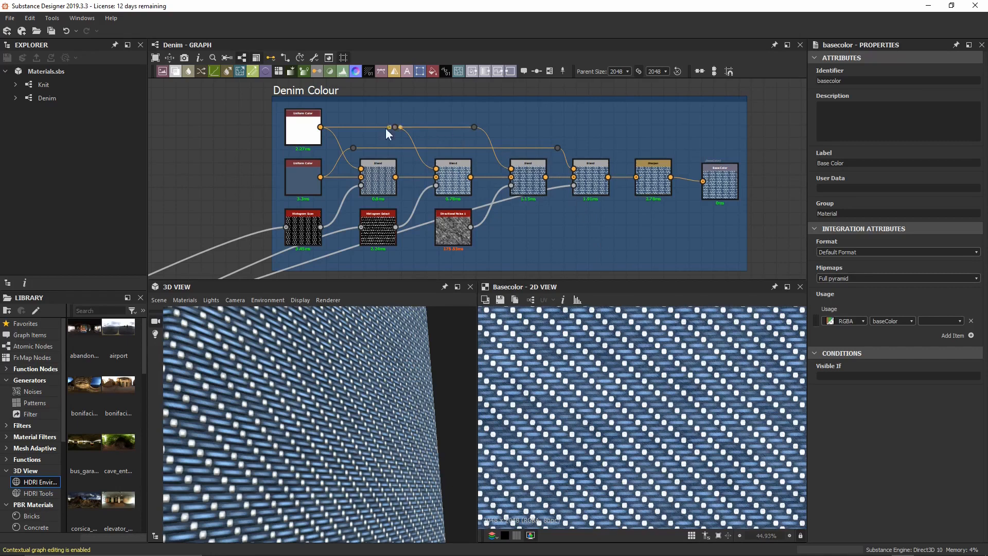
{"action": "scroll", "coordinate": [281, 150], "scroll_direction": "up", "scroll_amount": 4}
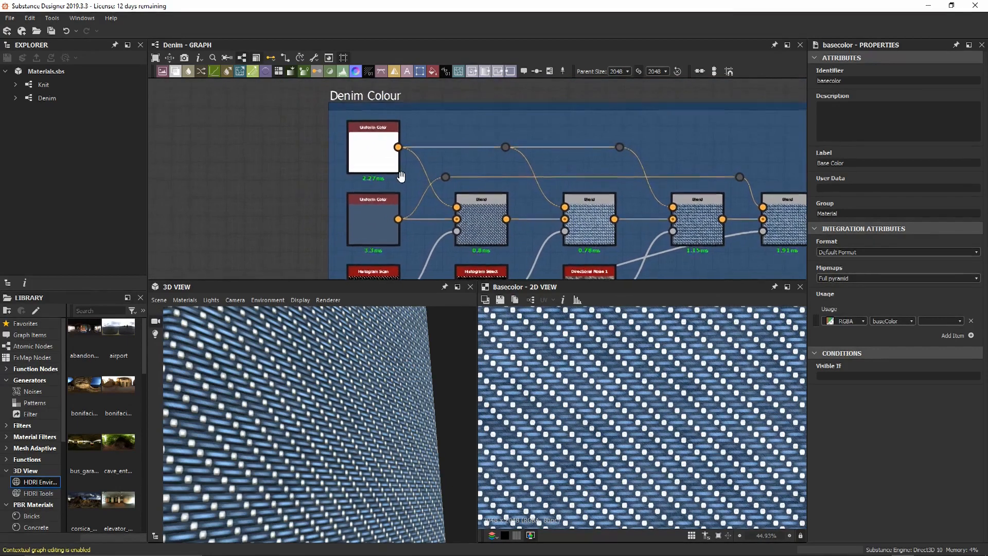
{"action": "scroll", "coordinate": [437, 182], "scroll_direction": "up", "scroll_amount": 3}
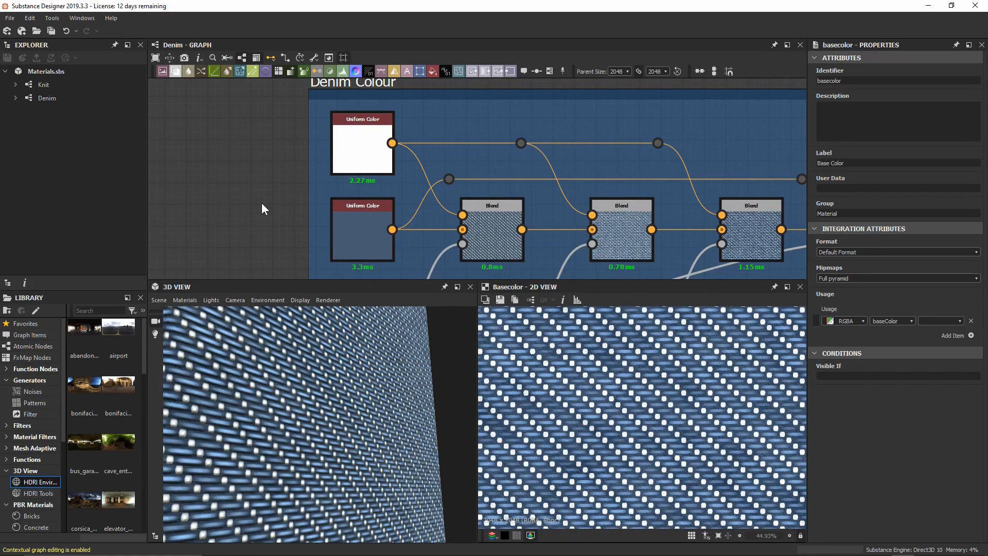
{"action": "left_click_drag", "start_coordinate": [386, 316], "coordinate": [363, 380]}
{"action": "left_click", "coordinate": [363, 221]}
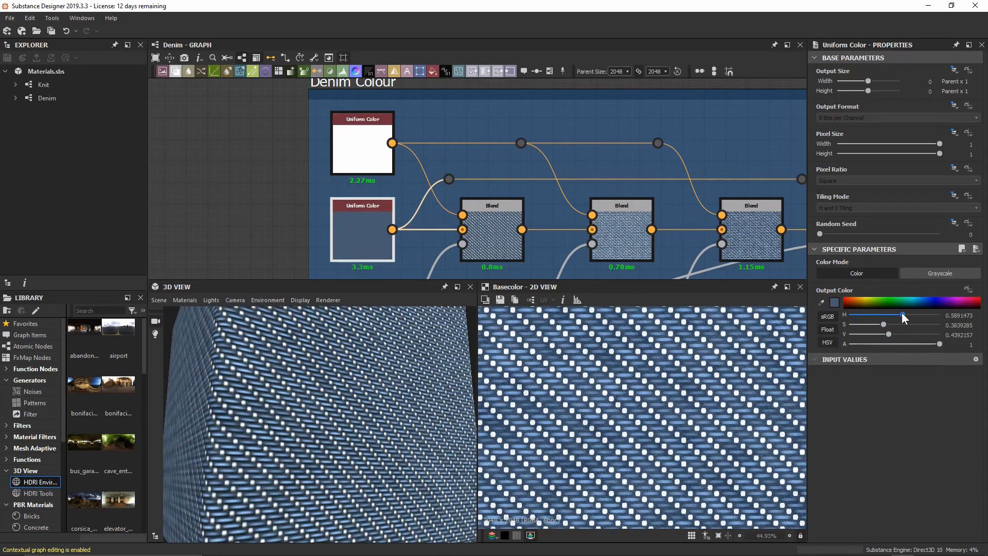
{"action": "left_click_drag", "start_coordinate": [902, 313], "coordinate": [929, 280]}
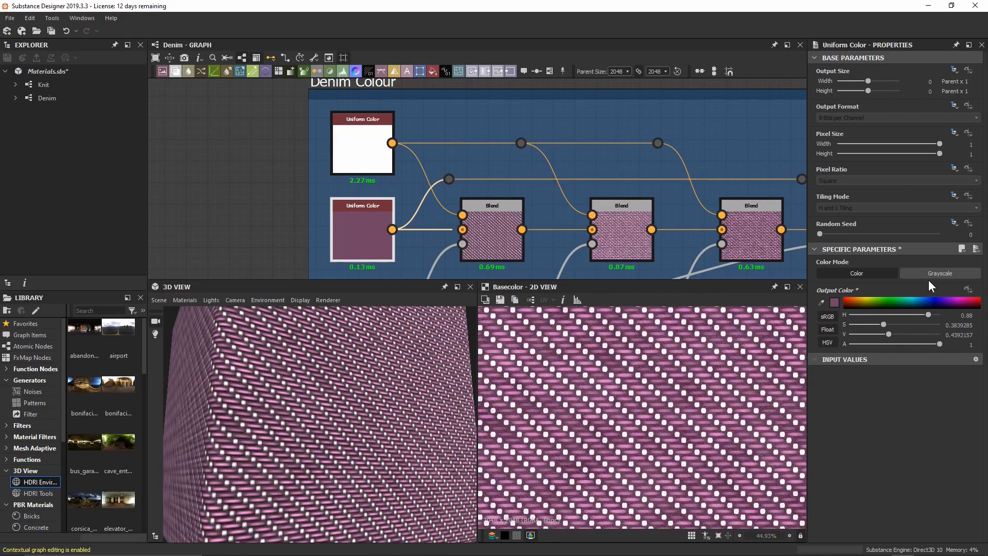
{"action": "key", "text": "ctrl+z"}
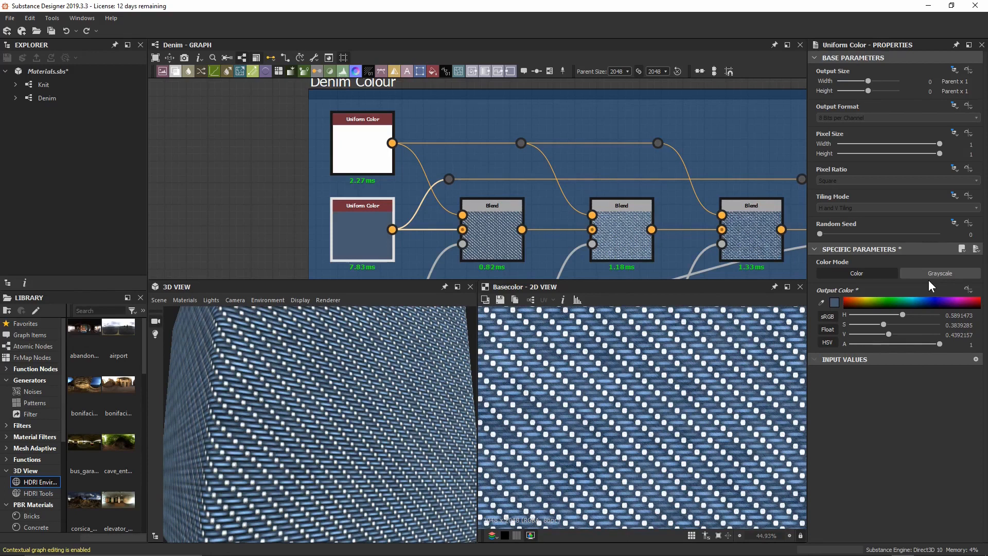
Expose the lower blue Uniform Color's Output Color as a new input named colour_primary.
{"action": "left_click", "coordinate": [969, 289]}
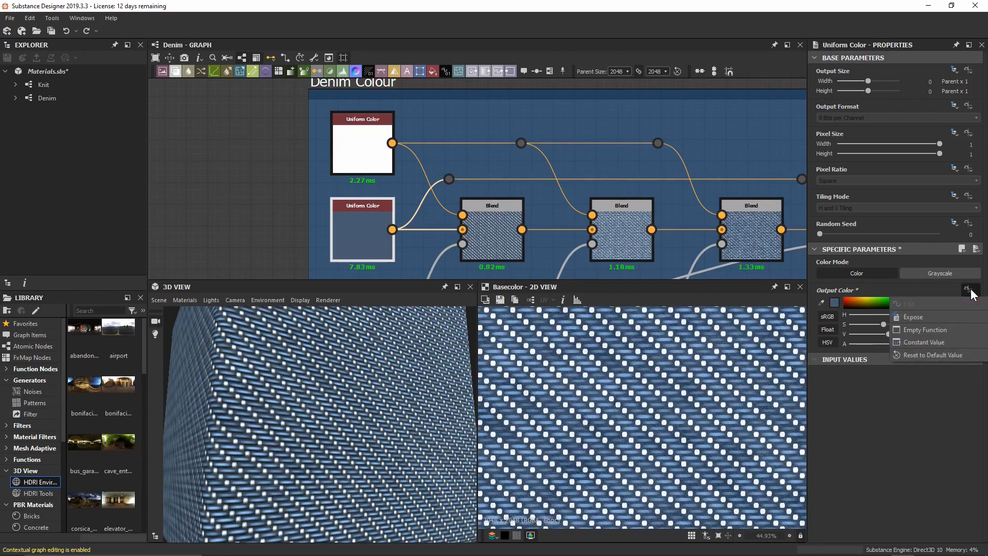
{"action": "left_click", "coordinate": [970, 317]}
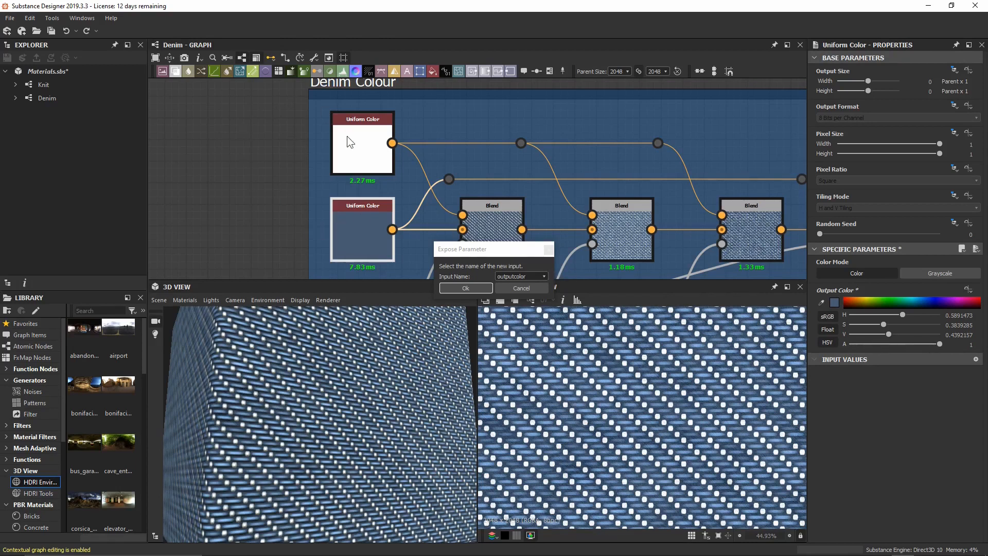
{"action": "left_click", "coordinate": [536, 277]}
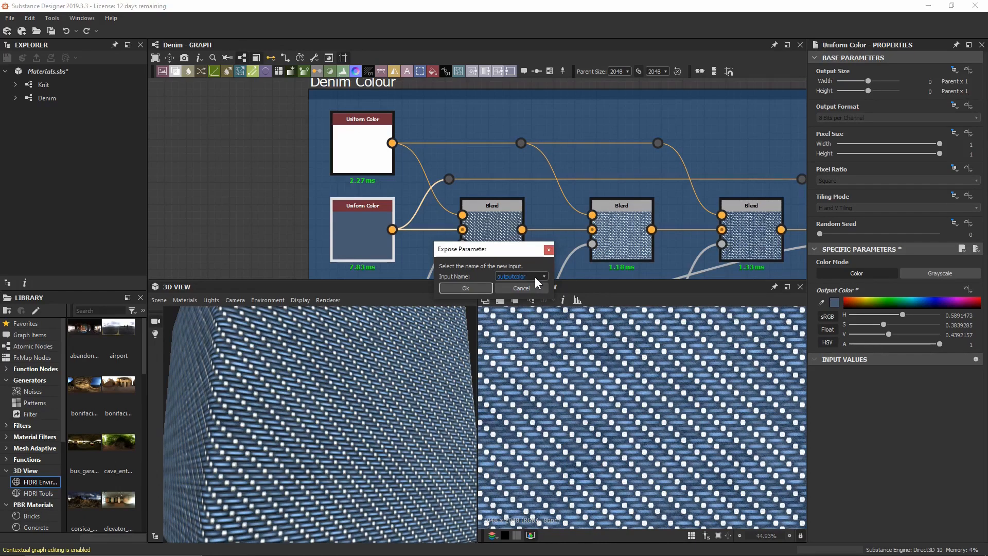
{"action": "left_click", "coordinate": [533, 291]}
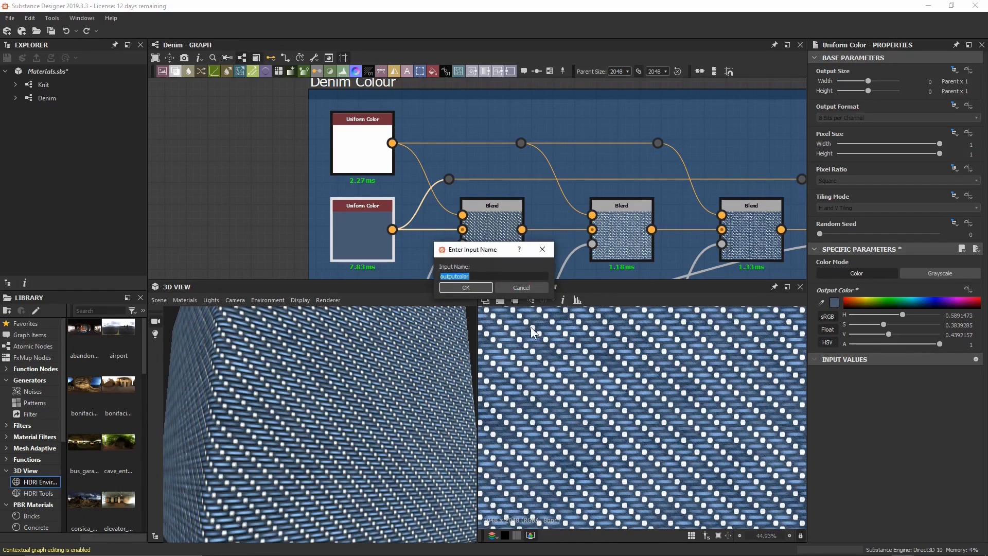
{"action": "type", "text": "colour_primary"}
{"action": "left_click", "coordinate": [484, 288]}
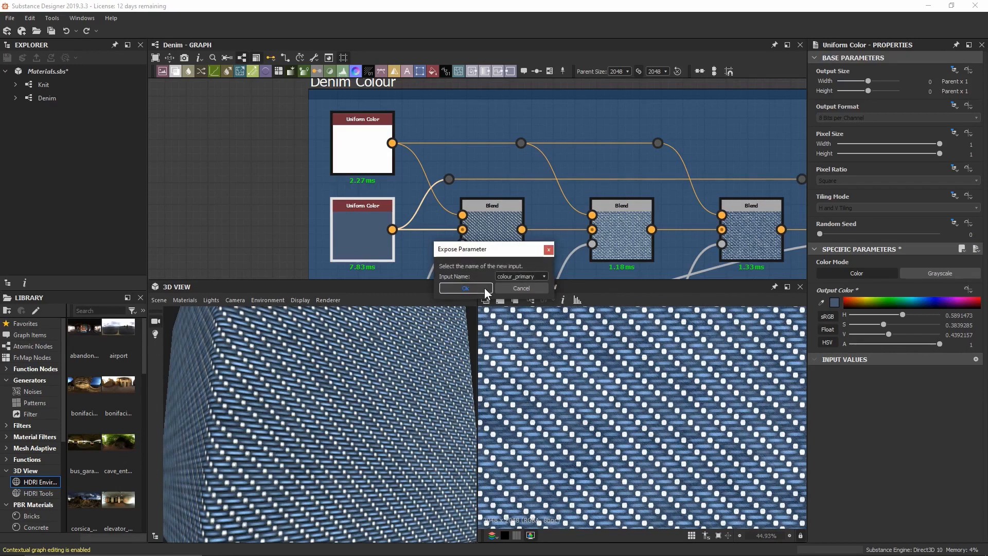
{"action": "left_click", "coordinate": [484, 288]}
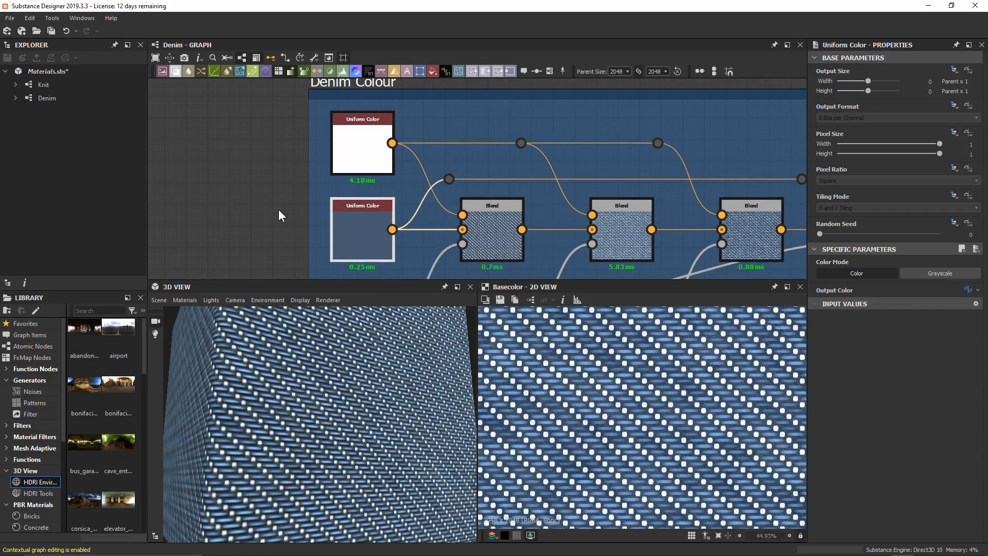
Expose the white Uniform Color's Output Color as a new input named colour_secondary.
{"action": "left_click", "coordinate": [350, 148]}
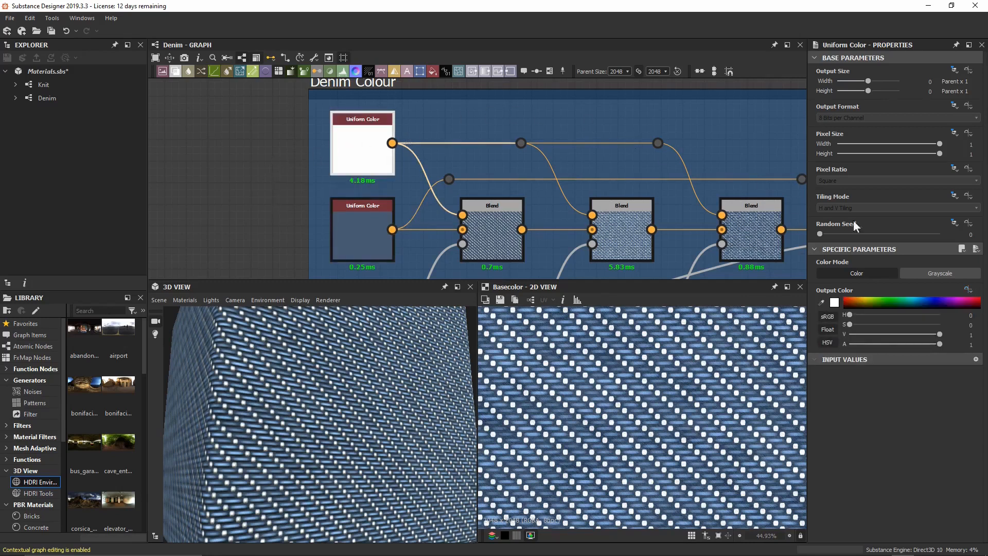
{"action": "left_click", "coordinate": [969, 290]}
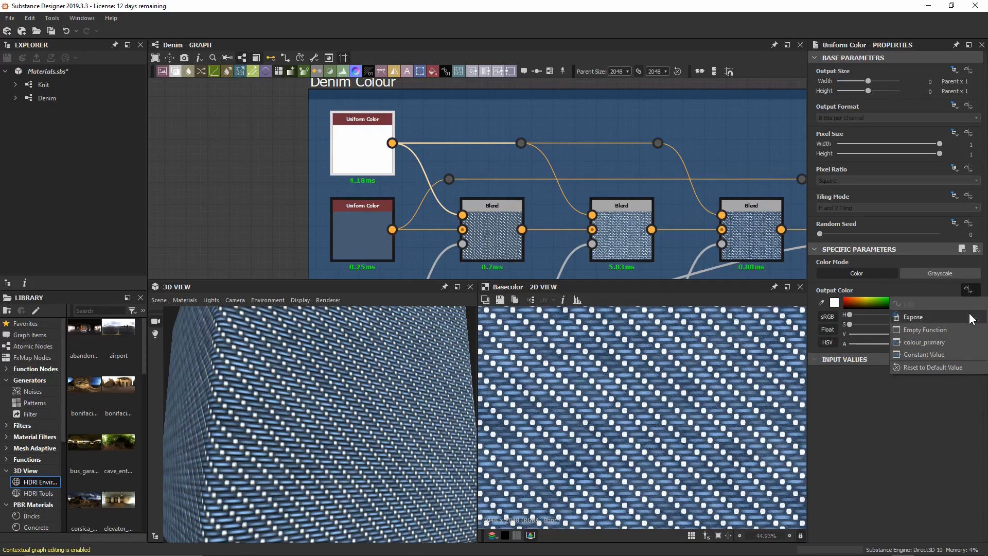
{"action": "left_click", "coordinate": [971, 317]}
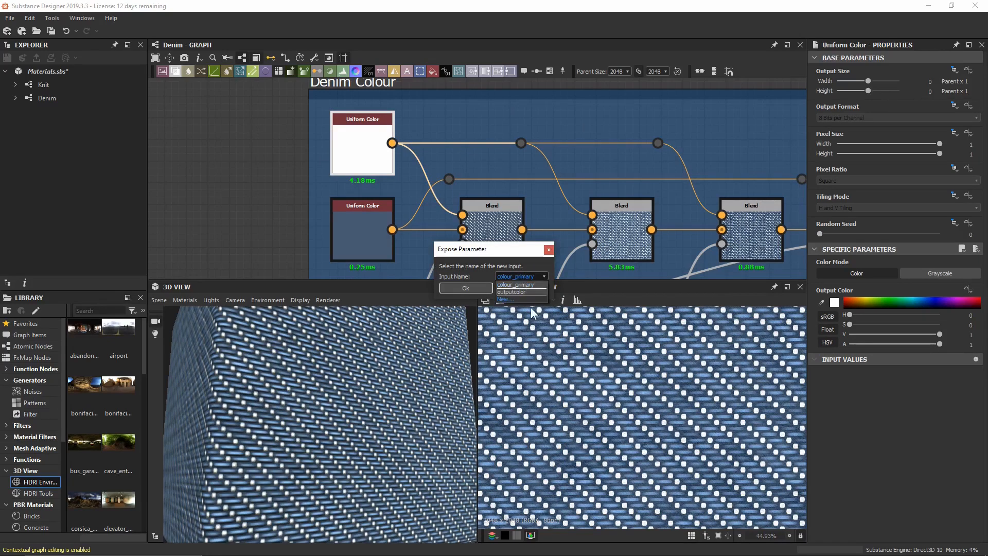
{"action": "type", "text": "c"}
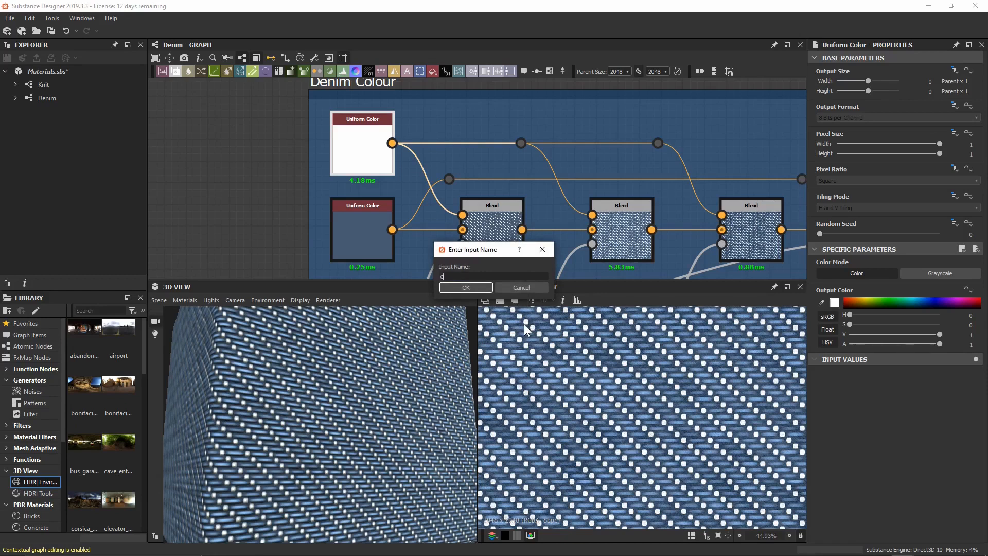
{"action": "type", "text": "olour_secondary"}
{"action": "key", "text": "Return"}
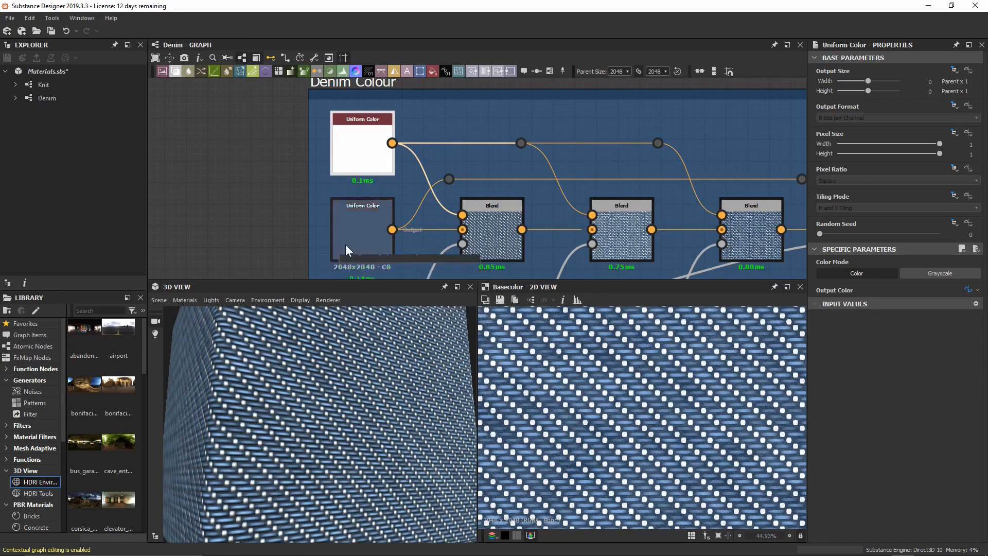
{"action": "left_click_drag", "start_coordinate": [345, 245], "coordinate": [352, 252]}
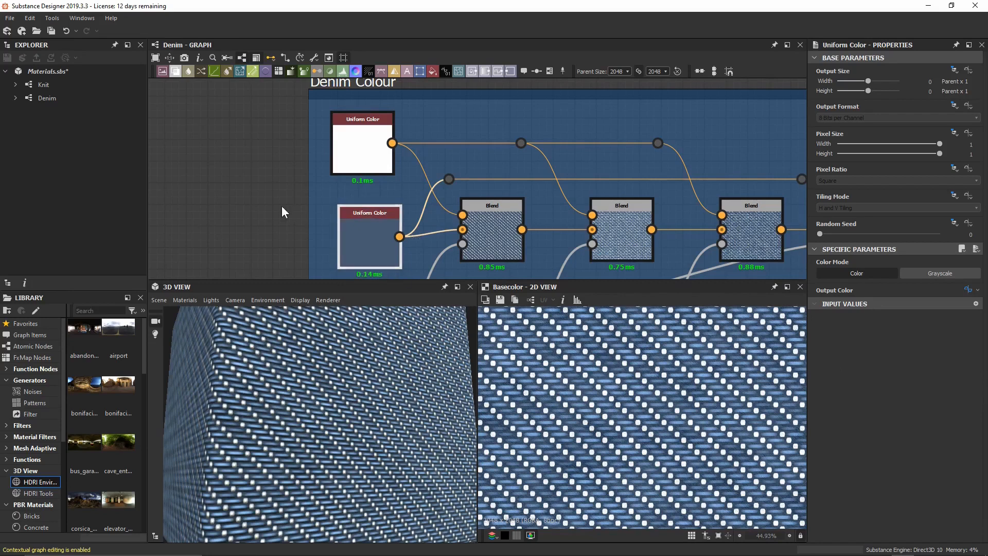
{"action": "scroll", "coordinate": [282, 205], "scroll_direction": "down", "scroll_amount": 1}
{"action": "middle_click_drag", "start_coordinate": [282, 205], "coordinate": [303, 185]}
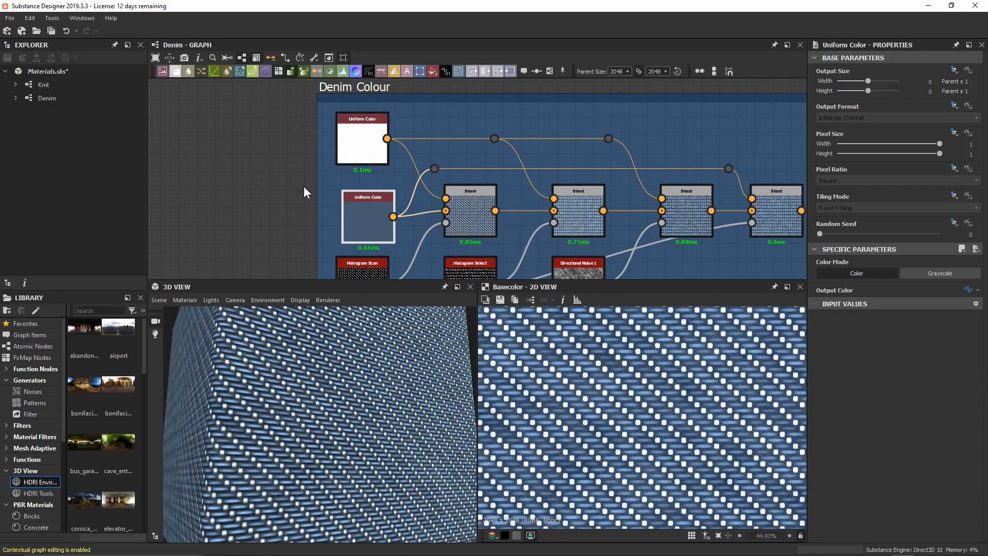
Label colour_primary 'Primary Colour' and colour_secondary 'Secondary Colour', then show their preview pickers.
{"action": "left_click", "coordinate": [251, 161]}
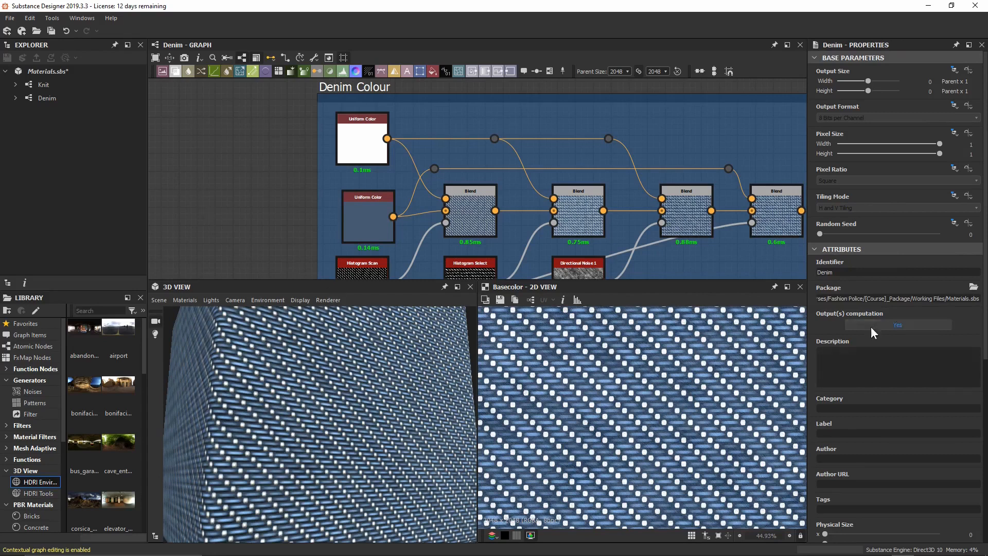
{"action": "scroll", "coordinate": [875, 305], "scroll_direction": "down", "scroll_amount": 8}
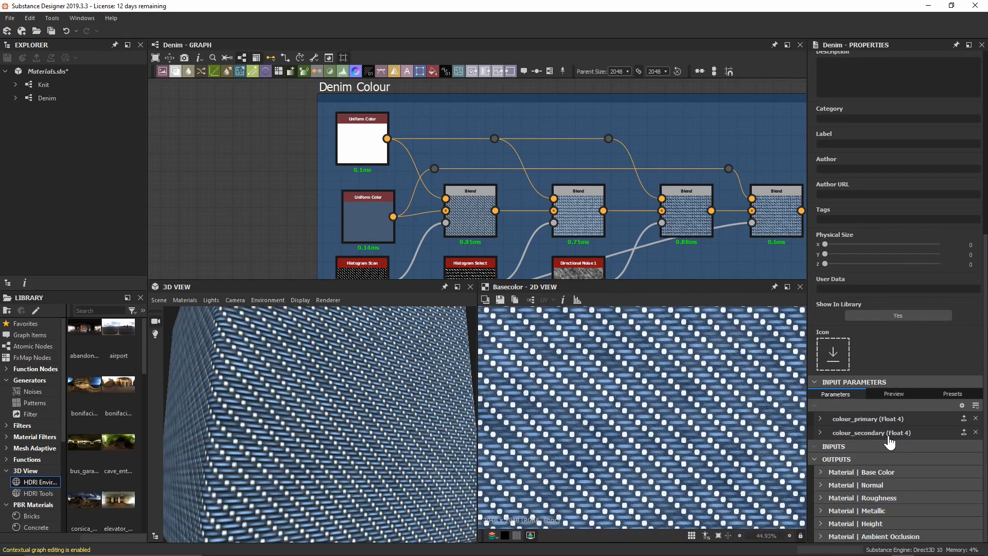
{"action": "left_click", "coordinate": [820, 432]}
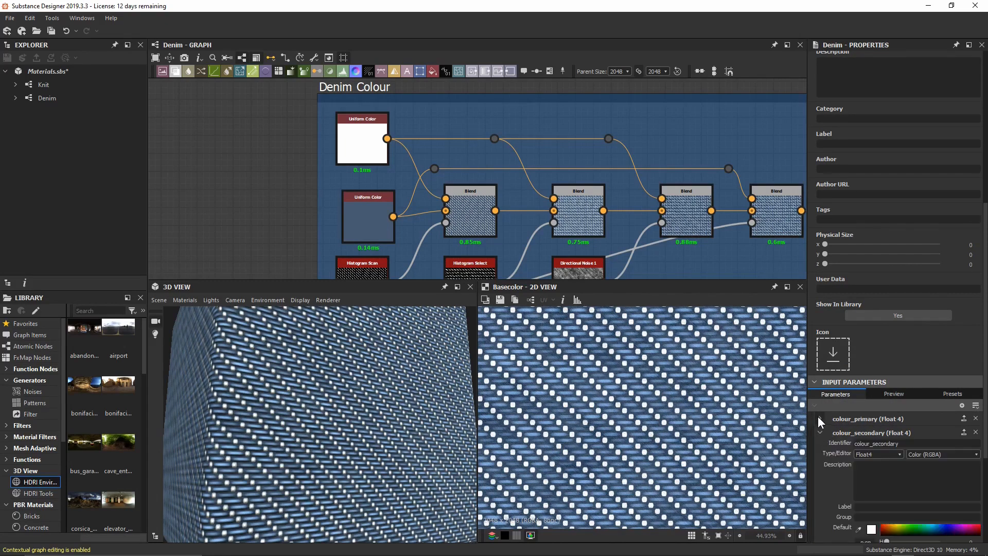
{"action": "left_click", "coordinate": [821, 420]}
{"action": "scroll", "coordinate": [821, 420], "scroll_direction": "down", "scroll_amount": 5}
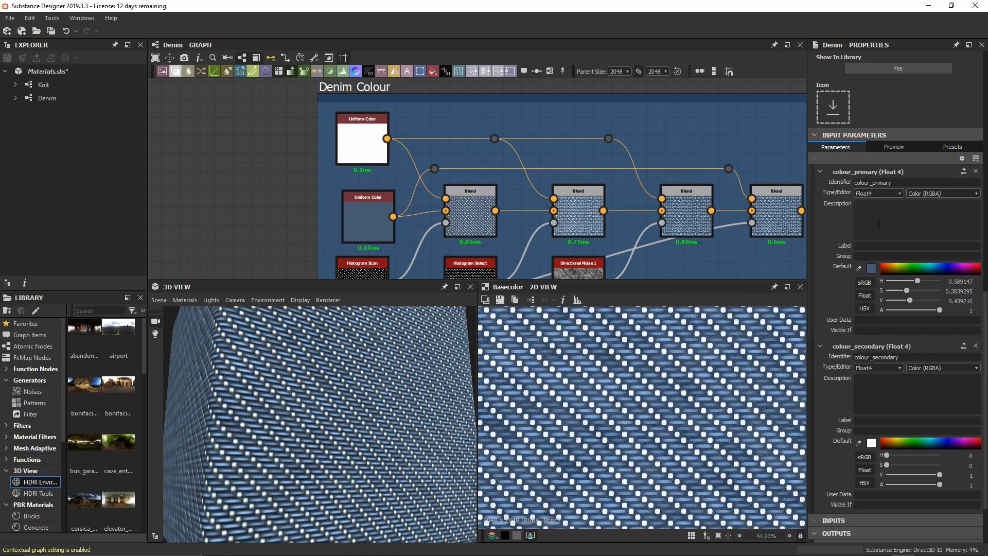
{"action": "type", "text": "Primary Colour"}
{"action": "type", "text": "Secondary Colour"}
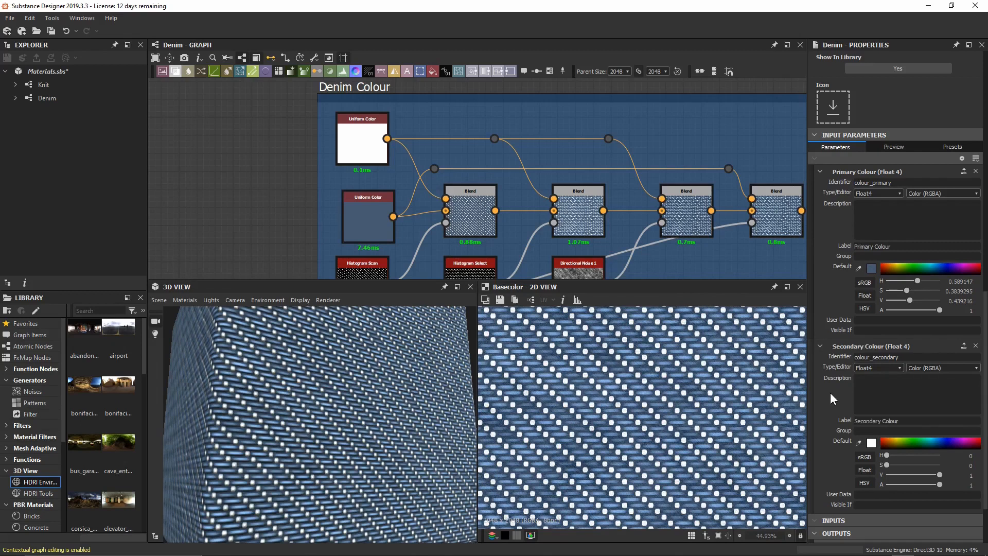
{"action": "left_click", "coordinate": [900, 149]}
{"action": "scroll", "coordinate": [904, 369], "scroll_direction": "down", "scroll_amount": 3}
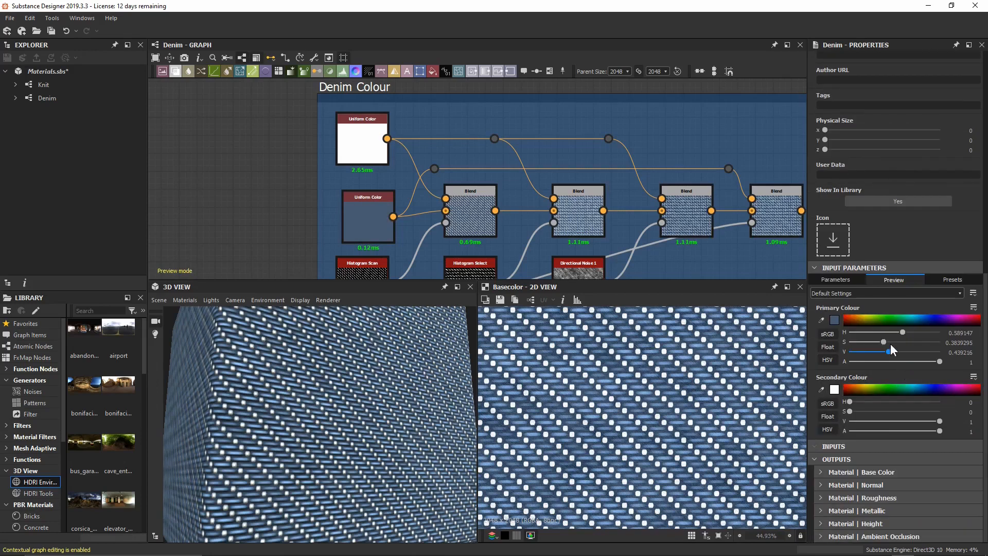
Set Primary Colour to dark olive and Secondary Colour to blue in the preview pickers.
{"action": "left_click", "coordinate": [866, 319]}
{"action": "left_click", "coordinate": [866, 322]}
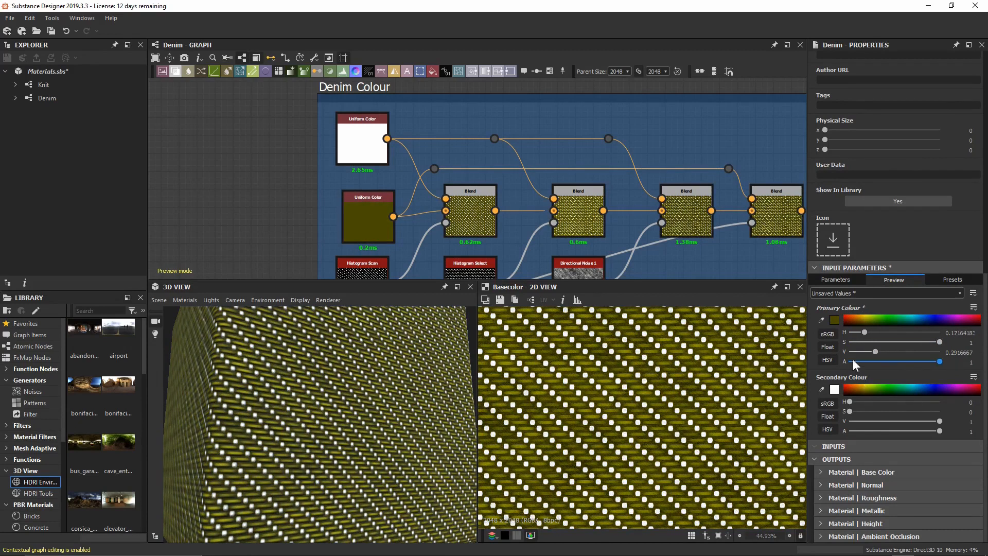
{"action": "left_click_drag", "start_coordinate": [873, 387], "coordinate": [932, 382]}
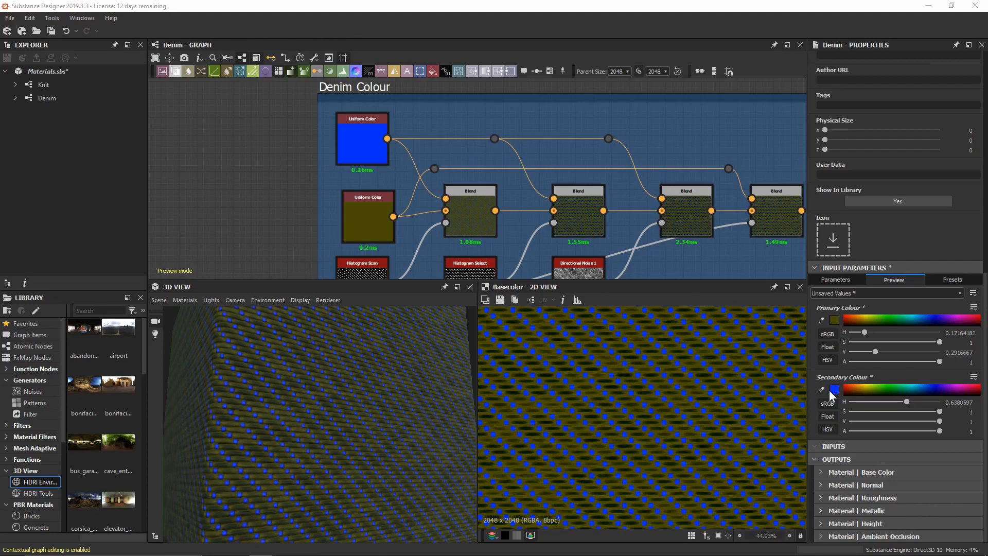
Inspect the three Blend nodes in turn, ending on the third, set to Subtract at 0.15 opacity.
{"action": "middle_click_drag", "start_coordinate": [523, 190], "coordinate": [542, 164]}
{"action": "left_click", "coordinate": [500, 191]}
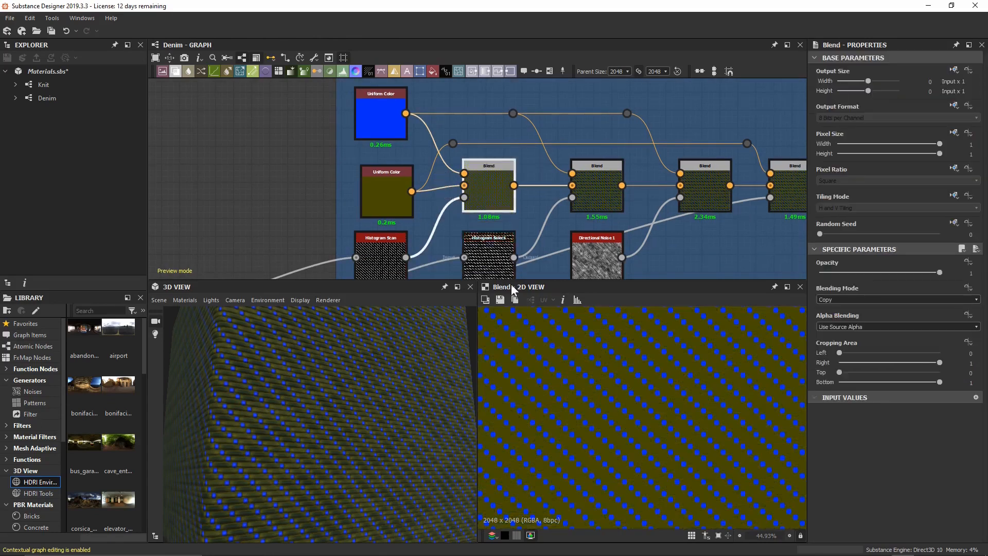
{"action": "scroll", "coordinate": [584, 382], "scroll_direction": "up", "scroll_amount": 3}
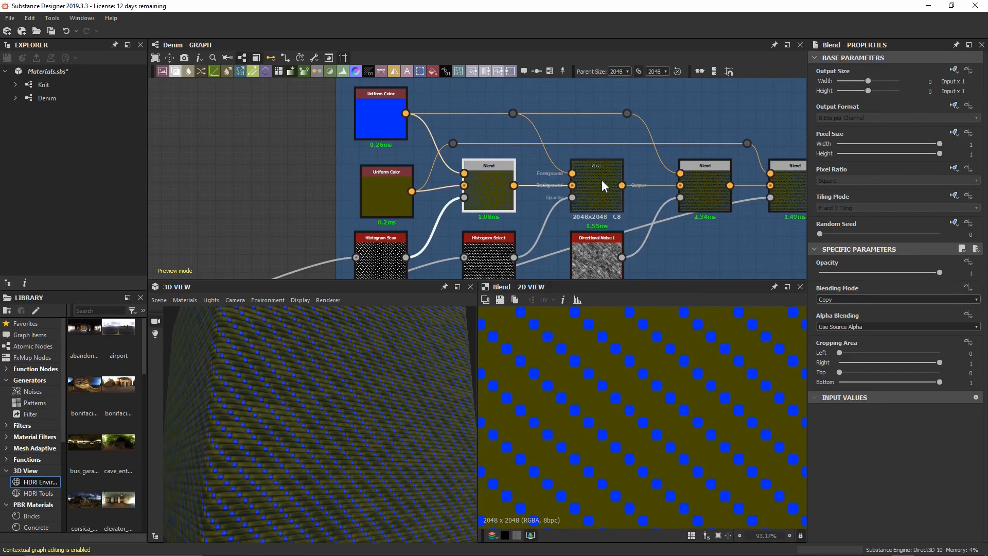
{"action": "left_click_drag", "start_coordinate": [604, 185], "coordinate": [605, 186]}
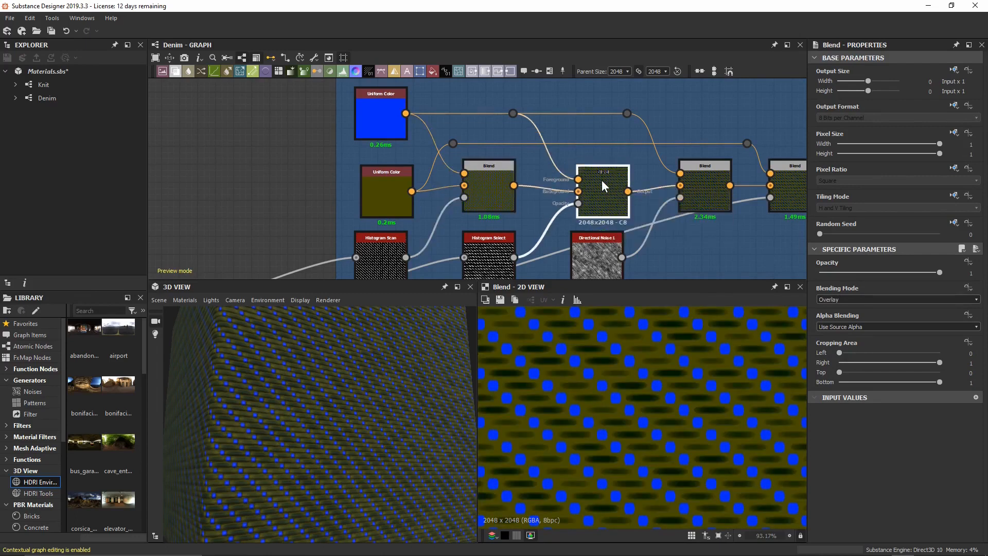
{"action": "middle_click_drag", "start_coordinate": [568, 143], "coordinate": [501, 145]}
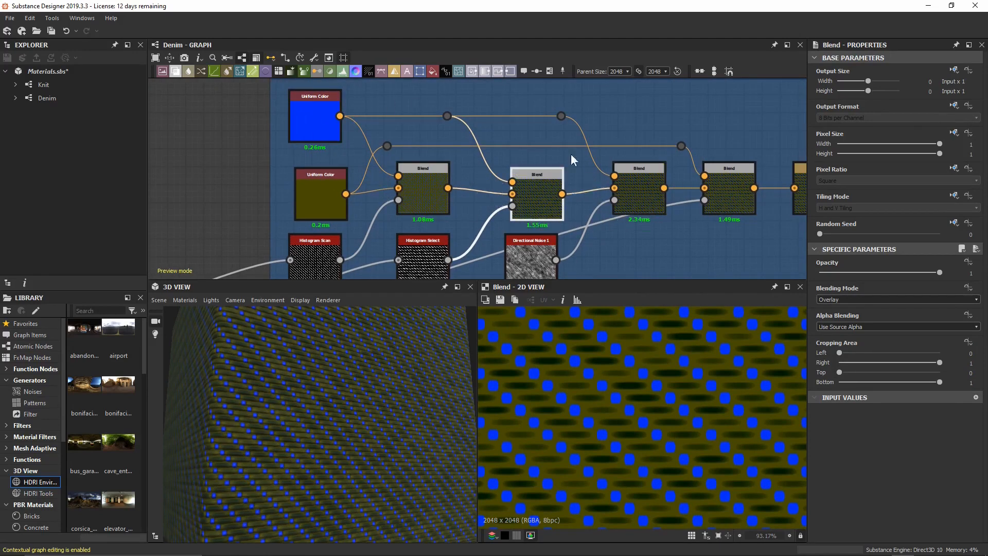
{"action": "left_click", "coordinate": [631, 206]}
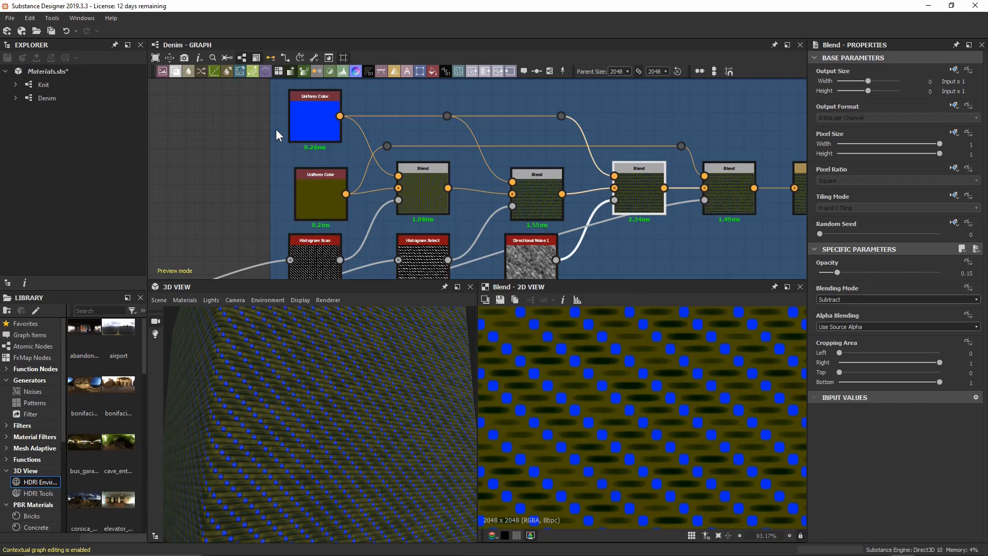
Add a Uniform Color node near the Denim Colour frame and make it white (V 1).
{"action": "scroll", "coordinate": [415, 133], "scroll_direction": "down", "scroll_amount": 1}
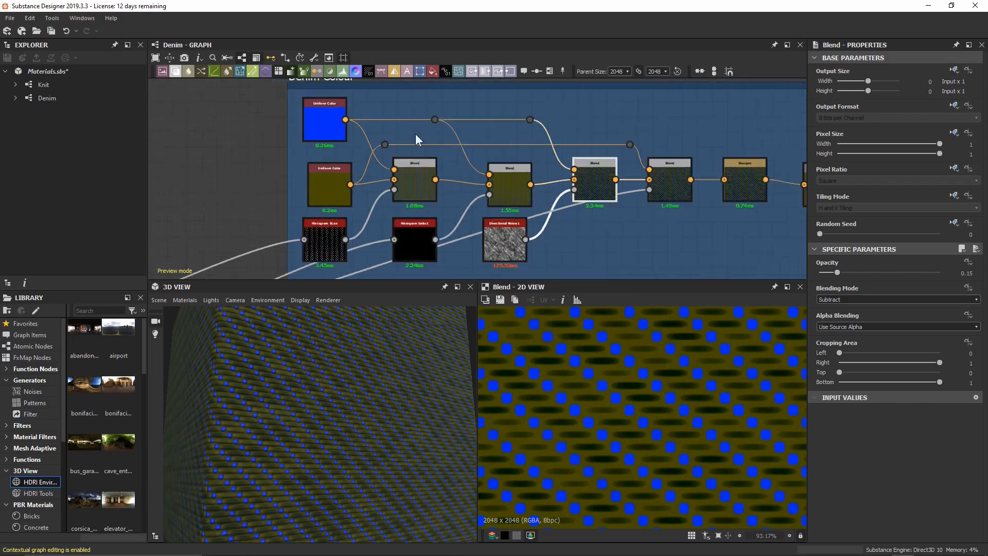
{"action": "middle_click_drag", "start_coordinate": [521, 103], "coordinate": [493, 170]}
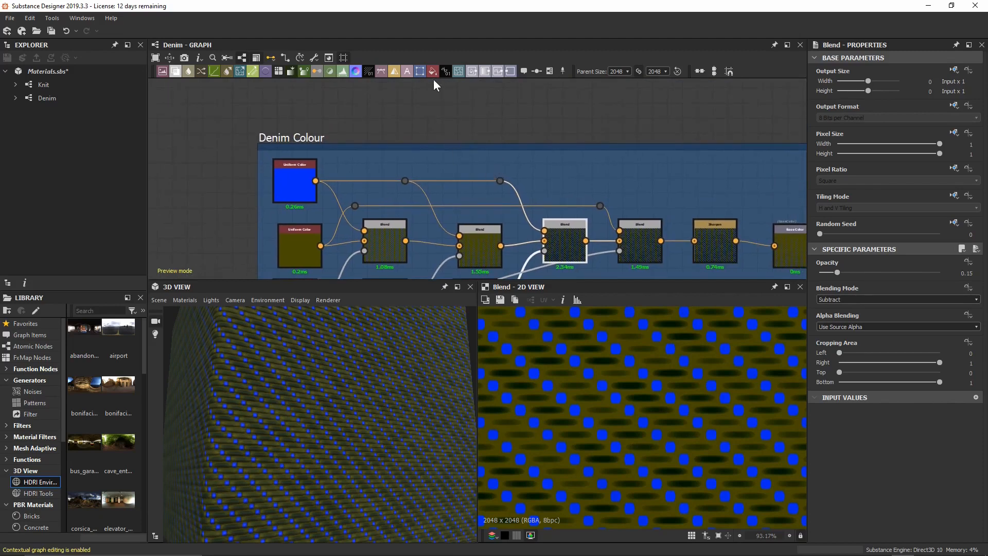
{"action": "left_click_drag", "start_coordinate": [433, 72], "coordinate": [428, 107]}
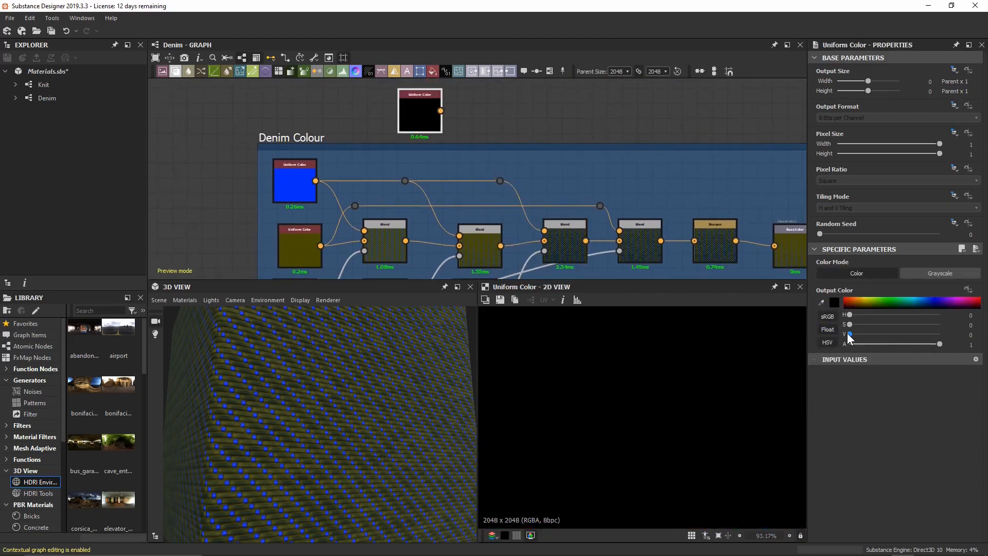
{"action": "left_click_drag", "start_coordinate": [850, 335], "coordinate": [942, 335]}
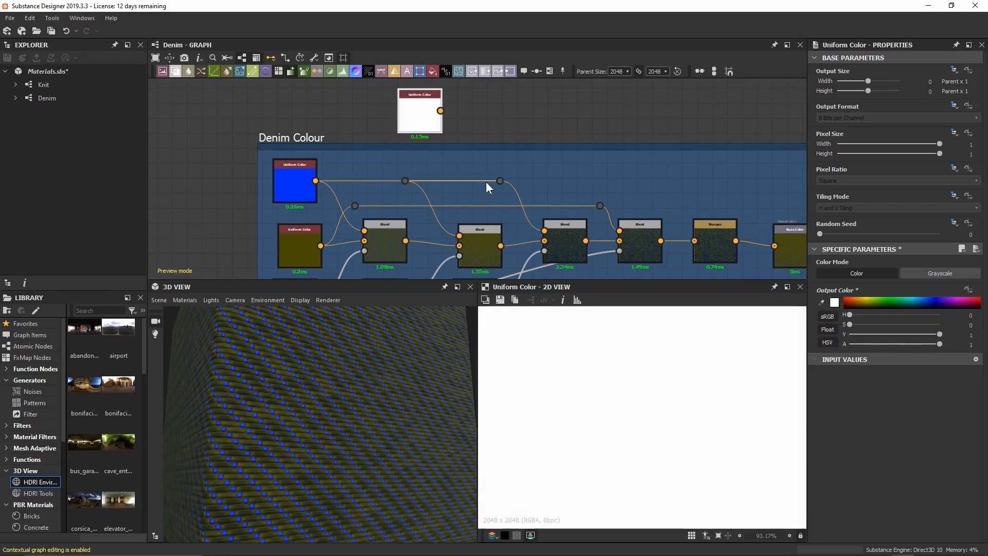
Enlarge the Denim Colour frame, move the white node inside and wire it into the blend chain.
{"action": "middle_click_drag", "start_coordinate": [402, 163], "coordinate": [440, 147]}
{"action": "left_click_drag", "start_coordinate": [296, 192], "coordinate": [301, 238]}
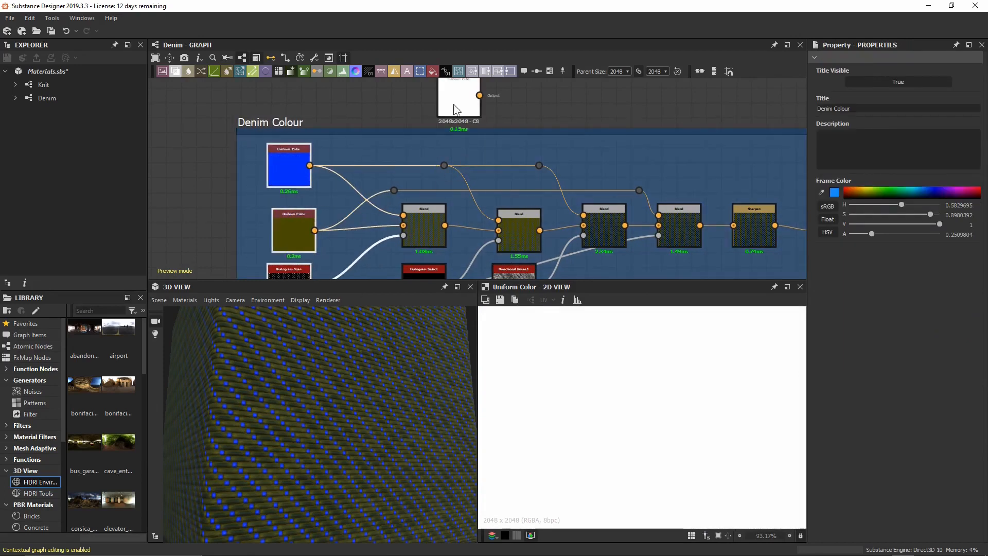
{"action": "left_click_drag", "start_coordinate": [452, 108], "coordinate": [379, 165]}
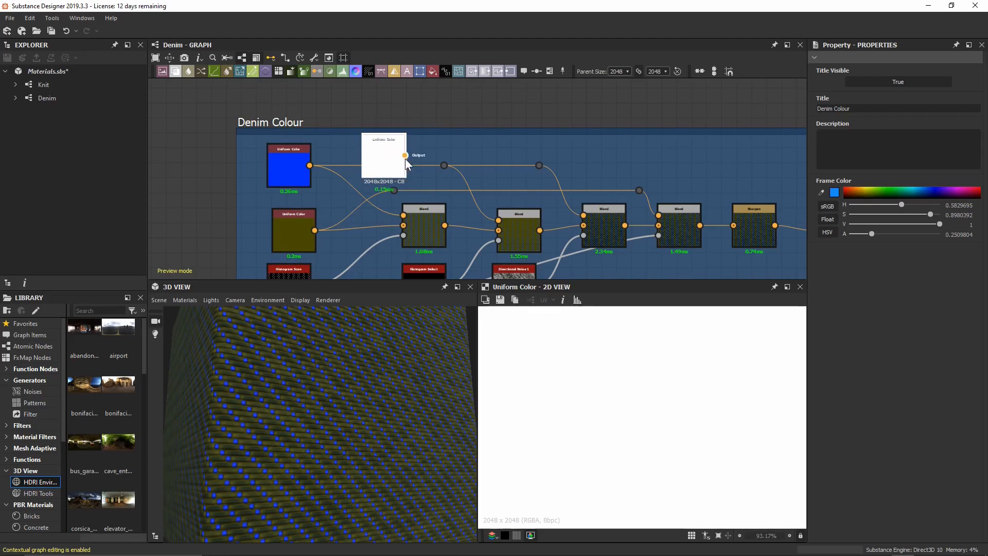
{"action": "left_click_drag", "start_coordinate": [420, 140], "coordinate": [443, 168]}
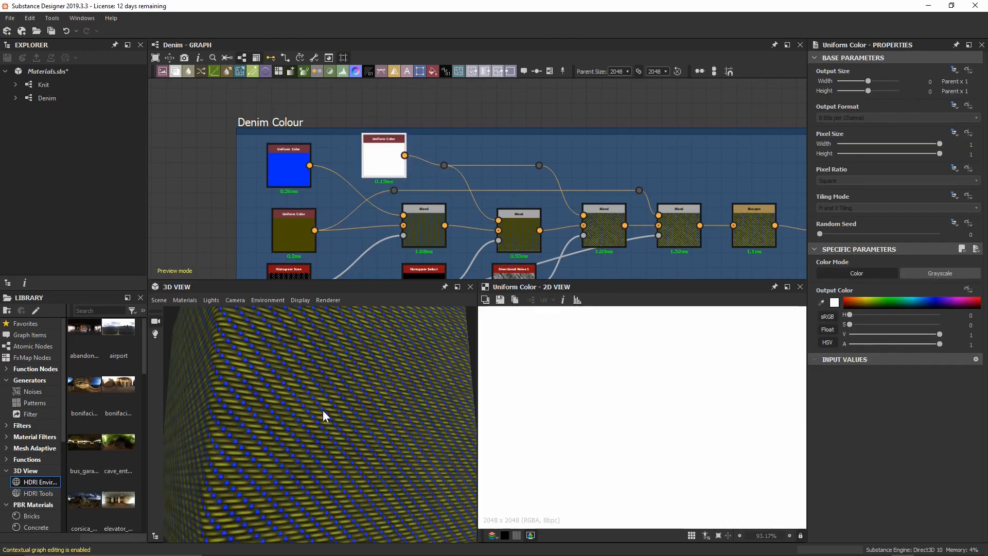
{"action": "left_click_drag", "start_coordinate": [384, 164], "coordinate": [376, 165]}
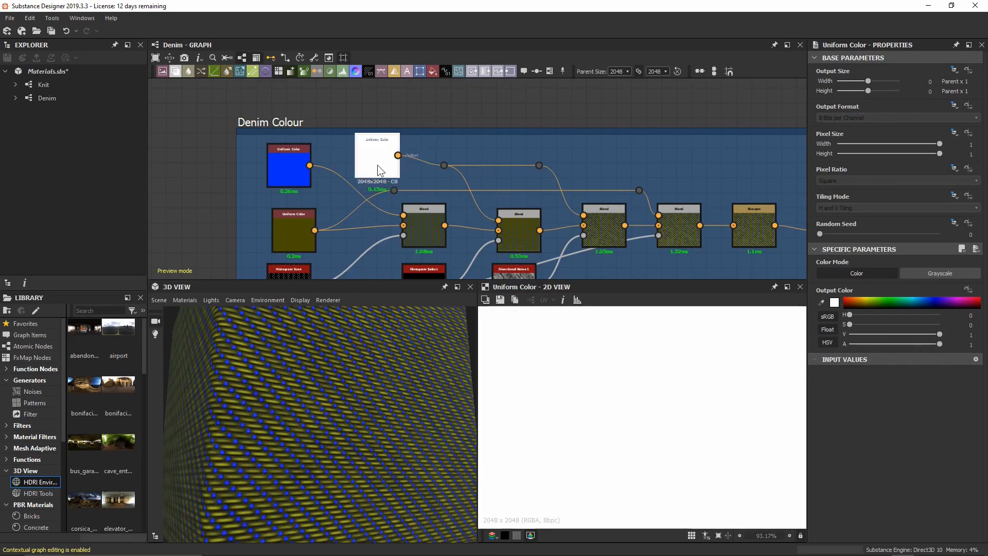
{"action": "left_click_drag", "start_coordinate": [431, 125], "coordinate": [430, 95]}
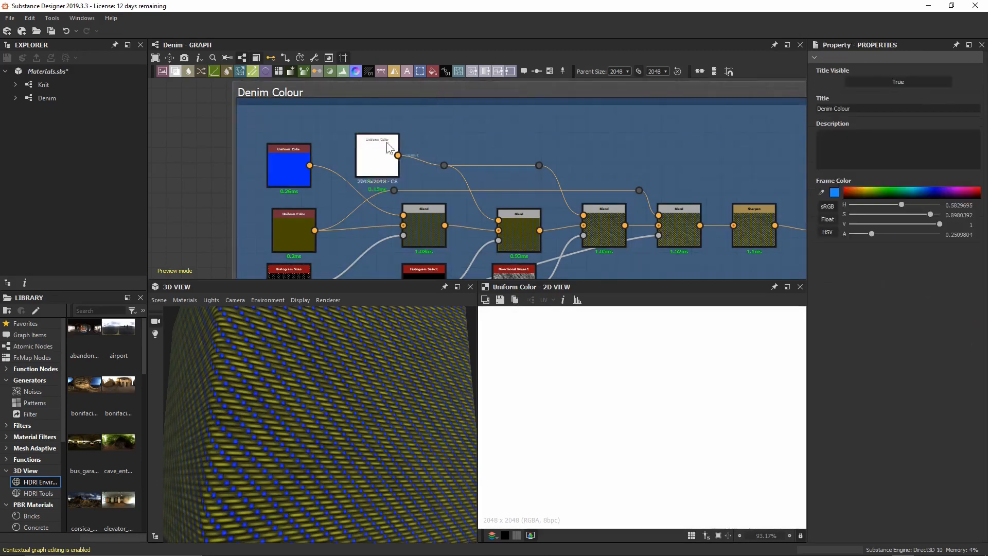
{"action": "left_click_drag", "start_coordinate": [384, 150], "coordinate": [390, 135]}
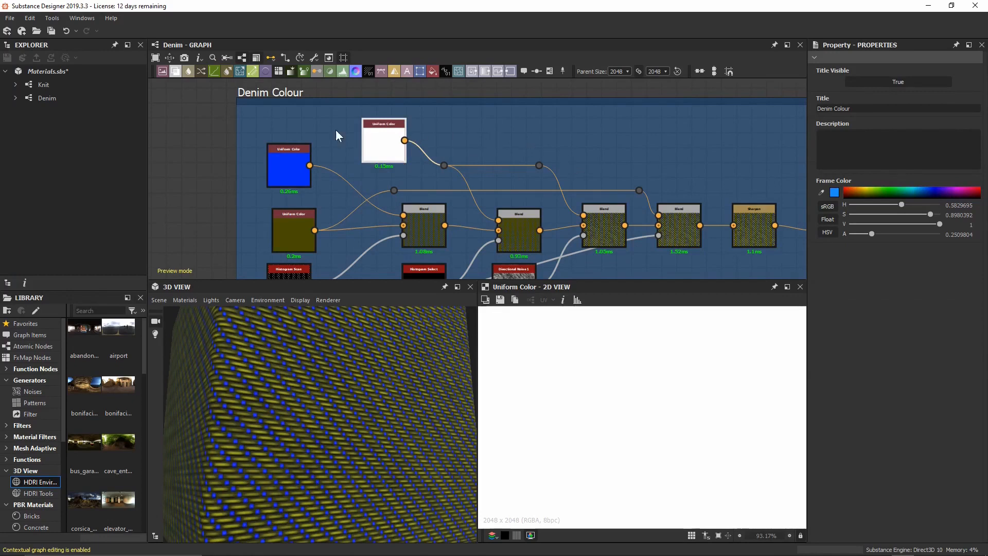
Preview the Base Color output node in the 2D view.
{"action": "left_click", "coordinate": [202, 193]}
{"action": "middle_click_drag", "start_coordinate": [212, 199], "coordinate": [233, 165]}
{"action": "middle_click_drag", "start_coordinate": [788, 200], "coordinate": [640, 175]}
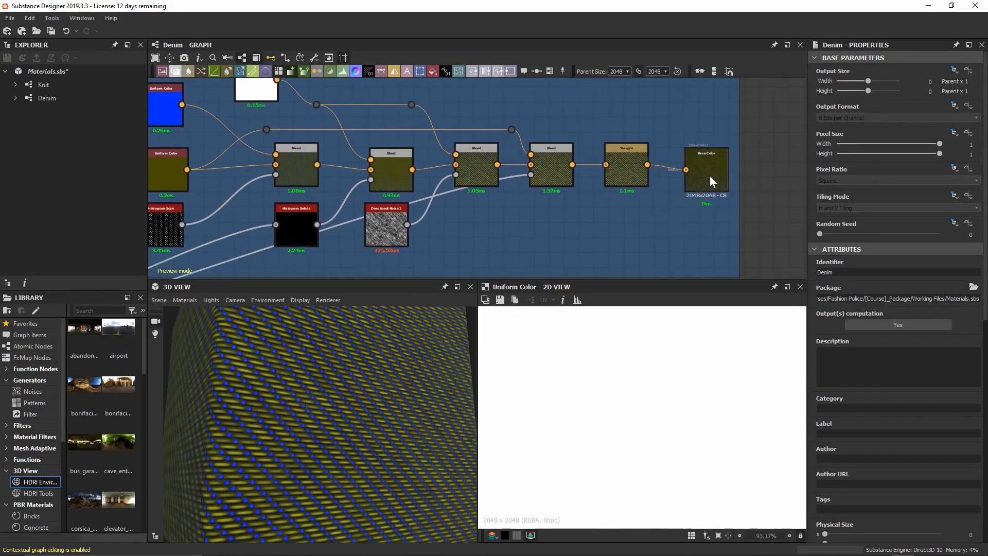
{"action": "left_click", "coordinate": [709, 175]}
{"action": "middle_click_drag", "start_coordinate": [311, 193], "coordinate": [465, 208]}
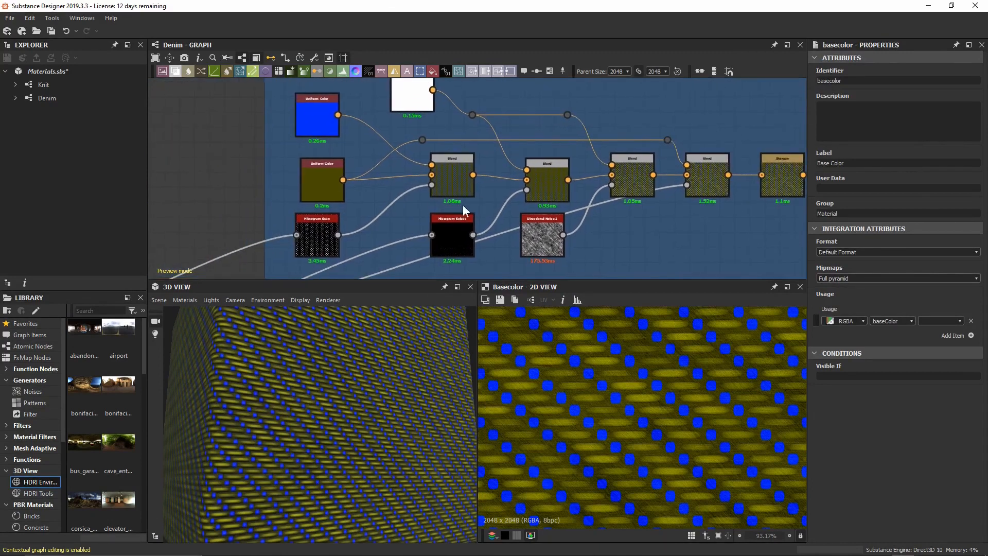
Darken the Secondary Colour parameter to a deeper blue.
{"action": "left_click", "coordinate": [196, 159]}
{"action": "scroll", "coordinate": [904, 241], "scroll_direction": "down", "scroll_amount": 5}
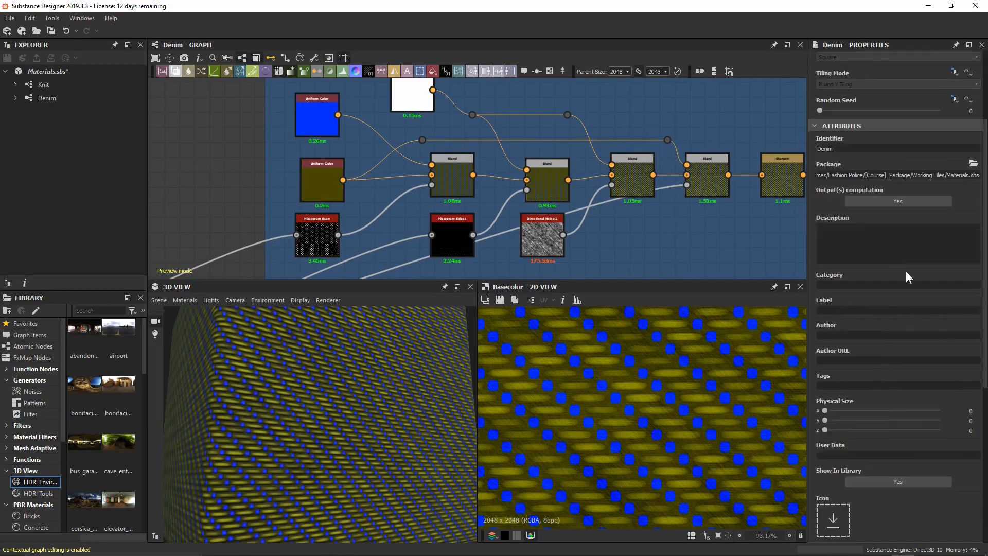
{"action": "scroll", "coordinate": [895, 438], "scroll_direction": "down", "scroll_amount": 3}
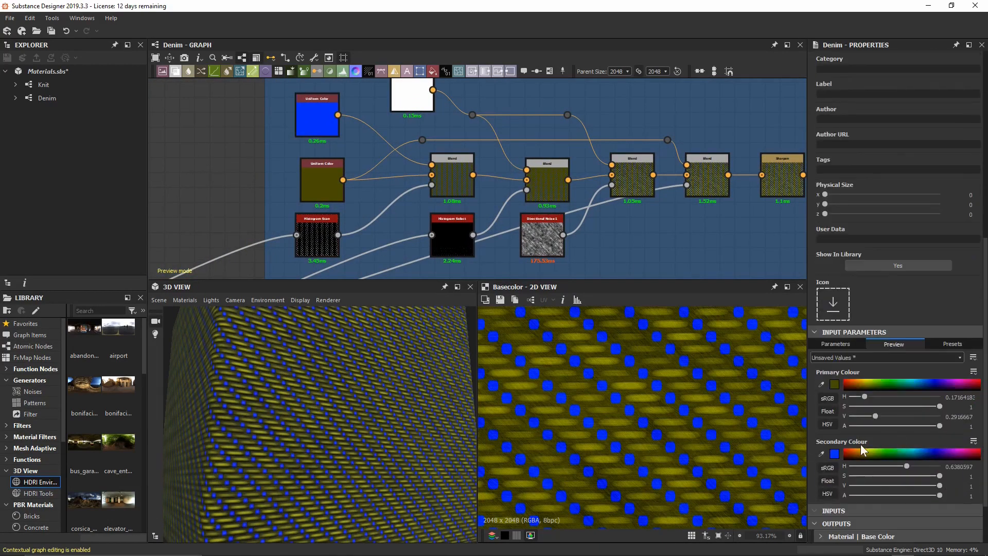
{"action": "left_click", "coordinate": [869, 453]}
{"action": "left_click_drag", "start_coordinate": [869, 453], "coordinate": [925, 451]}
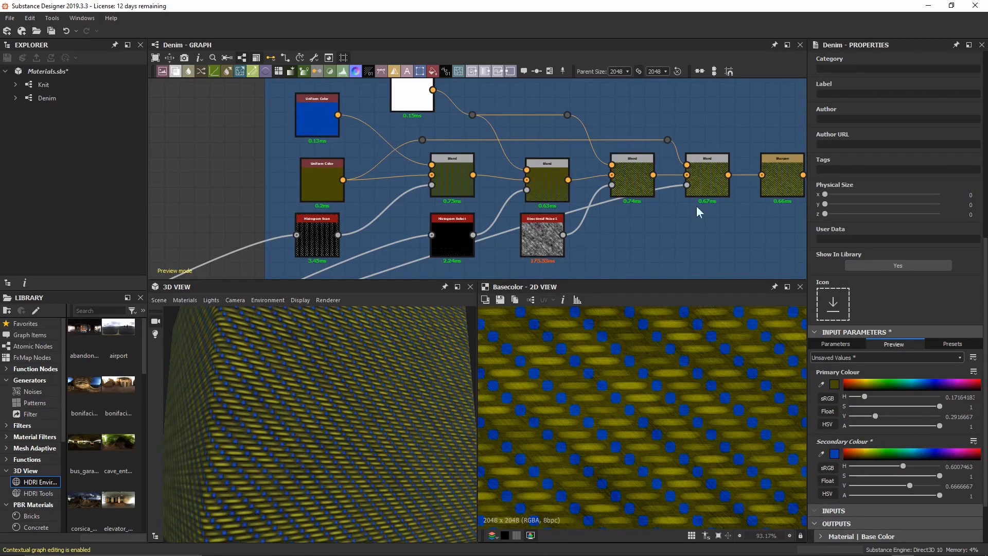